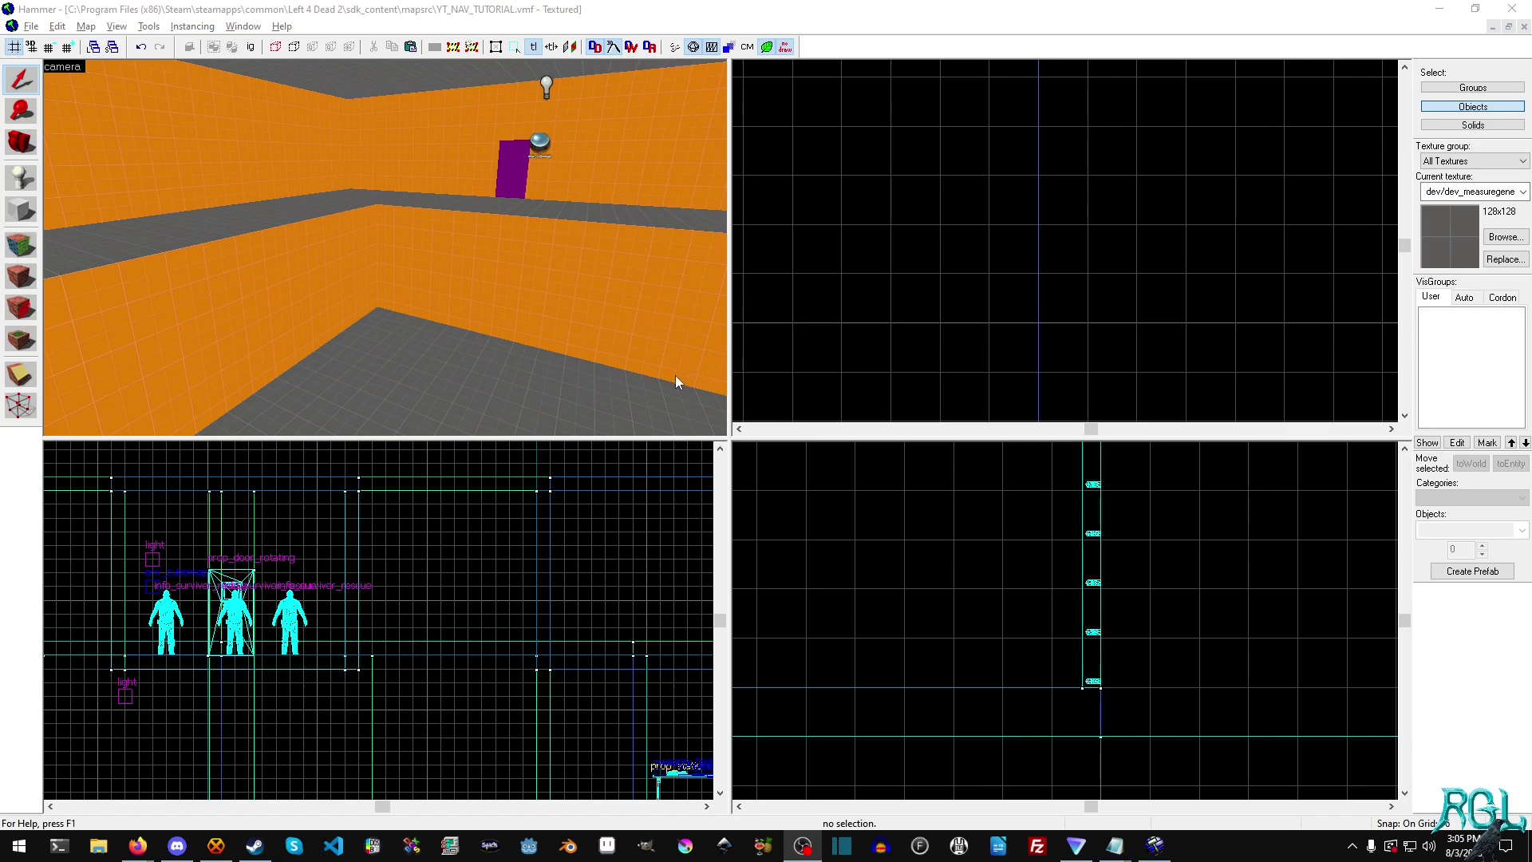
Activate the Block tool and choose the dev/dev_measurecrate02 texture (CRATE 32x32) for new brushes
{"action": "left_click", "coordinate": [21, 209]}
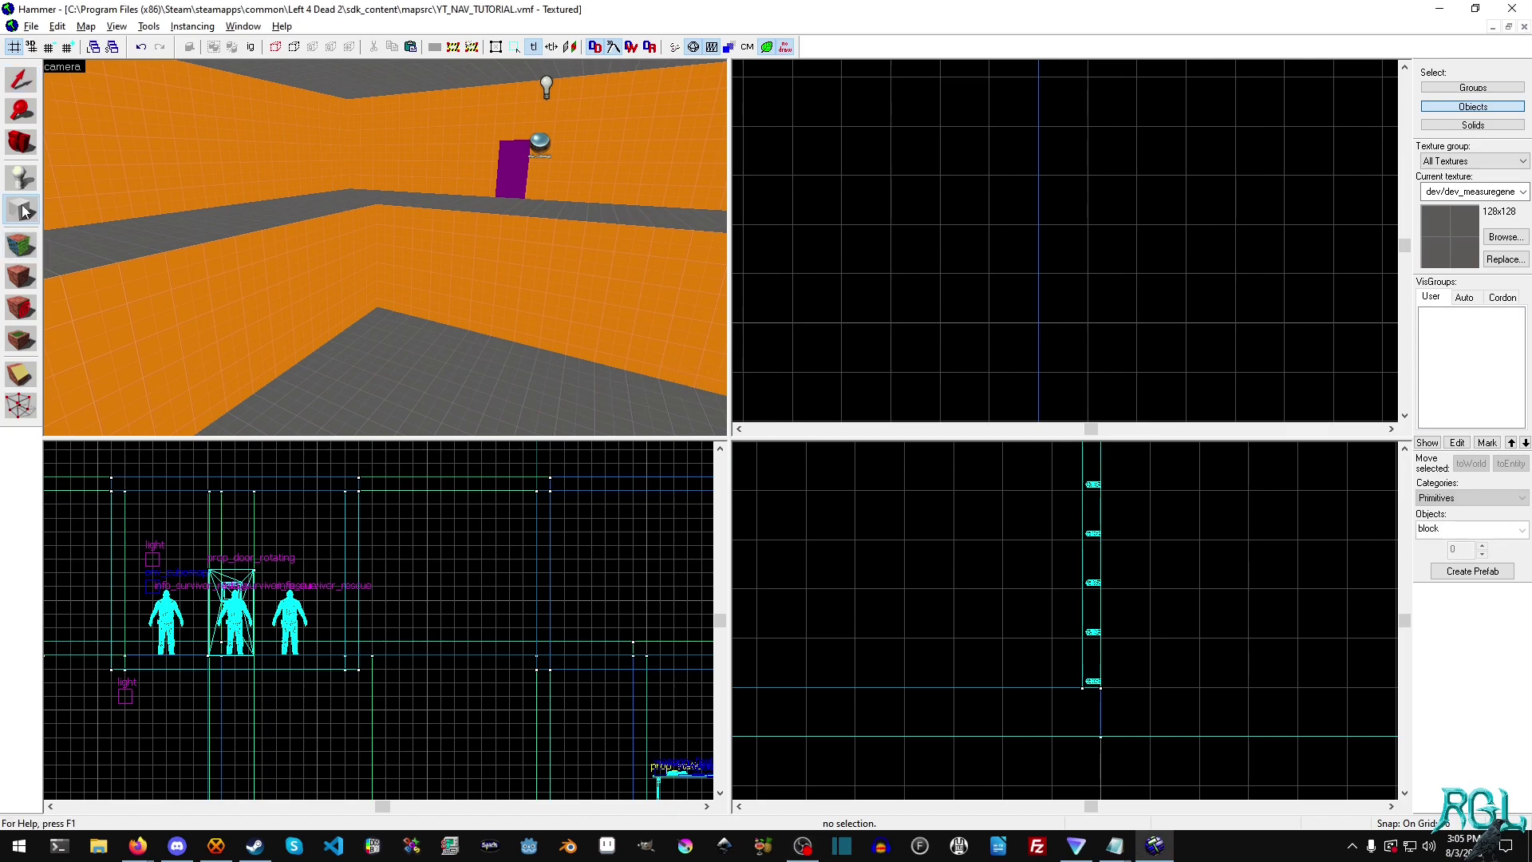
{"action": "left_click", "coordinate": [1504, 237]}
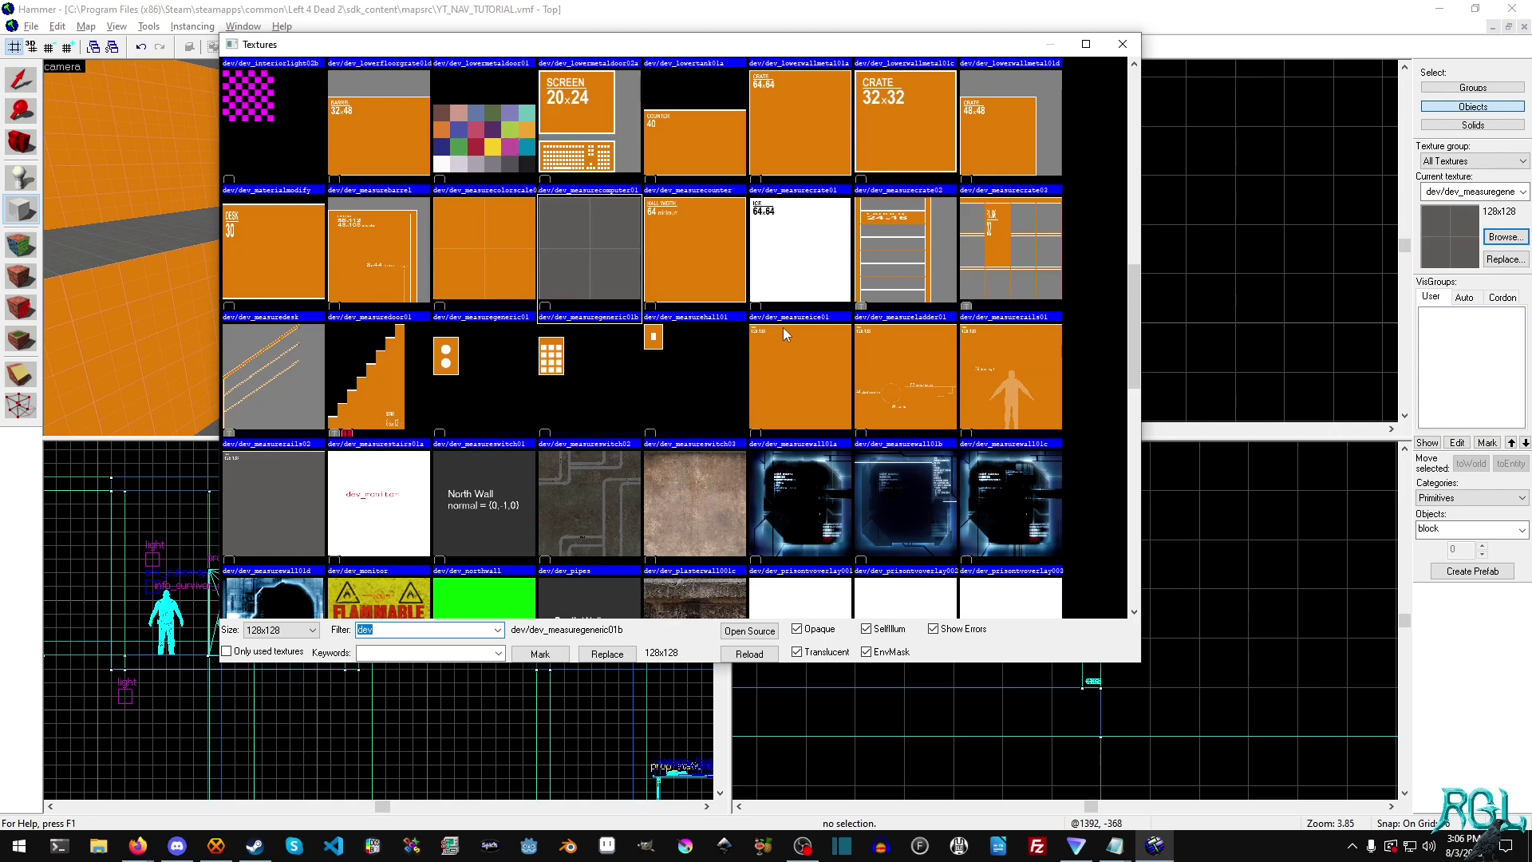
{"action": "scroll", "coordinate": [784, 334], "scroll_direction": "up", "scroll_amount": 1}
{"action": "scroll", "coordinate": [784, 333], "scroll_direction": "down", "scroll_amount": 3}
{"action": "scroll", "coordinate": [785, 334], "scroll_direction": "up", "scroll_amount": 4}
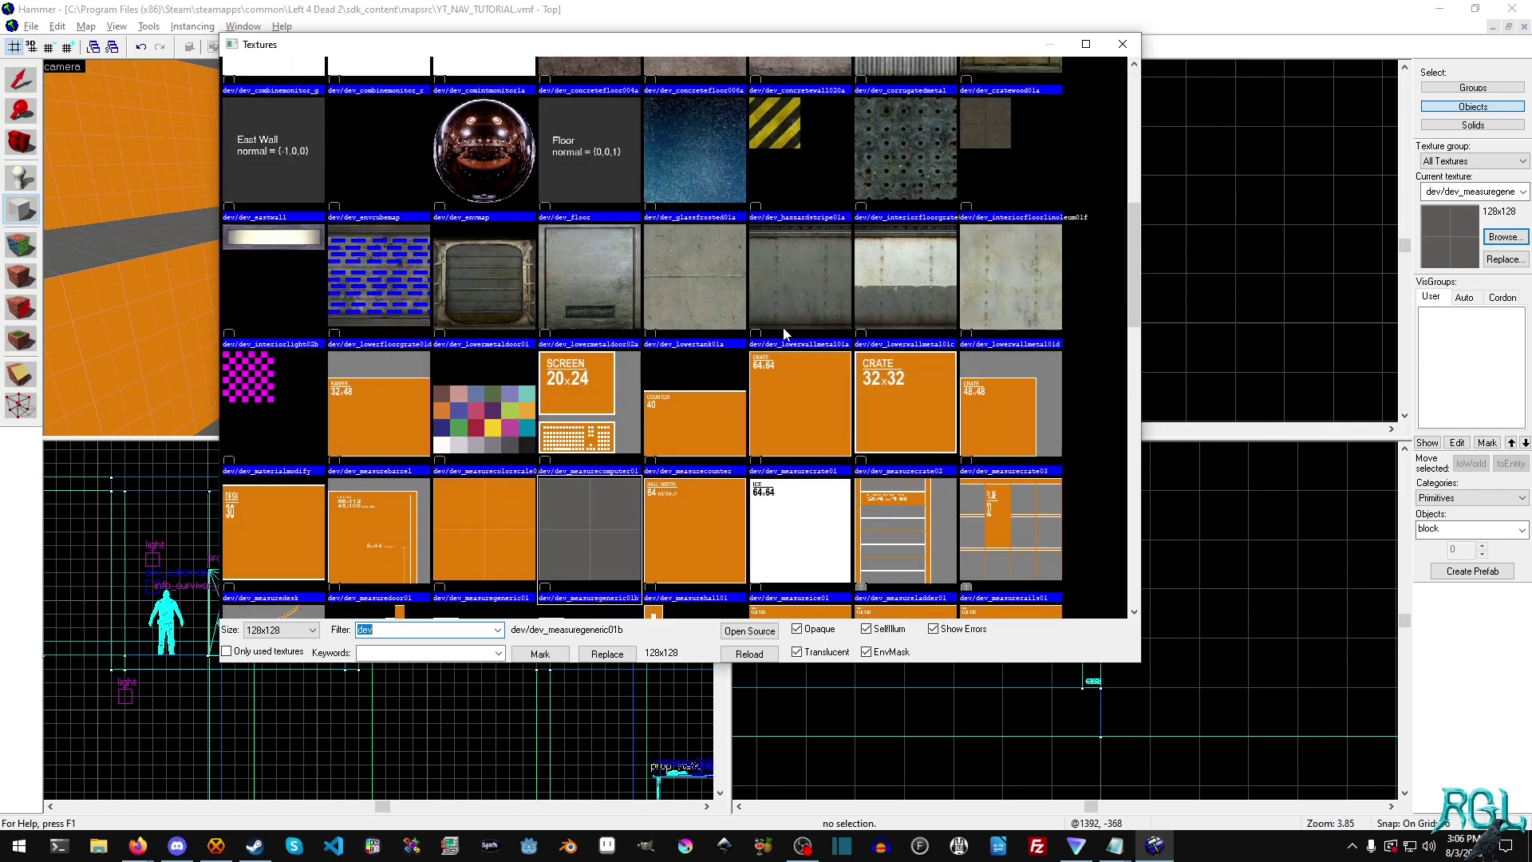
{"action": "scroll", "coordinate": [785, 333], "scroll_direction": "down", "scroll_amount": 1}
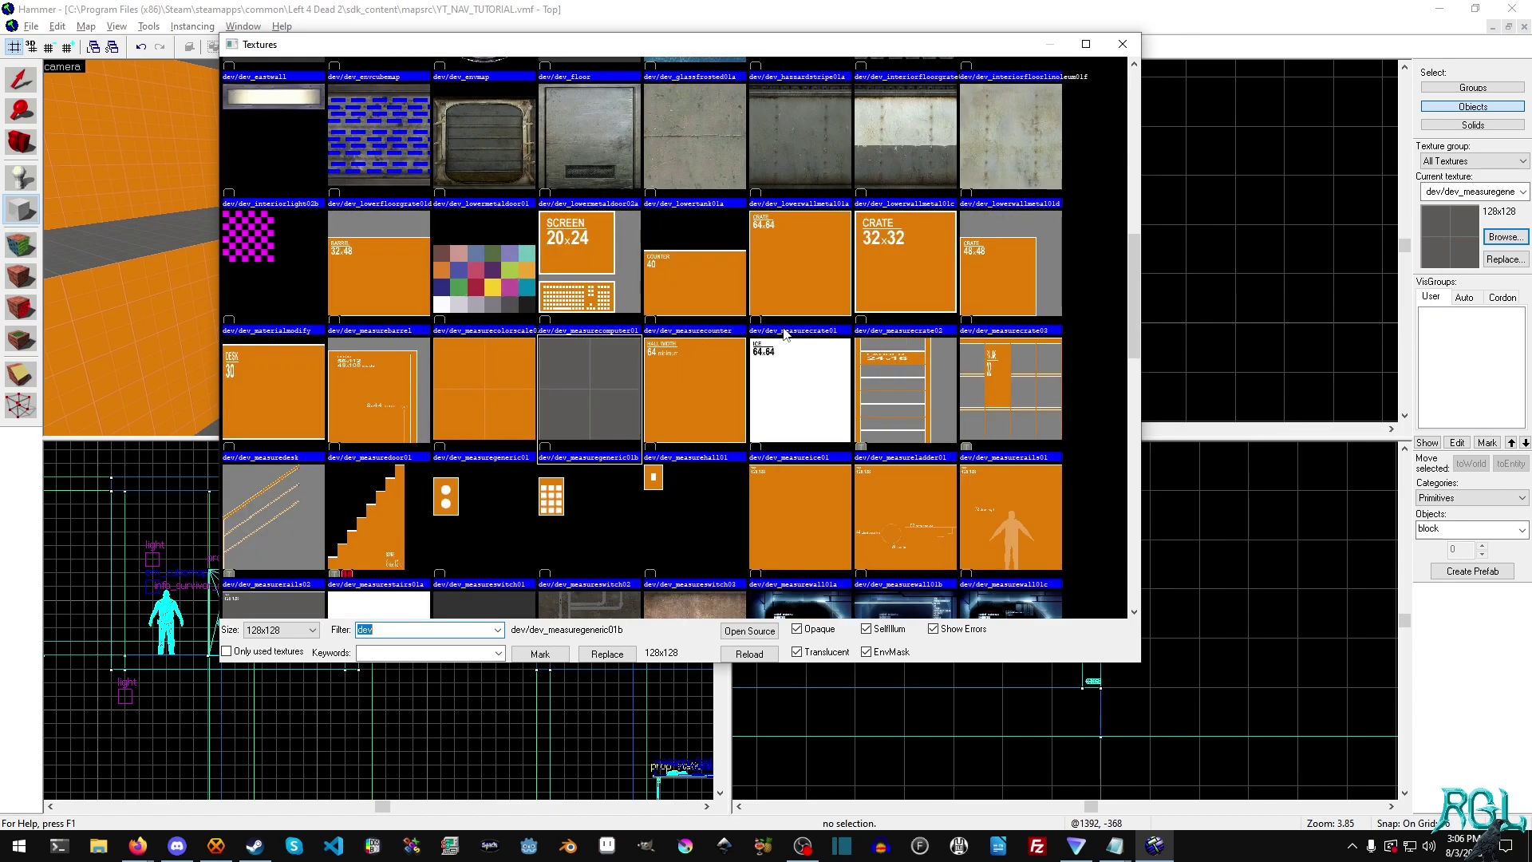
{"action": "double_click", "coordinate": [912, 253]}
Draw a 128 x 128 block outline in the top view, against the pit wall next to the ladder
{"action": "scroll", "coordinate": [950, 298], "scroll_direction": "down", "scroll_amount": 6}
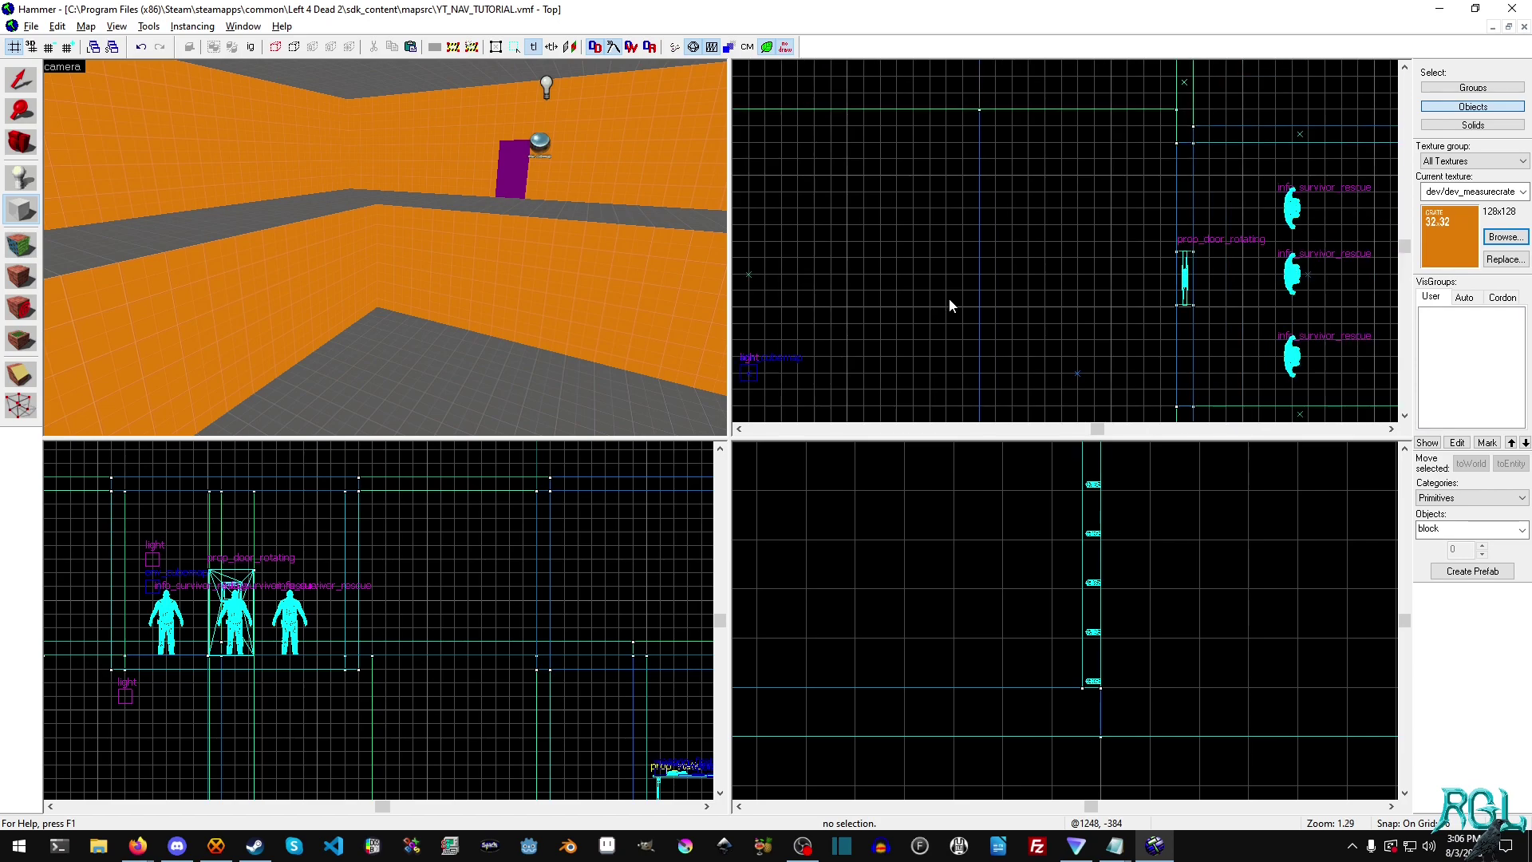
{"action": "scroll", "coordinate": [1081, 310], "scroll_direction": "down", "scroll_amount": 1}
{"action": "scroll", "coordinate": [1118, 192], "scroll_direction": "down", "scroll_amount": 7}
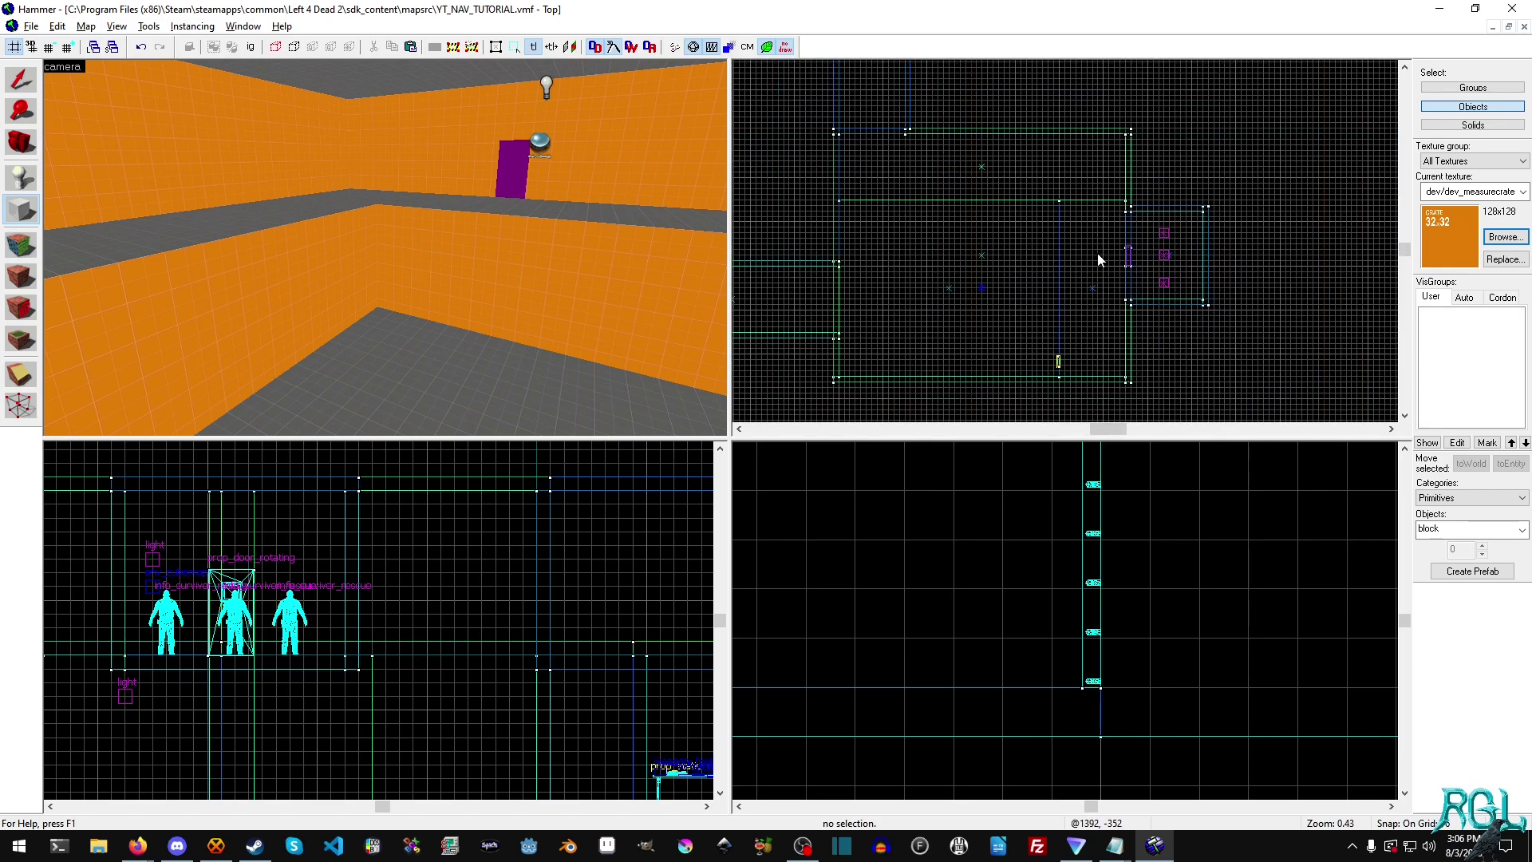
{"action": "scroll", "coordinate": [1070, 251], "scroll_direction": "up", "scroll_amount": 9}
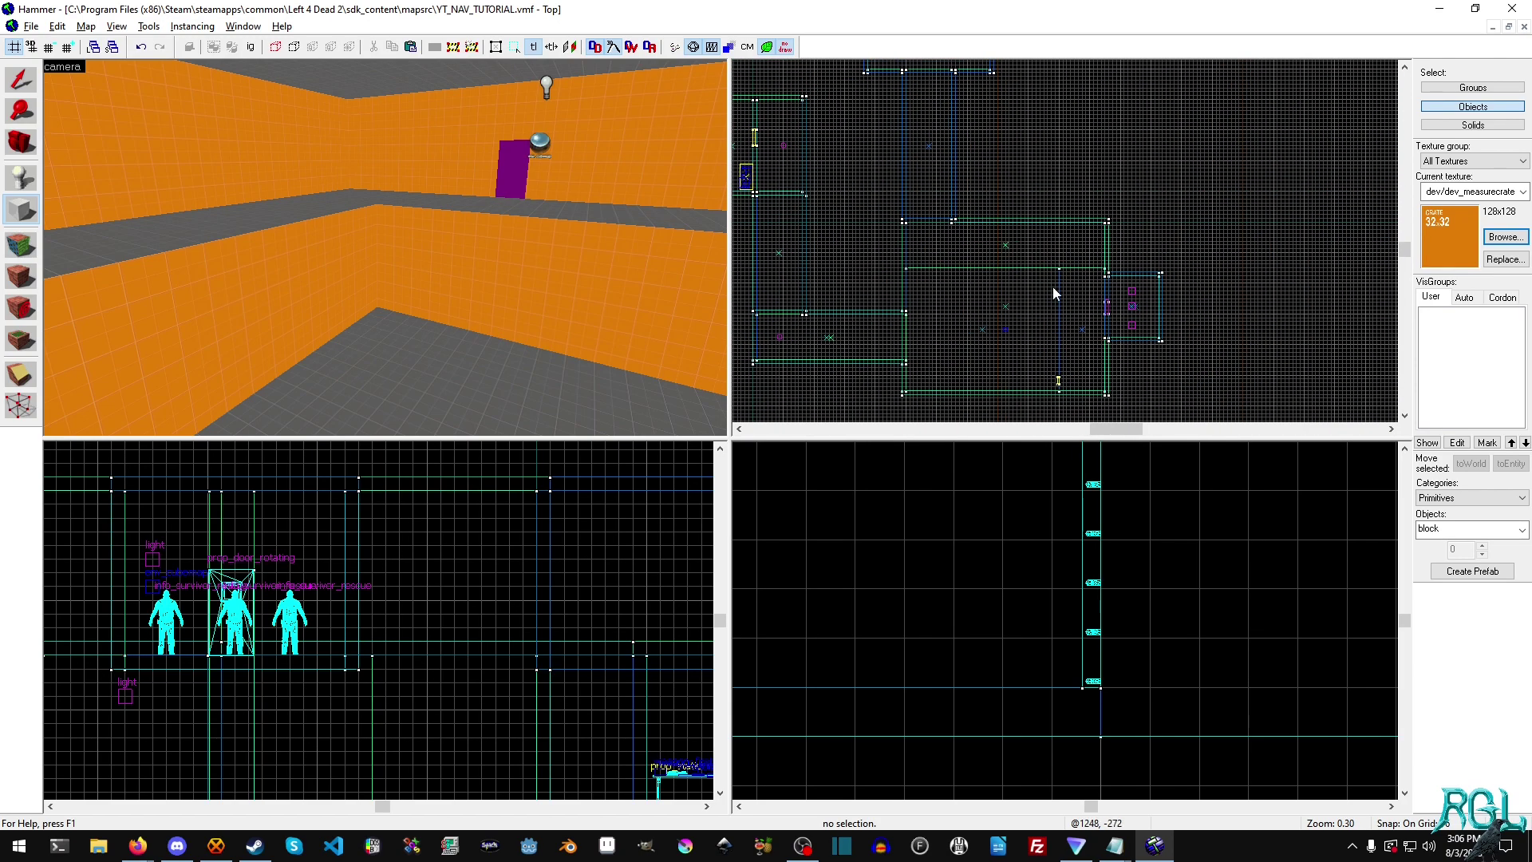
{"action": "left_click_drag", "start_coordinate": [1059, 214], "coordinate": [910, 358]}
Lower the block outline to the pit floor, make it 16 units high, create the brush and deselect it
{"action": "scroll", "coordinate": [969, 617], "scroll_direction": "down", "scroll_amount": 3}
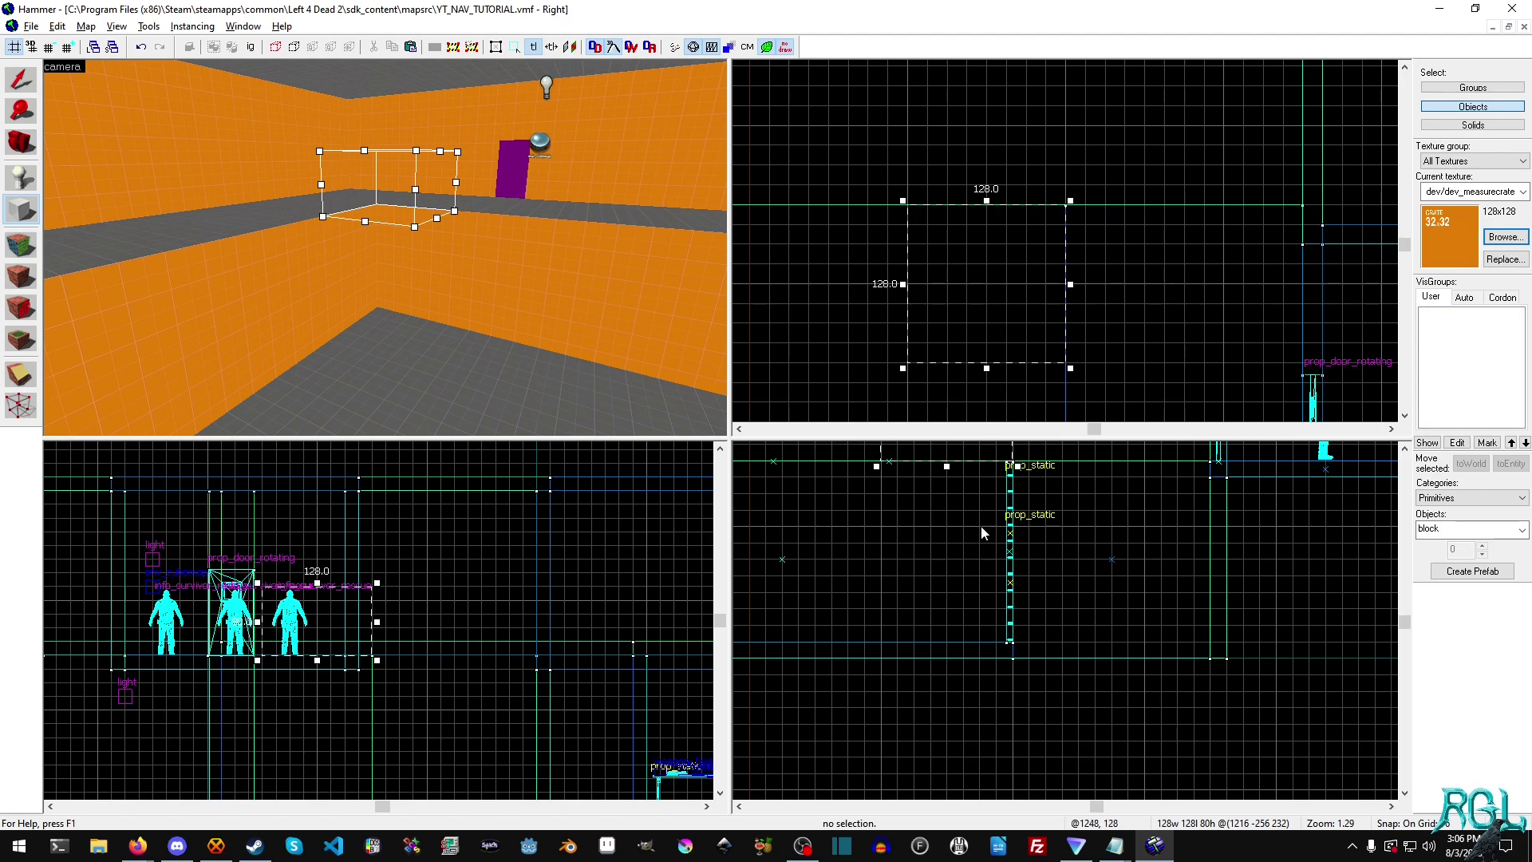
{"action": "scroll", "coordinate": [990, 514], "scroll_direction": "down", "scroll_amount": 3}
{"action": "left_click_drag", "start_coordinate": [991, 509], "coordinate": [981, 691]}
{"action": "left_click_drag", "start_coordinate": [978, 620], "coordinate": [982, 686]}
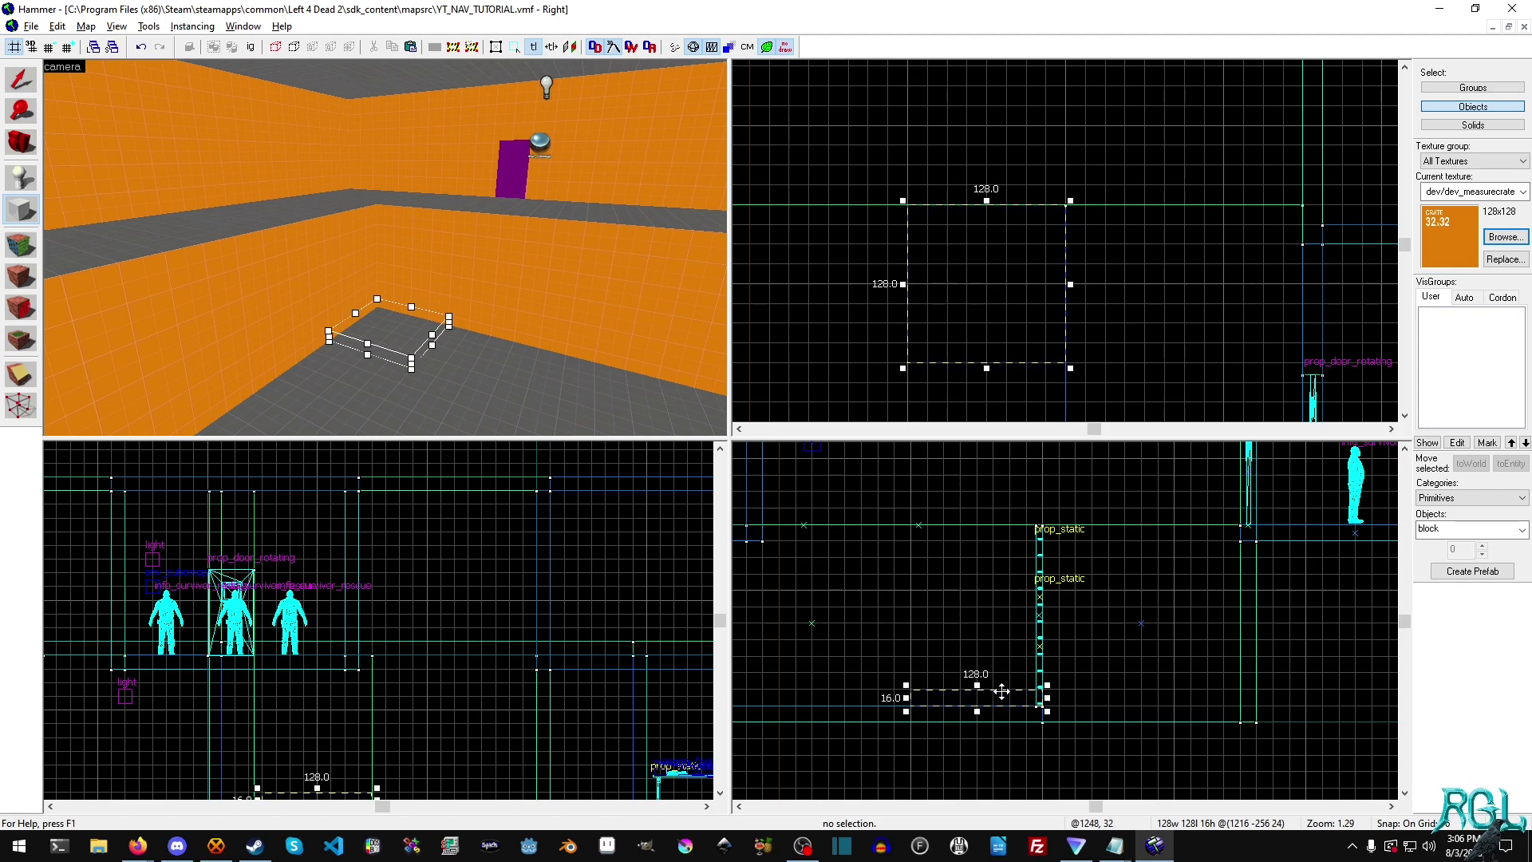
{"action": "key", "text": "Return"}
{"action": "left_click", "coordinate": [21, 80]}
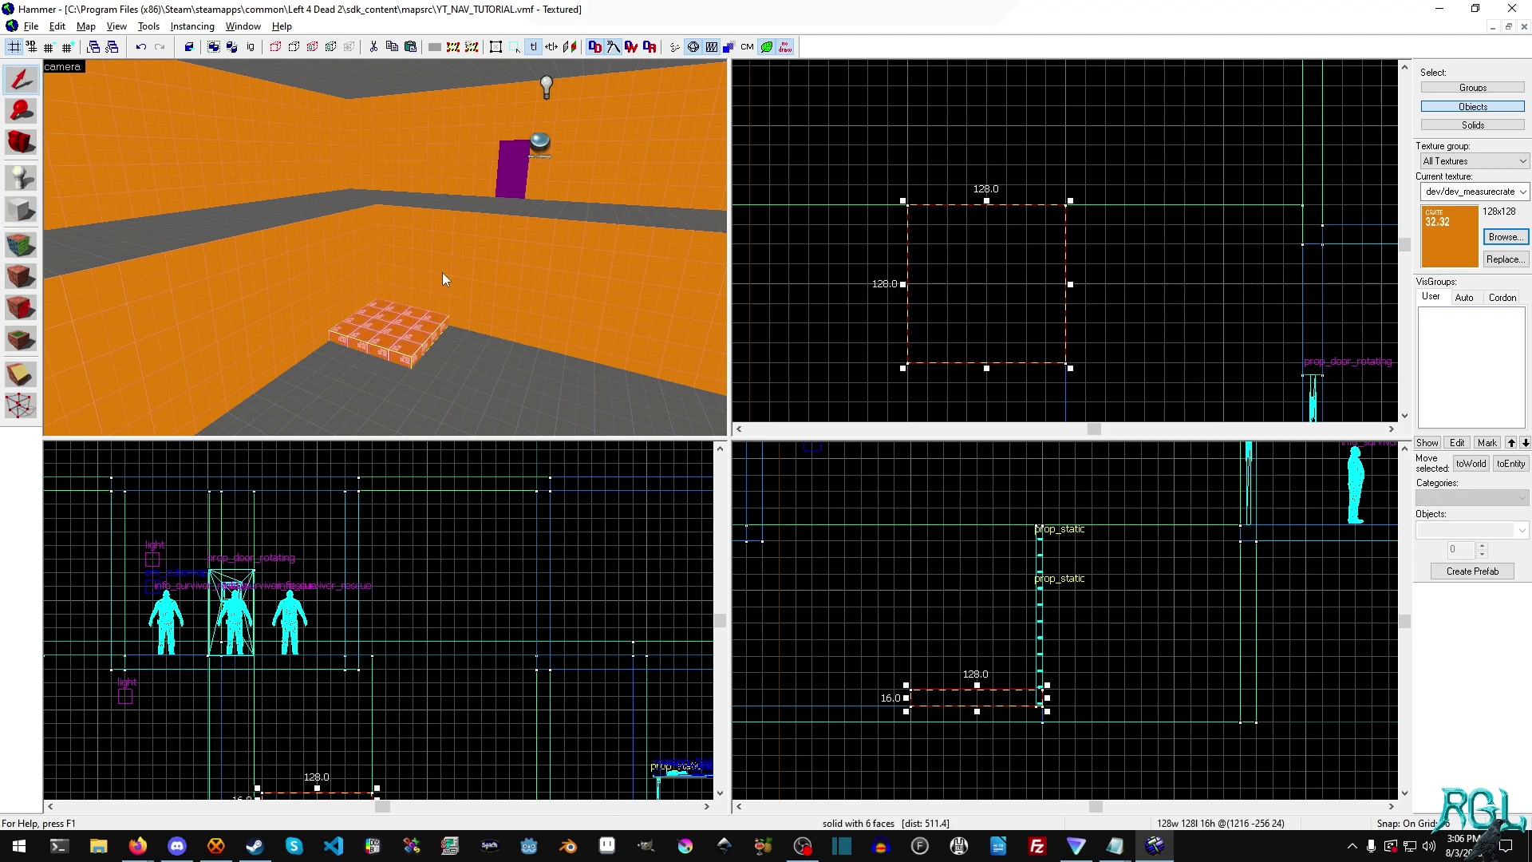
{"action": "key", "text": "Escape"}
Tie the crate-textured platform brush to an entity and apply the class func_elevator
{"action": "key", "text": "z"}
{"action": "key", "text": "w"}
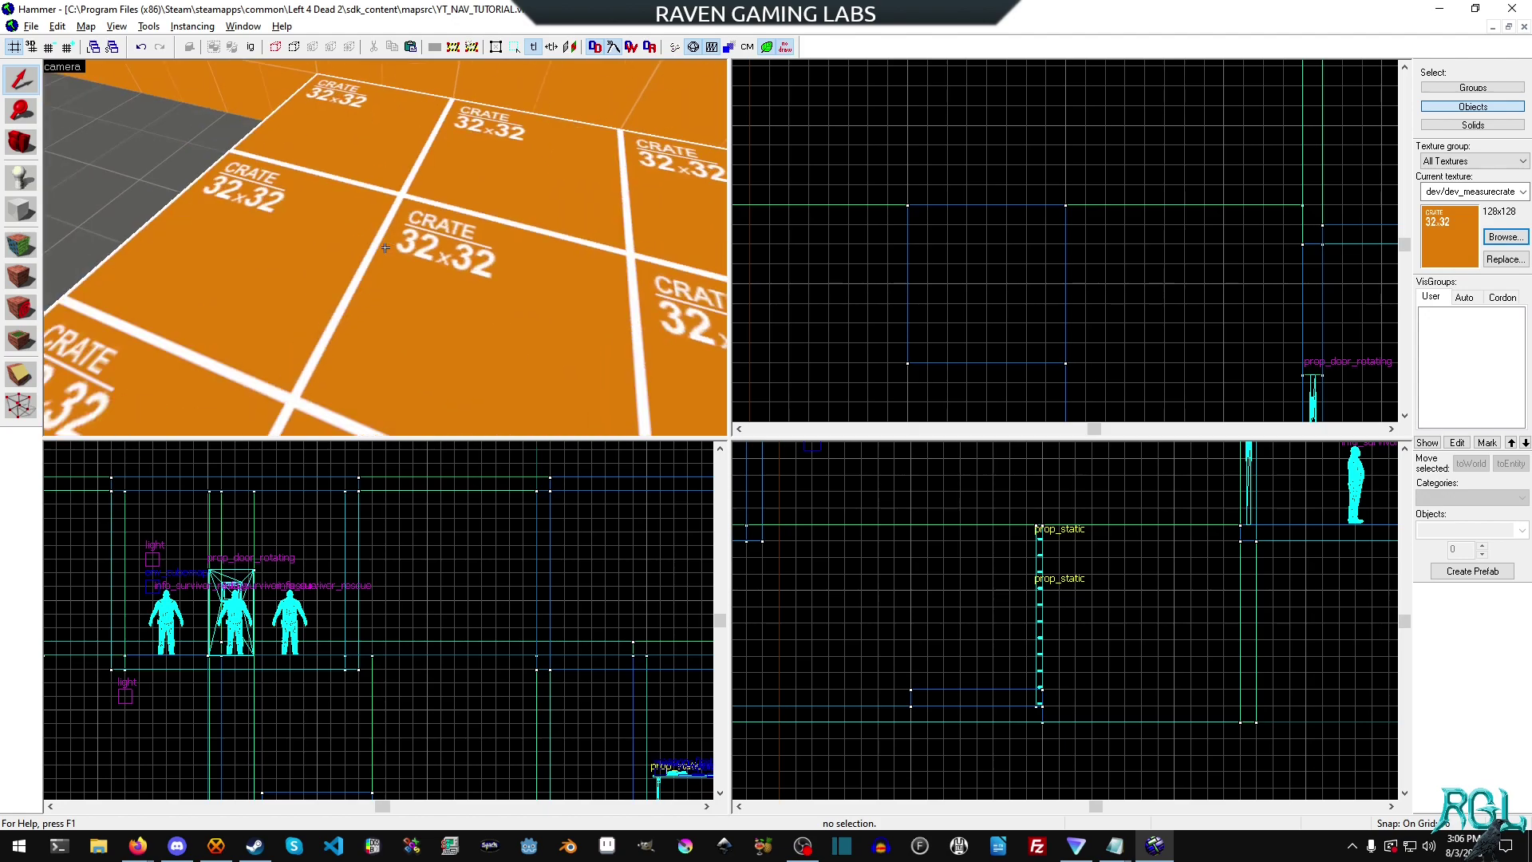
{"action": "key", "text": "s"}
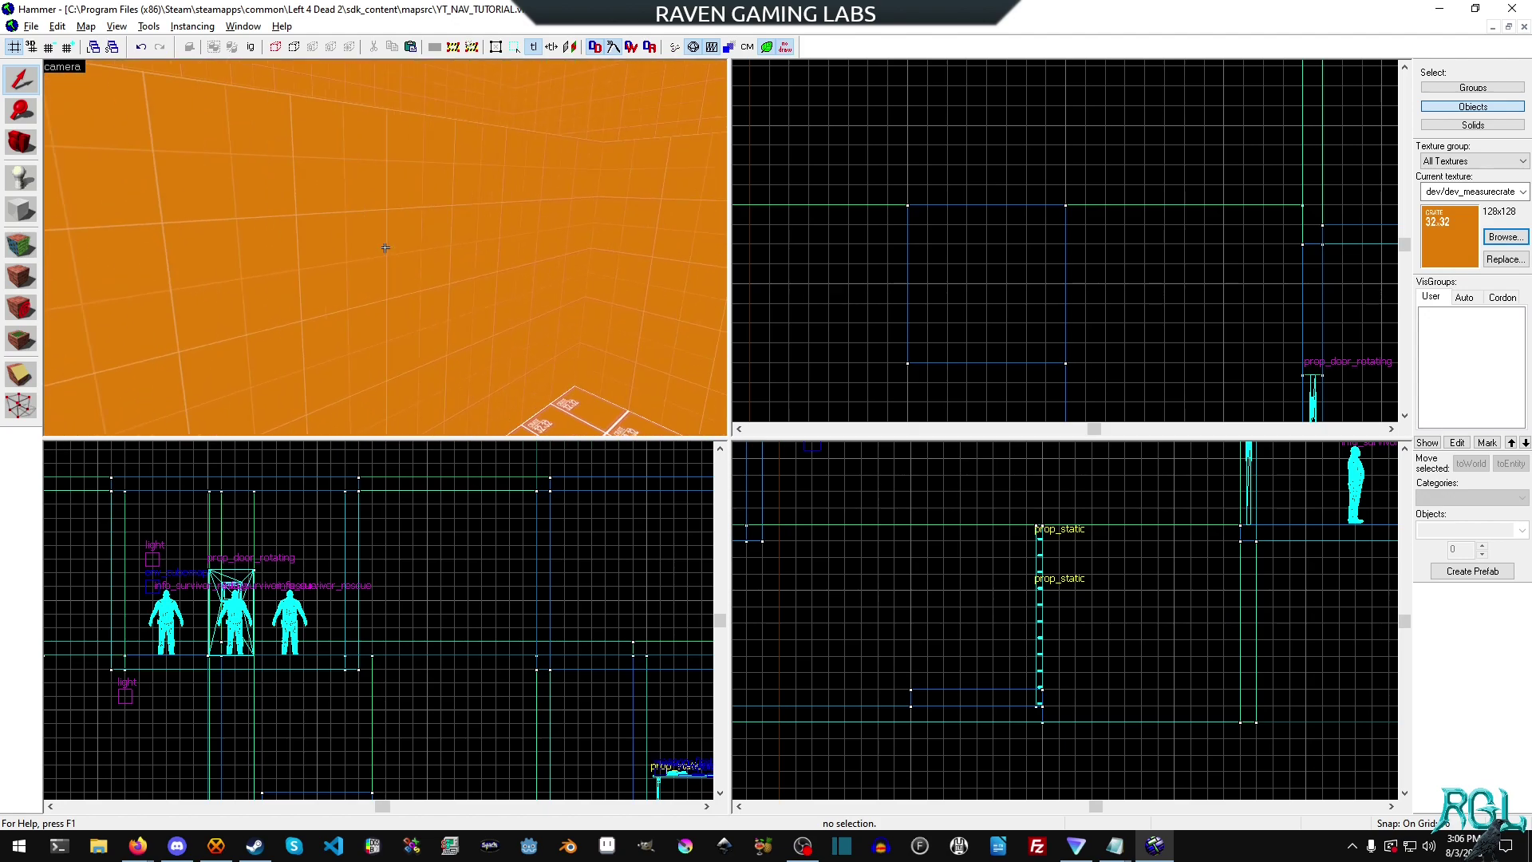
{"action": "key", "text": "z"}
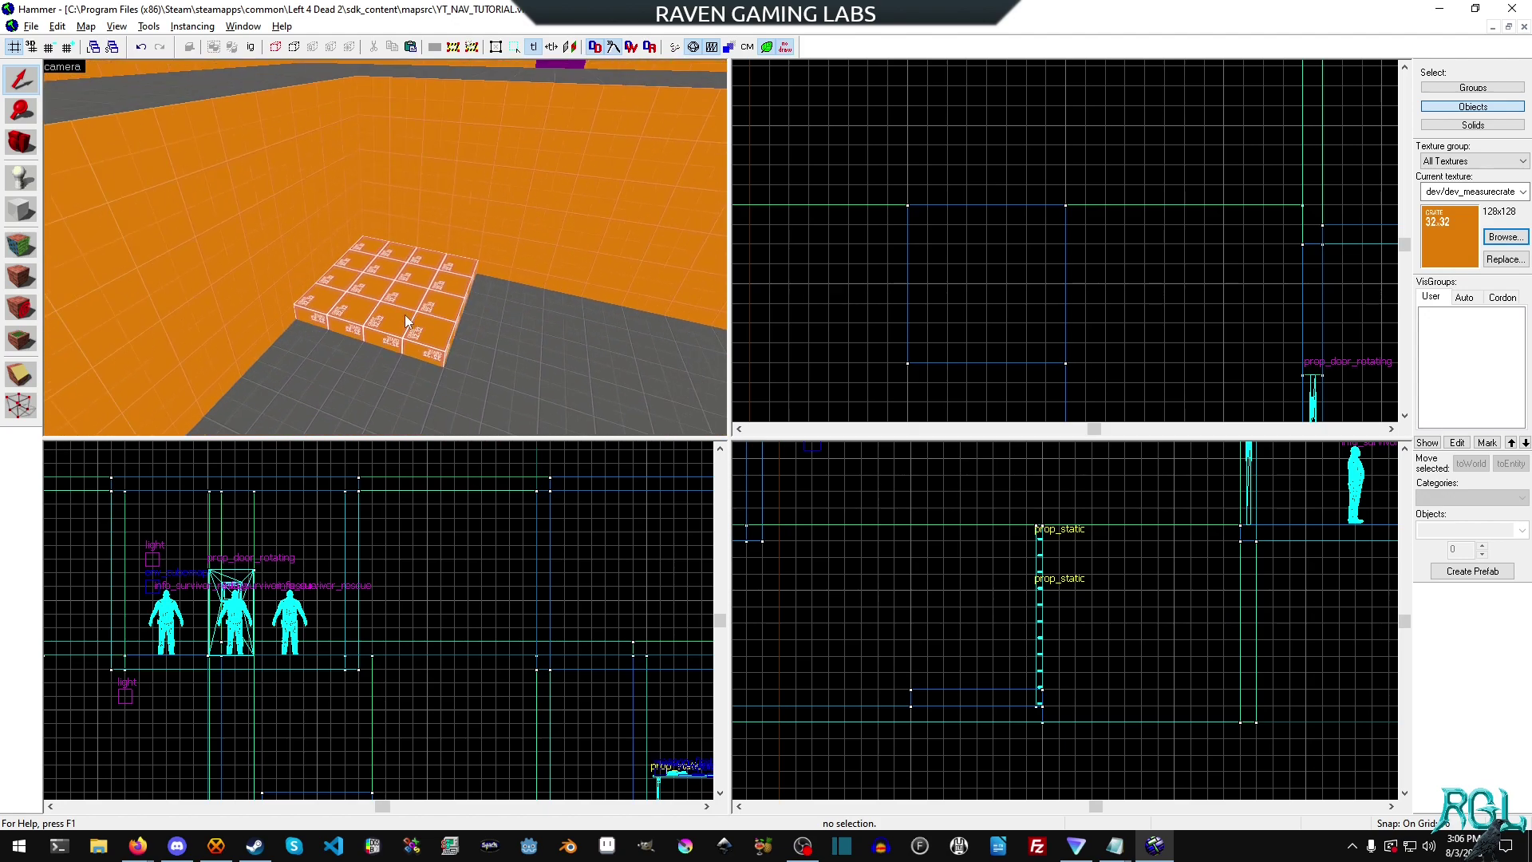
{"action": "left_click", "coordinate": [406, 321]}
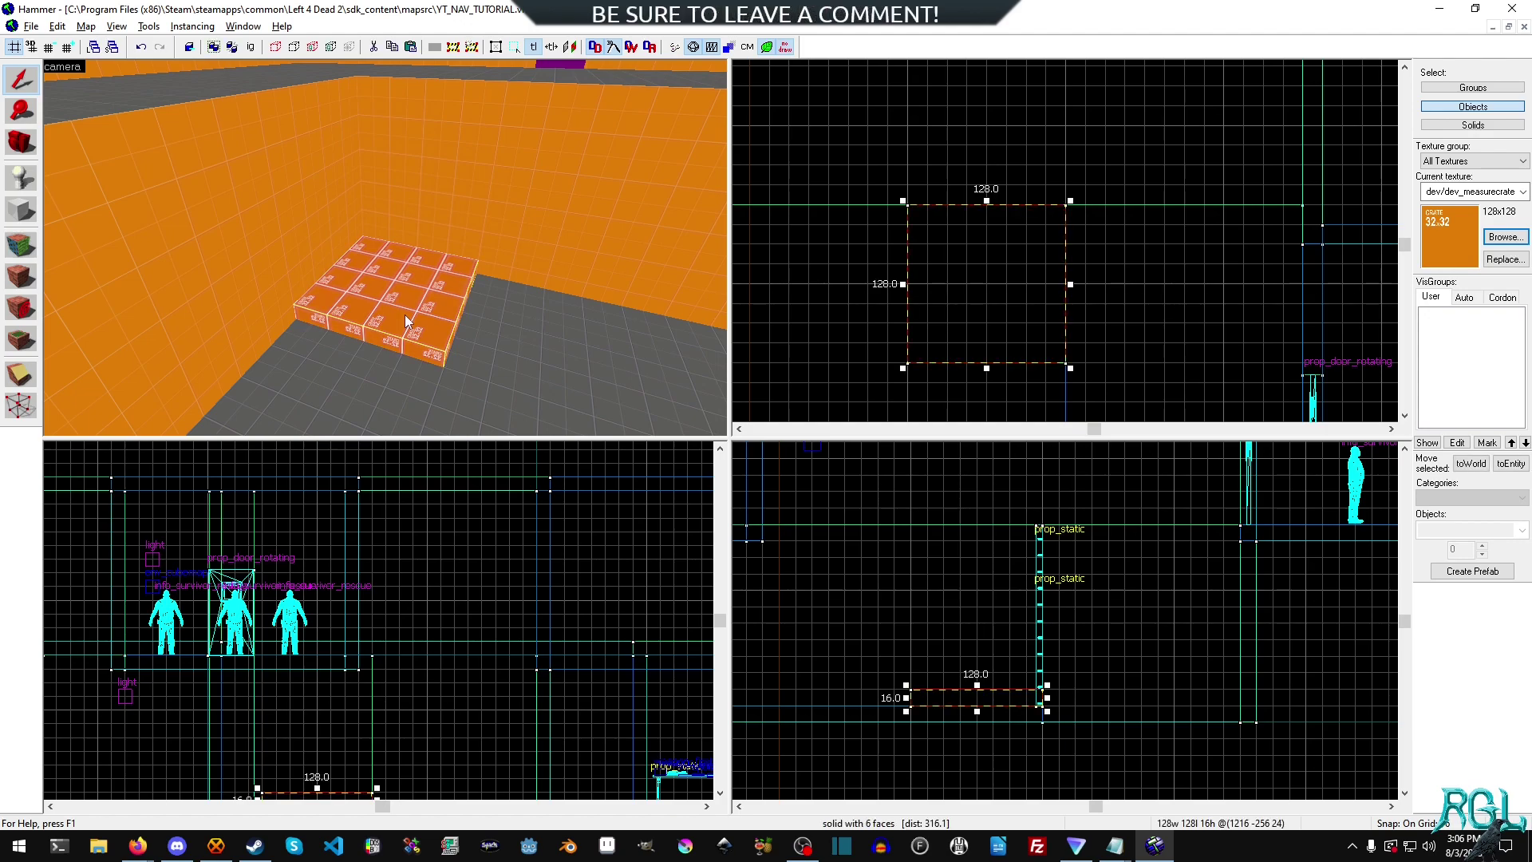
{"action": "key", "text": "ctrl+t"}
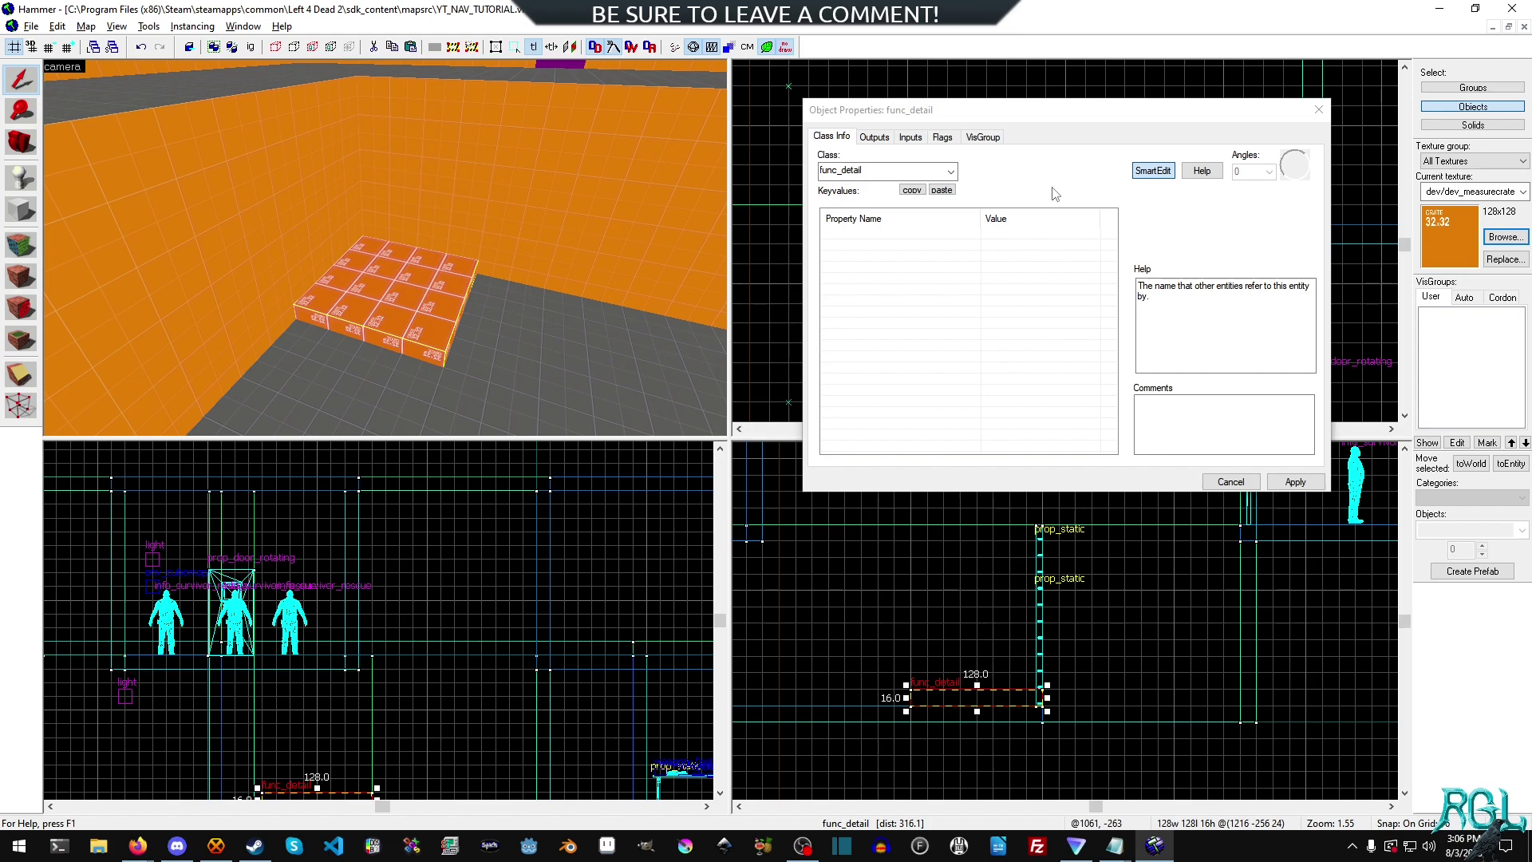
{"action": "left_click", "coordinate": [950, 171]}
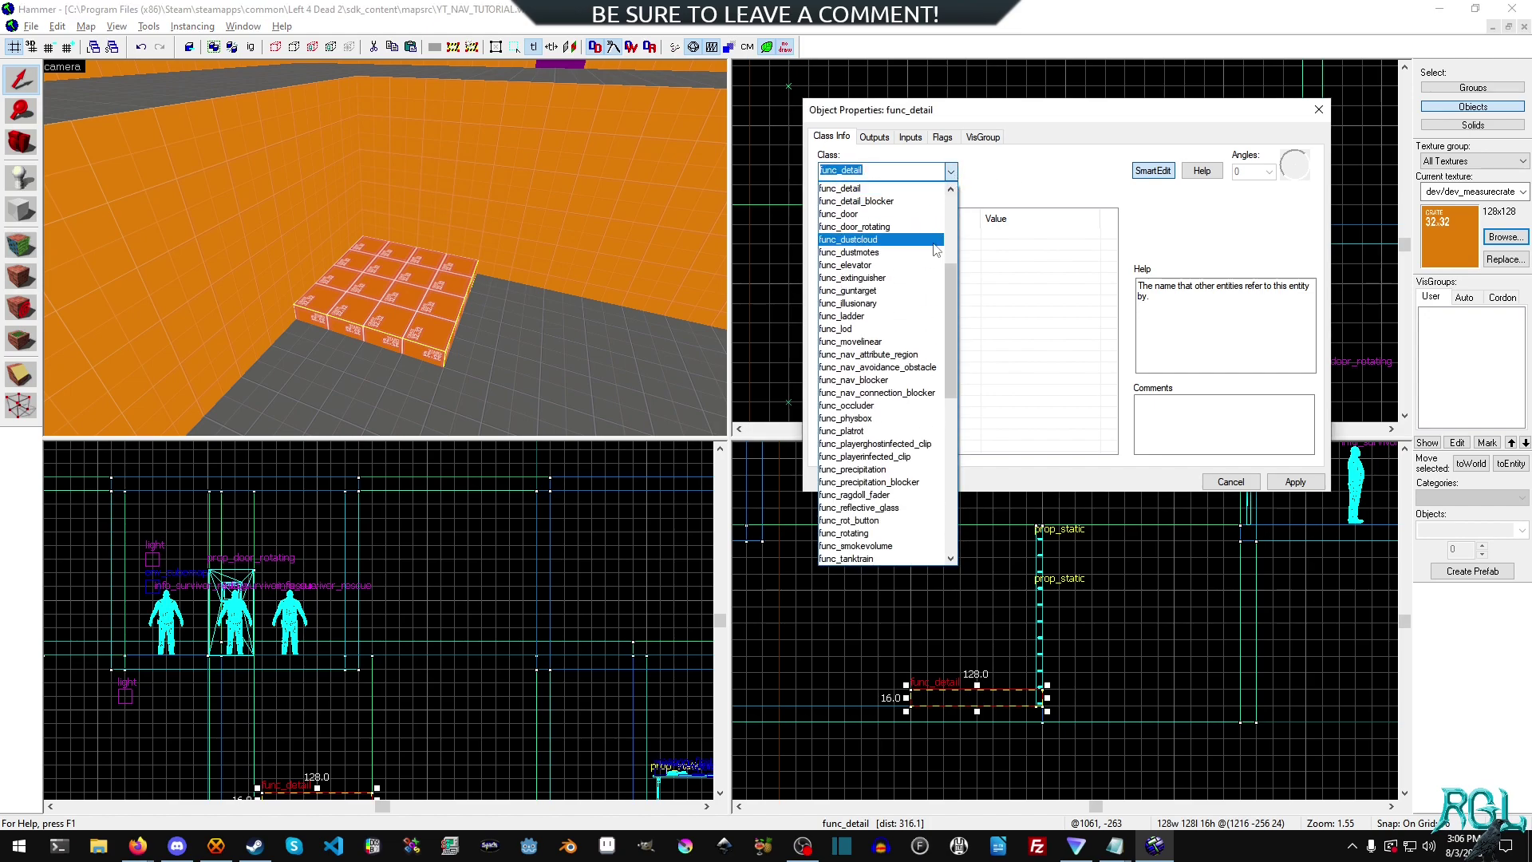
{"action": "scroll", "coordinate": [935, 253], "scroll_direction": "up", "scroll_amount": 3}
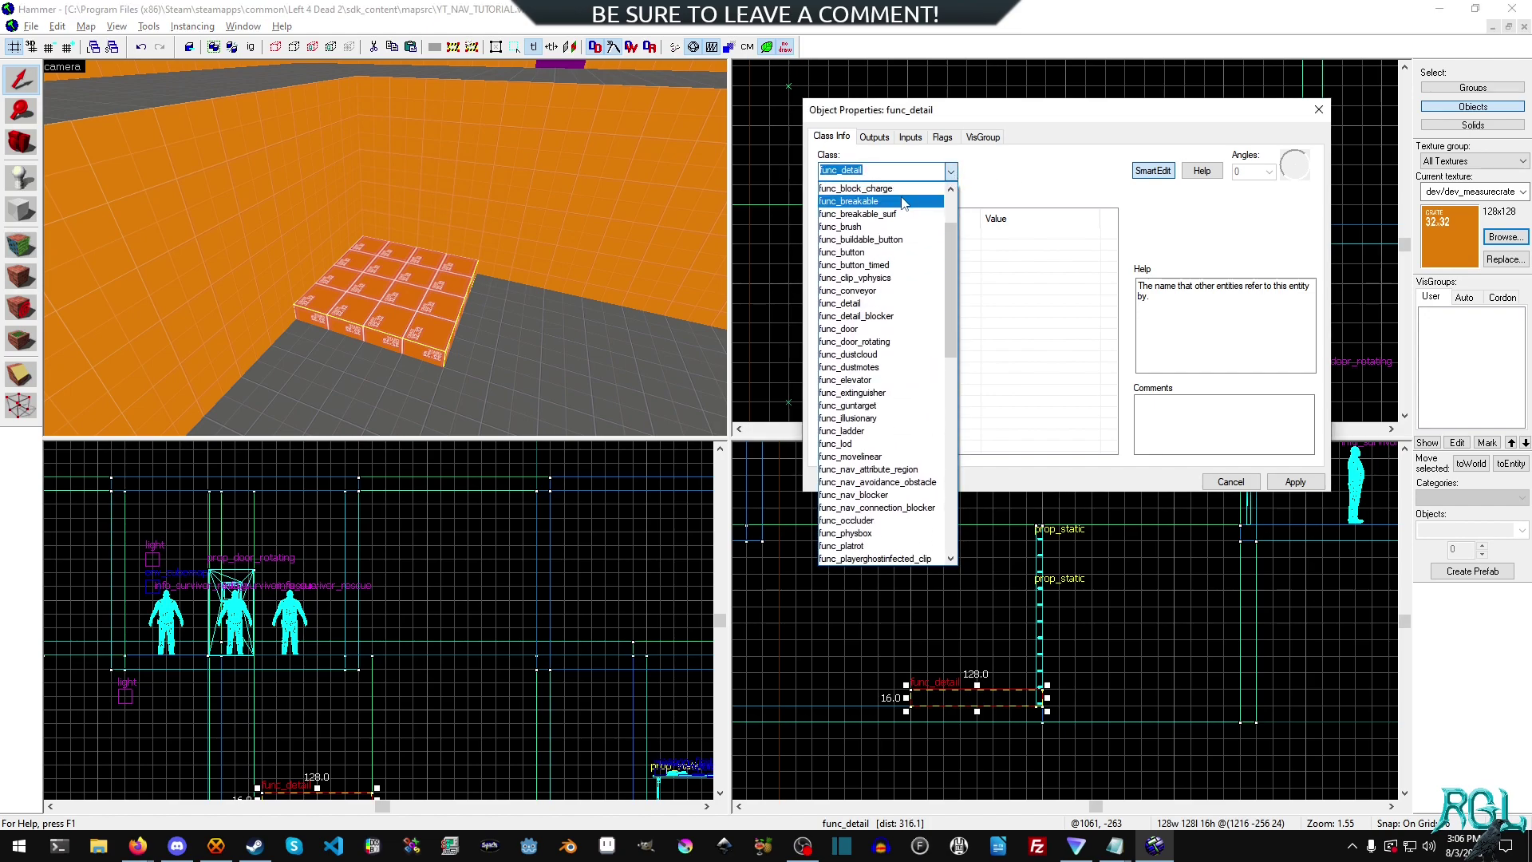
{"action": "scroll", "coordinate": [903, 202], "scroll_direction": "up", "scroll_amount": 2}
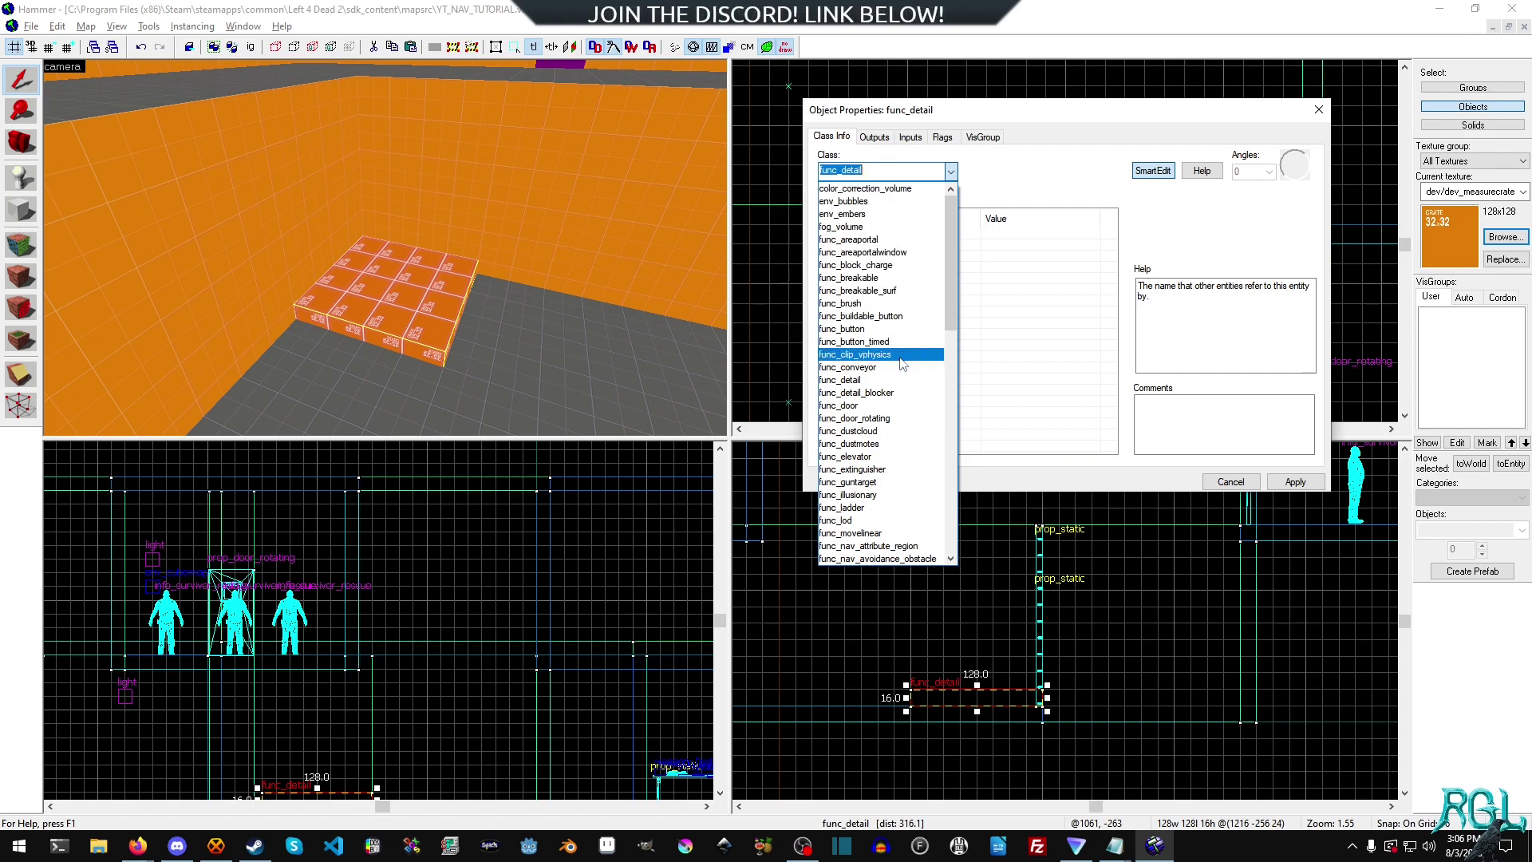
{"action": "type", "text": "el"}
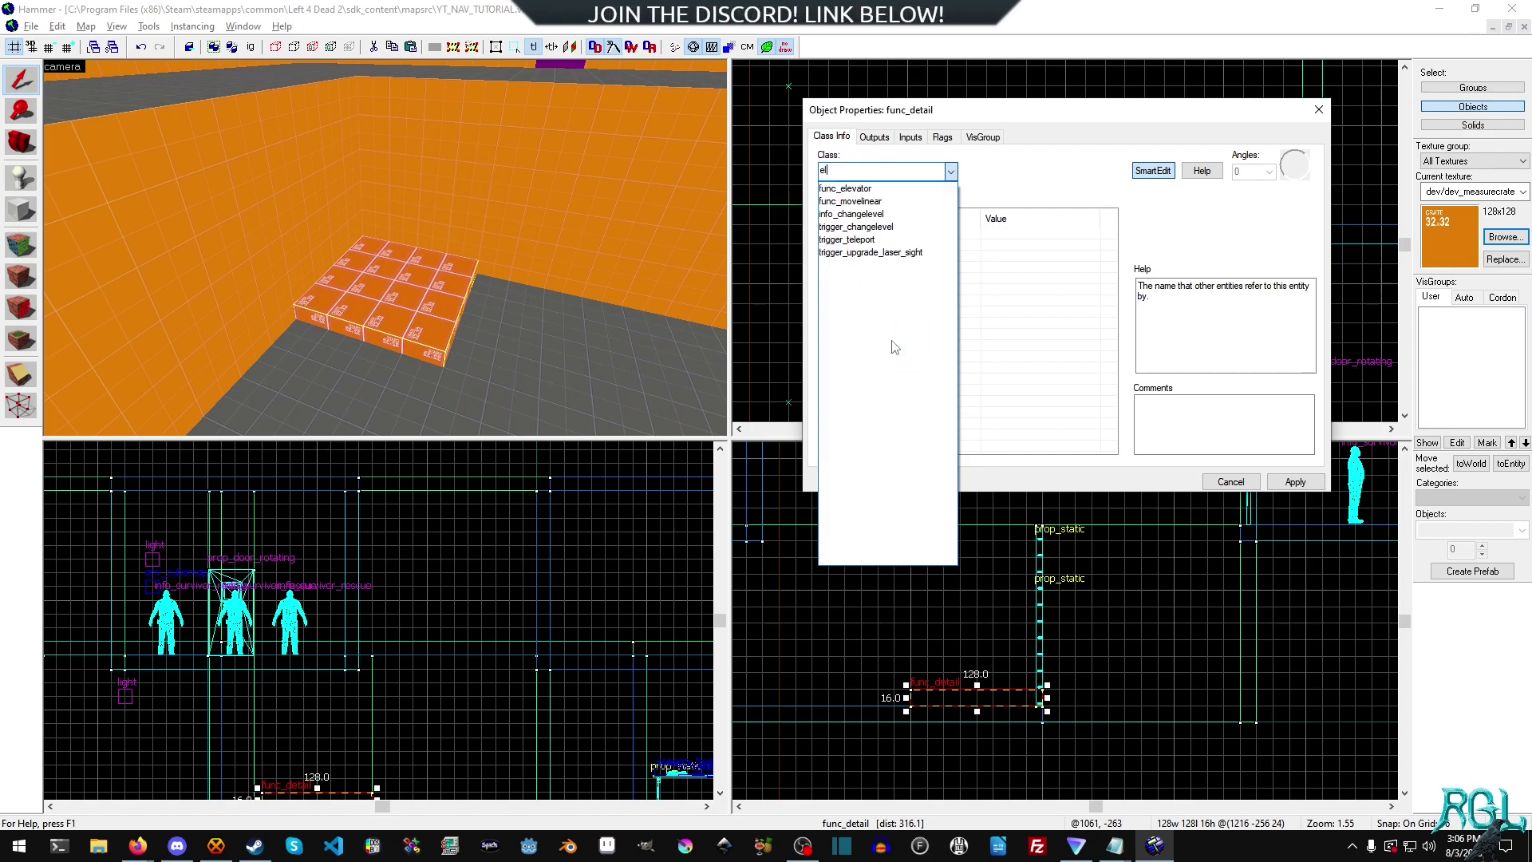
{"action": "left_click", "coordinate": [858, 188]}
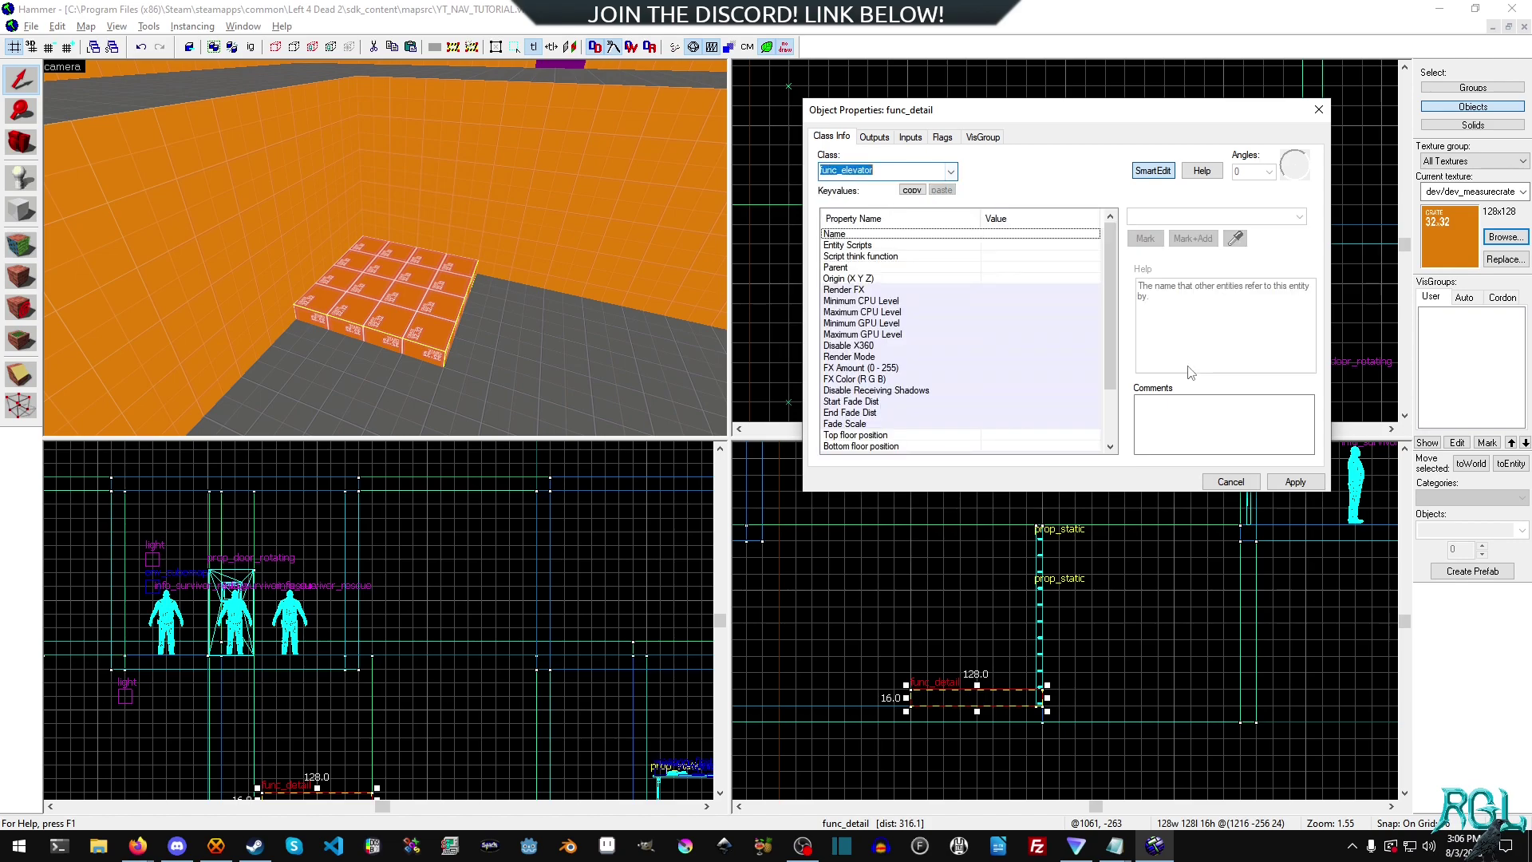
{"action": "left_click", "coordinate": [1295, 482]}
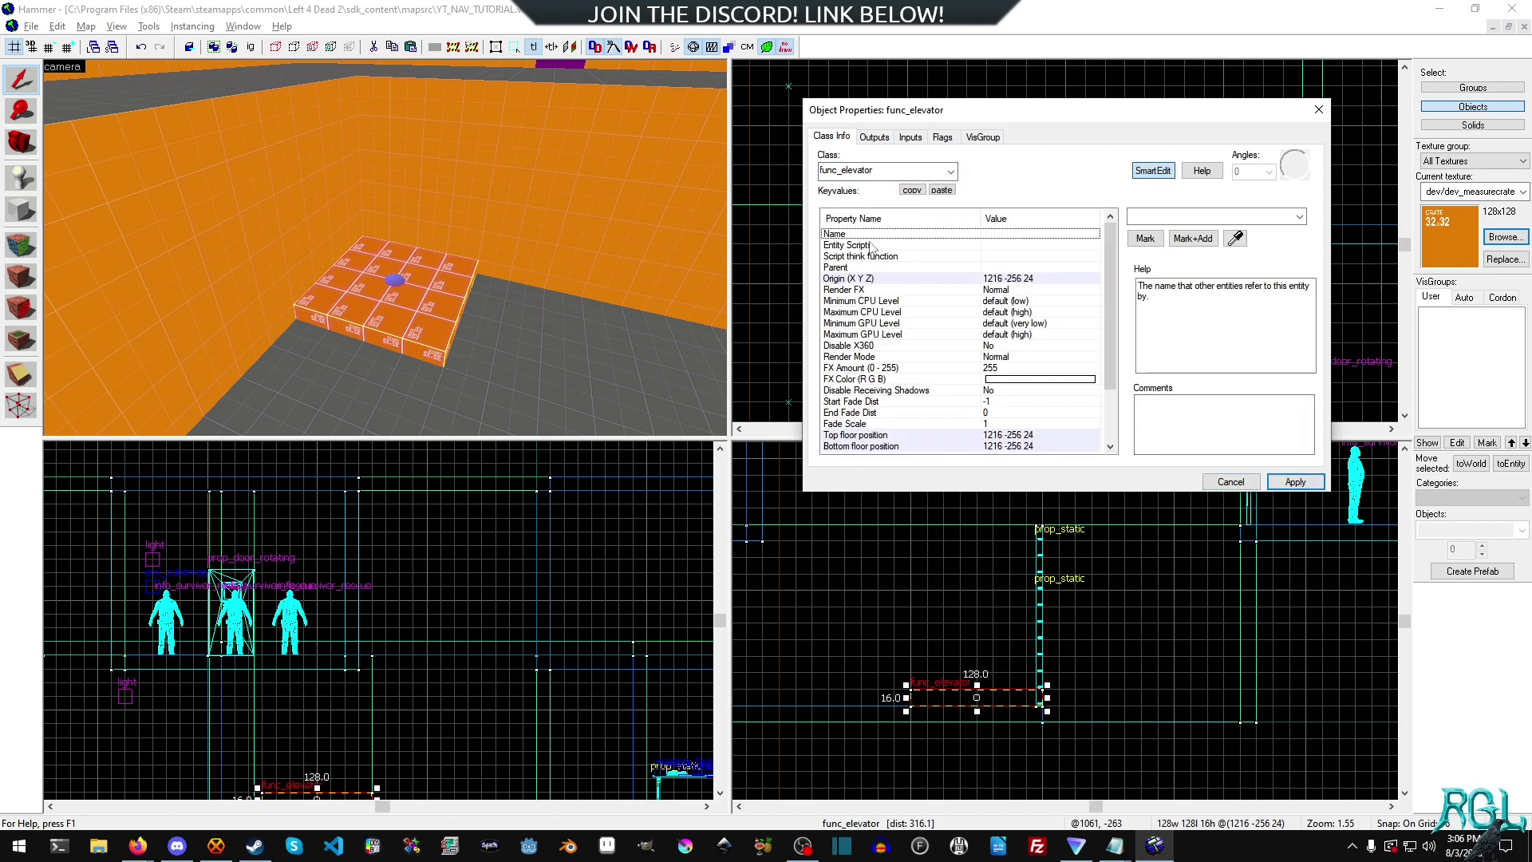
Name the func_elevator entity elevator1 and apply the name
{"action": "left_click", "coordinate": [1195, 215]}
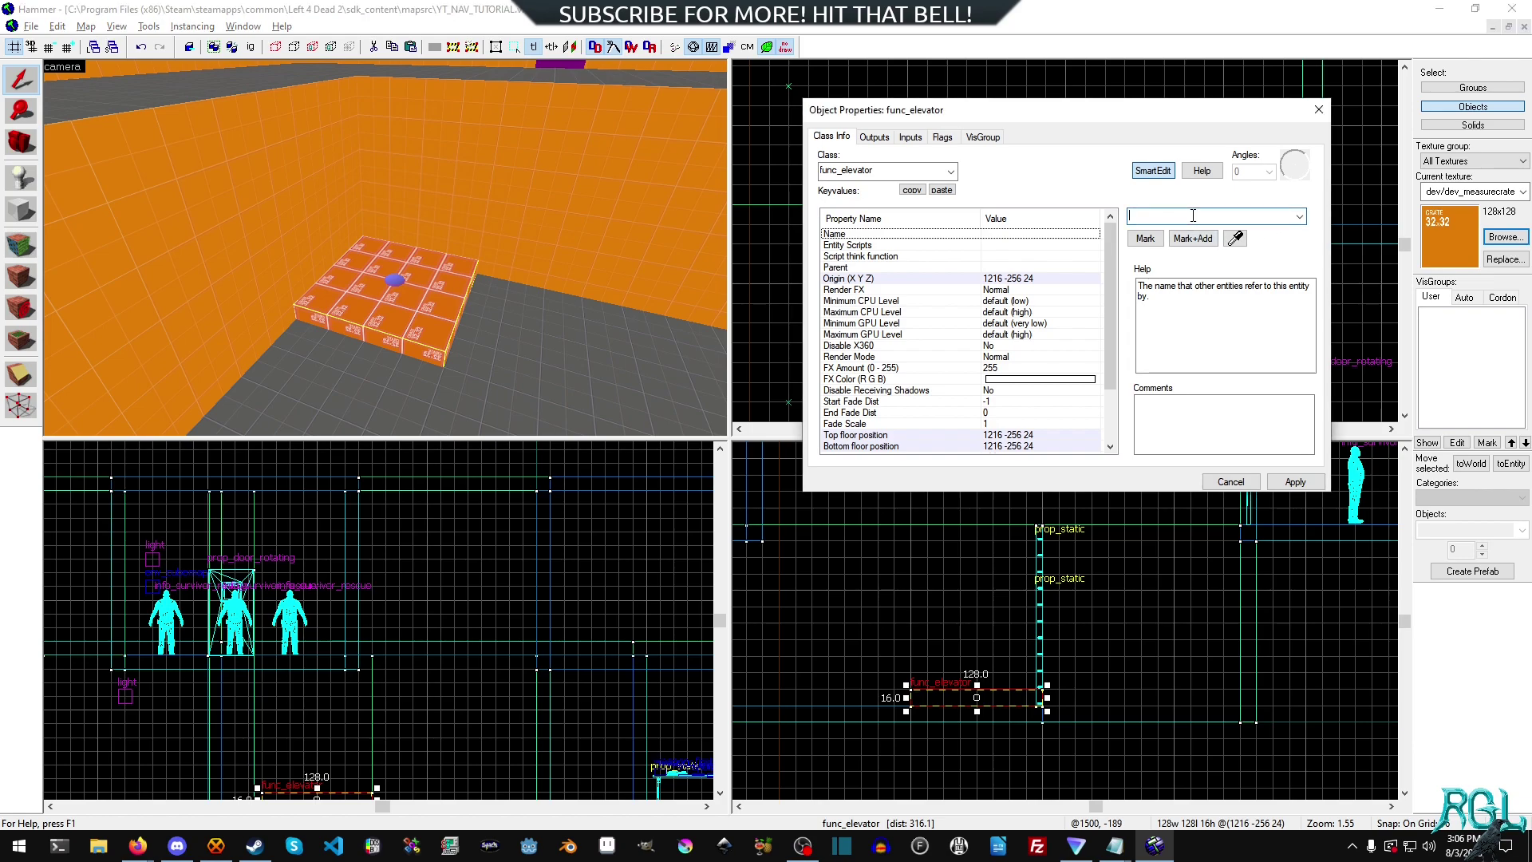
{"action": "type", "text": "elav"}
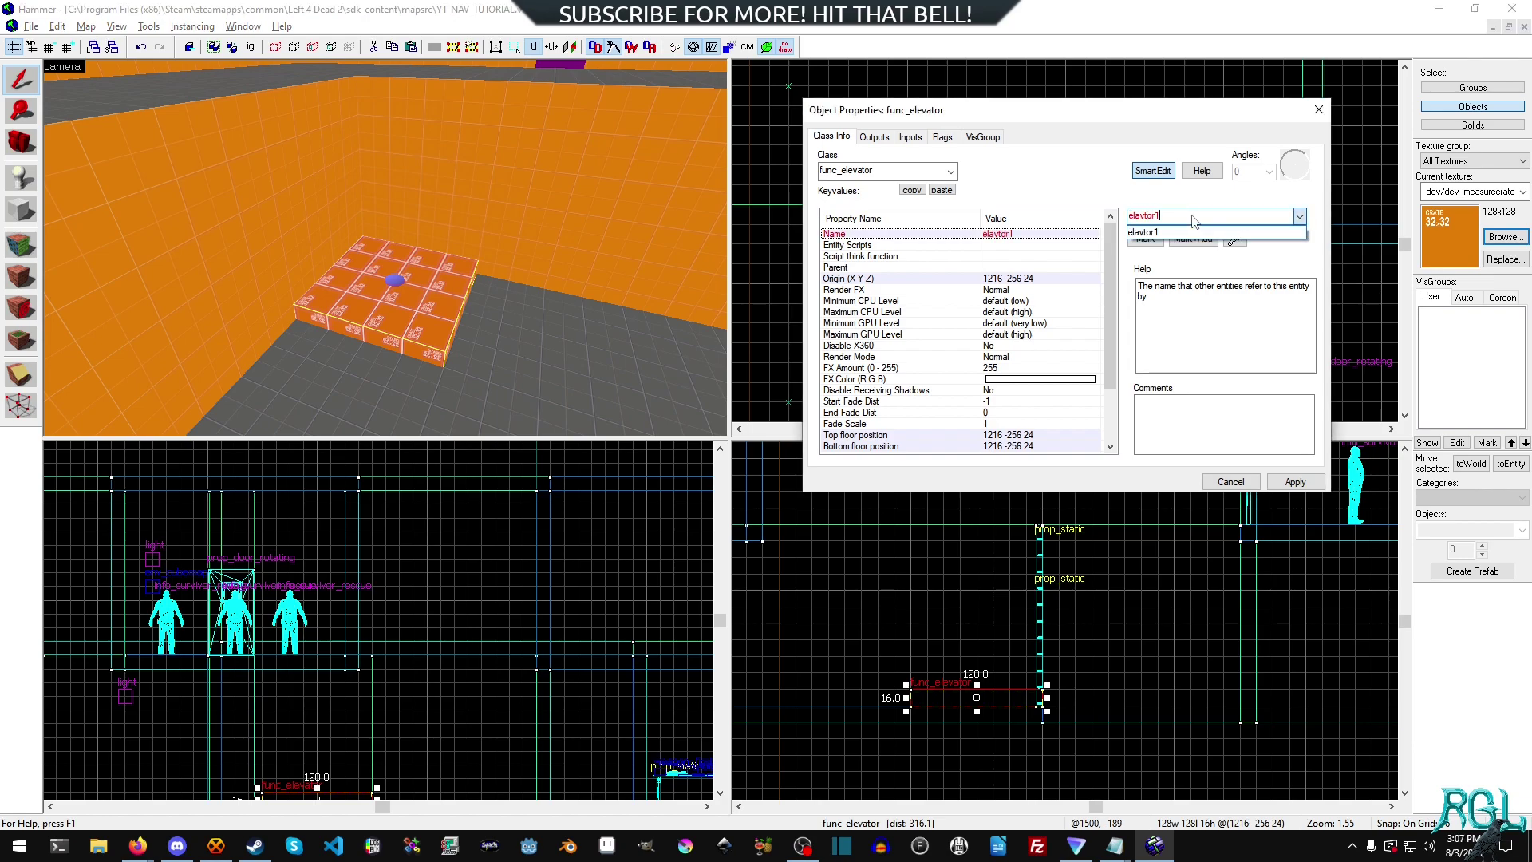
{"action": "type", "text": "tor1"}
{"action": "double_click", "coordinate": [1194, 215]}
{"action": "type", "text": "elevator1"}
{"action": "left_click", "coordinate": [1296, 482]}
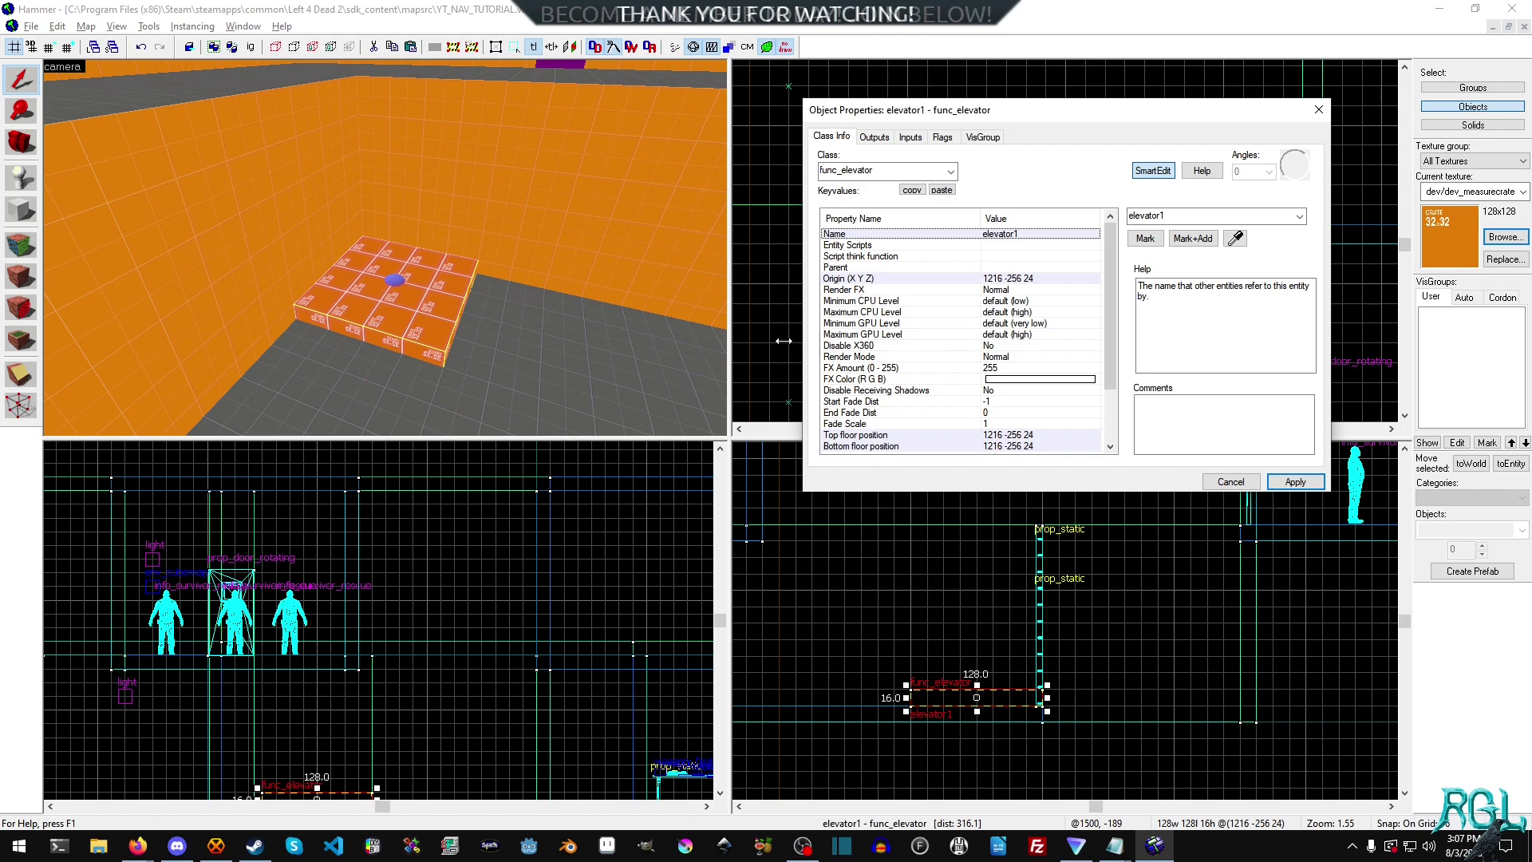
Set the elevator's top floor position to 1216 -256 32 and apply it
{"action": "left_click", "coordinate": [867, 140]}
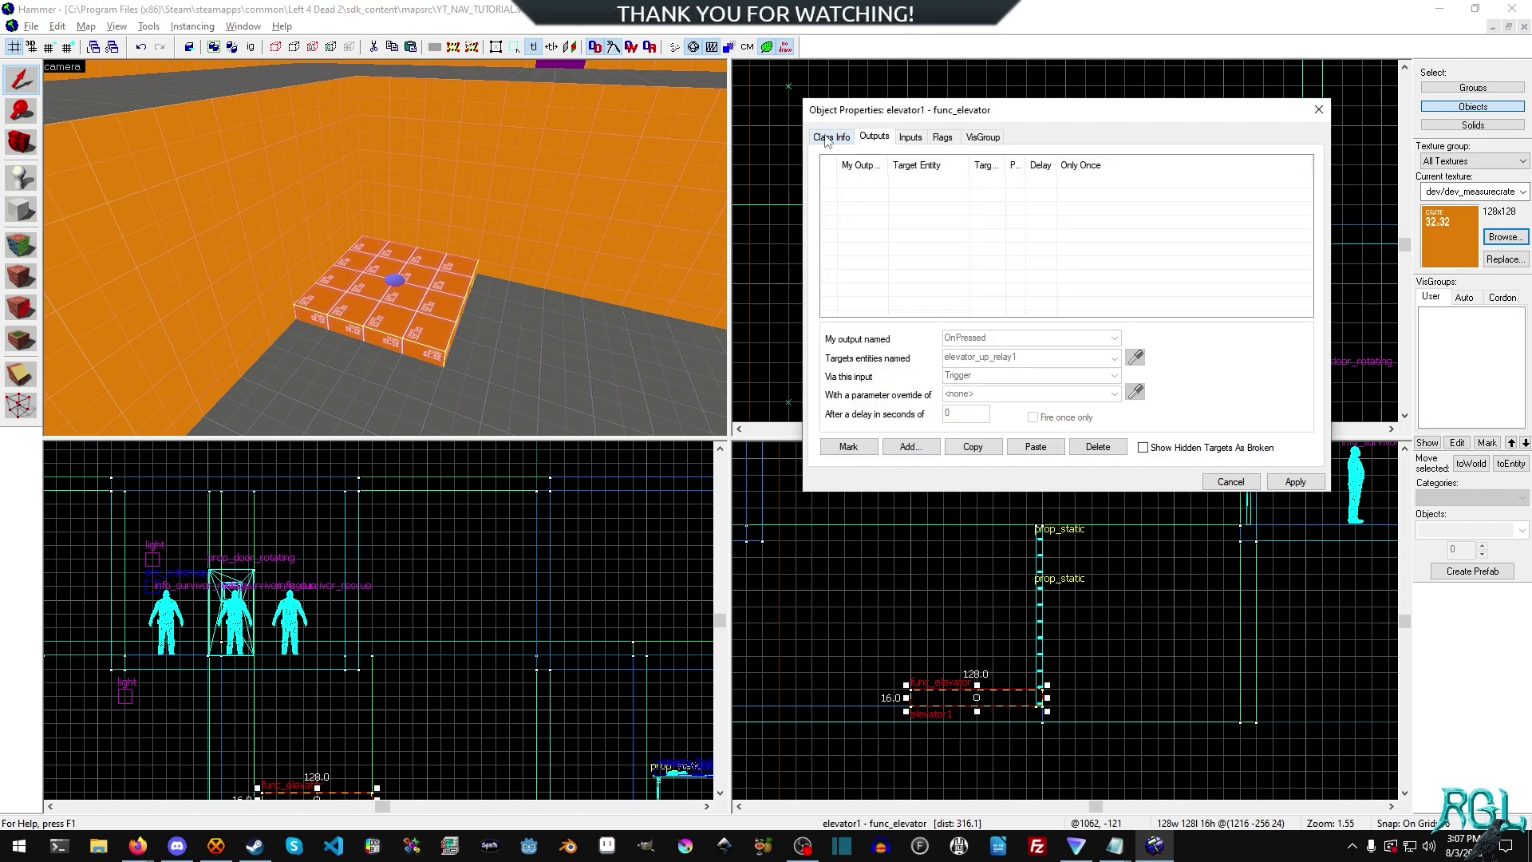
{"action": "left_click", "coordinate": [829, 137]}
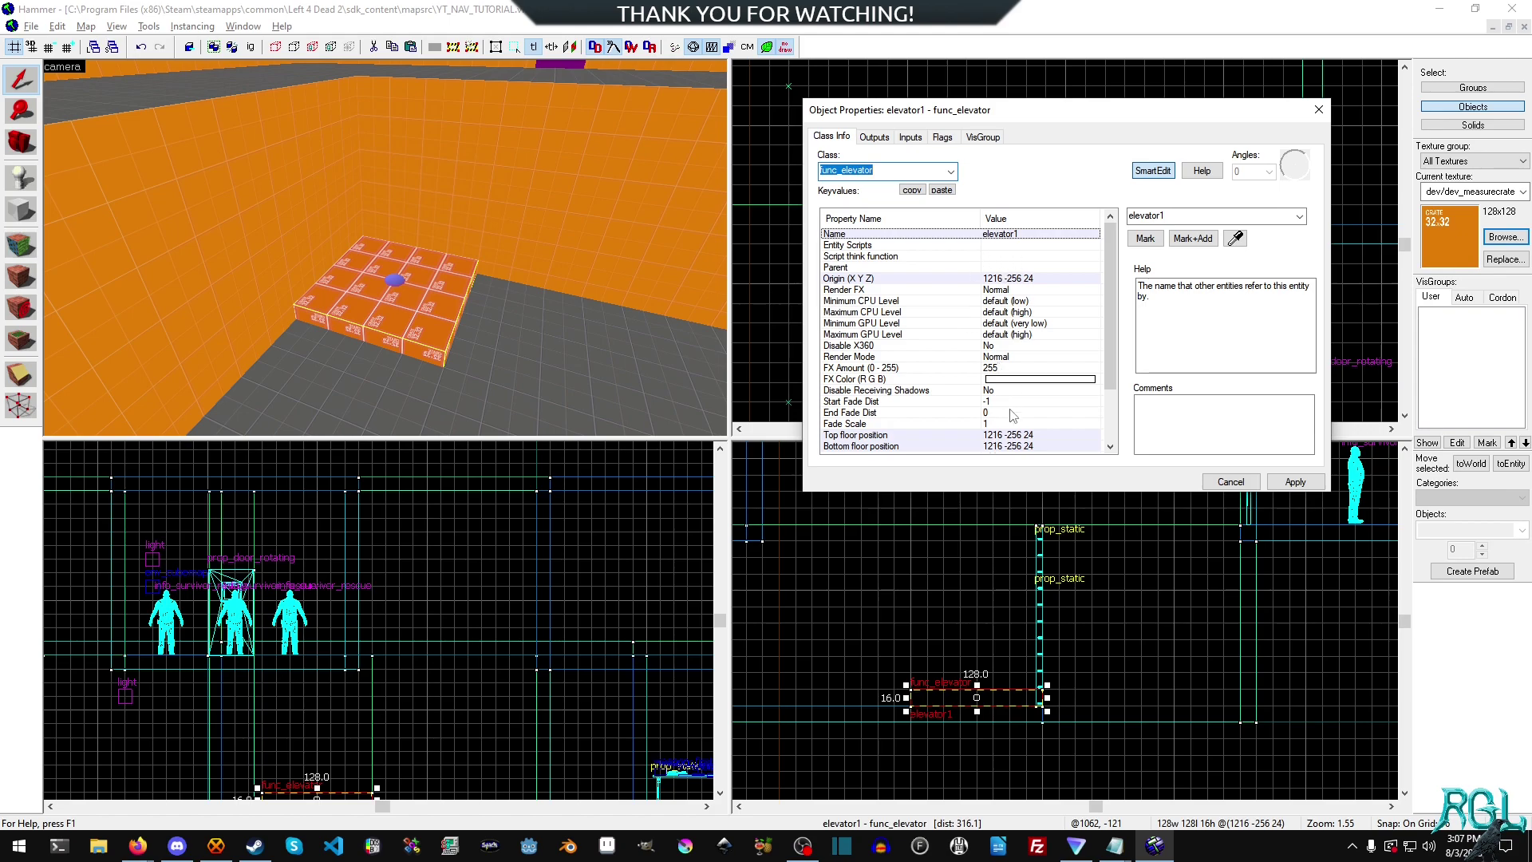
{"action": "left_click", "coordinate": [1007, 438]}
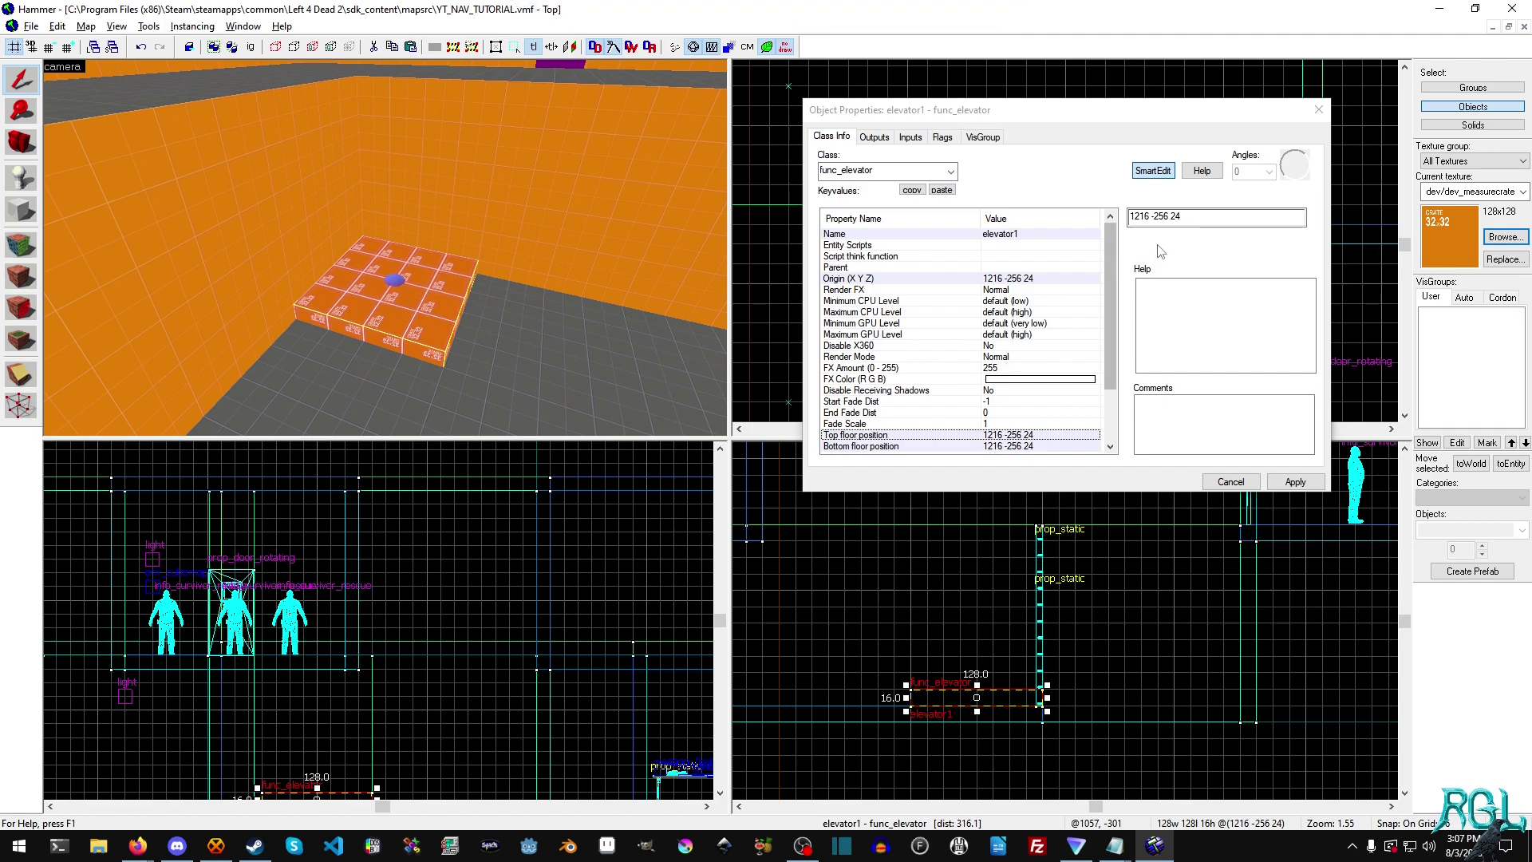
{"action": "left_click", "coordinate": [1204, 224]}
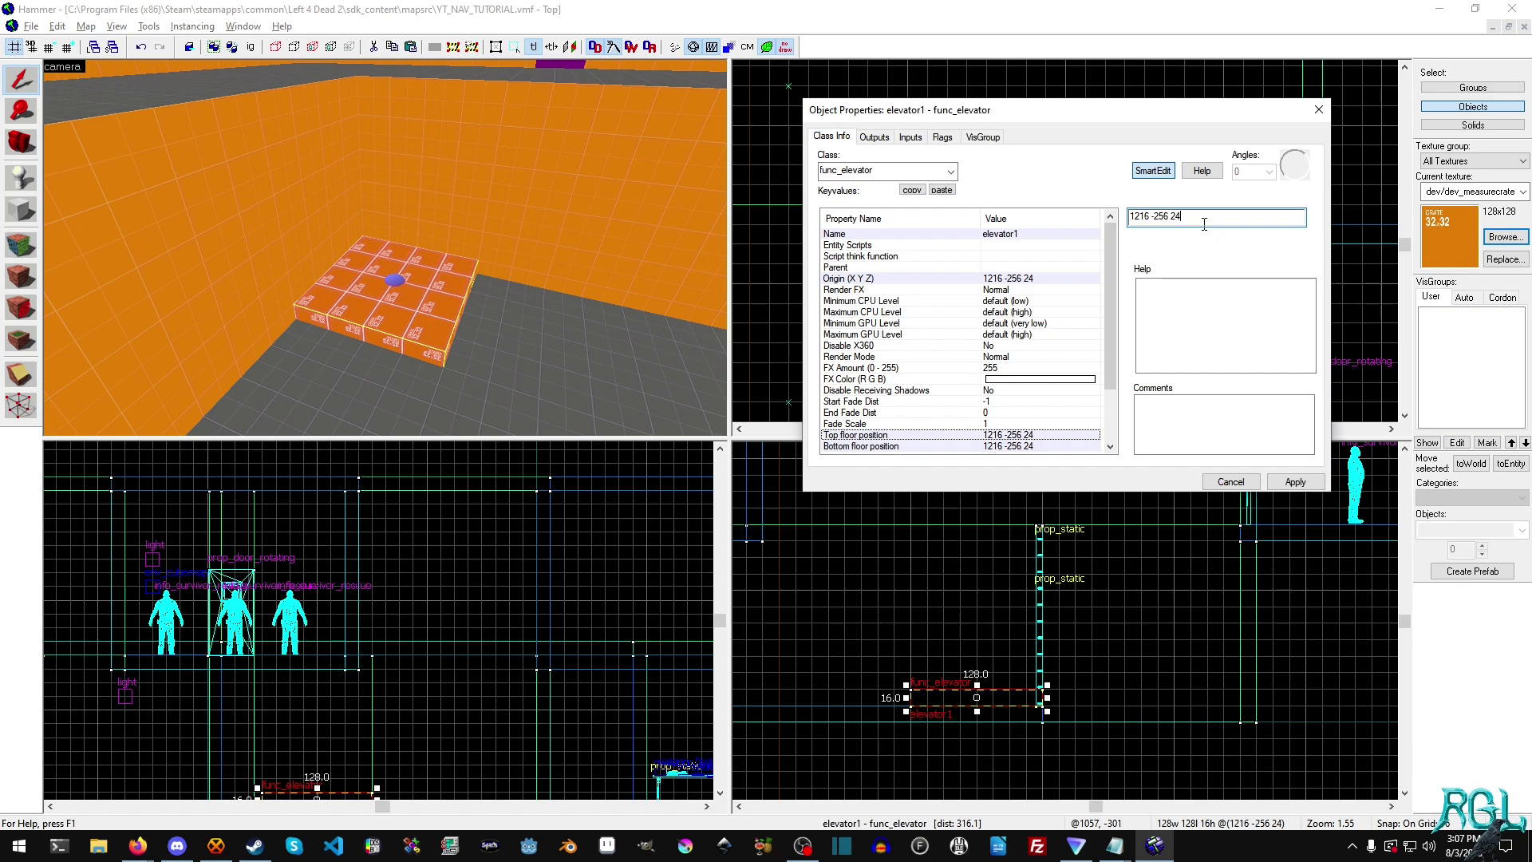
{"action": "type", "text": "32"}
{"action": "left_click", "coordinate": [1295, 481]}
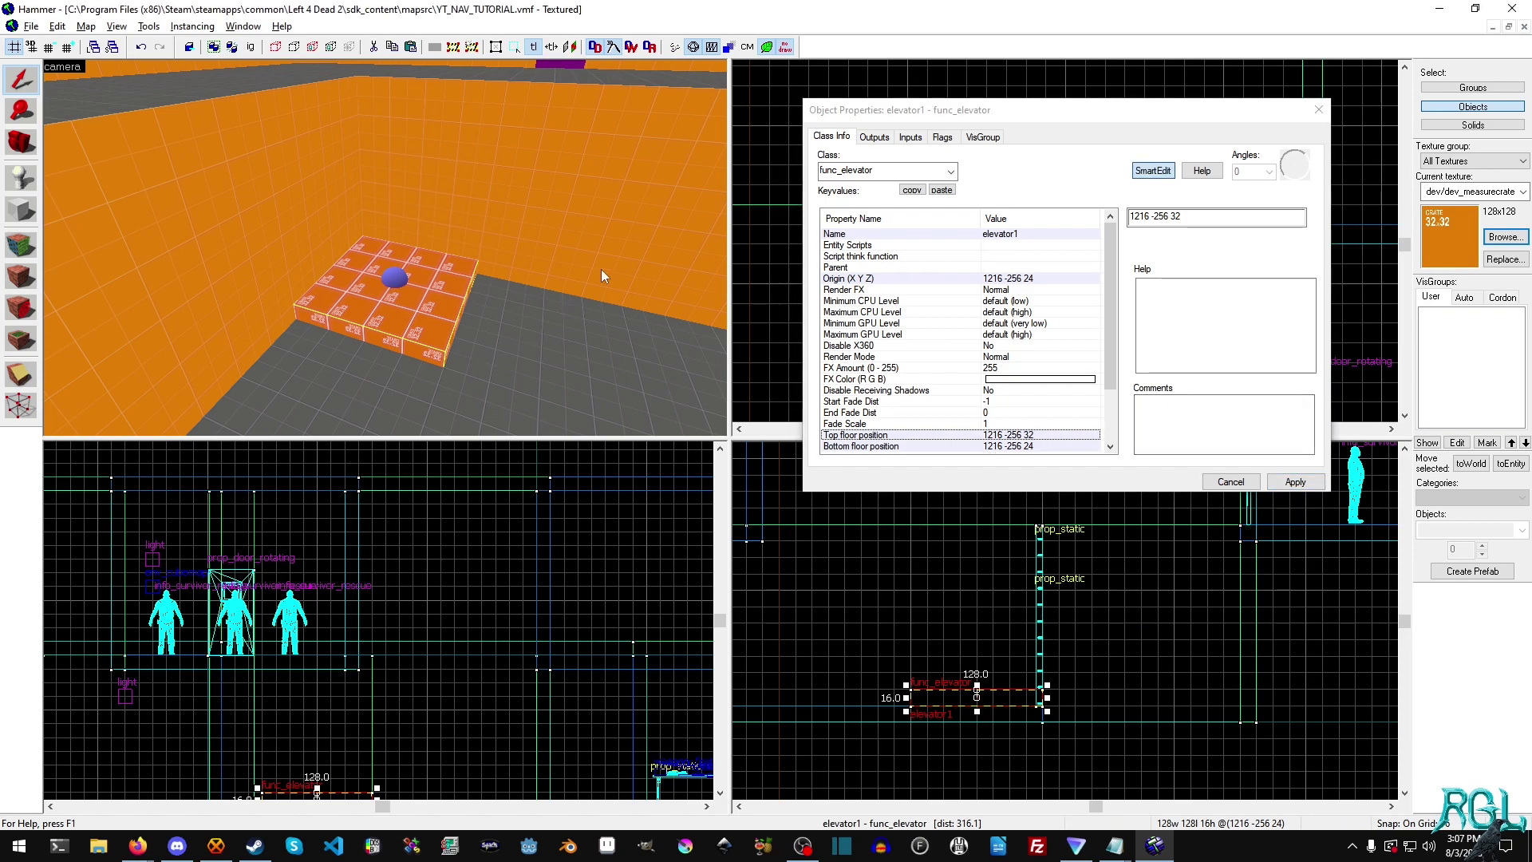
Set the elevator's top floor position to 1216 -256 64 and close its object properties
{"action": "left_click", "coordinate": [1178, 219]}
{"action": "double_click", "coordinate": [1178, 218]}
{"action": "type", "text": "64"}
{"action": "key", "text": "Return"}
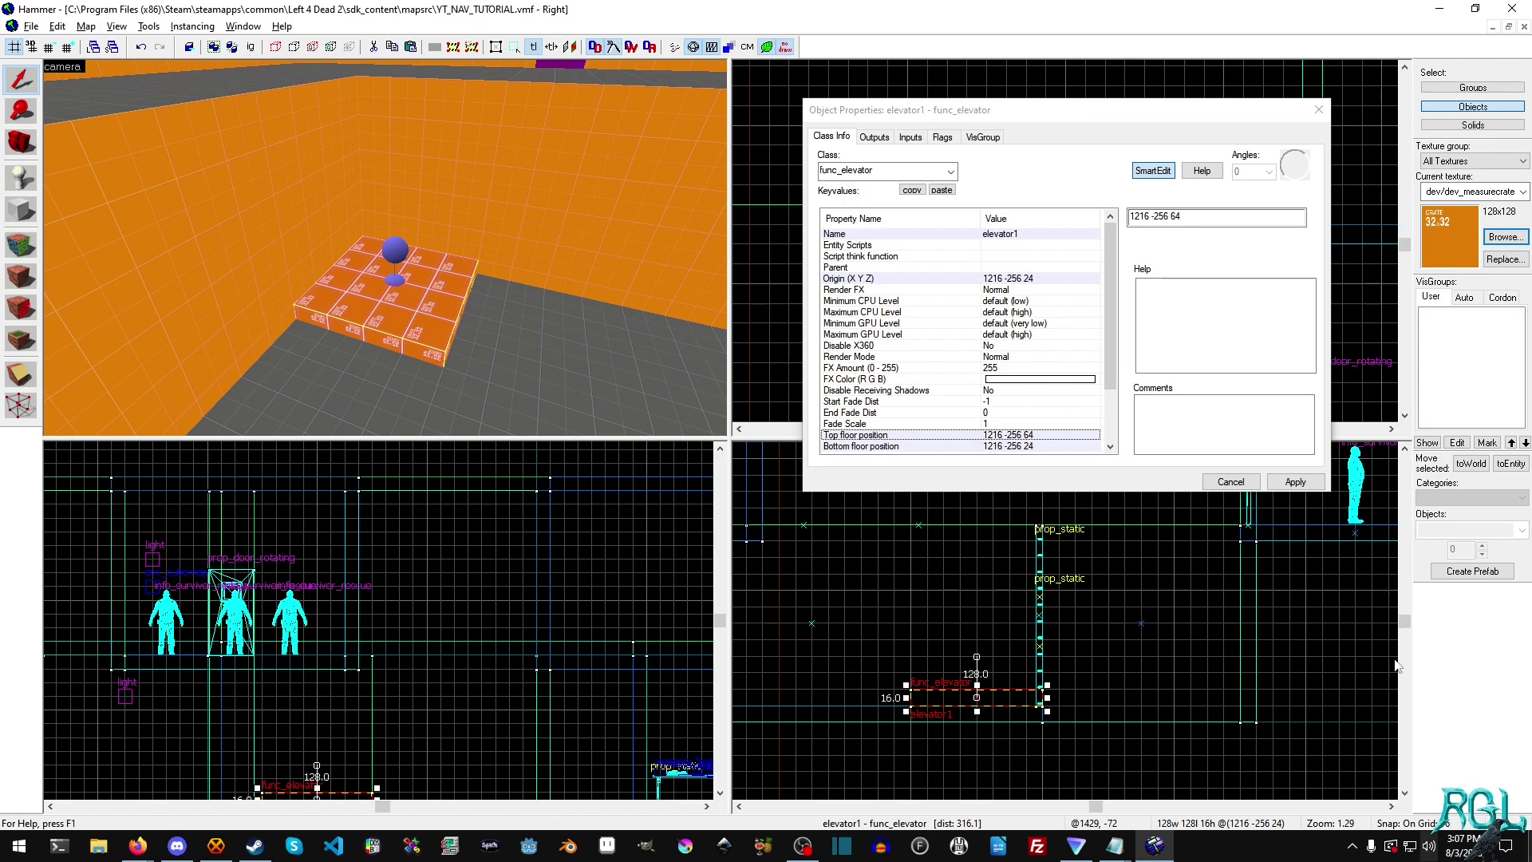
{"action": "left_click", "coordinate": [1226, 481]}
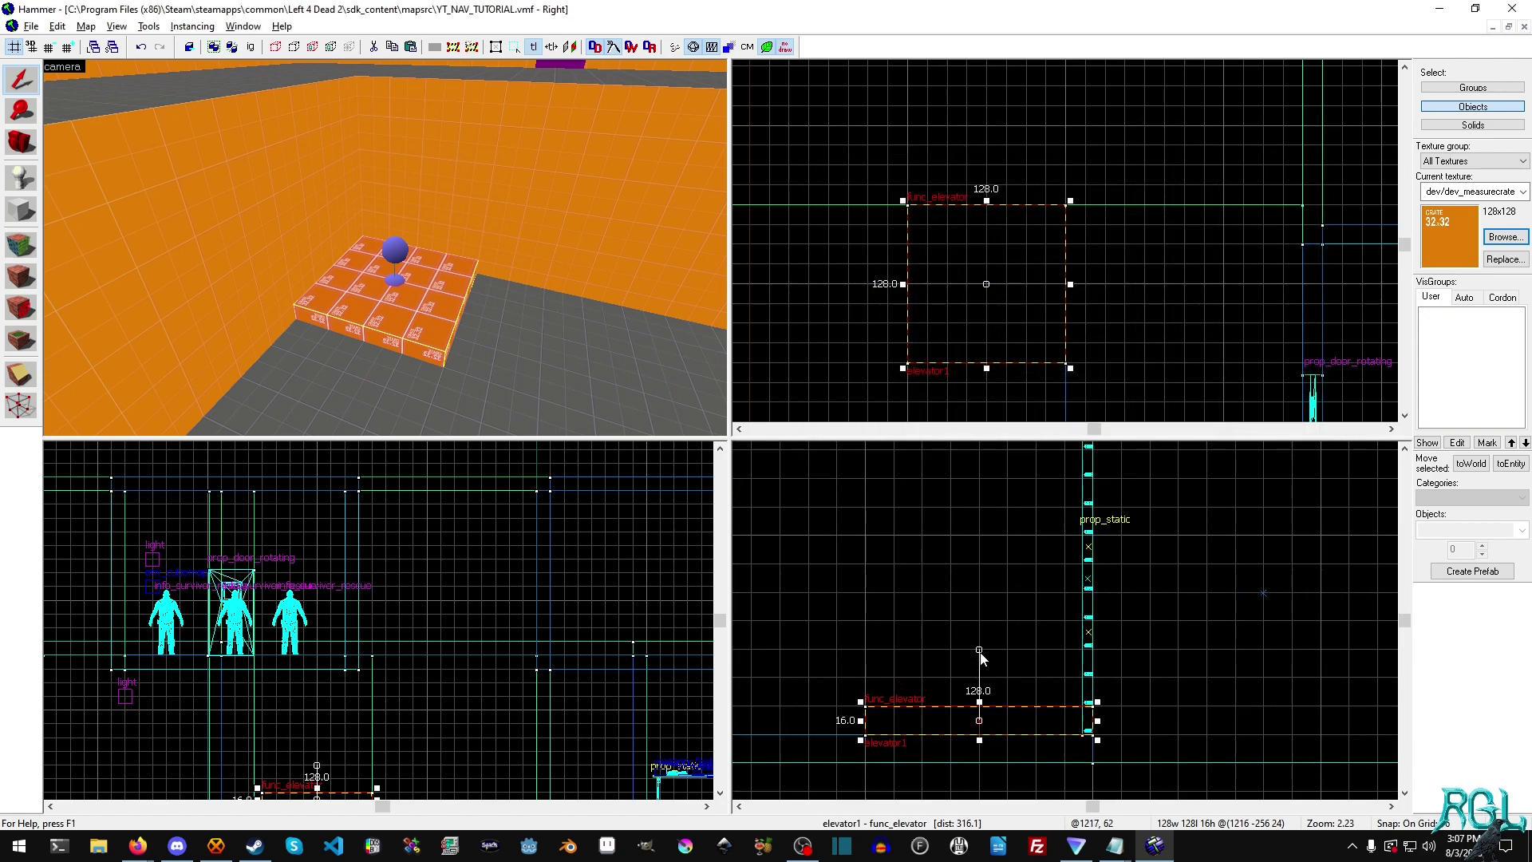
Raise the elevator's top floor position handle in the side view to just below the upper floor level and deselect the elevator
{"action": "scroll", "coordinate": [972, 631], "scroll_direction": "up", "scroll_amount": 3}
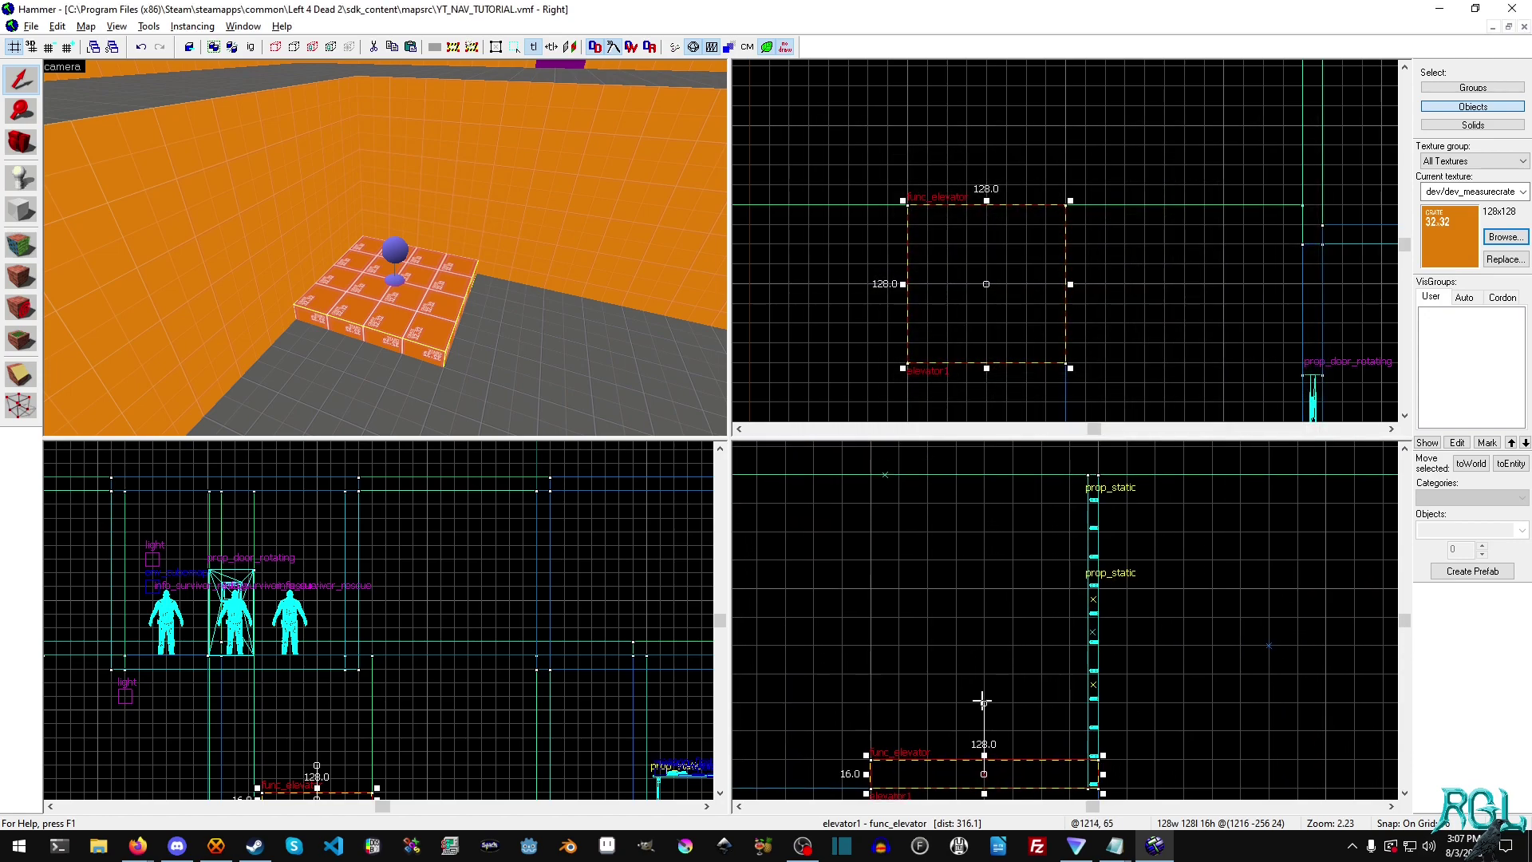
{"action": "left_click_drag", "start_coordinate": [980, 703], "coordinate": [992, 515]}
{"action": "key", "text": "shift+s"}
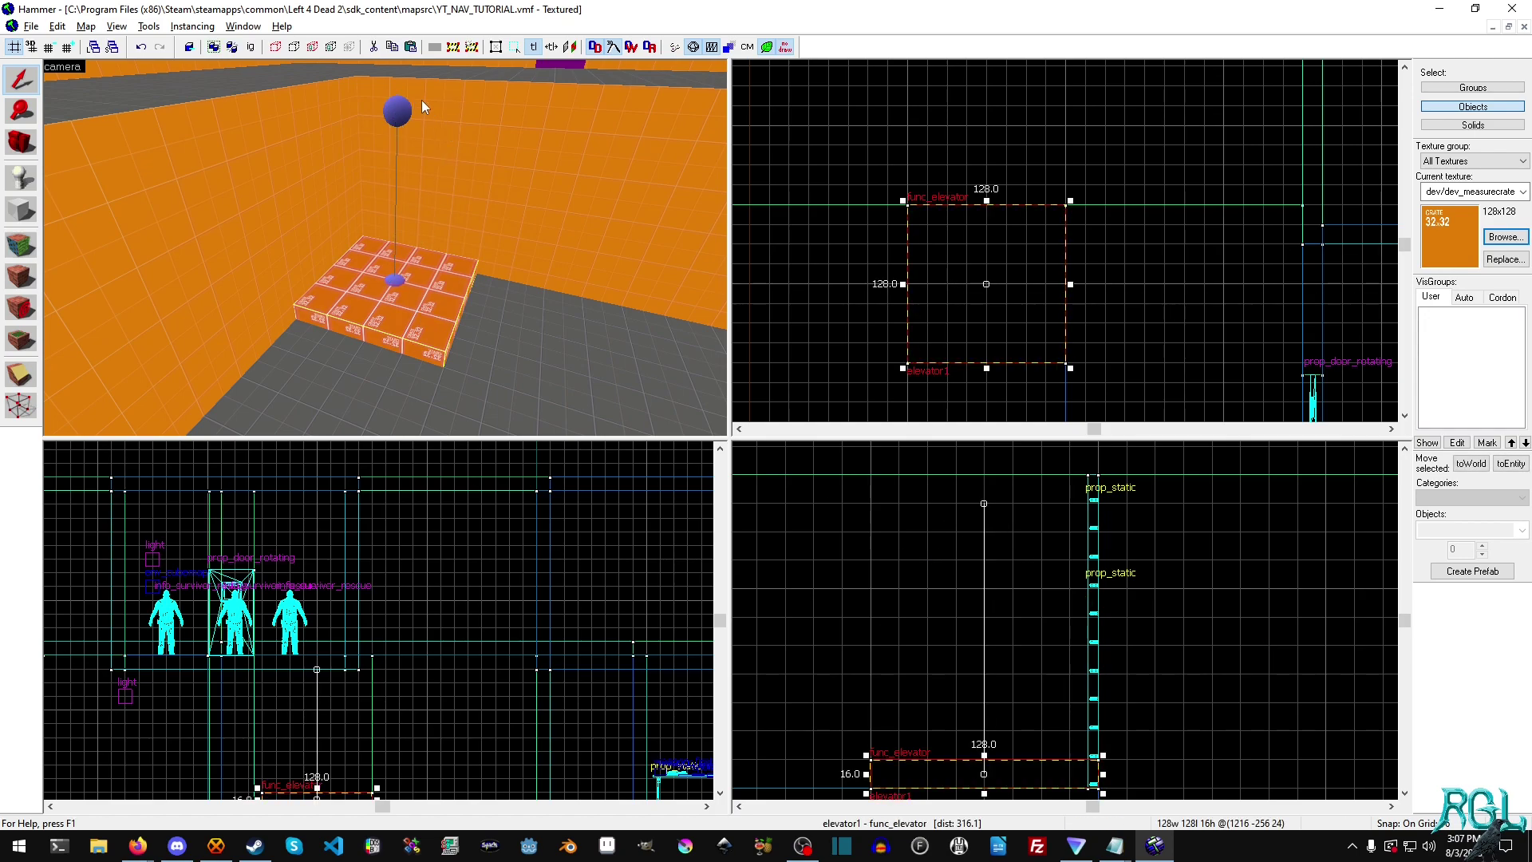
{"action": "key", "text": "Escape"}
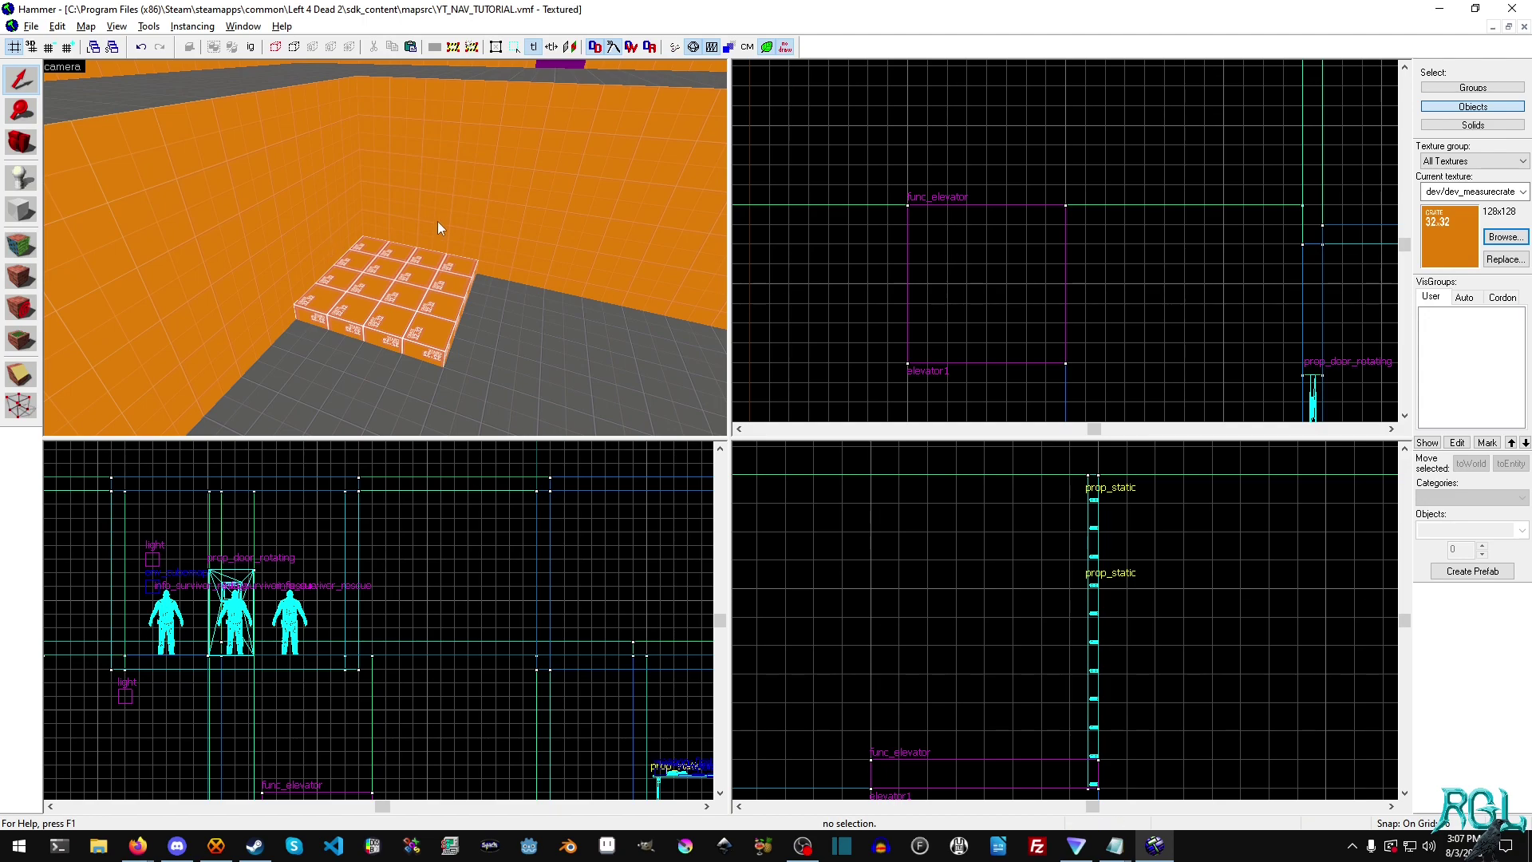
{"action": "key", "text": "z"}
{"action": "key", "text": "w"}
{"action": "key", "text": "z"}
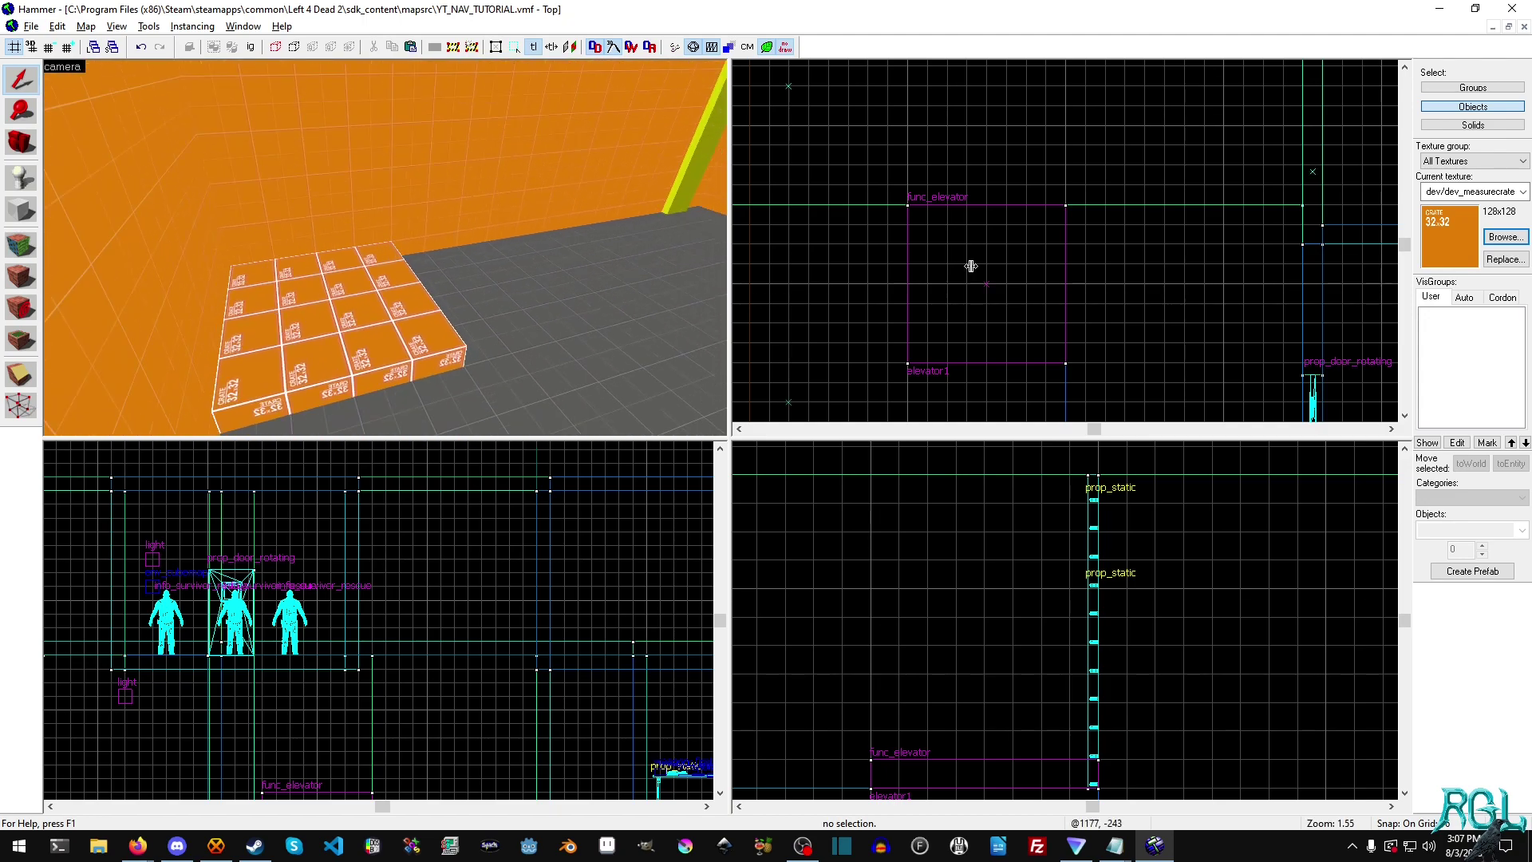
Create an 8 × 8 × 48 unit post with the dev_measuregeneric01b texture on the elevator platform's outer open corner
{"action": "left_click", "coordinate": [1505, 237]}
{"action": "double_click", "coordinate": [608, 231]}
{"action": "key", "text": "shift+b"}
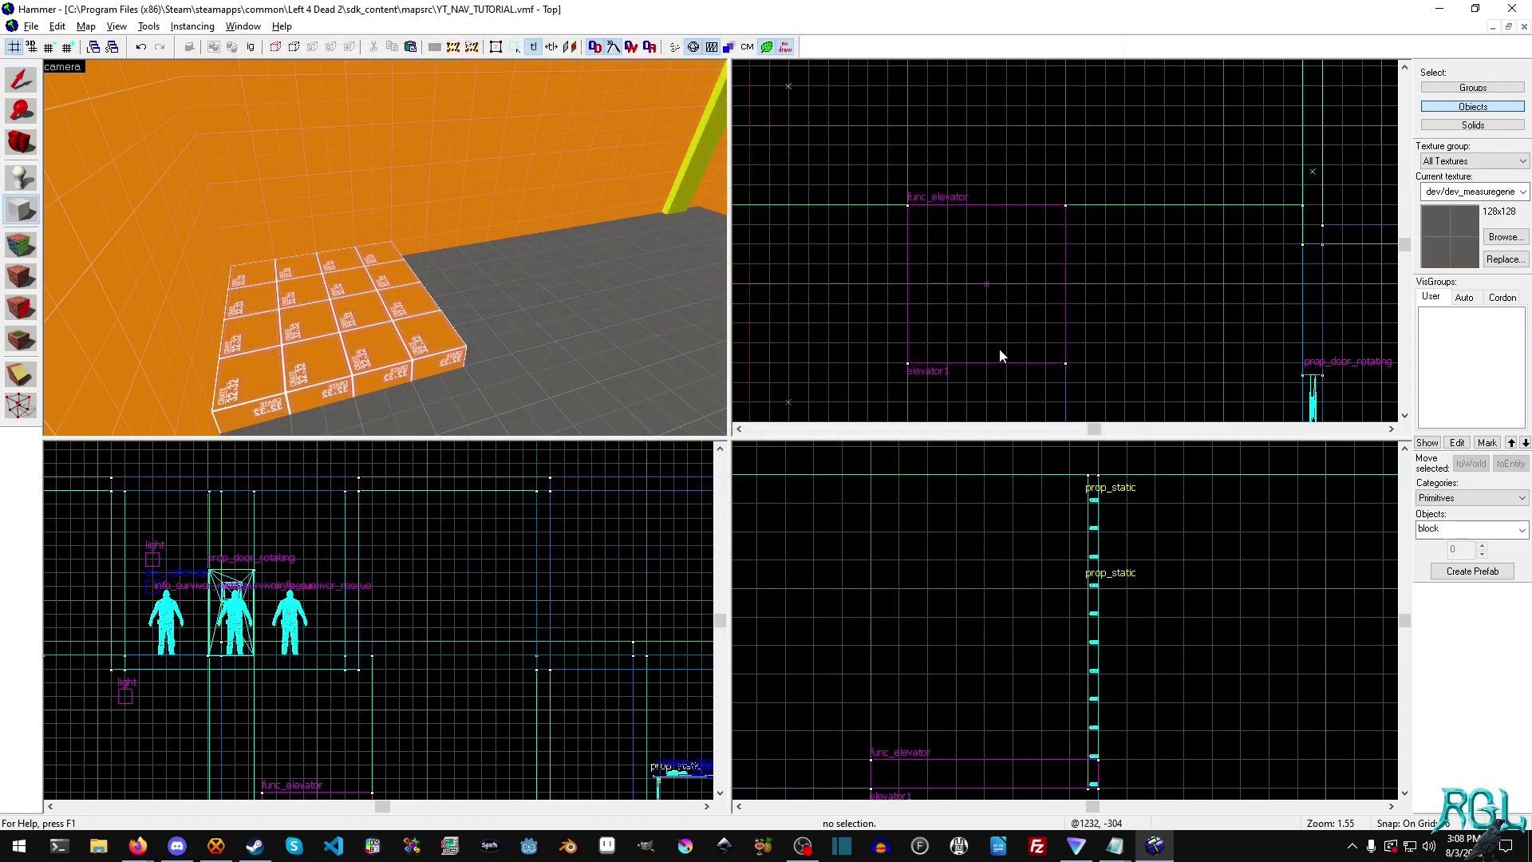
{"action": "scroll", "coordinate": [1004, 345], "scroll_direction": "up", "scroll_amount": 5}
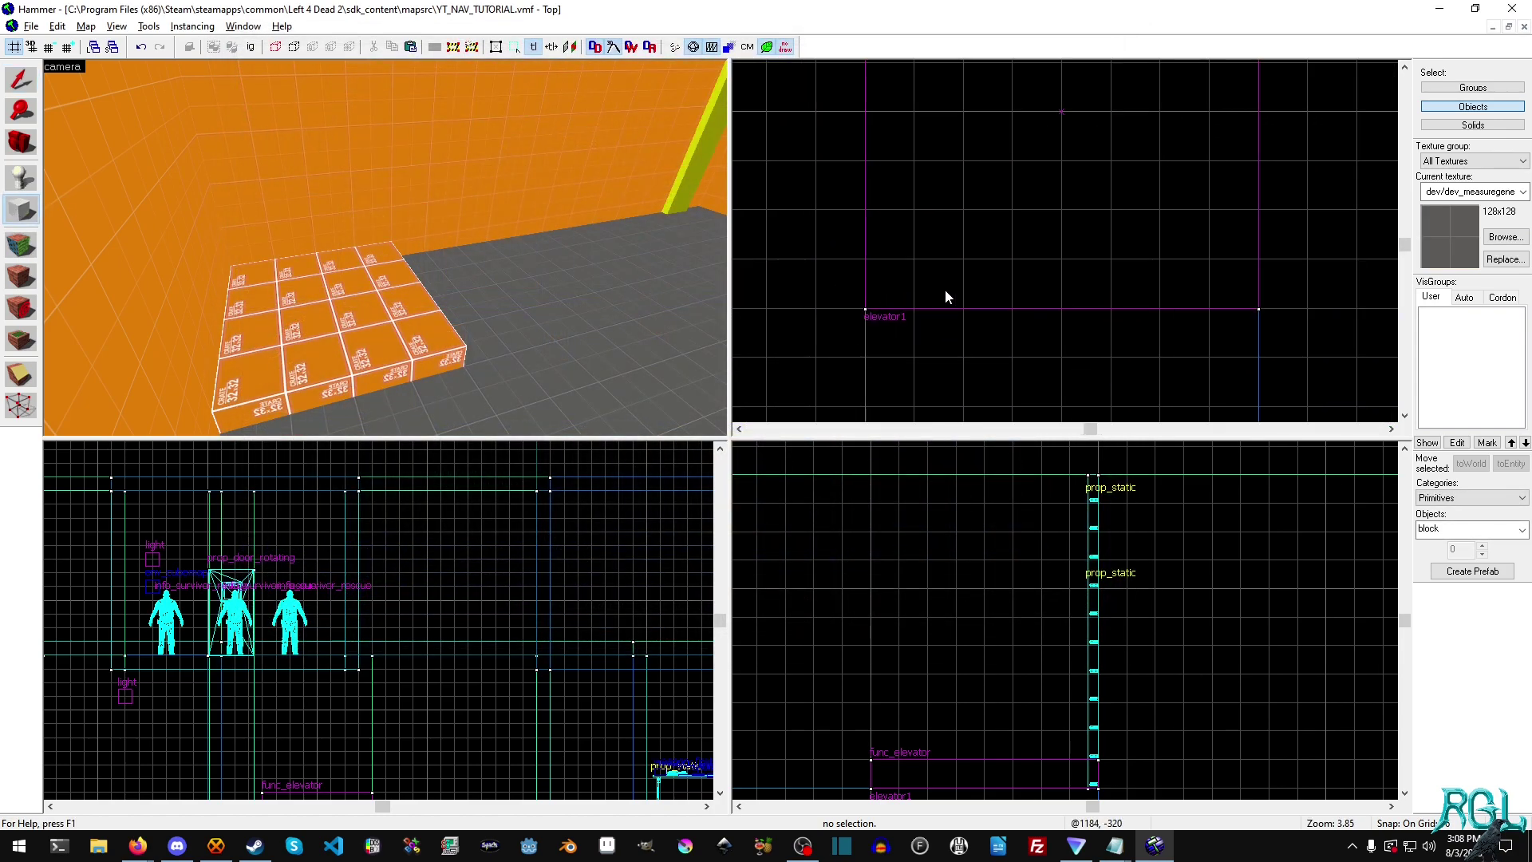
{"action": "key", "text": "bracketleft"}
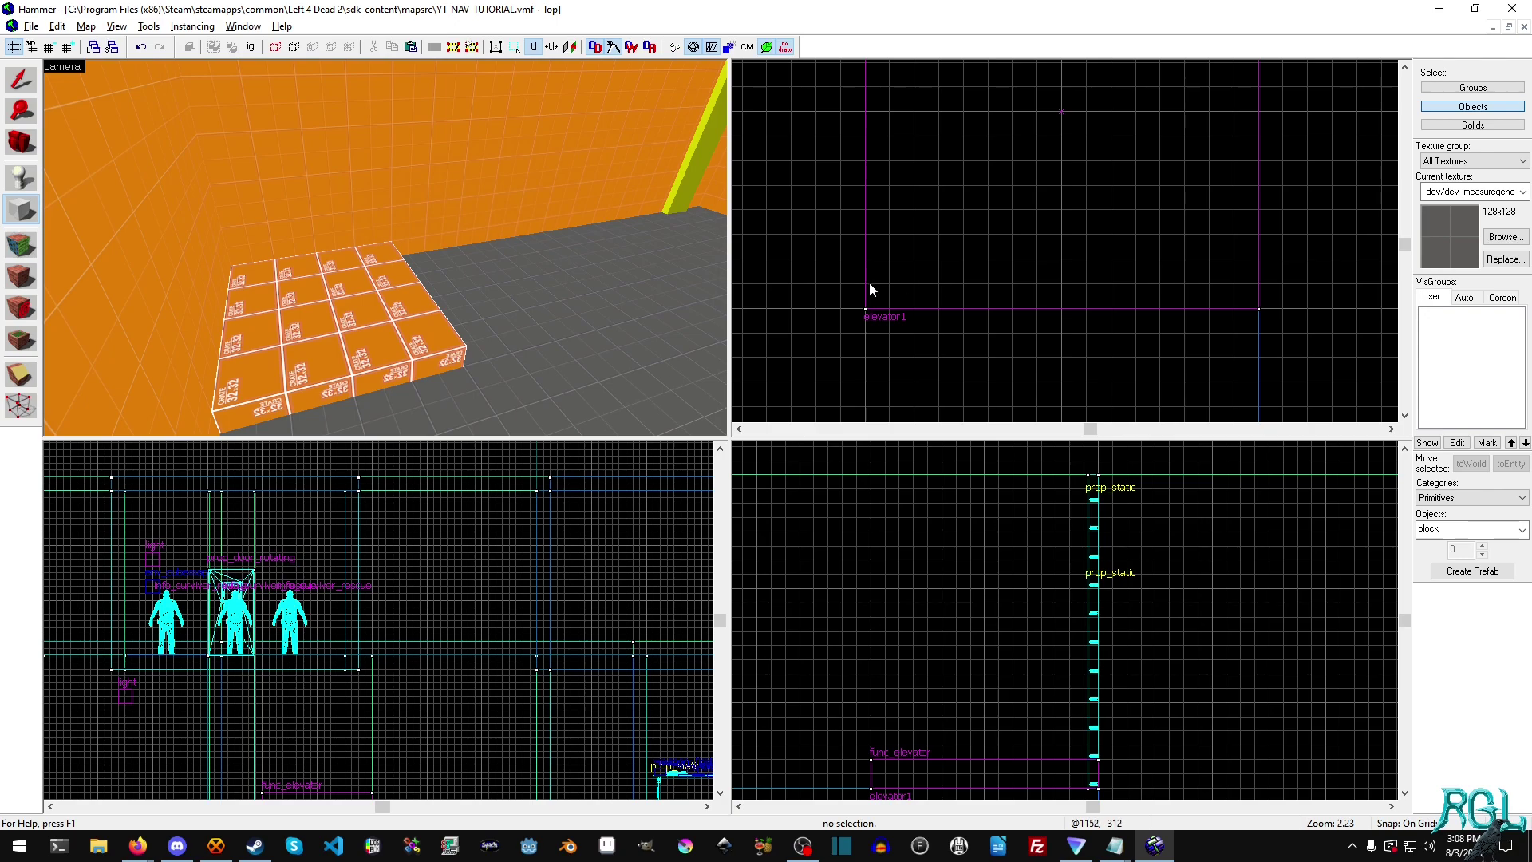
{"action": "left_click_drag", "start_coordinate": [870, 284], "coordinate": [893, 312]}
{"action": "left_click_drag", "start_coordinate": [876, 770], "coordinate": [888, 666]}
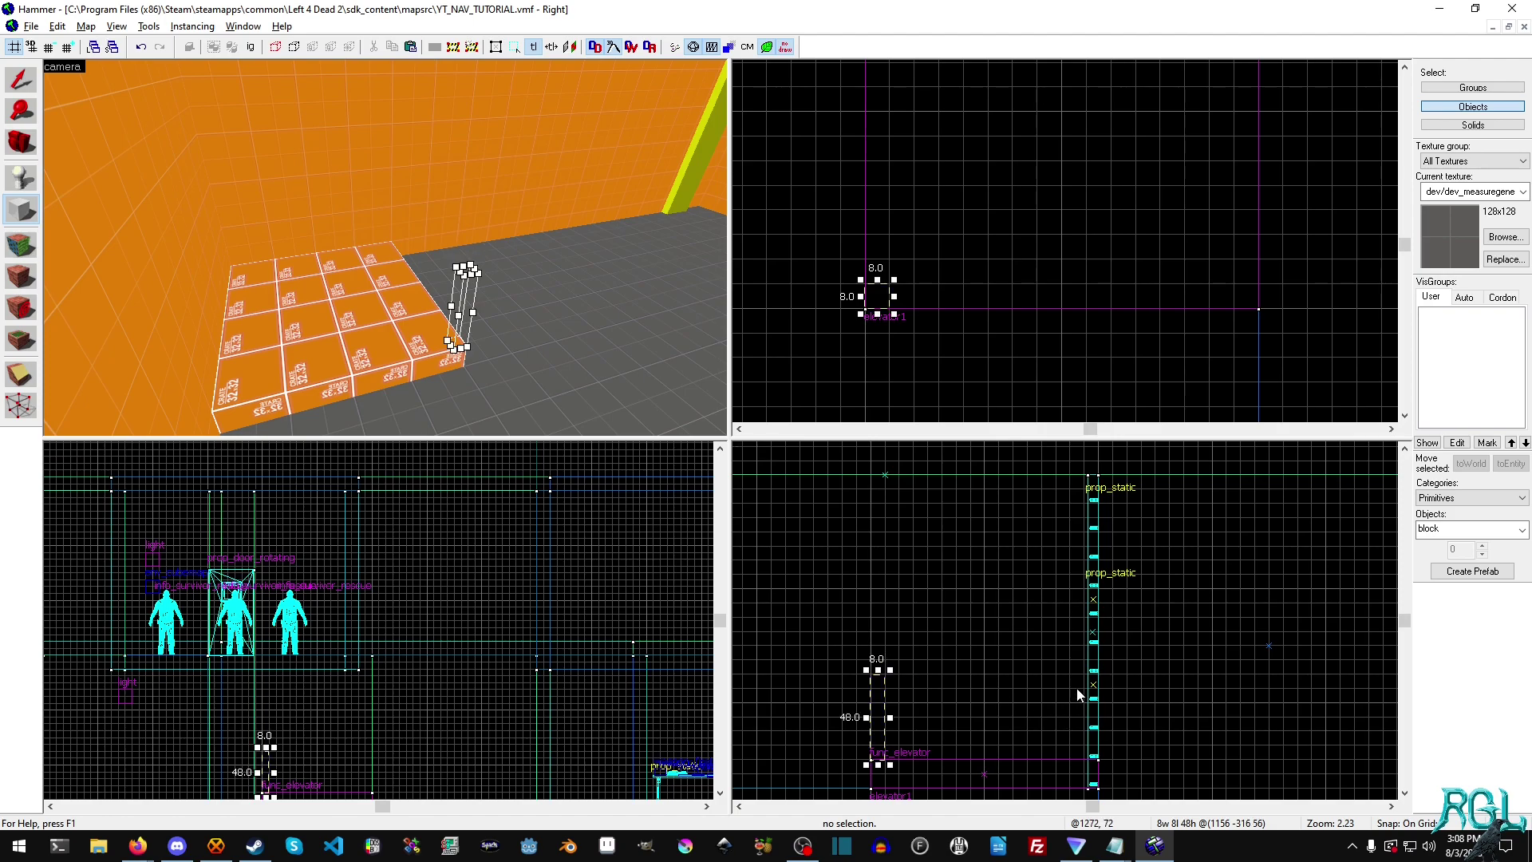
{"action": "key", "text": "Return"}
Create a matching 8 × 8 × 48 unit post on the other corner of the platform's open edge
{"action": "left_click_drag", "start_coordinate": [1070, 677], "coordinate": [1103, 768]}
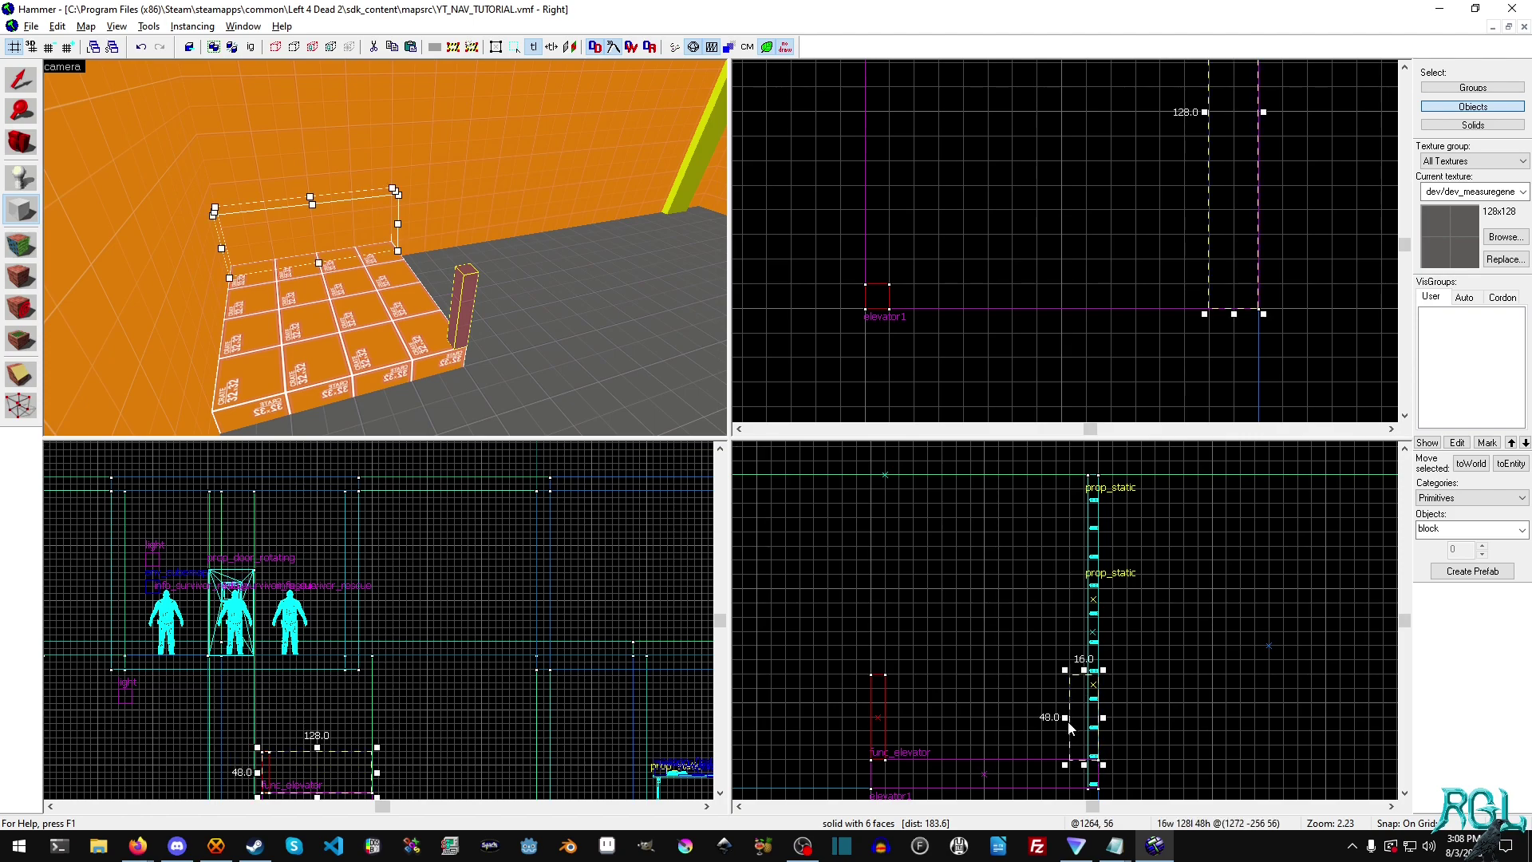
{"action": "left_click_drag", "start_coordinate": [1068, 718], "coordinate": [1082, 717]}
{"action": "left_click_drag", "start_coordinate": [1193, 160], "coordinate": [1089, 269]}
{"action": "scroll", "coordinate": [1108, 178], "scroll_direction": "down", "scroll_amount": 3}
{"action": "left_click_drag", "start_coordinate": [1121, 96], "coordinate": [1121, 307]}
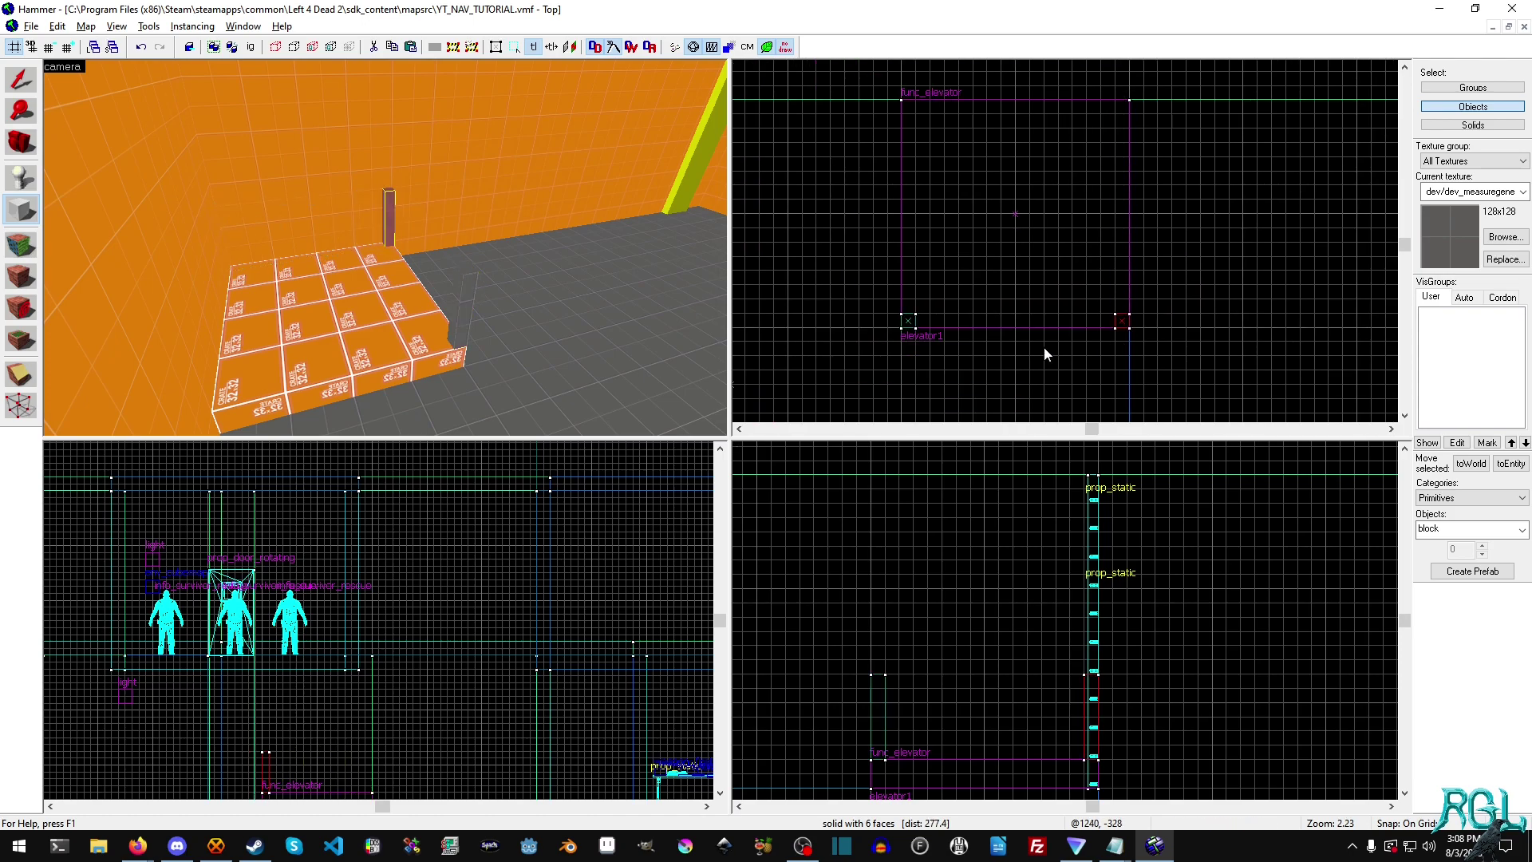
Add an 8-unit-thick rail 112 units long between the tops of the two posts and deselect it
{"action": "left_click_drag", "start_coordinate": [886, 676], "coordinate": [1090, 693]}
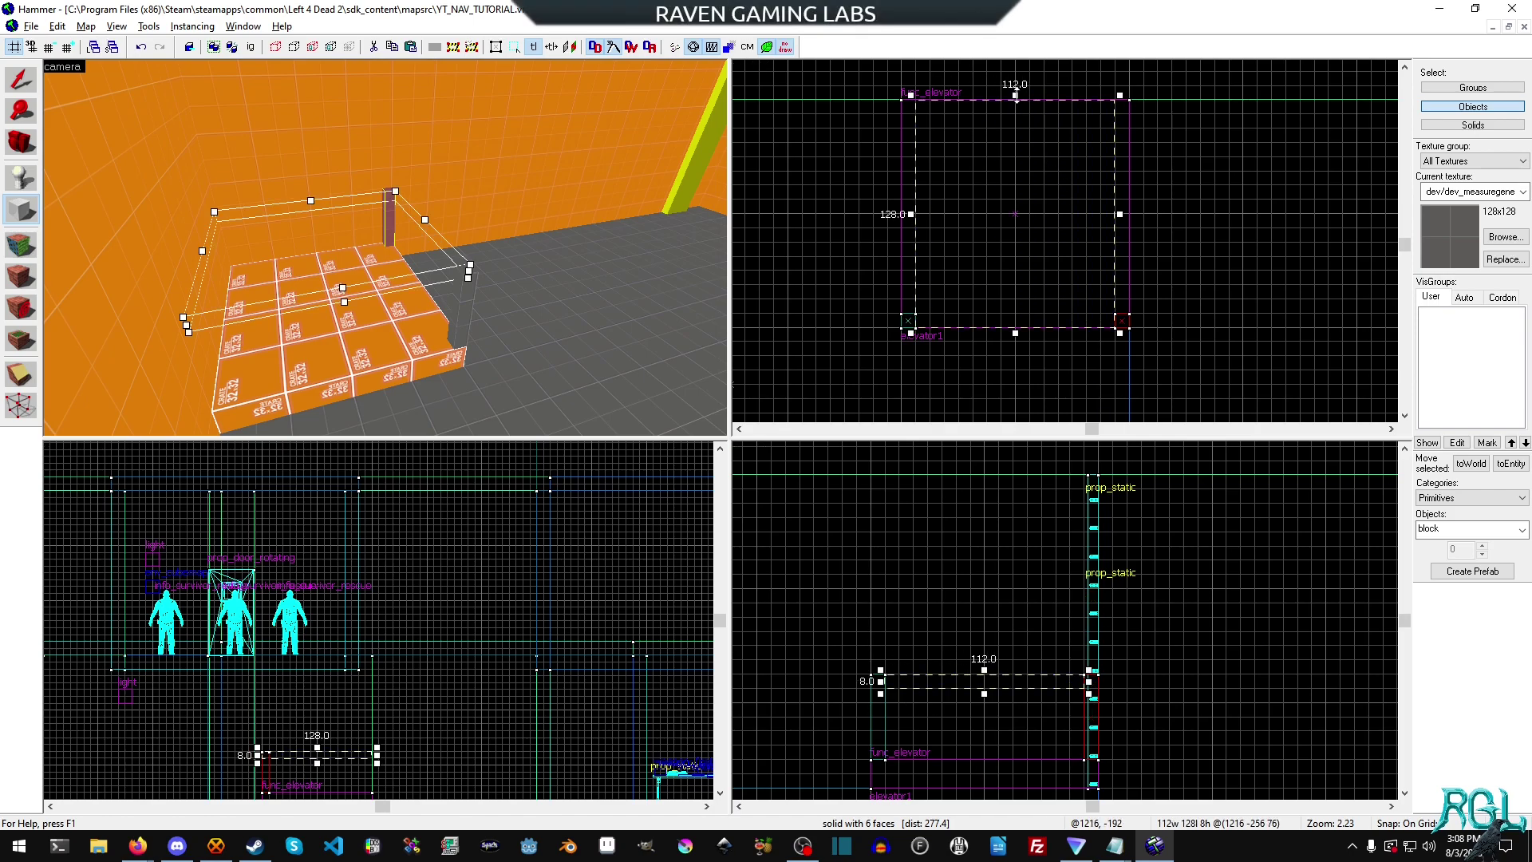
{"action": "left_click_drag", "start_coordinate": [1015, 94], "coordinate": [1015, 313]}
{"action": "key", "text": "Return"}
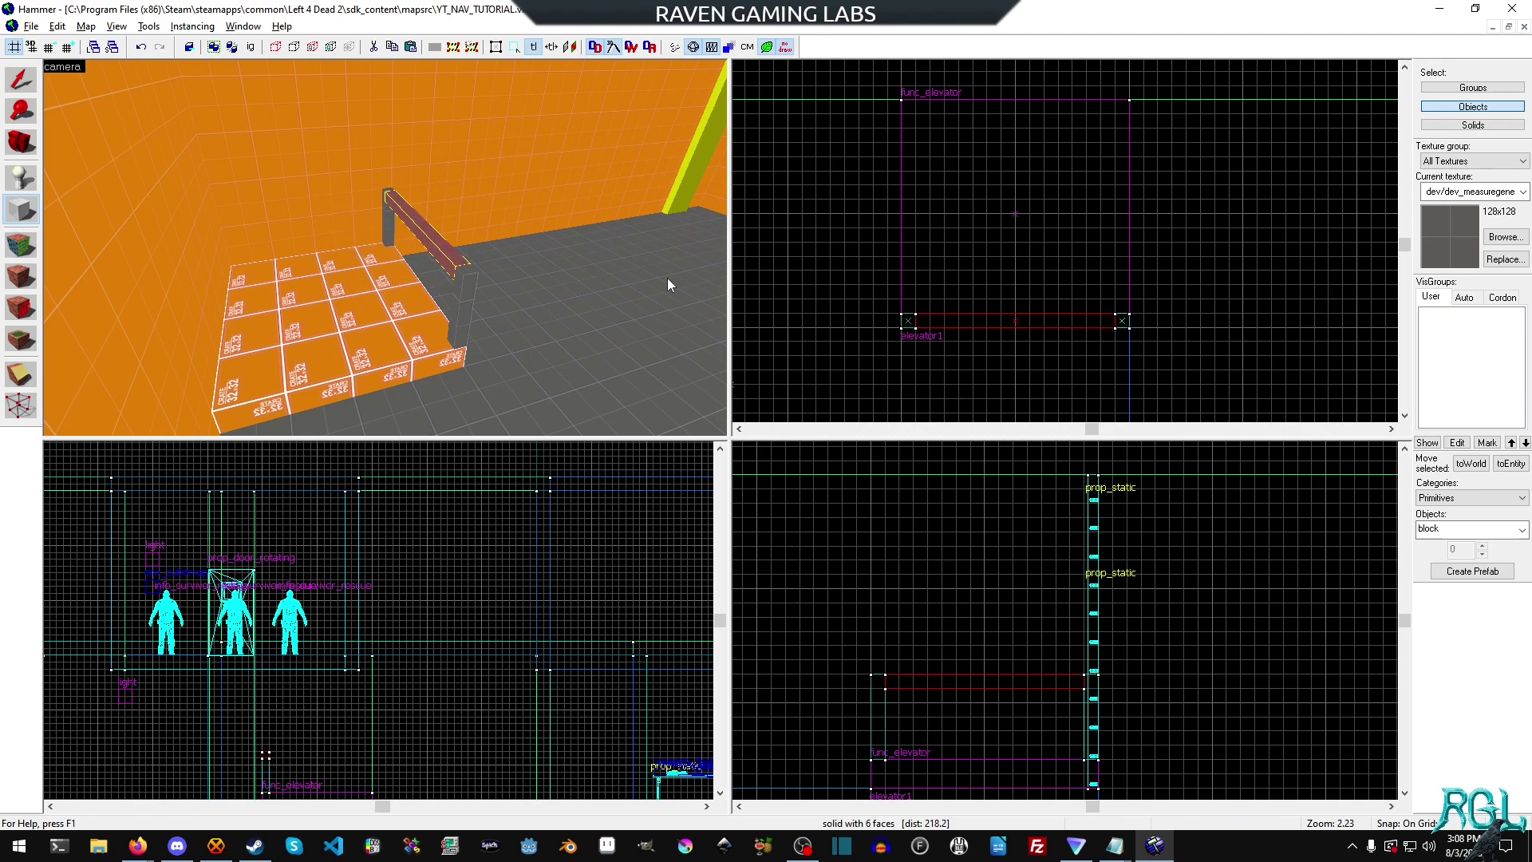
{"action": "key", "text": "shift+s"}
{"action": "key", "text": "Escape"}
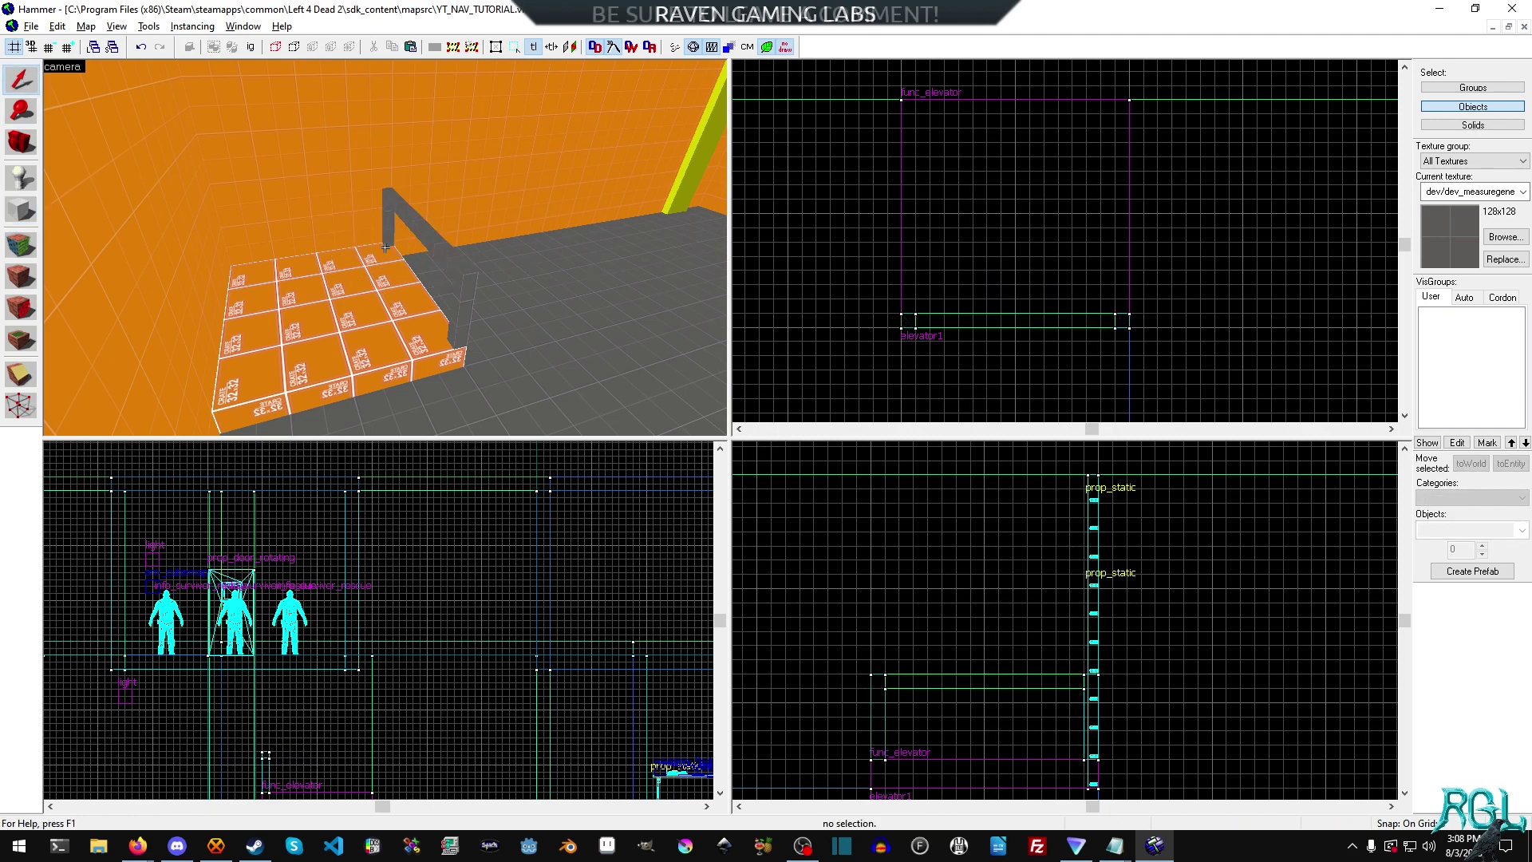
Tie the two posts and the rail together as a func_brush entity and apply the class
{"action": "key", "text": "w"}
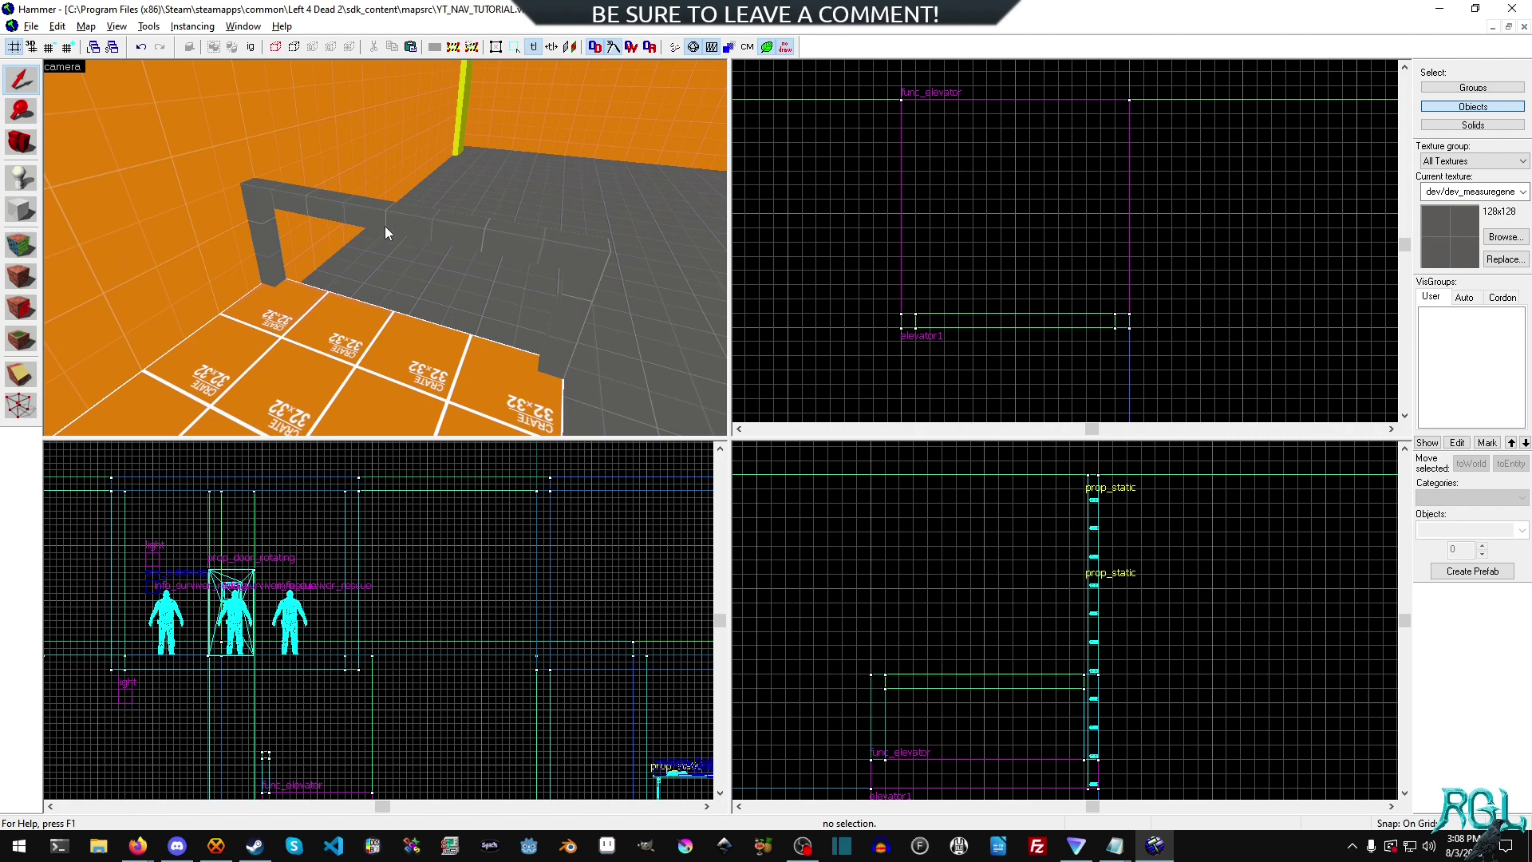
{"action": "left_click", "coordinate": [385, 229]}
{"action": "left_click", "coordinate": [278, 233], "text": "ctrl"}
{"action": "left_click", "coordinate": [583, 281], "text": "ctrl"}
{"action": "key", "text": "ctrl+t"}
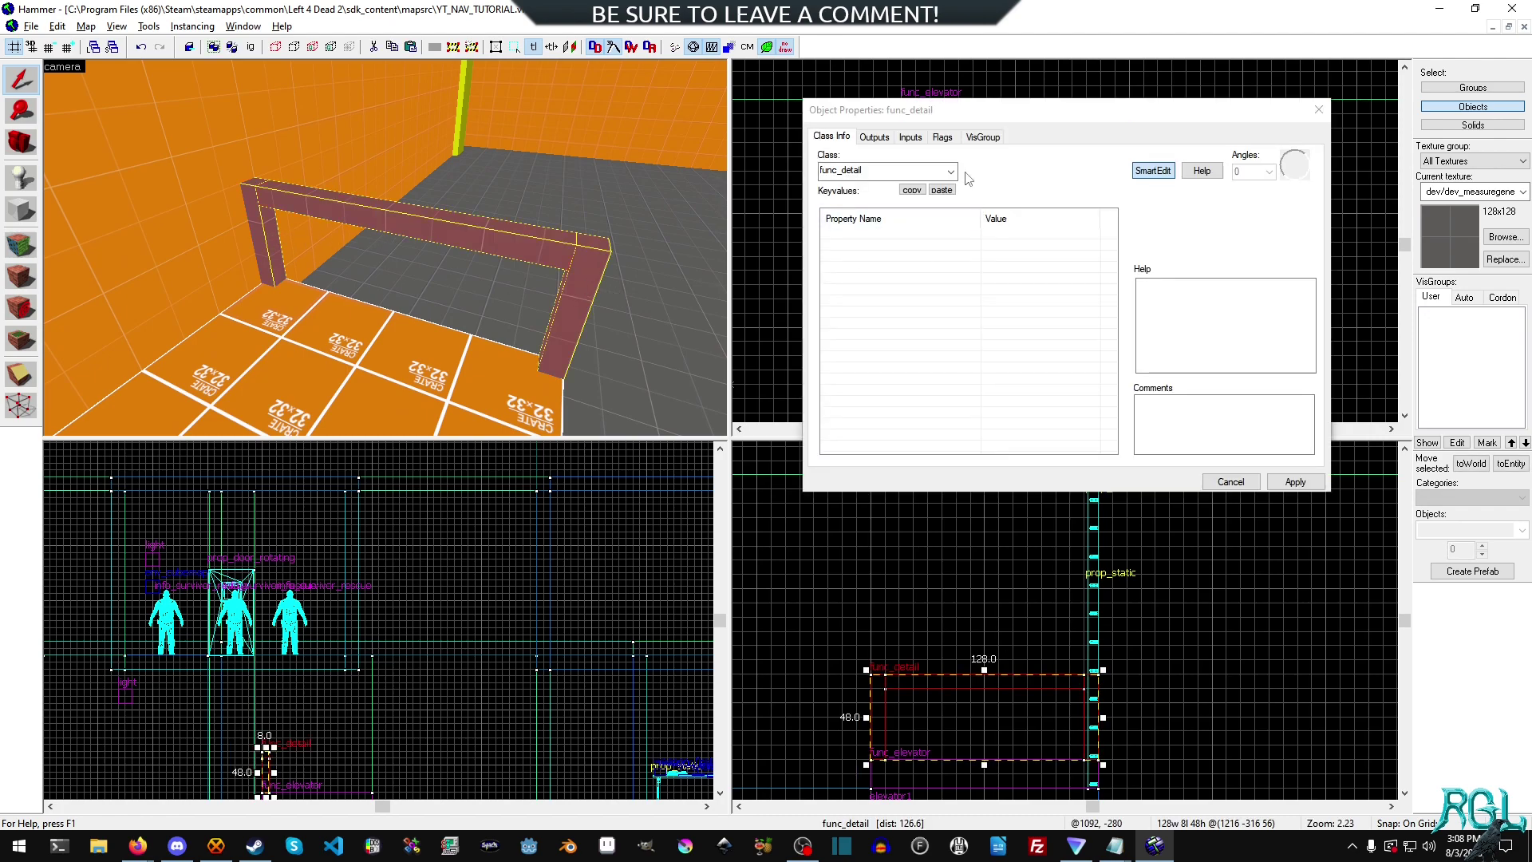
{"action": "left_click", "coordinate": [950, 171]}
{"action": "scroll", "coordinate": [925, 244], "scroll_direction": "up", "scroll_amount": 3}
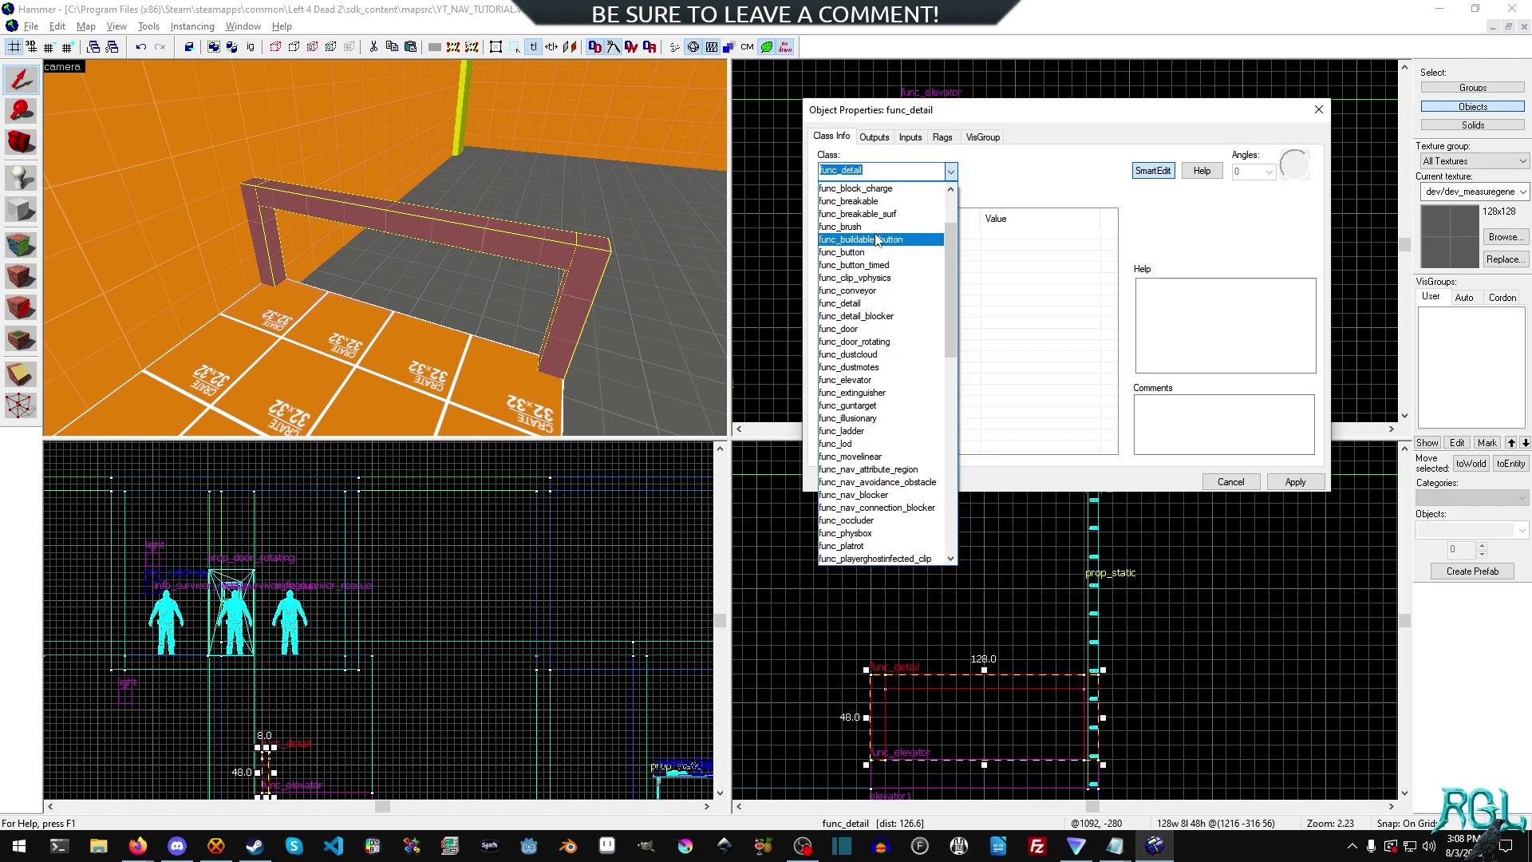
{"action": "left_click", "coordinate": [876, 228]}
{"action": "left_click", "coordinate": [1295, 481]}
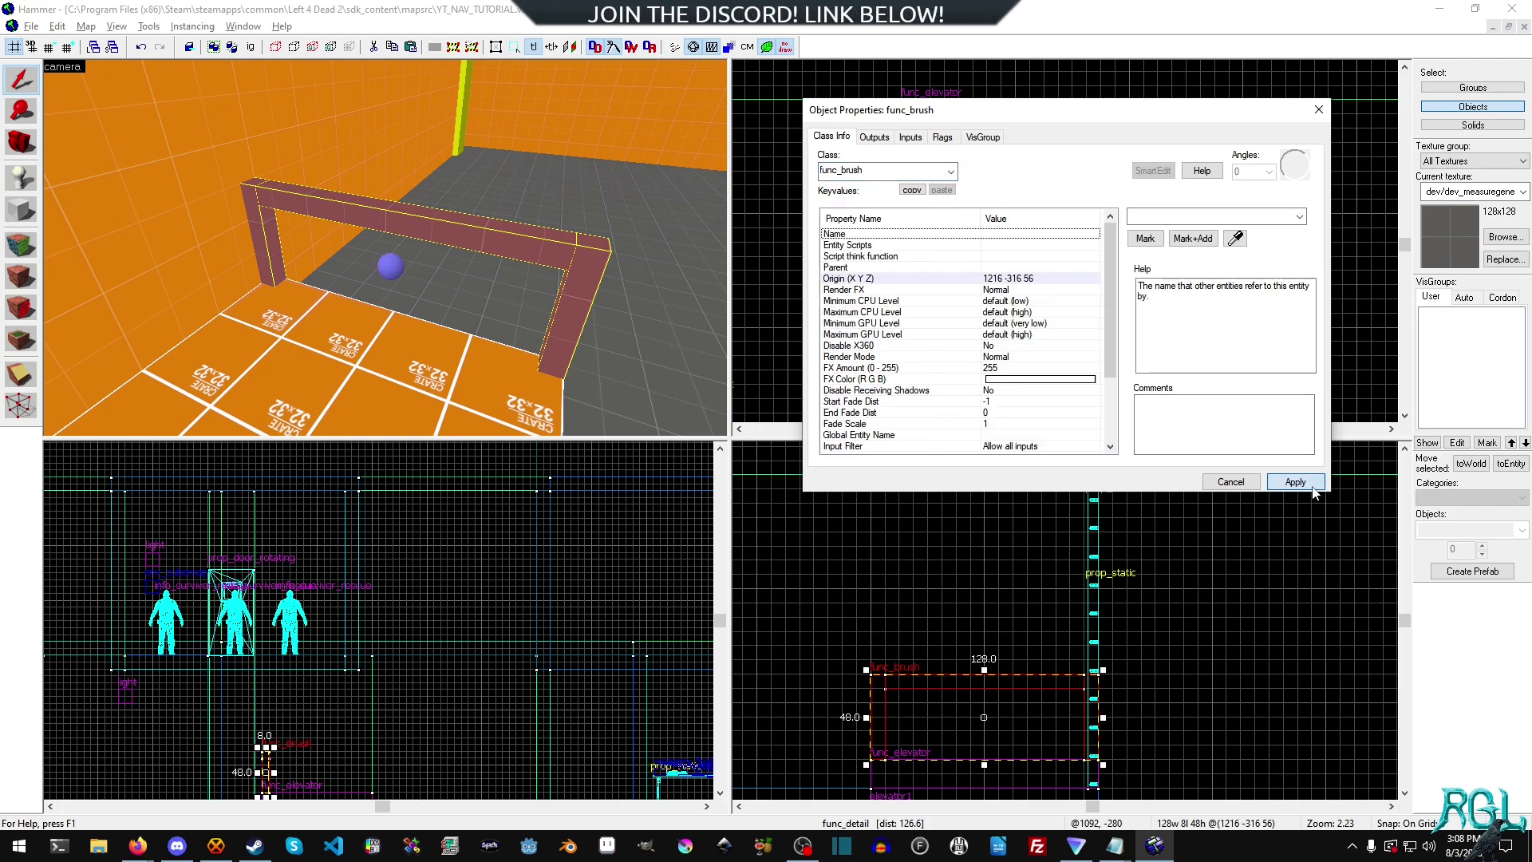
Parent the railing func_brush to elevator1, apply it and close the object properties
{"action": "left_click", "coordinate": [1018, 267]}
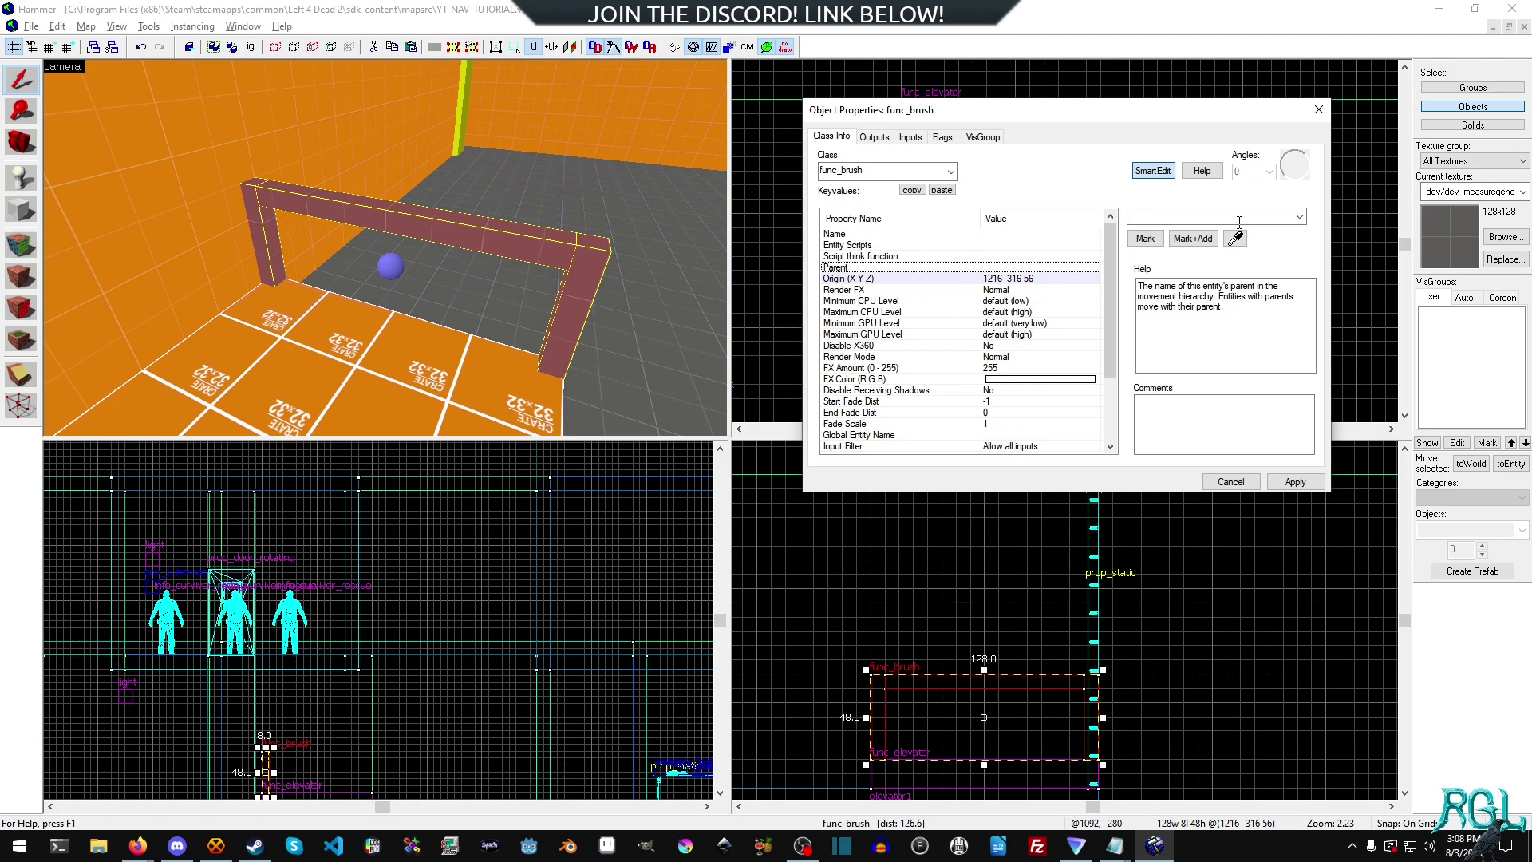
{"action": "left_click", "coordinate": [1299, 216]}
{"action": "left_click", "coordinate": [1149, 235]}
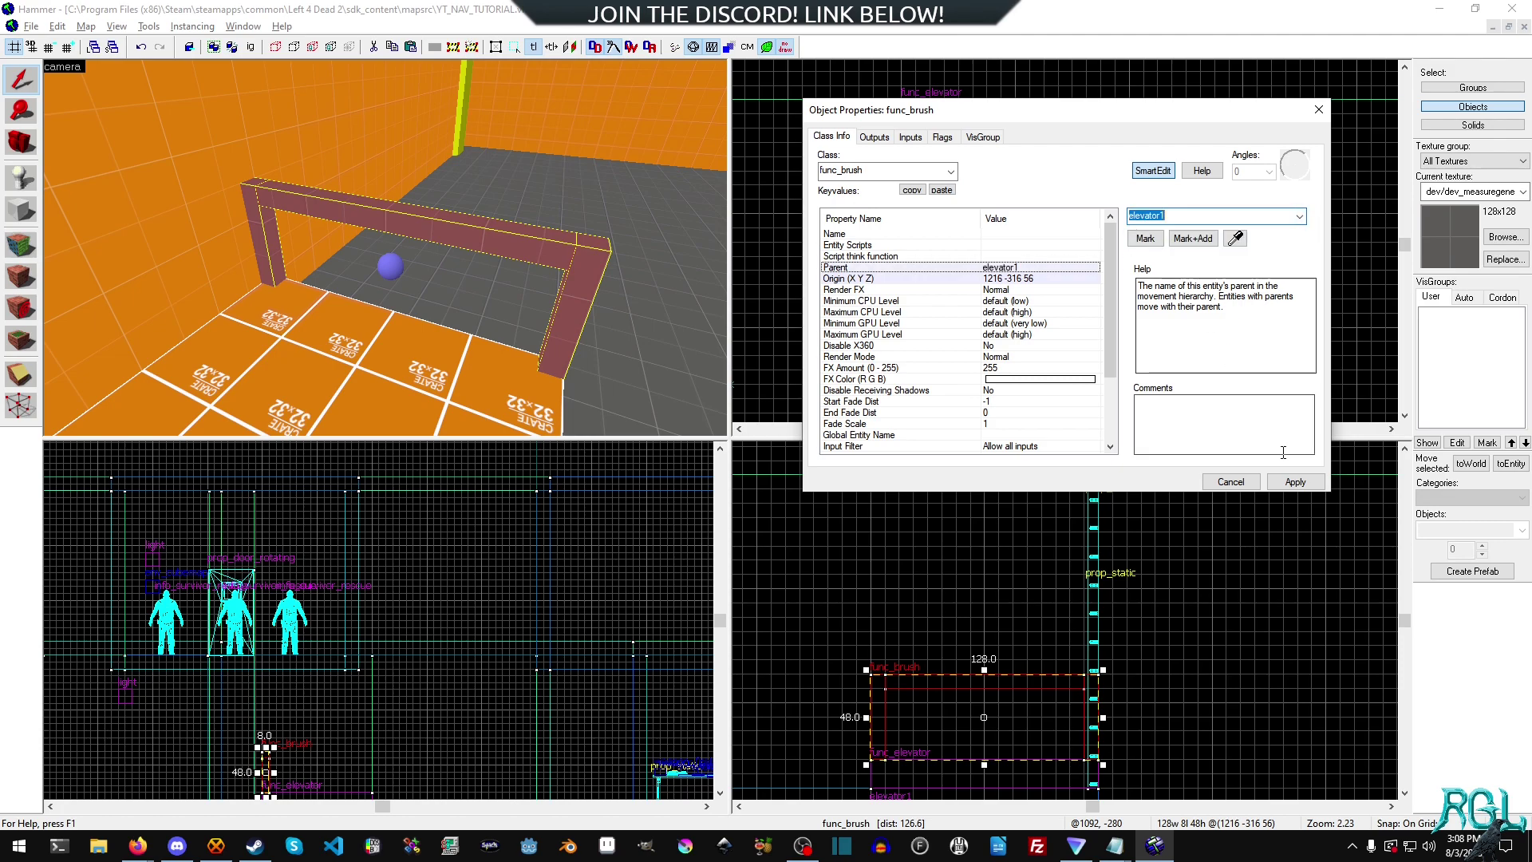
{"action": "left_click", "coordinate": [1294, 481]}
{"action": "key", "text": "Escape"}
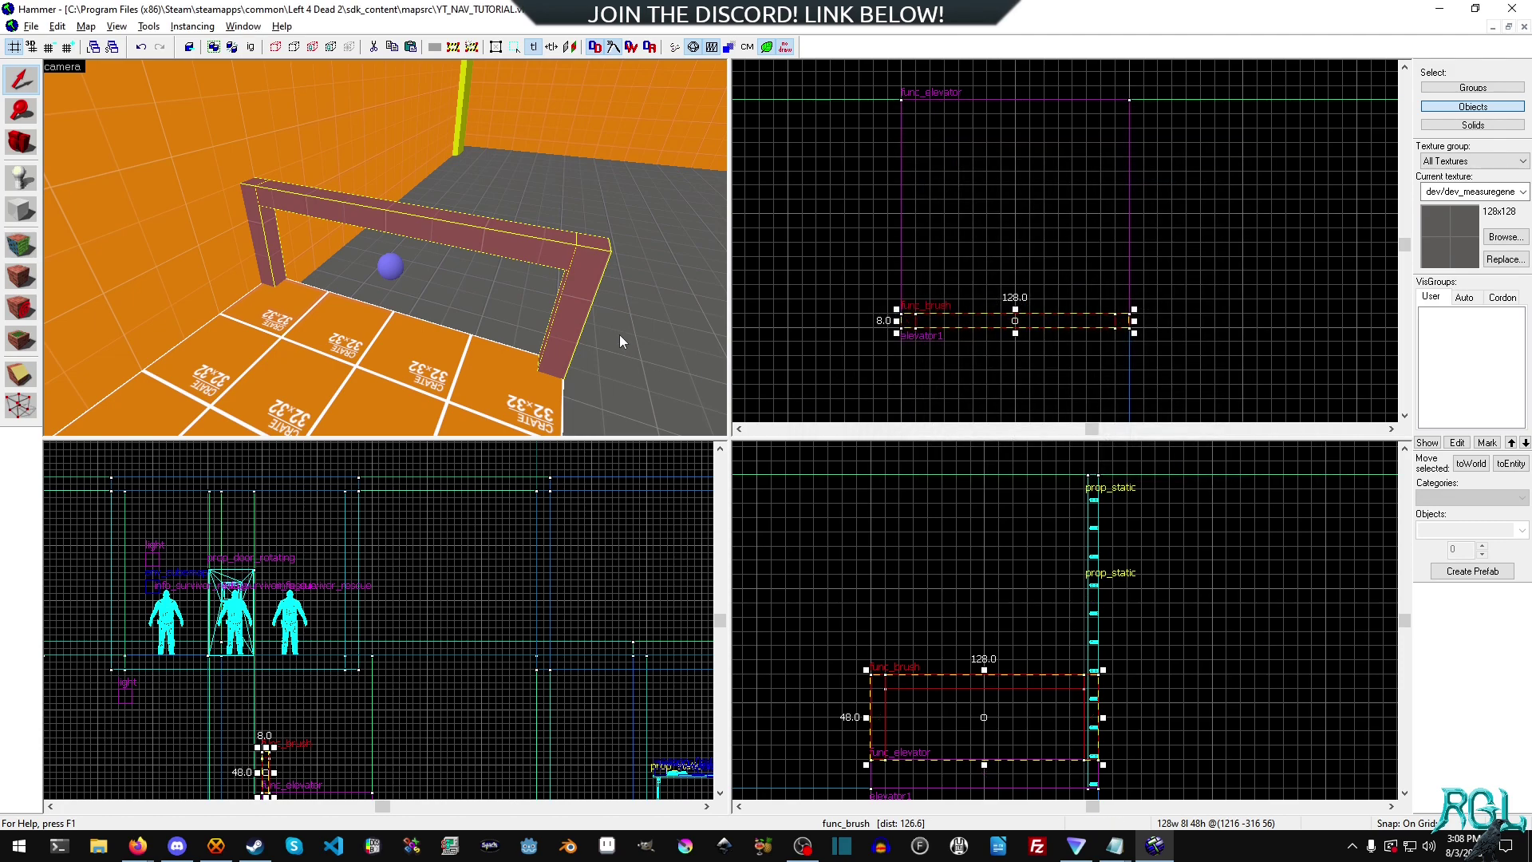
{"action": "key", "text": "s"}
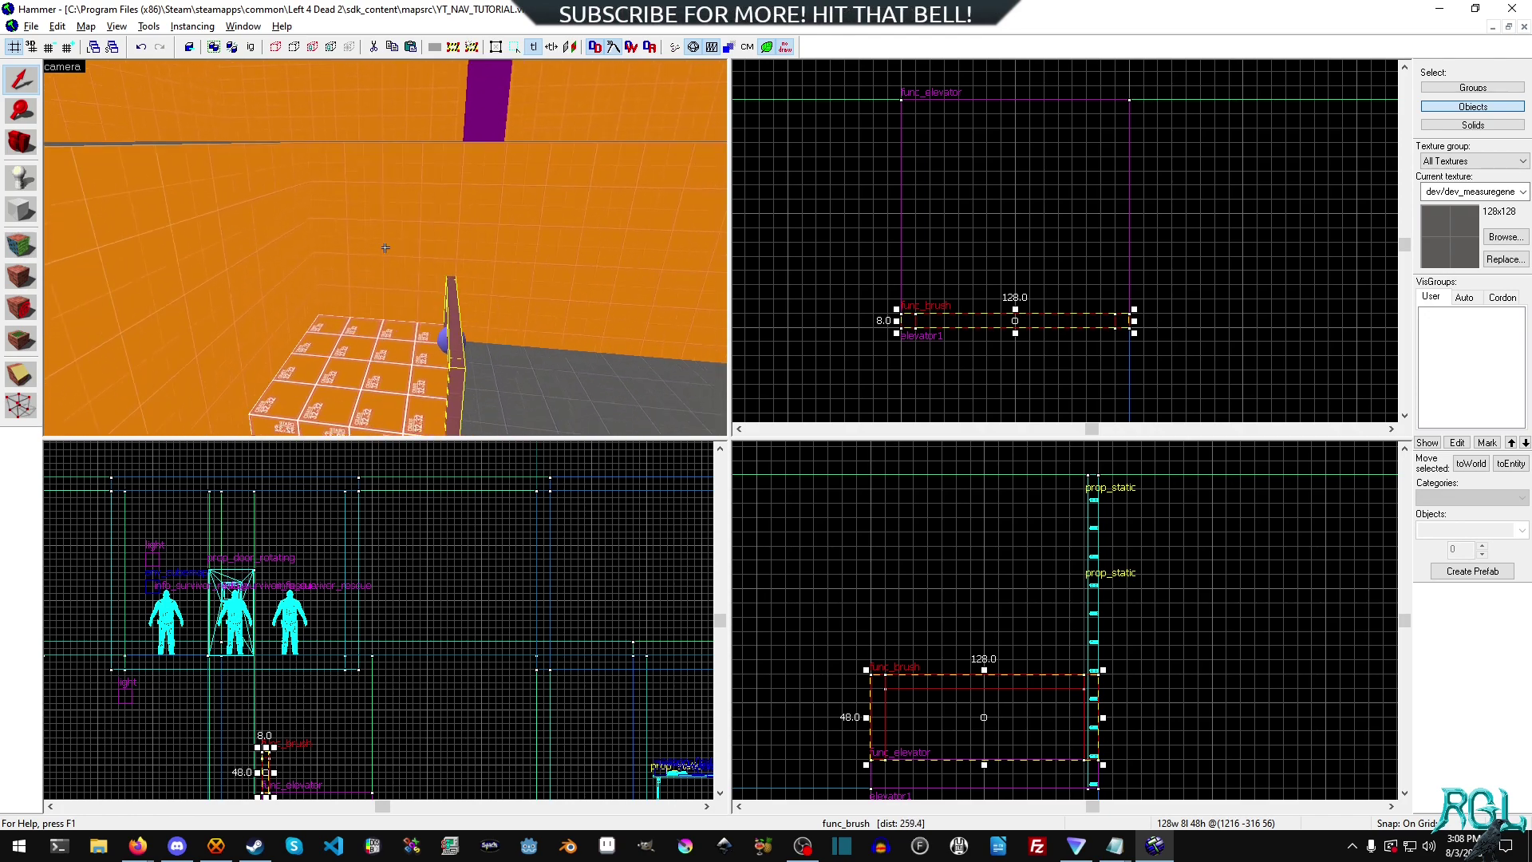
{"action": "key", "text": "z"}
{"action": "left_click", "coordinate": [380, 321]}
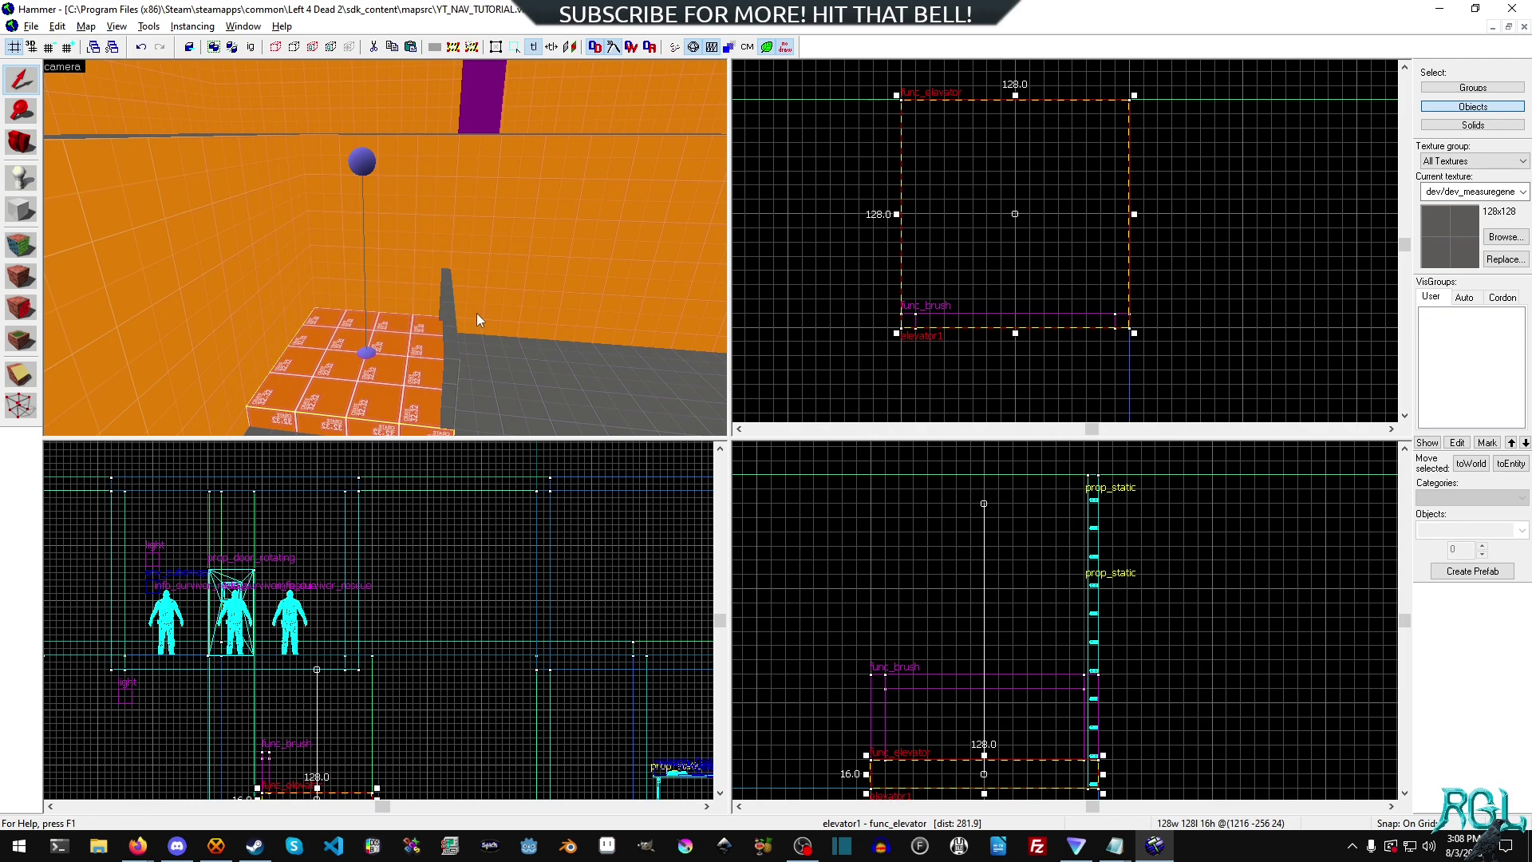
{"action": "key", "text": "Escape"}
Create a 16 × 48 × 96 unit block with the dev_measurehall01 texture beside the elevator platform, next to the railing
{"action": "left_click", "coordinate": [1504, 237]}
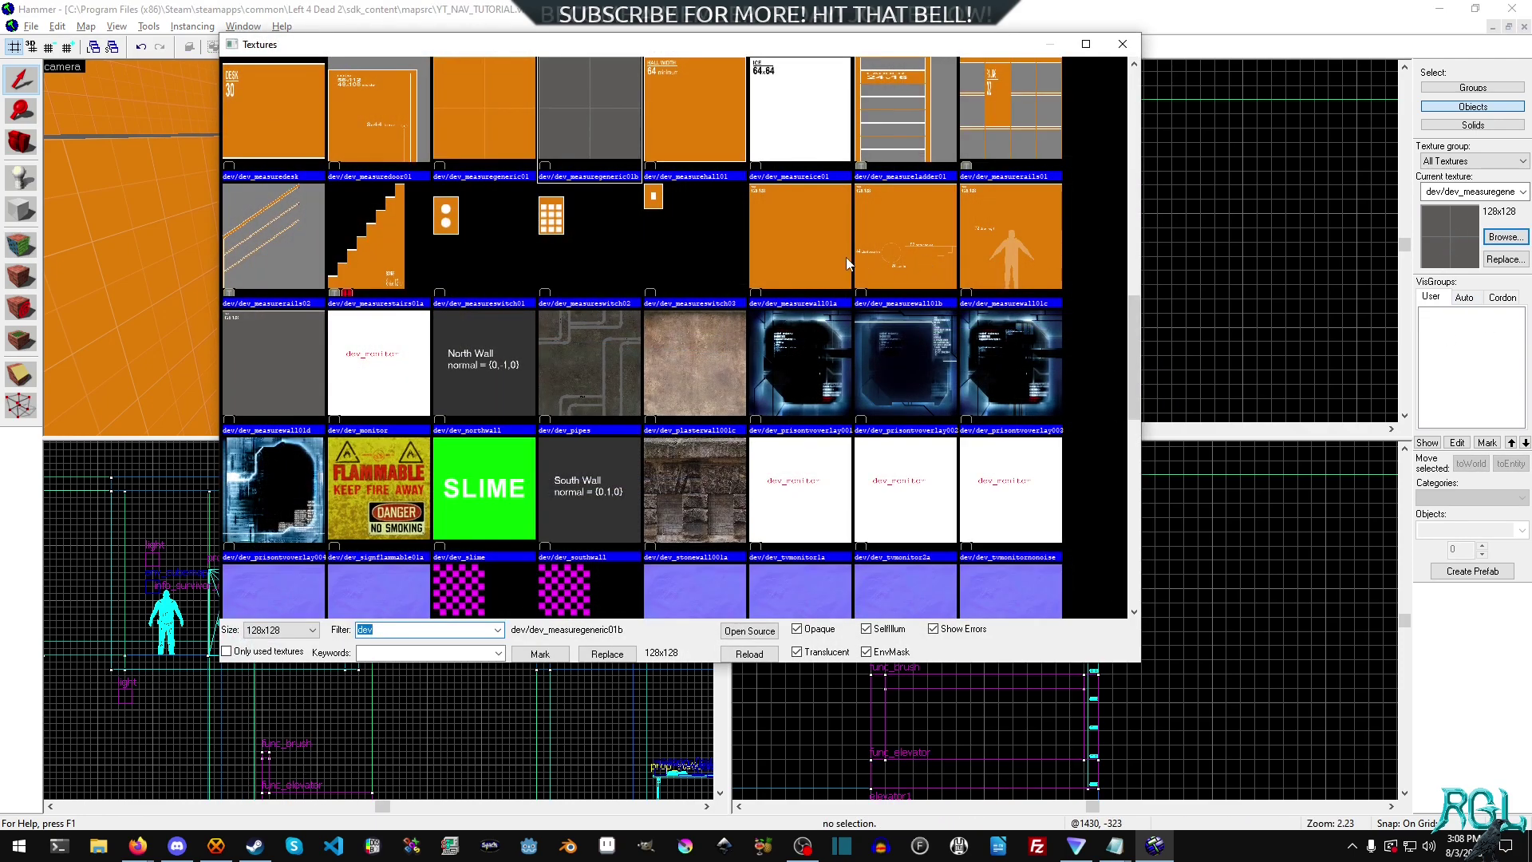
{"action": "scroll", "coordinate": [763, 217], "scroll_direction": "up", "scroll_amount": 1}
{"action": "left_click", "coordinate": [673, 256]}
{"action": "double_click", "coordinate": [673, 256]}
{"action": "left_click", "coordinate": [21, 209]}
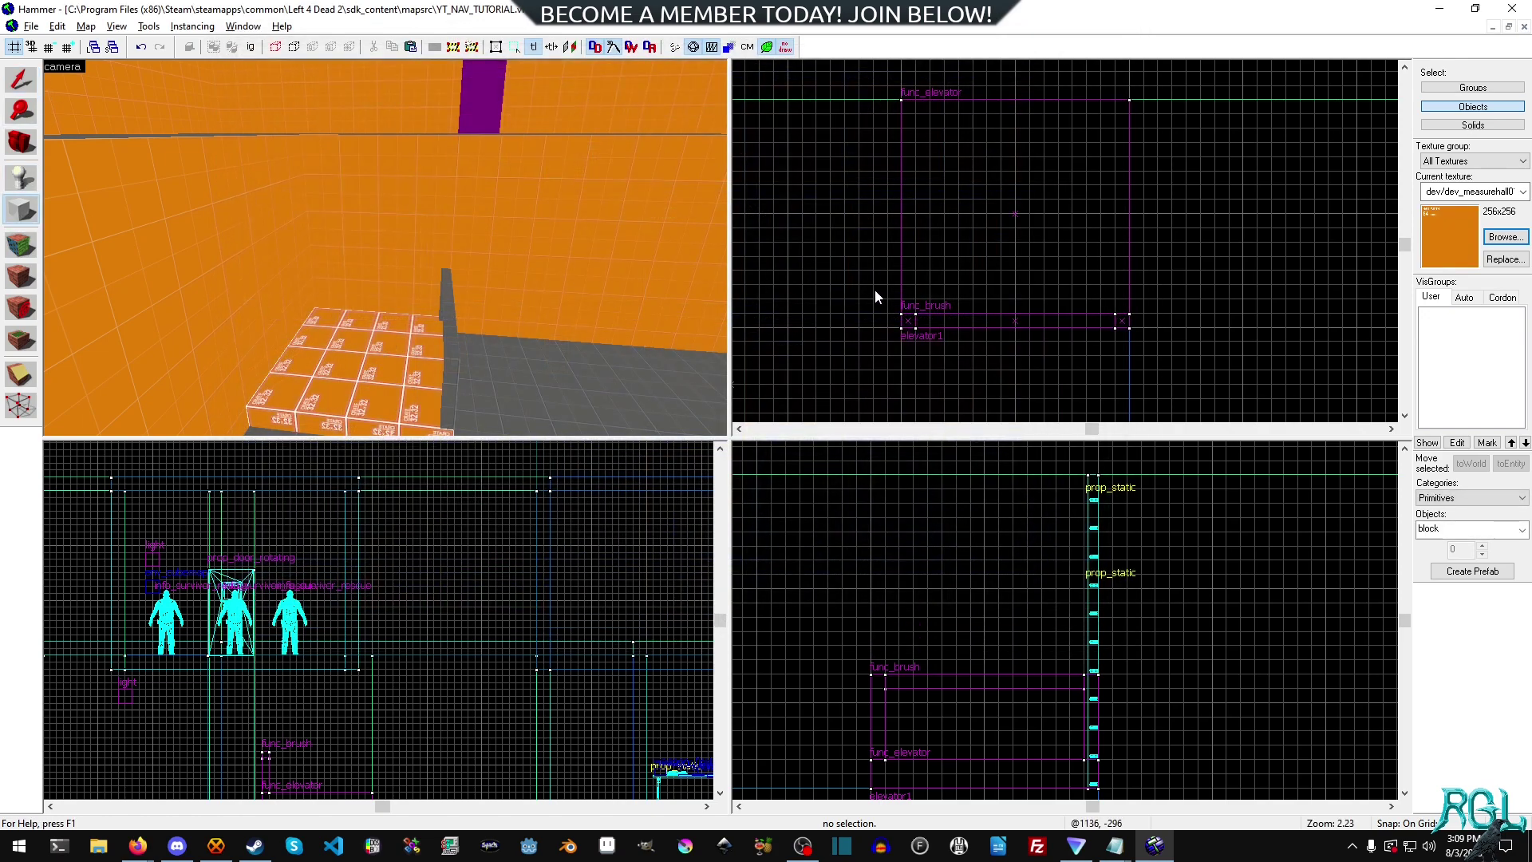
{"action": "scroll", "coordinate": [903, 319], "scroll_direction": "up", "scroll_amount": 2}
{"action": "left_click_drag", "start_coordinate": [863, 212], "coordinate": [903, 342]}
{"action": "key", "text": "ctrl+shift+e"}
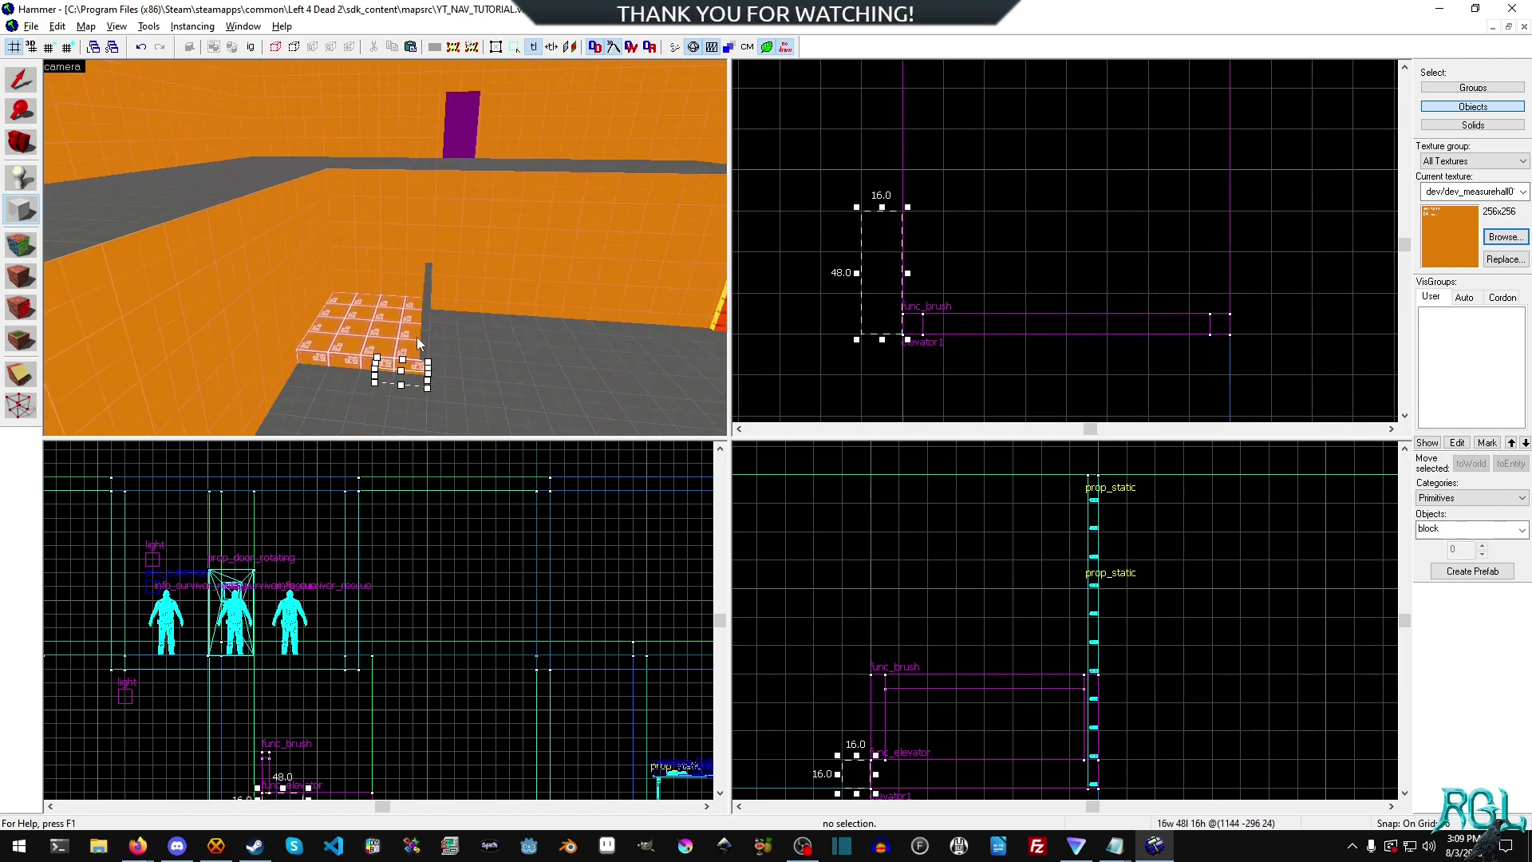
{"action": "left_click_drag", "start_coordinate": [855, 755], "coordinate": [860, 623]}
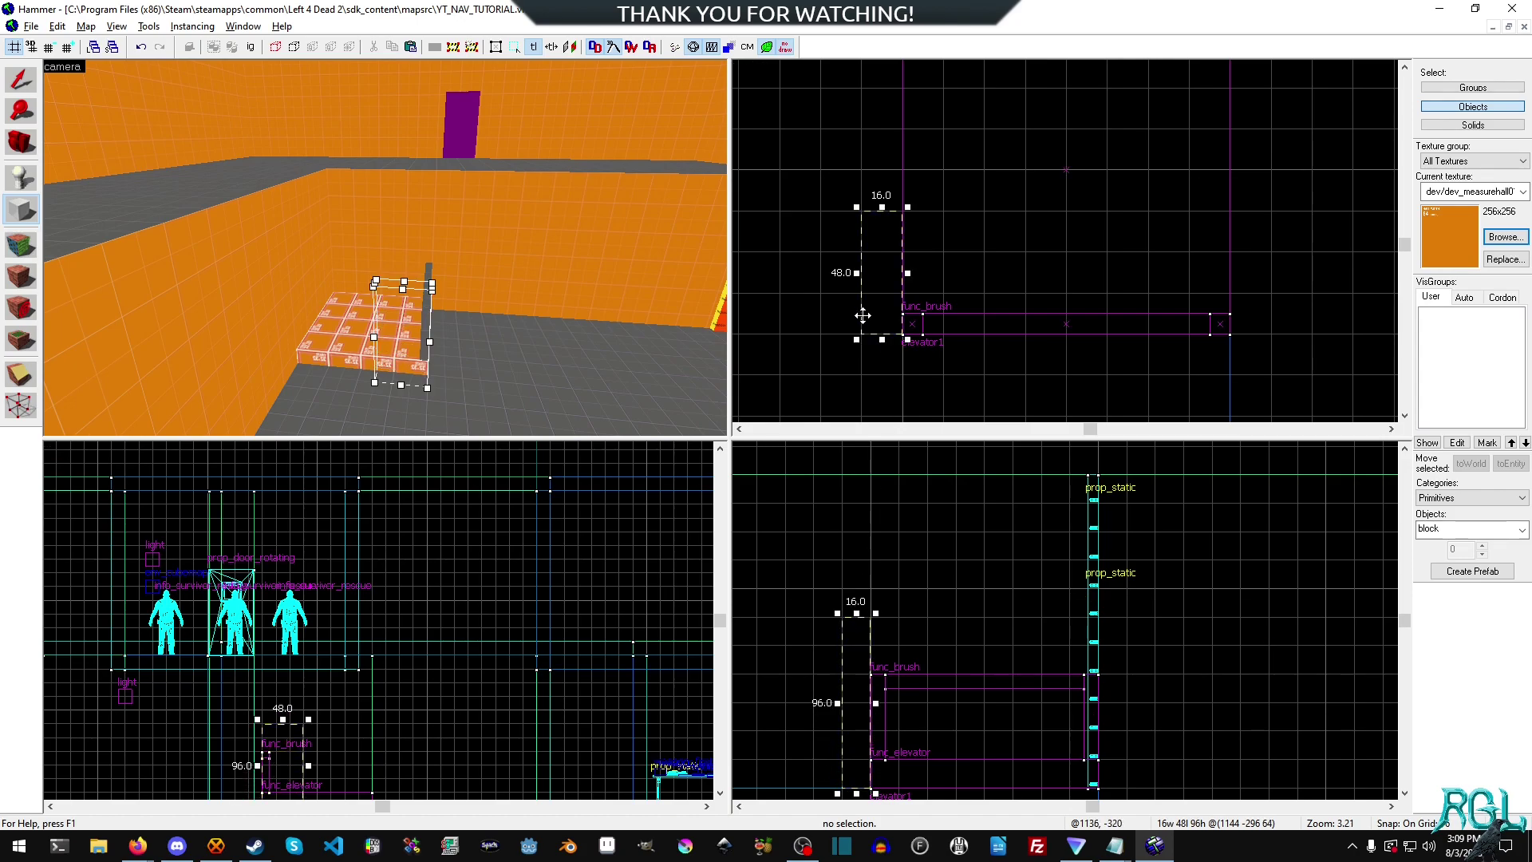
{"action": "mouse_move", "coordinate": [862, 319]}
{"action": "left_mouse_down"}
{"action": "mouse_move", "coordinate": [882, 294]}
{"action": "mouse_move", "coordinate": [878, 261]}
{"action": "mouse_move", "coordinate": [886, 305]}
{"action": "left_mouse_up"}
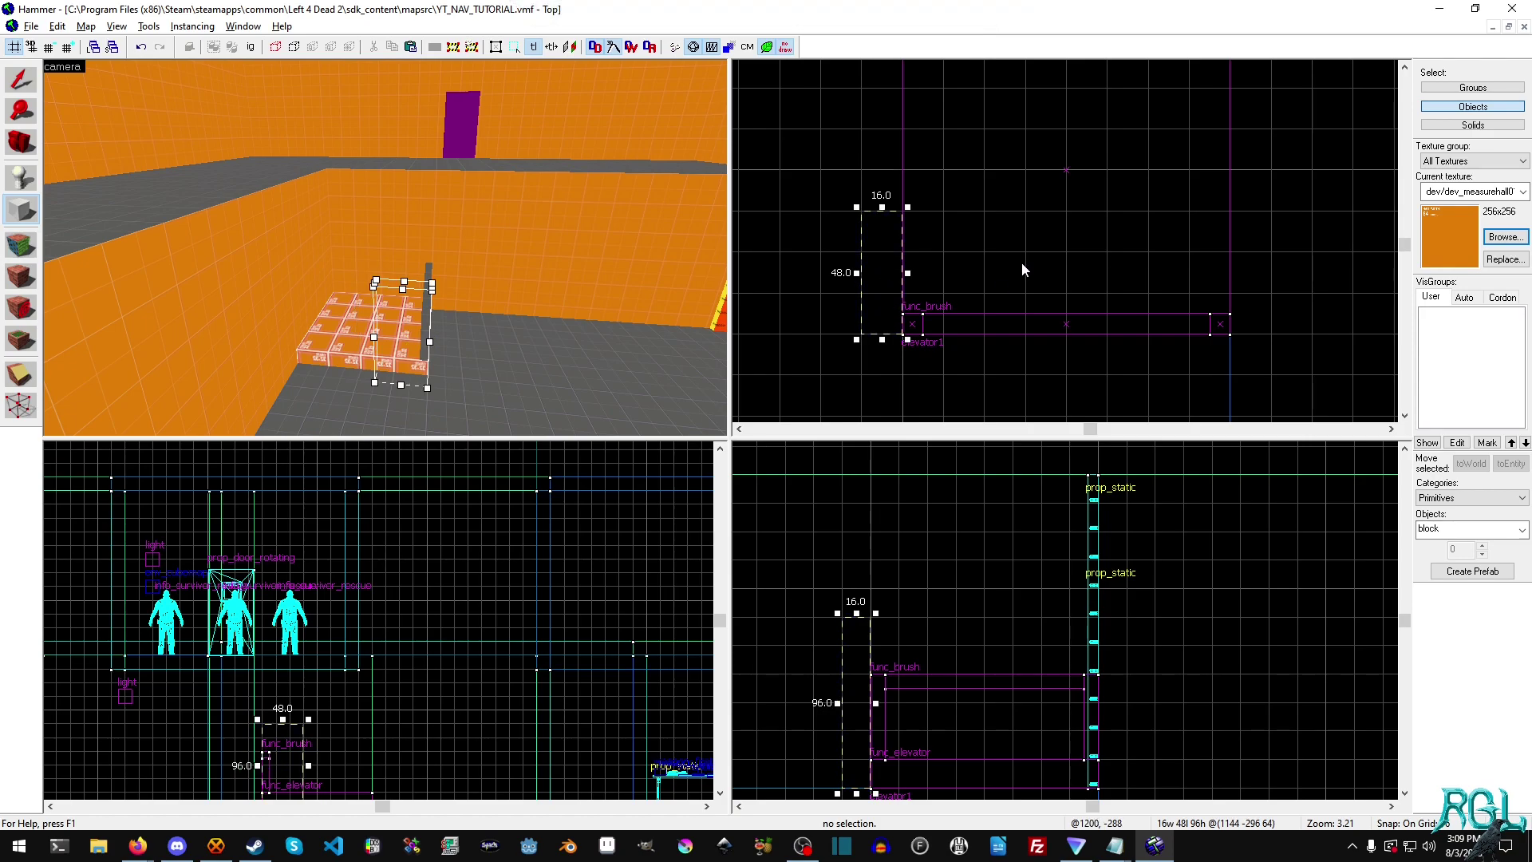
{"action": "key", "text": "Return"}
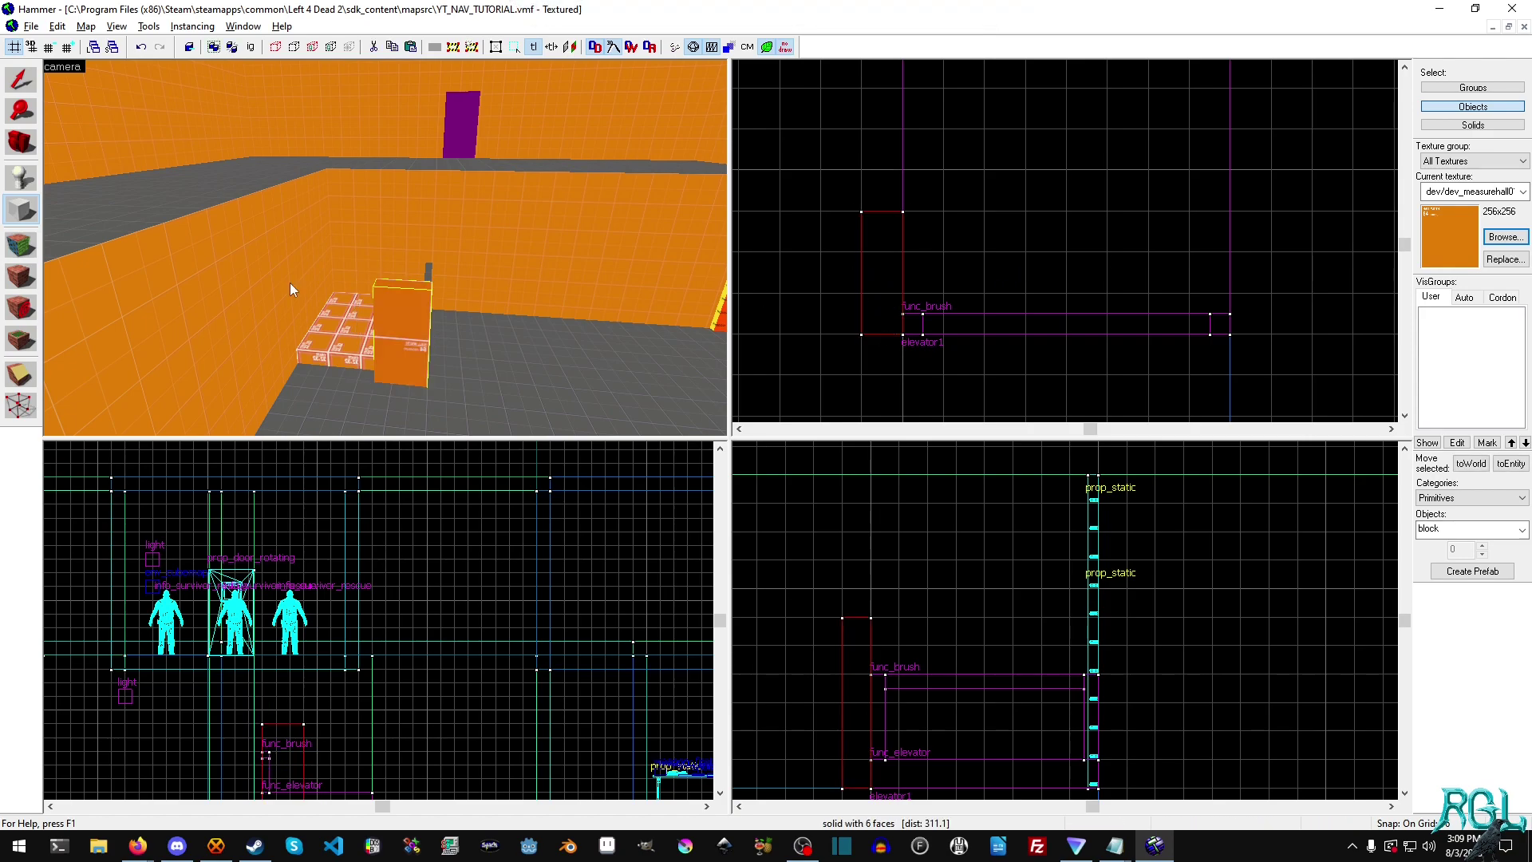
Tie the new block beside the platform to a func_button entity and apply the class
{"action": "left_click", "coordinate": [17, 83]}
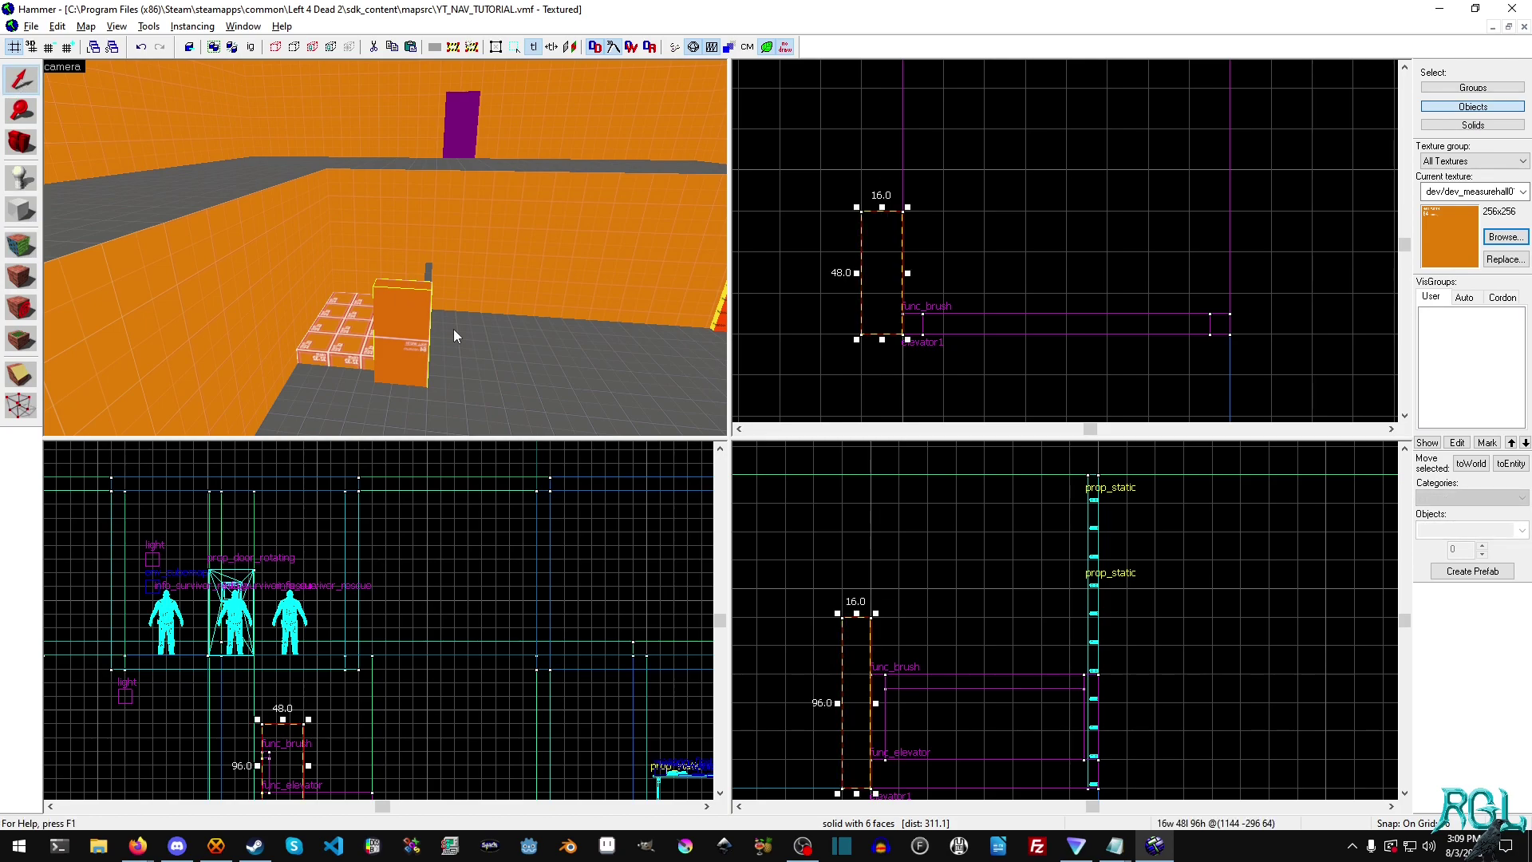
{"action": "key", "text": "ctrl+t"}
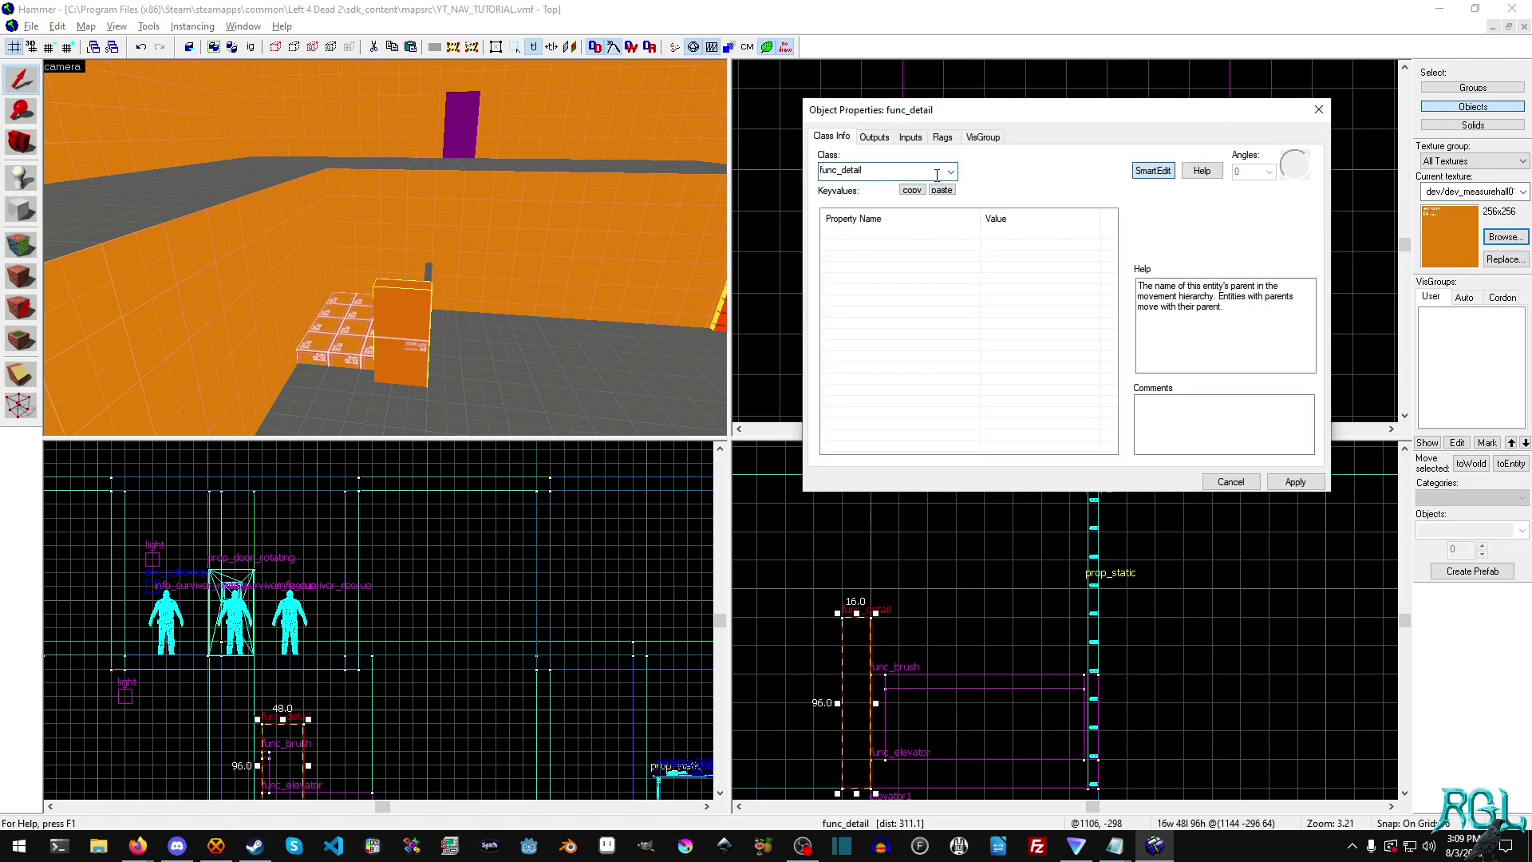
{"action": "key", "text": "BackSpace"}
{"action": "key", "text": "BackSpace"}
{"action": "key", "text": "BackSpace"}
{"action": "key", "text": "BackSpace"}
{"action": "key", "text": "BackSpace"}
{"action": "key", "text": "BackSpace"}
{"action": "type", "text": "button"}
{"action": "left_click", "coordinate": [844, 188]}
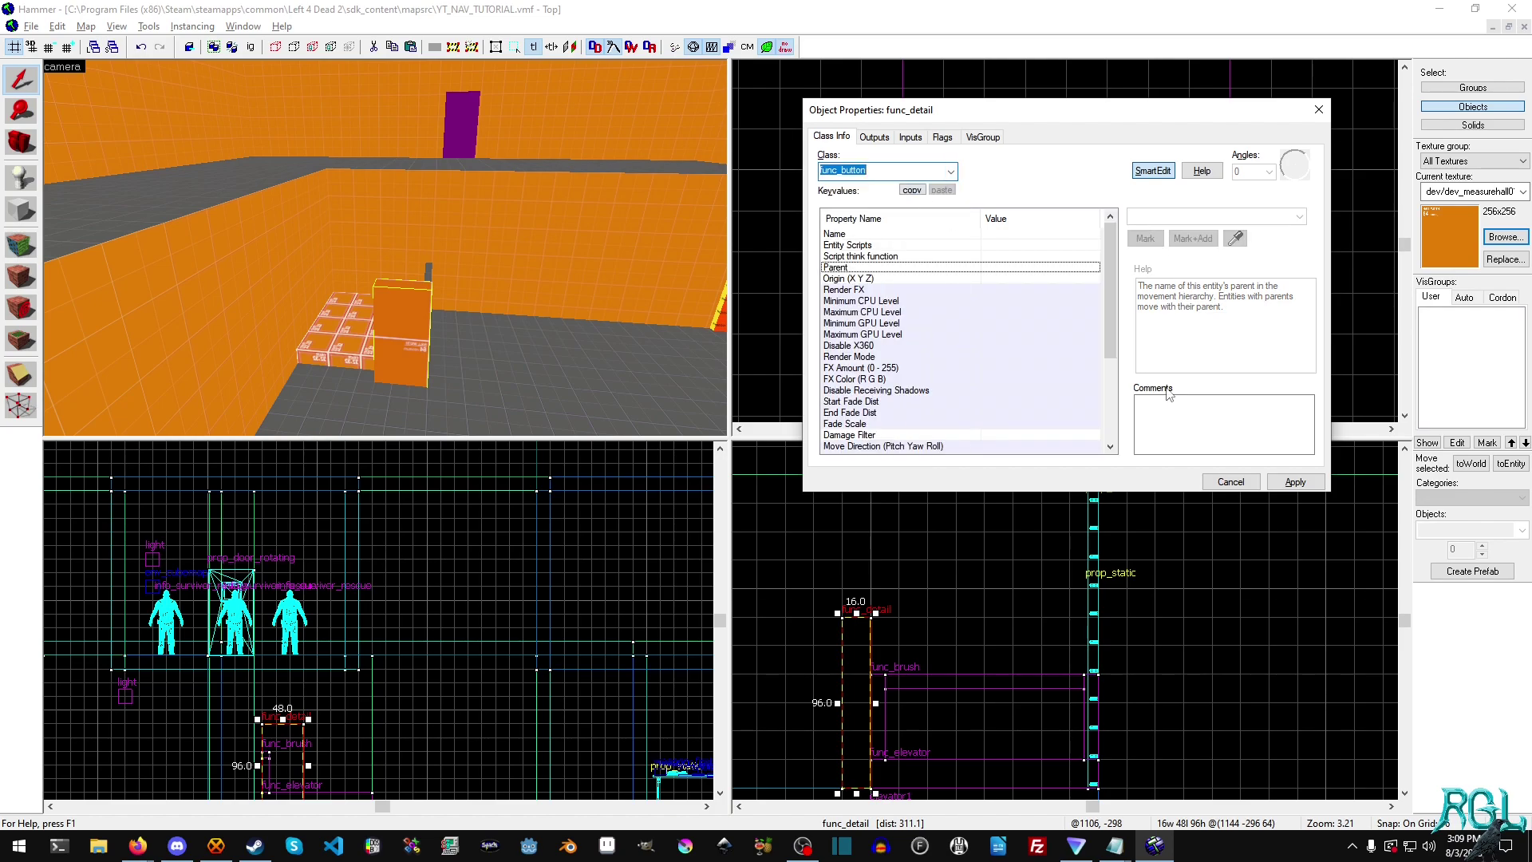
{"action": "left_click", "coordinate": [1295, 482]}
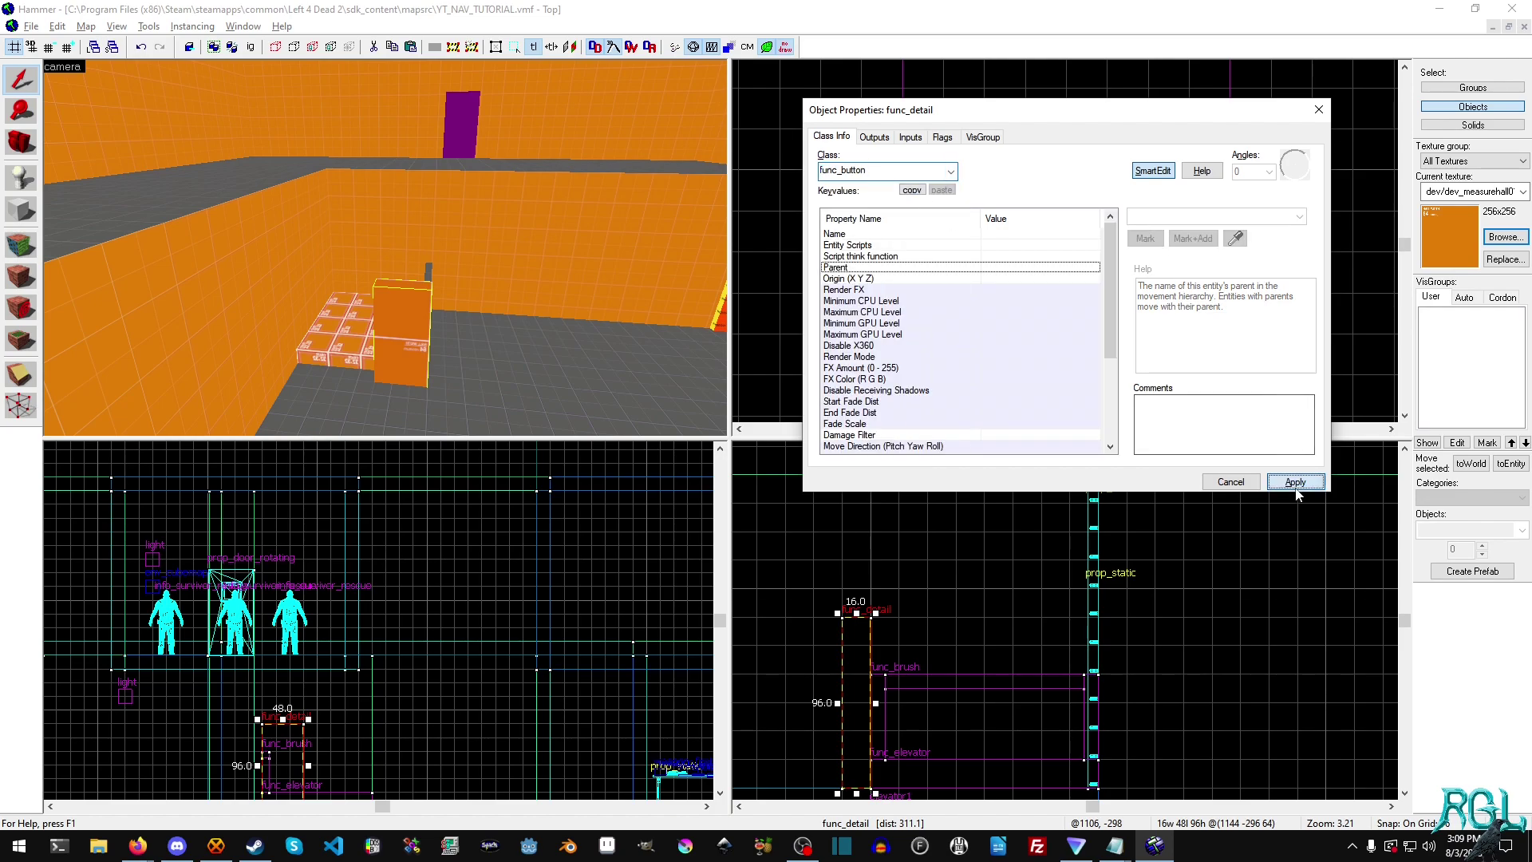
Name the func_button entity button1, apply the name and close its object properties
{"action": "left_click", "coordinate": [1001, 234]}
{"action": "left_click", "coordinate": [1193, 217]}
{"action": "type", "text": "but"}
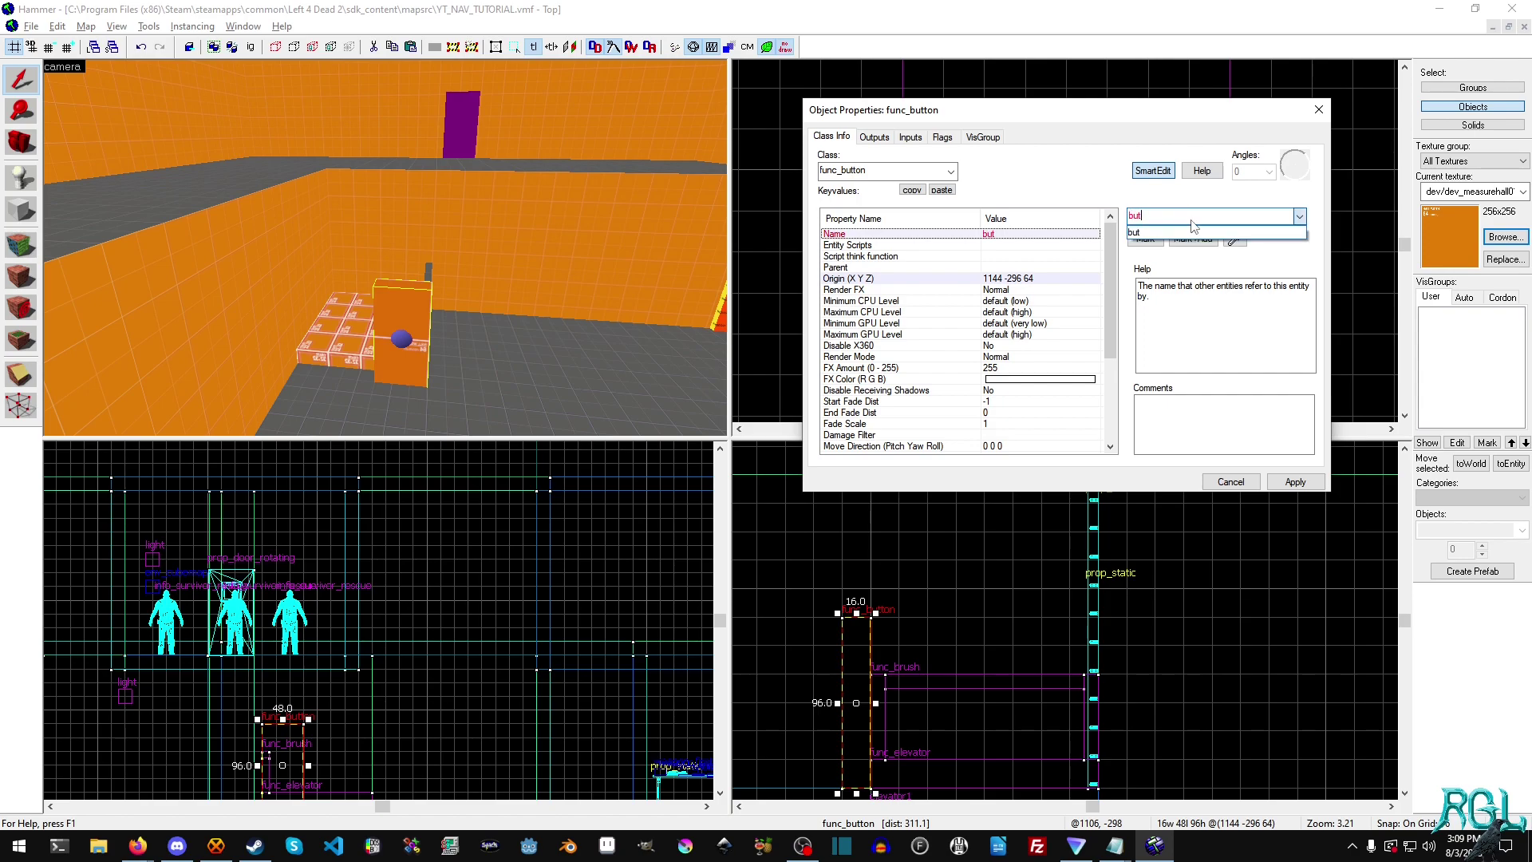
{"action": "type", "text": "ton1"}
{"action": "left_click", "coordinate": [1295, 482]}
{"action": "left_click", "coordinate": [1231, 482]}
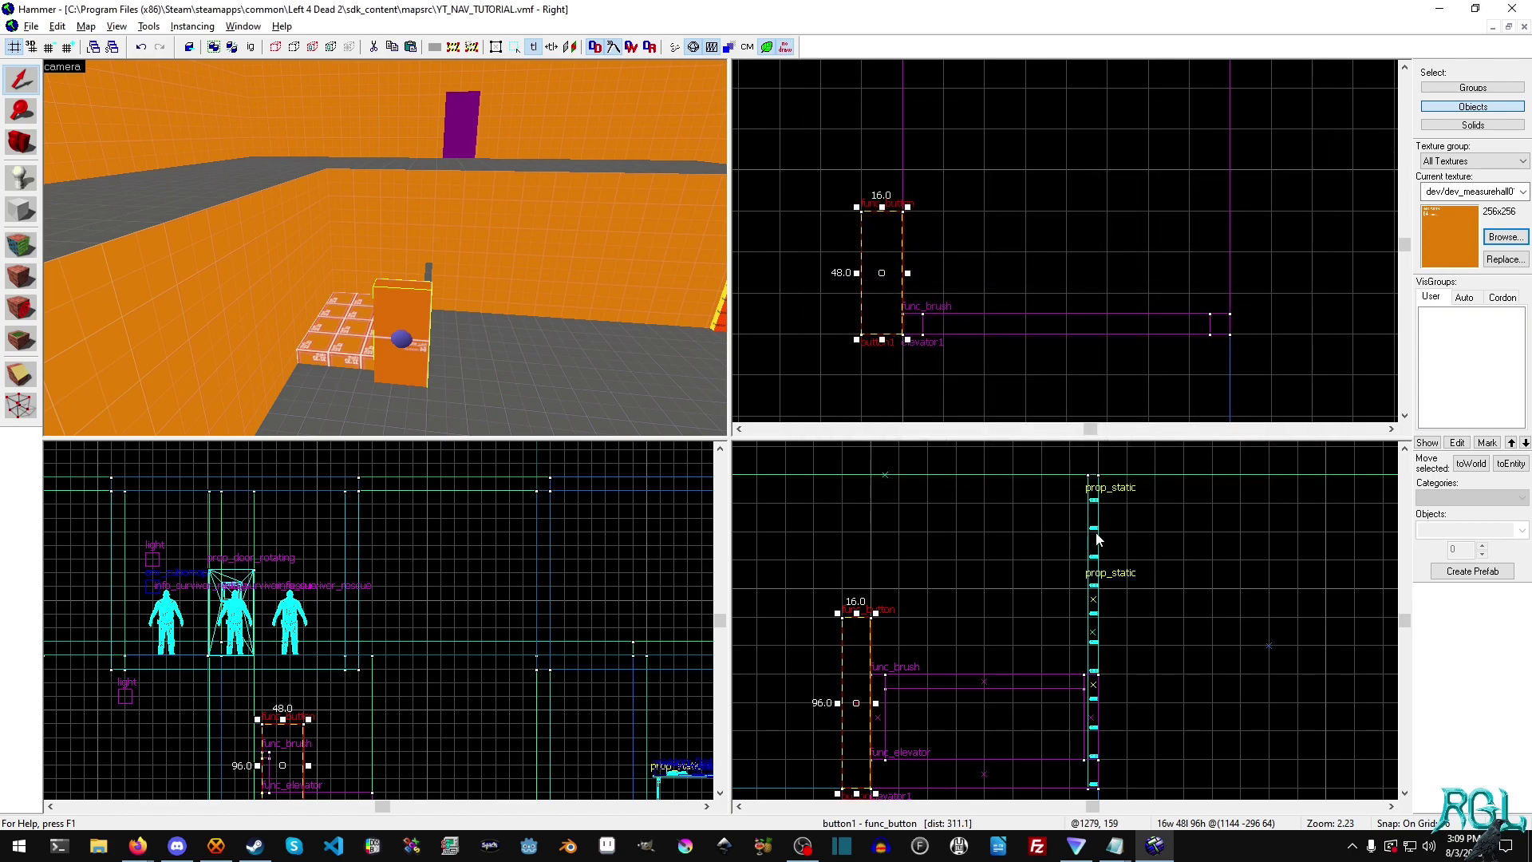
{"action": "scroll", "coordinate": [1197, 471], "scroll_direction": "down", "scroll_amount": 1}
{"action": "scroll", "coordinate": [1109, 263], "scroll_direction": "down", "scroll_amount": 3}
{"action": "scroll", "coordinate": [1070, 239], "scroll_direction": "up", "scroll_amount": 3}
{"action": "left_click_drag", "start_coordinate": [1025, 222], "coordinate": [1129, 259]}
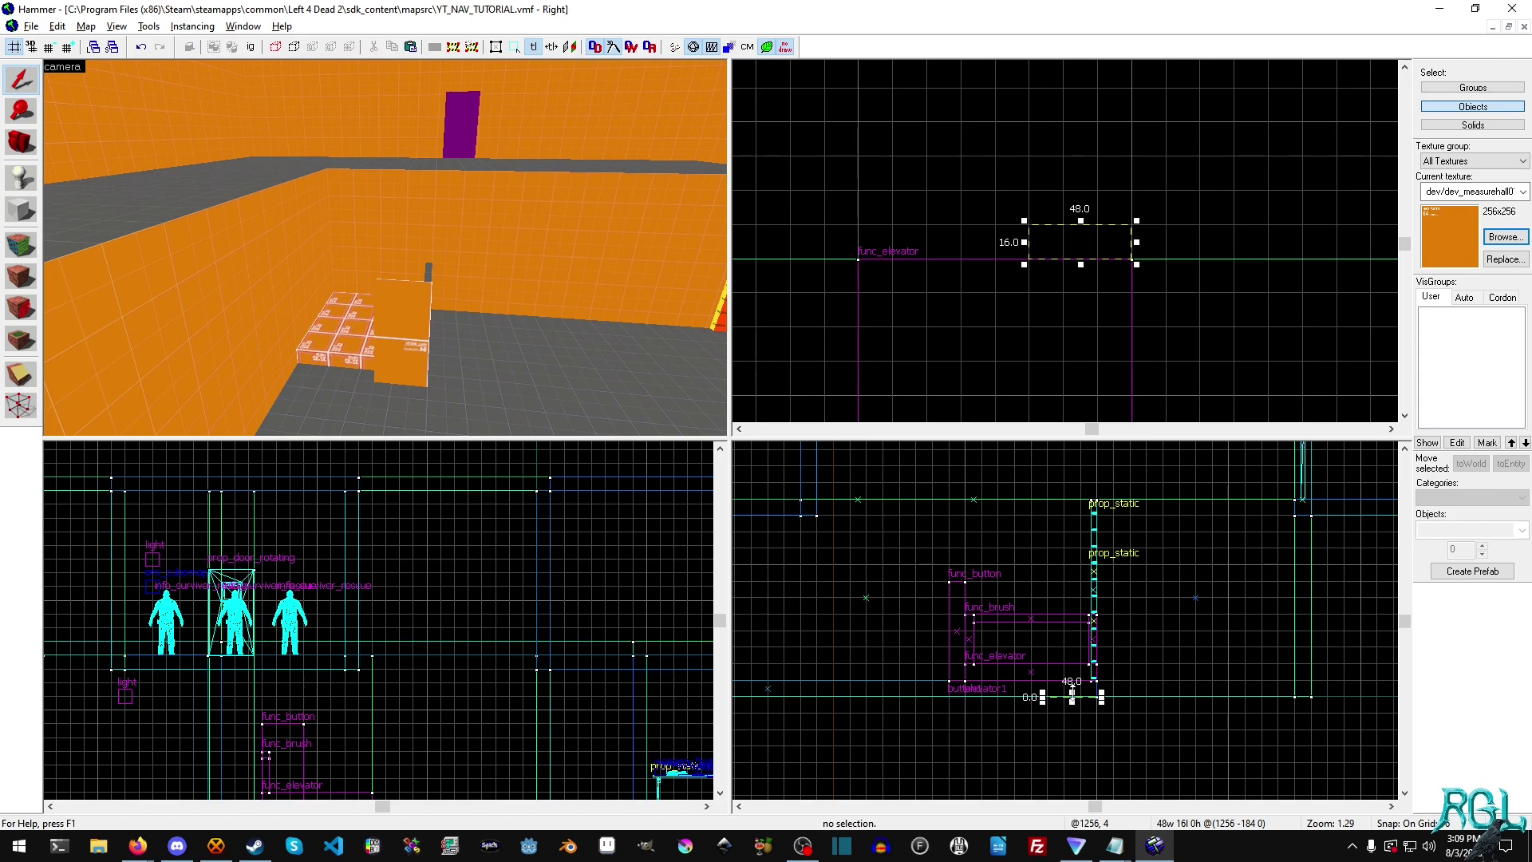
{"action": "key", "text": "Return"}
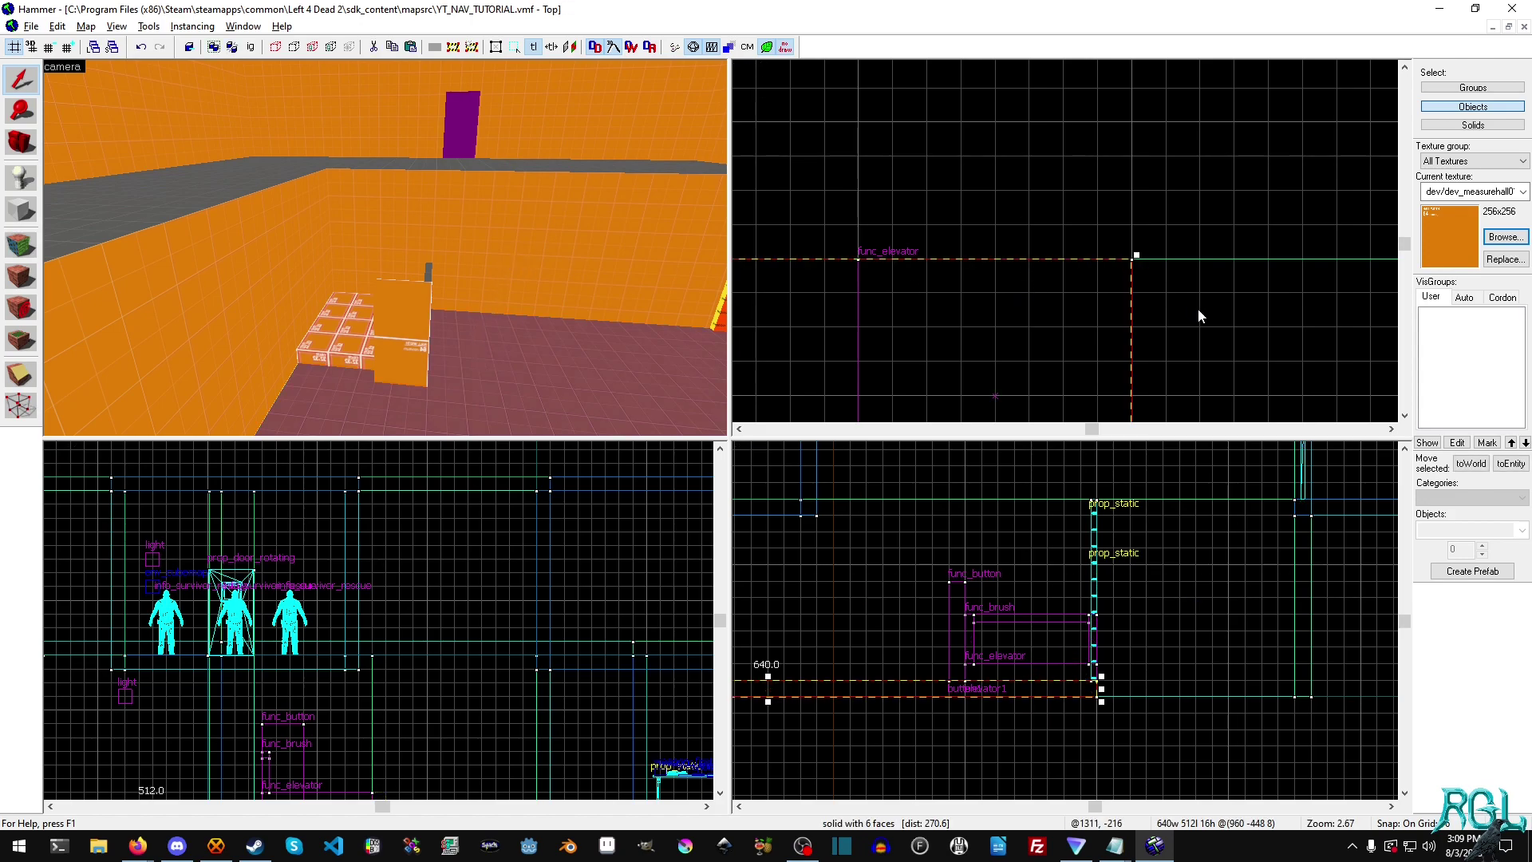
{"action": "key", "text": "Escape"}
Outline a new 48 × 16 × 96 unit block against the far edge of the elevator platform
{"action": "key", "text": "shift+b"}
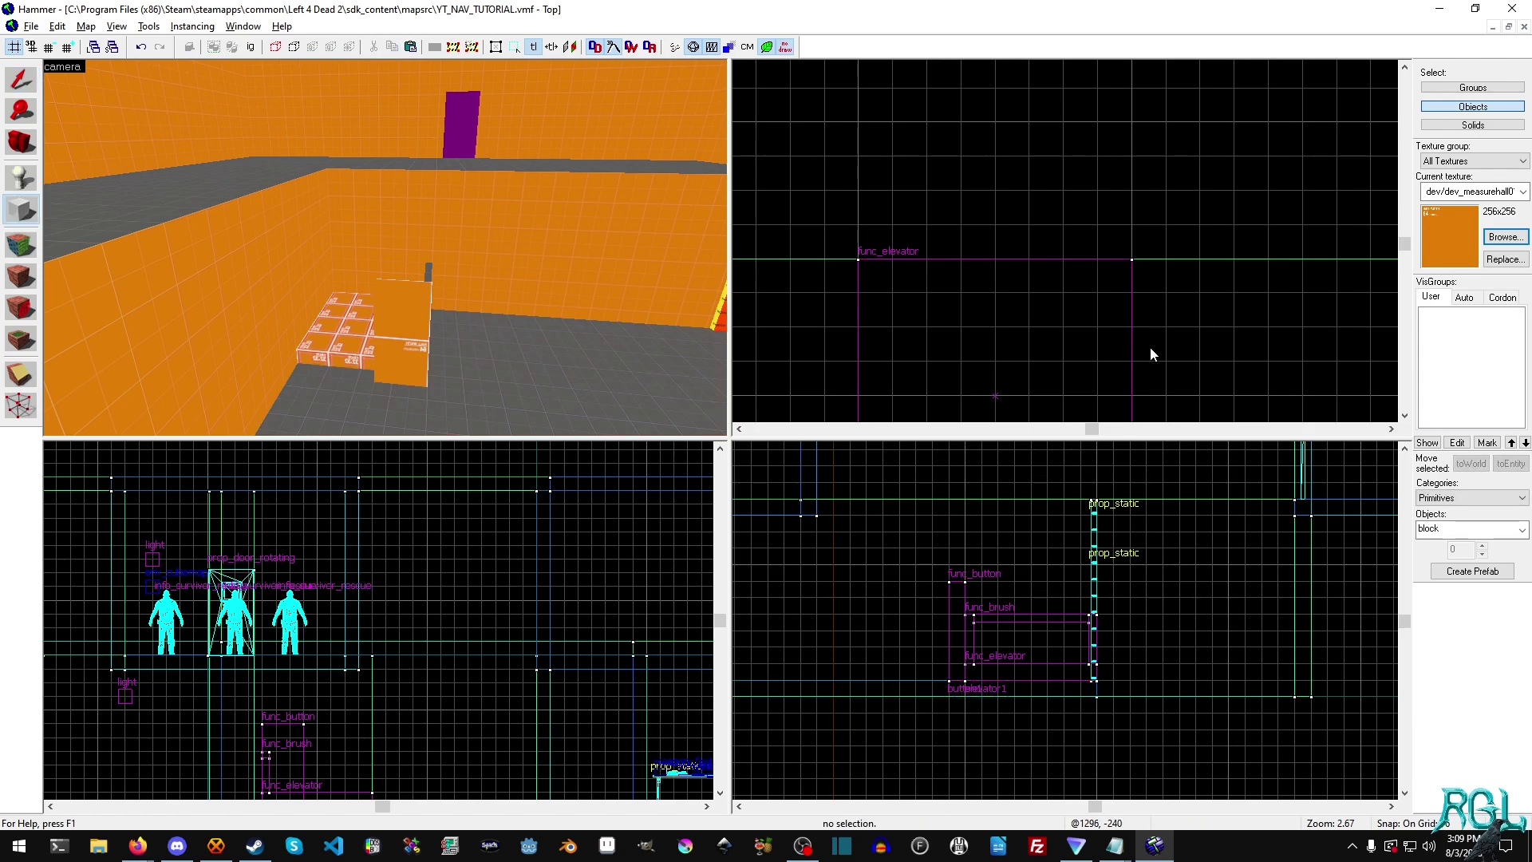
{"action": "scroll", "coordinate": [1151, 350], "scroll_direction": "down", "scroll_amount": 2}
{"action": "scroll", "coordinate": [1097, 663], "scroll_direction": "up", "scroll_amount": 2}
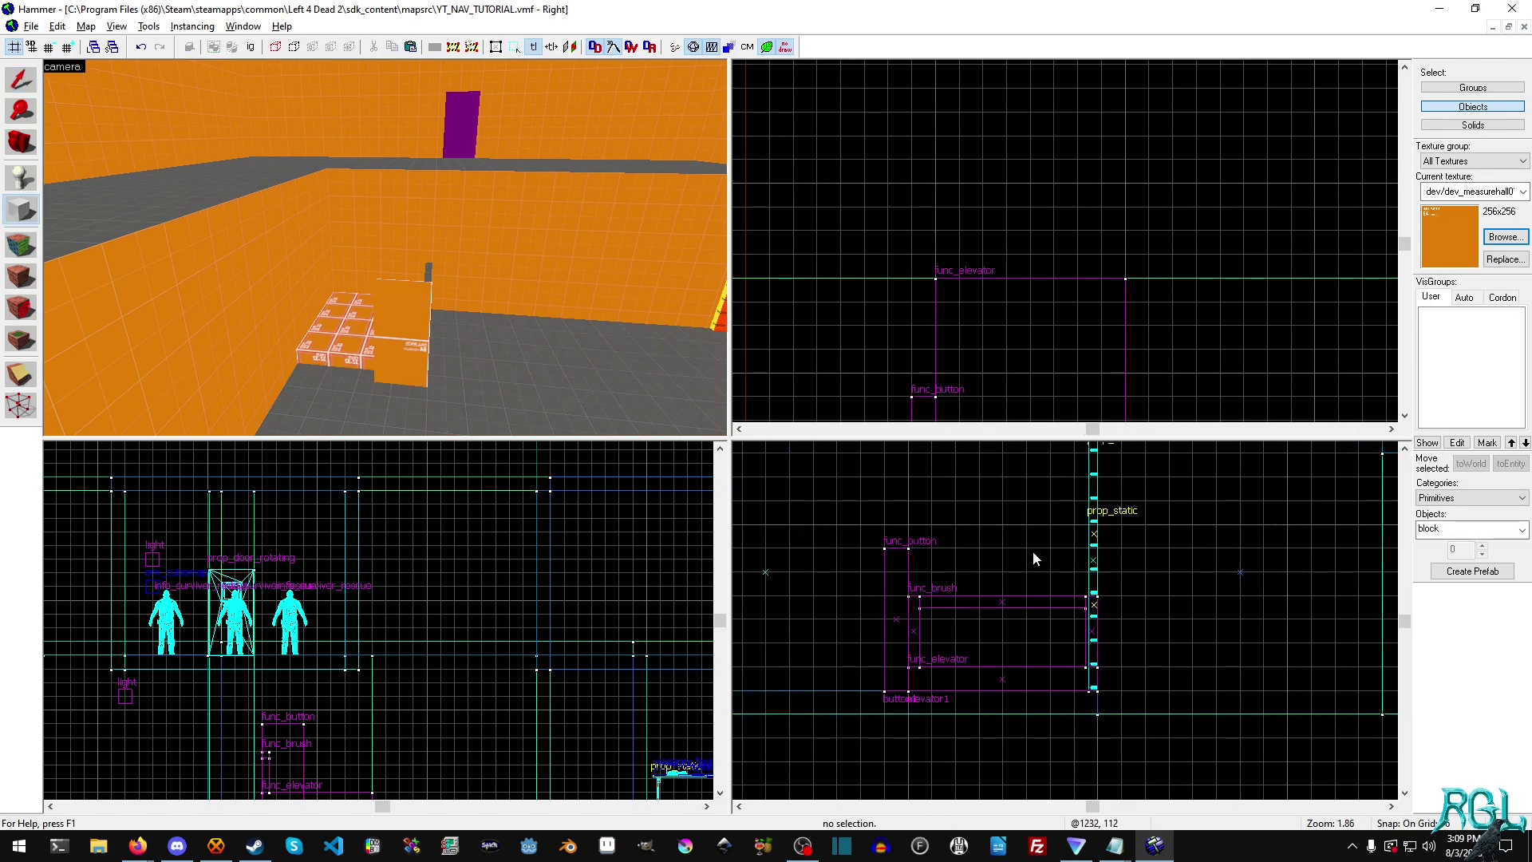
{"action": "left_click_drag", "start_coordinate": [1033, 550], "coordinate": [1100, 684]}
{"action": "left_click_drag", "start_coordinate": [1089, 274], "coordinate": [1080, 336]}
{"action": "scroll", "coordinate": [1147, 350], "scroll_direction": "down", "scroll_amount": 5}
{"action": "scroll", "coordinate": [1157, 321], "scroll_direction": "down", "scroll_amount": 2}
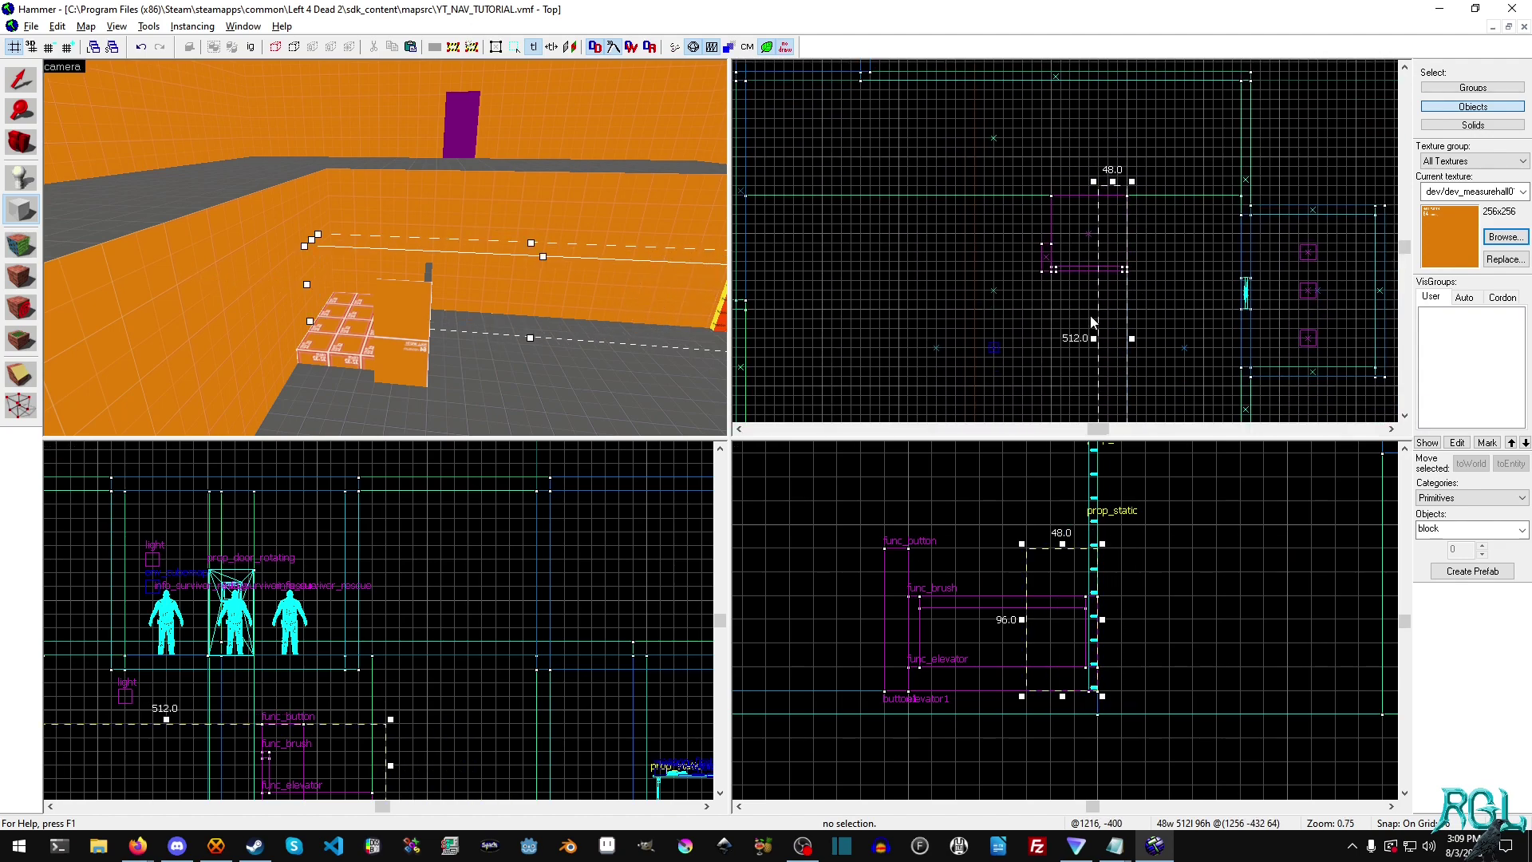
{"action": "scroll", "coordinate": [1180, 328], "scroll_direction": "down", "scroll_amount": 2}
{"action": "left_click_drag", "start_coordinate": [1149, 395], "coordinate": [1150, 246]}
{"action": "scroll", "coordinate": [1149, 244], "scroll_direction": "up", "scroll_amount": 5}
{"action": "scroll", "coordinate": [1147, 241], "scroll_direction": "up", "scroll_amount": 2}
{"action": "scroll", "coordinate": [1029, 292], "scroll_direction": "up", "scroll_amount": 3}
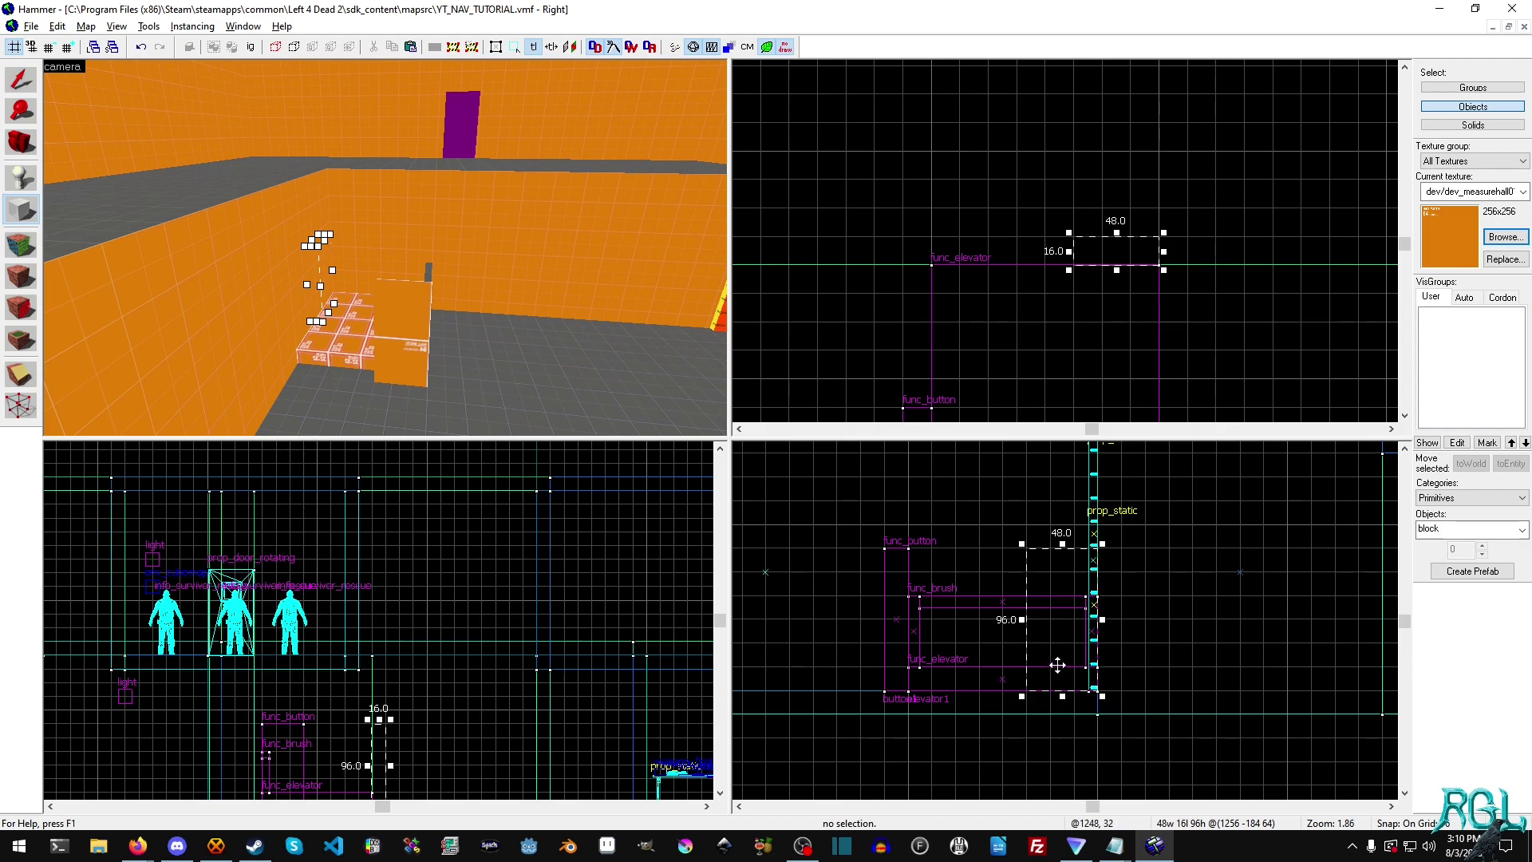
Raise the block outline onto the upper floor at the edge above the elevator and create the block there
{"action": "left_click_drag", "start_coordinate": [1061, 652], "coordinate": [1064, 489]}
{"action": "middle_click_drag", "start_coordinate": [1064, 490], "coordinate": [1089, 715]}
{"action": "left_click_drag", "start_coordinate": [1089, 716], "coordinate": [1084, 636]}
{"action": "key", "text": "z"}
{"action": "key", "text": "w"}
{"action": "key", "text": "s"}
{"action": "key", "text": "z"}
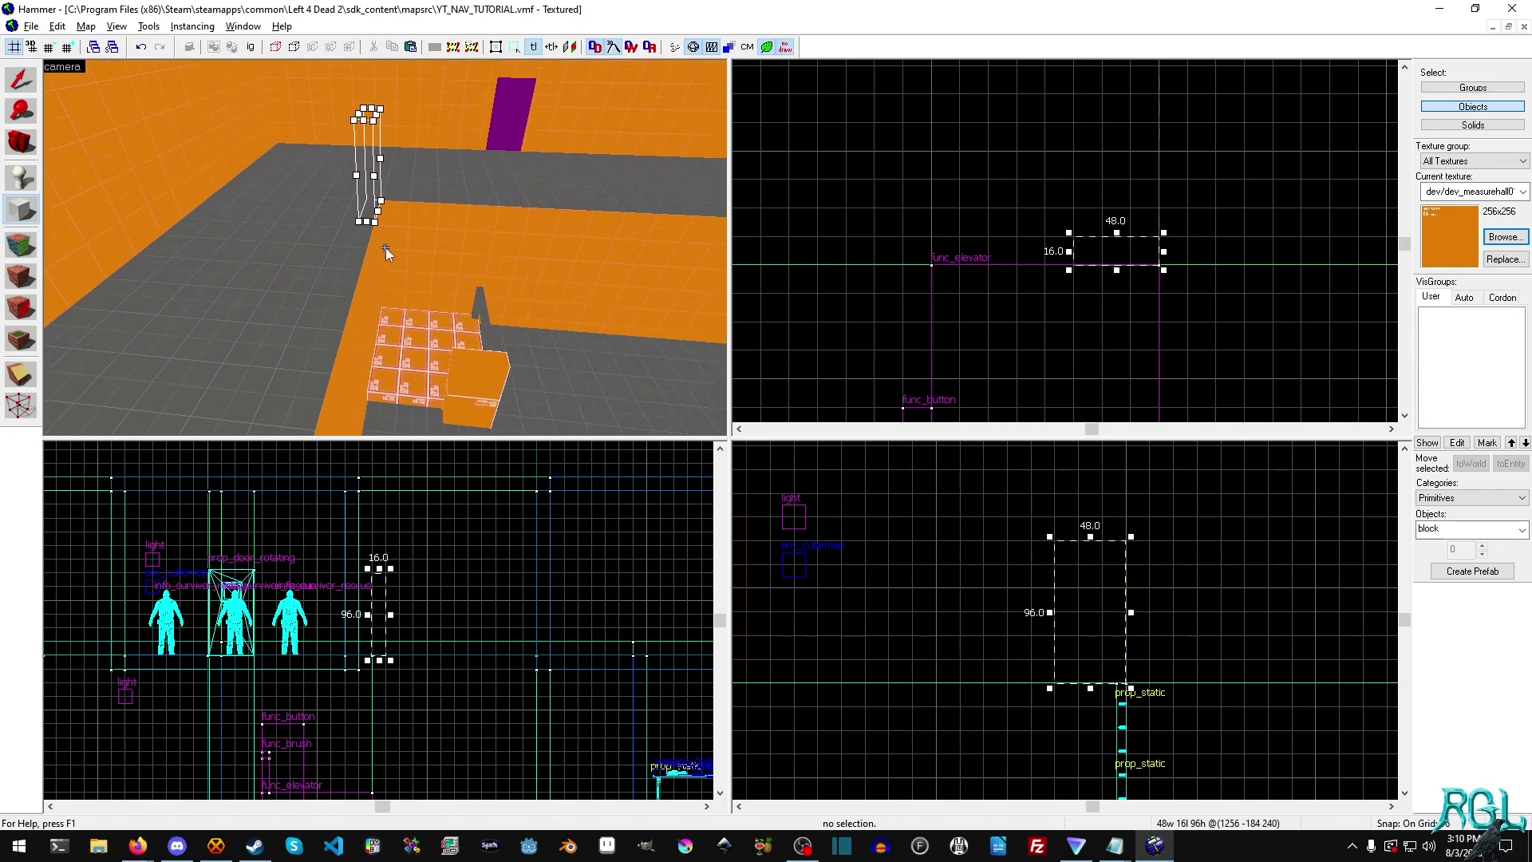
{"action": "key", "text": "Return"}
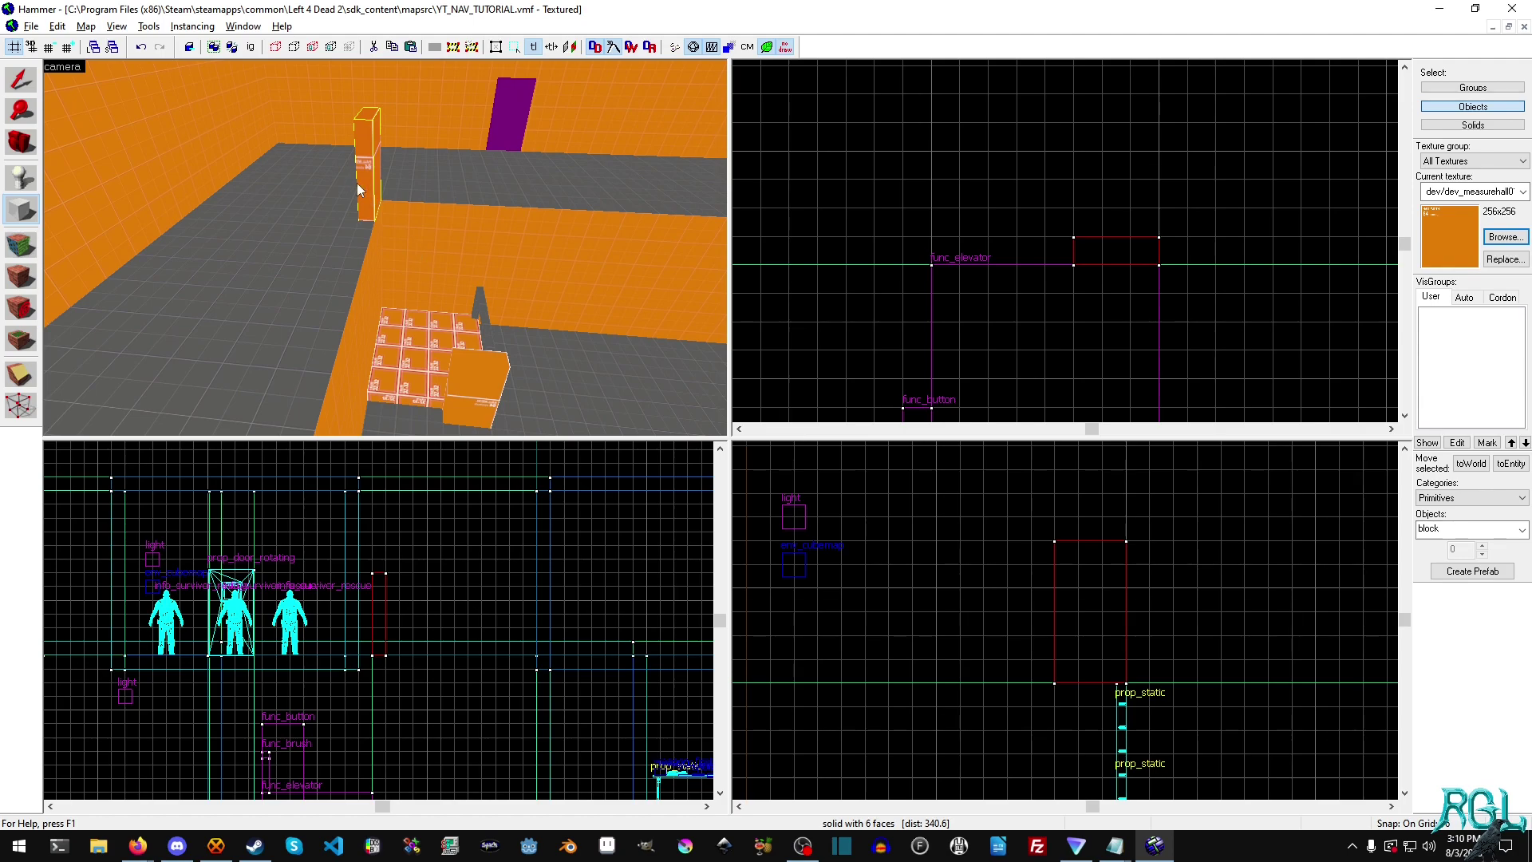
Tie the upper-floor block to a func_button entity and apply the class
{"action": "key", "text": "ctrl+t"}
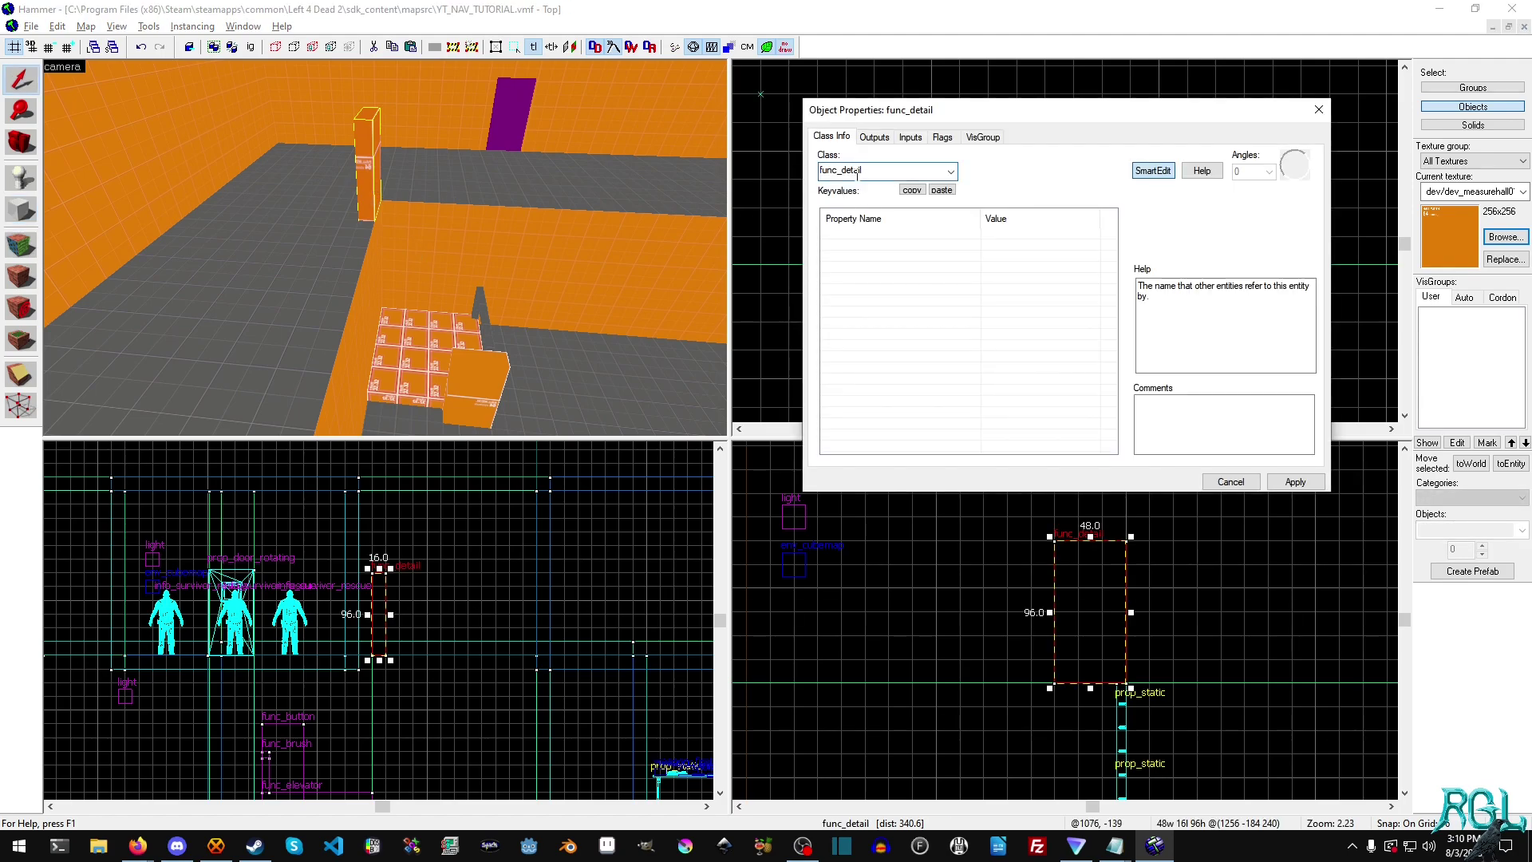
{"action": "left_click", "coordinate": [857, 171]}
{"action": "key", "text": "BackSpace"}
{"action": "key", "text": "BackSpace"}
{"action": "type", "text": "bu"}
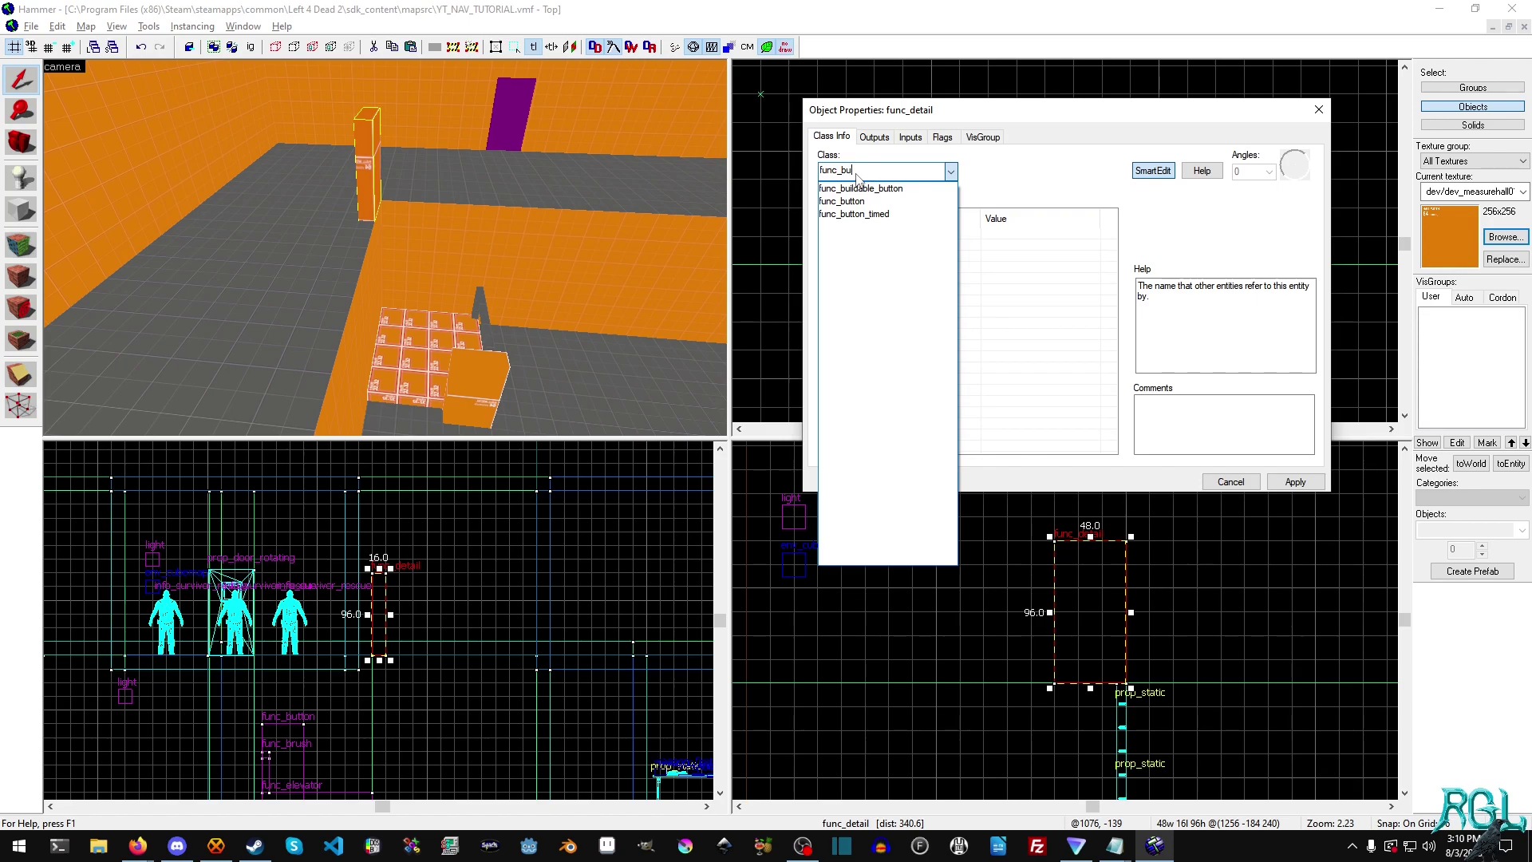
{"action": "left_click", "coordinate": [842, 201]}
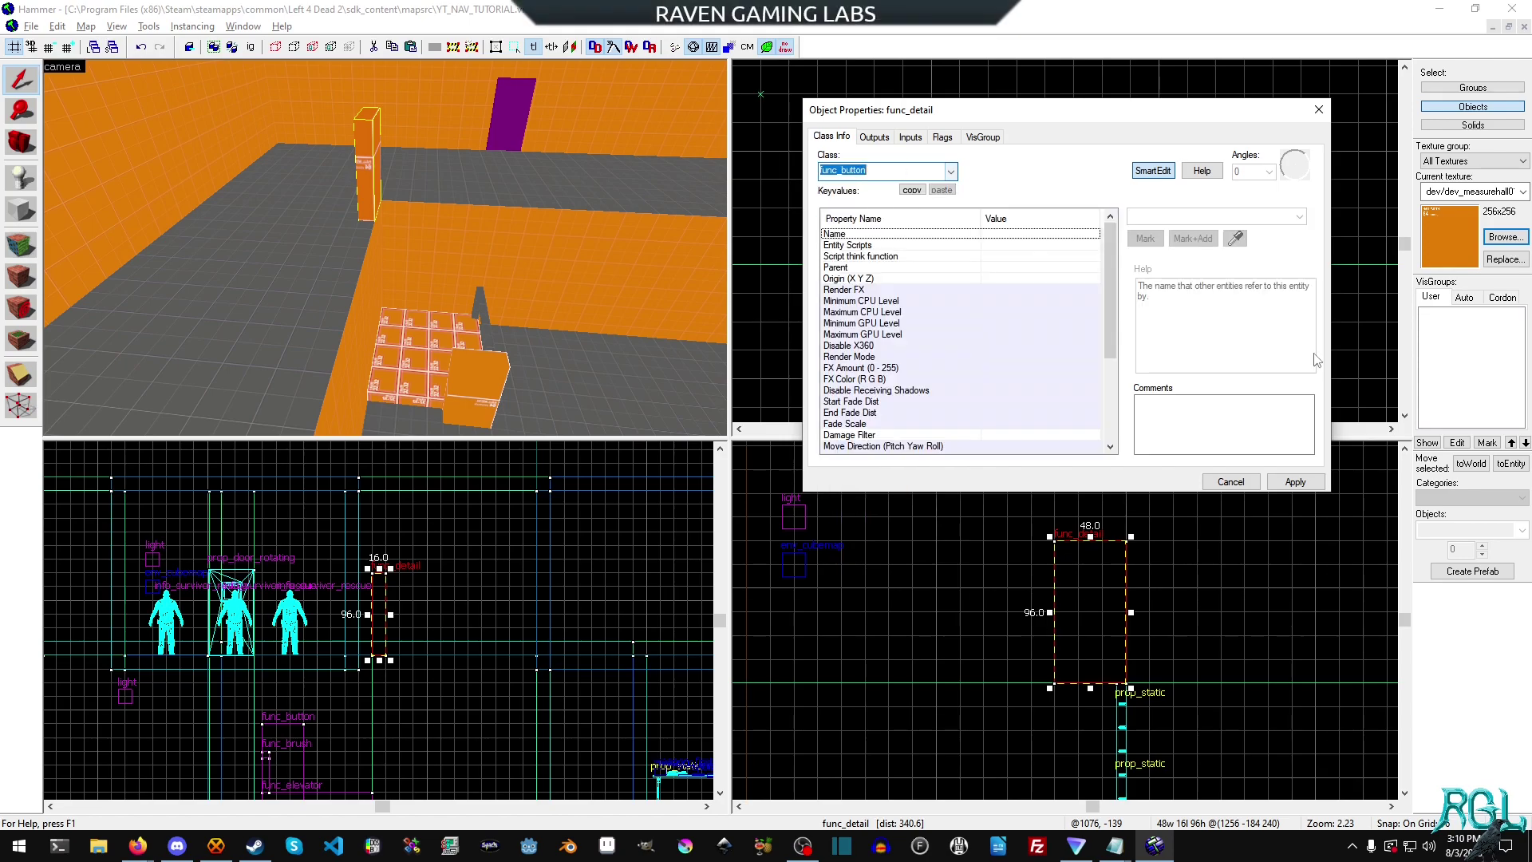
{"action": "left_click", "coordinate": [1318, 486]}
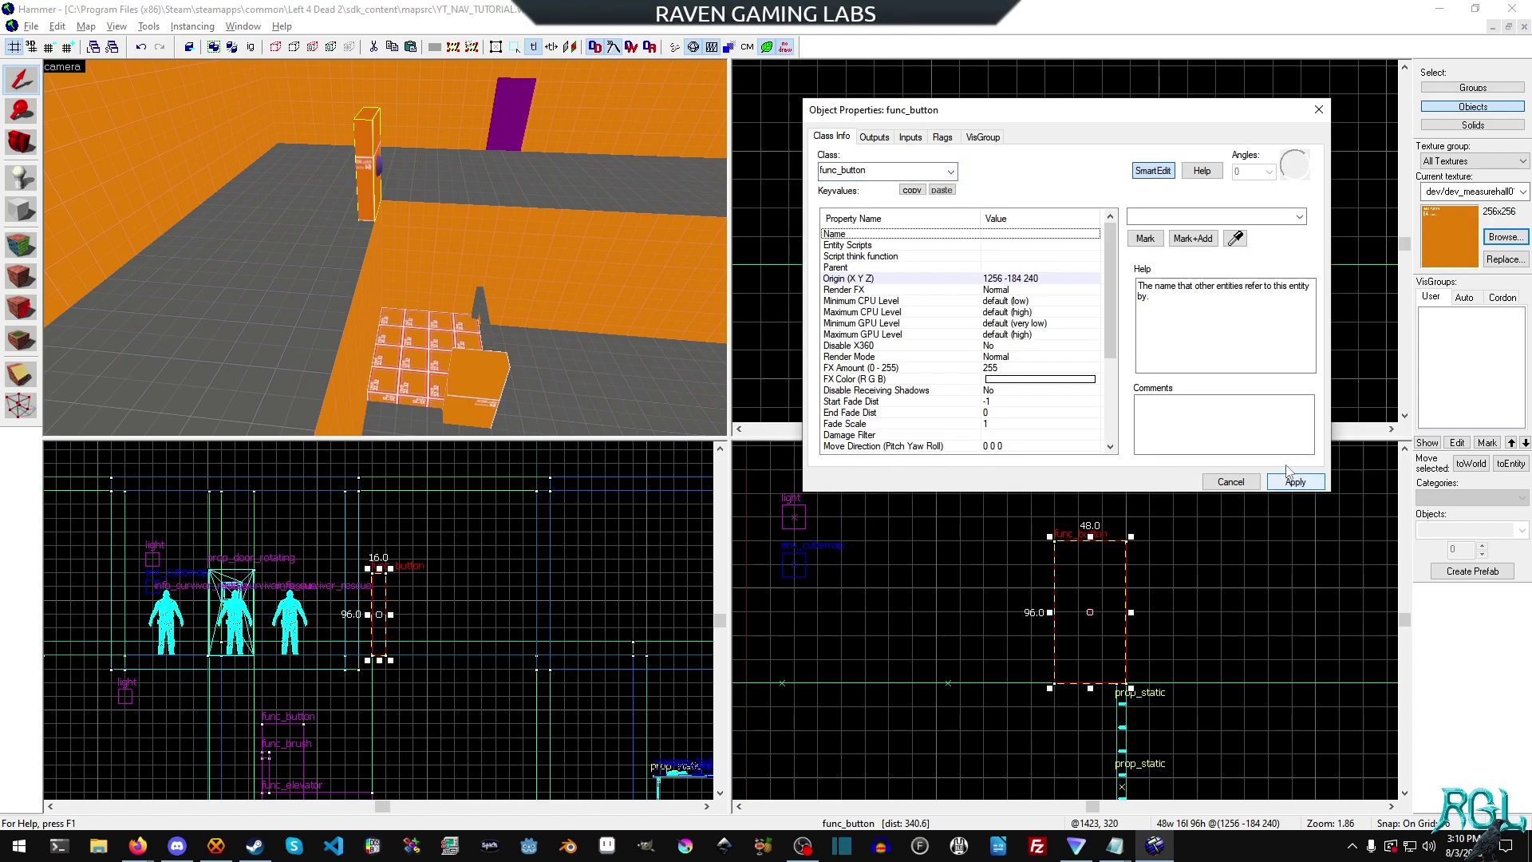
Name the upper-floor func_button entity button2 and apply the name
{"action": "left_click", "coordinate": [1162, 219]}
{"action": "type", "text": "button2"}
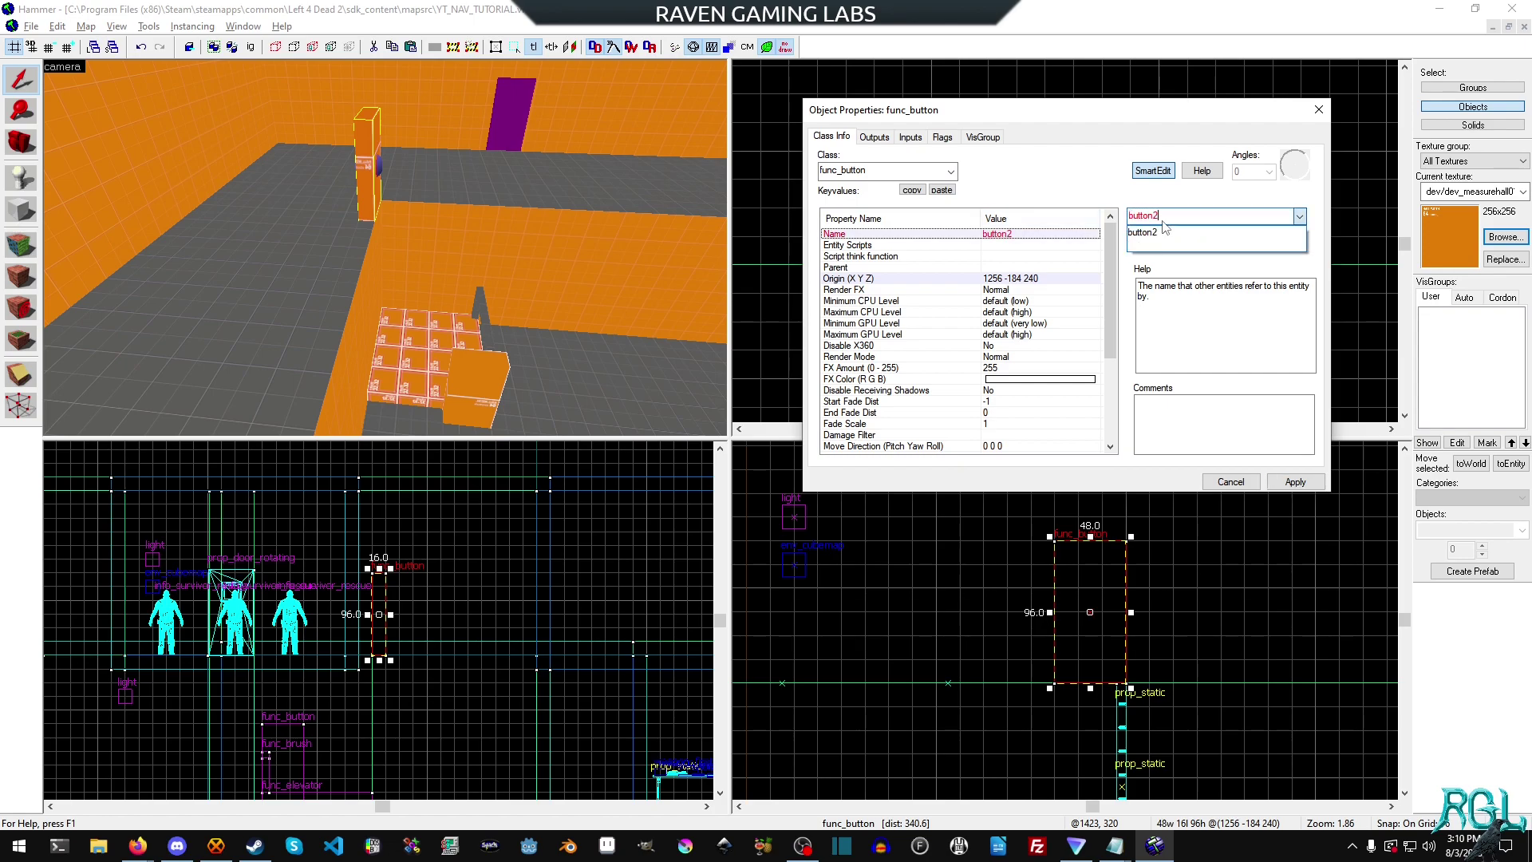
{"action": "left_click", "coordinate": [1296, 481]}
Enable the Don't move flag for button2 and apply it
{"action": "left_click", "coordinate": [943, 138]}
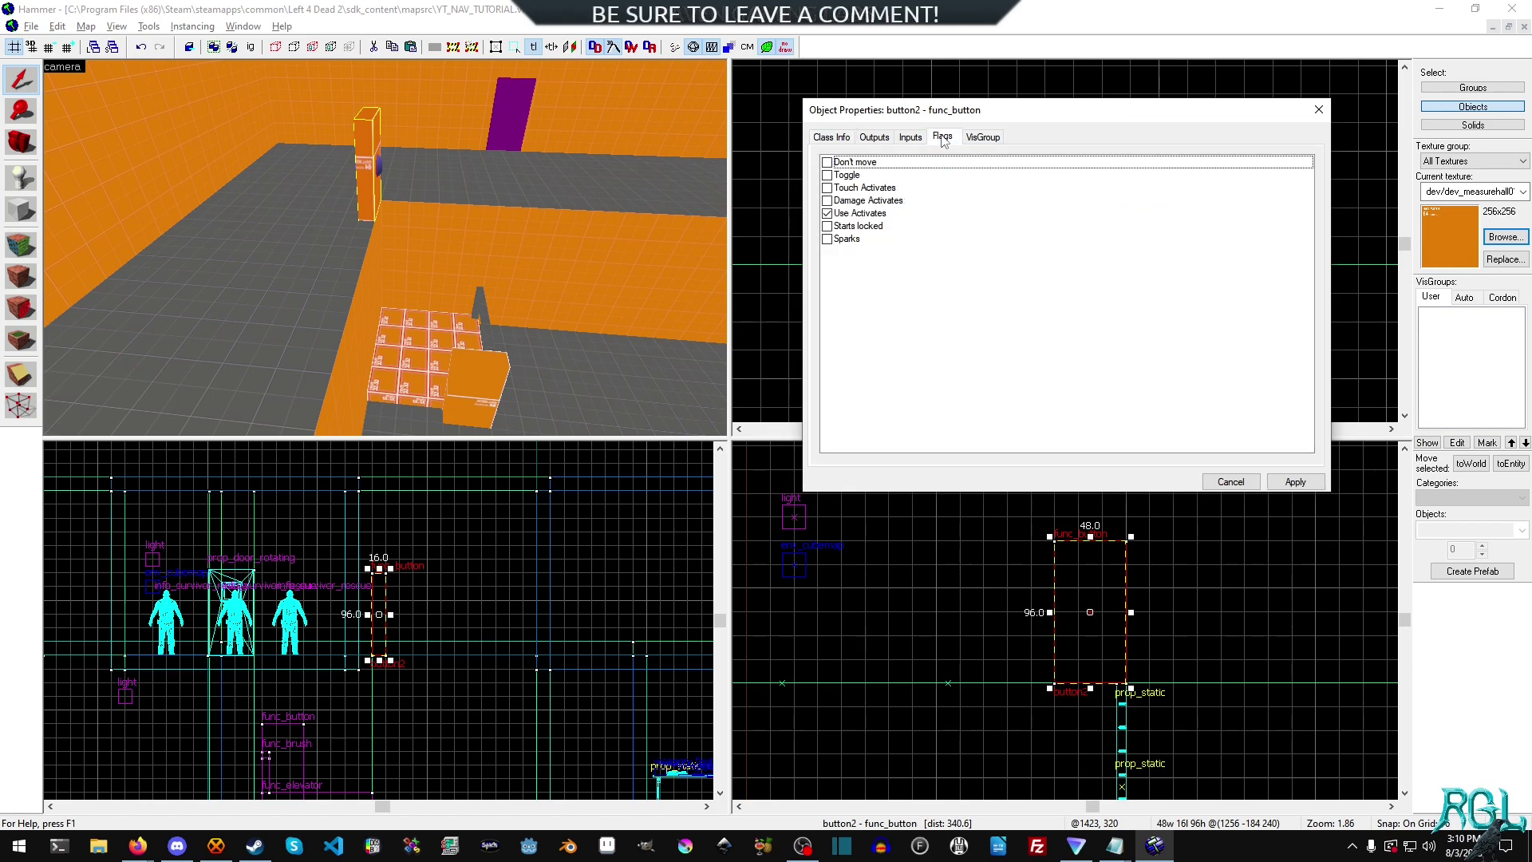
{"action": "left_click", "coordinate": [827, 162]}
{"action": "left_click", "coordinate": [1295, 481]}
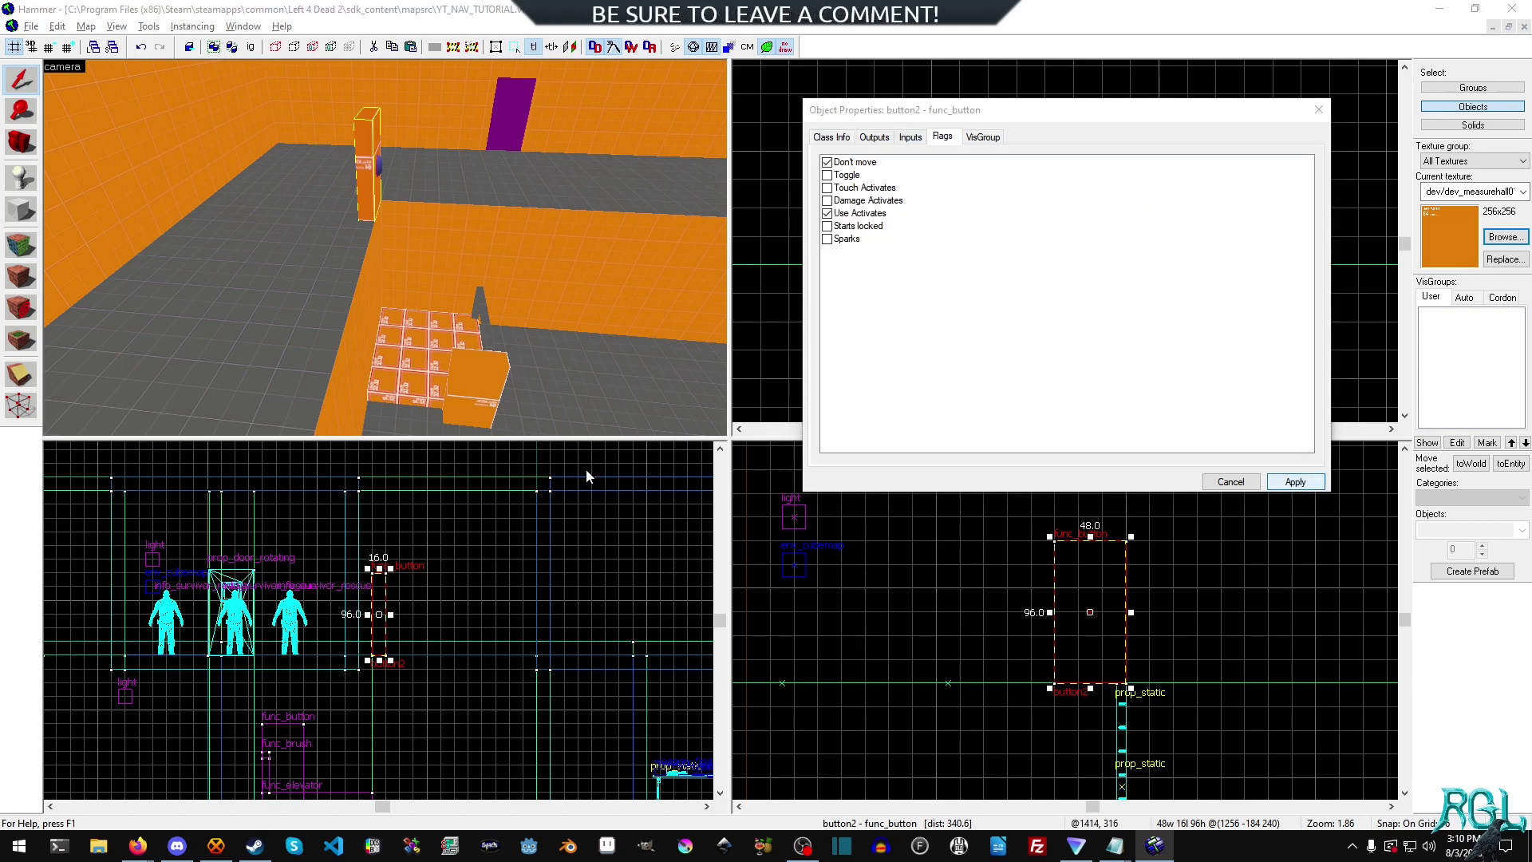
Enable the Don't move flag for button1 beside the platform, apply it and close the object properties
{"action": "left_click", "coordinate": [466, 404]}
{"action": "left_click", "coordinate": [827, 162]}
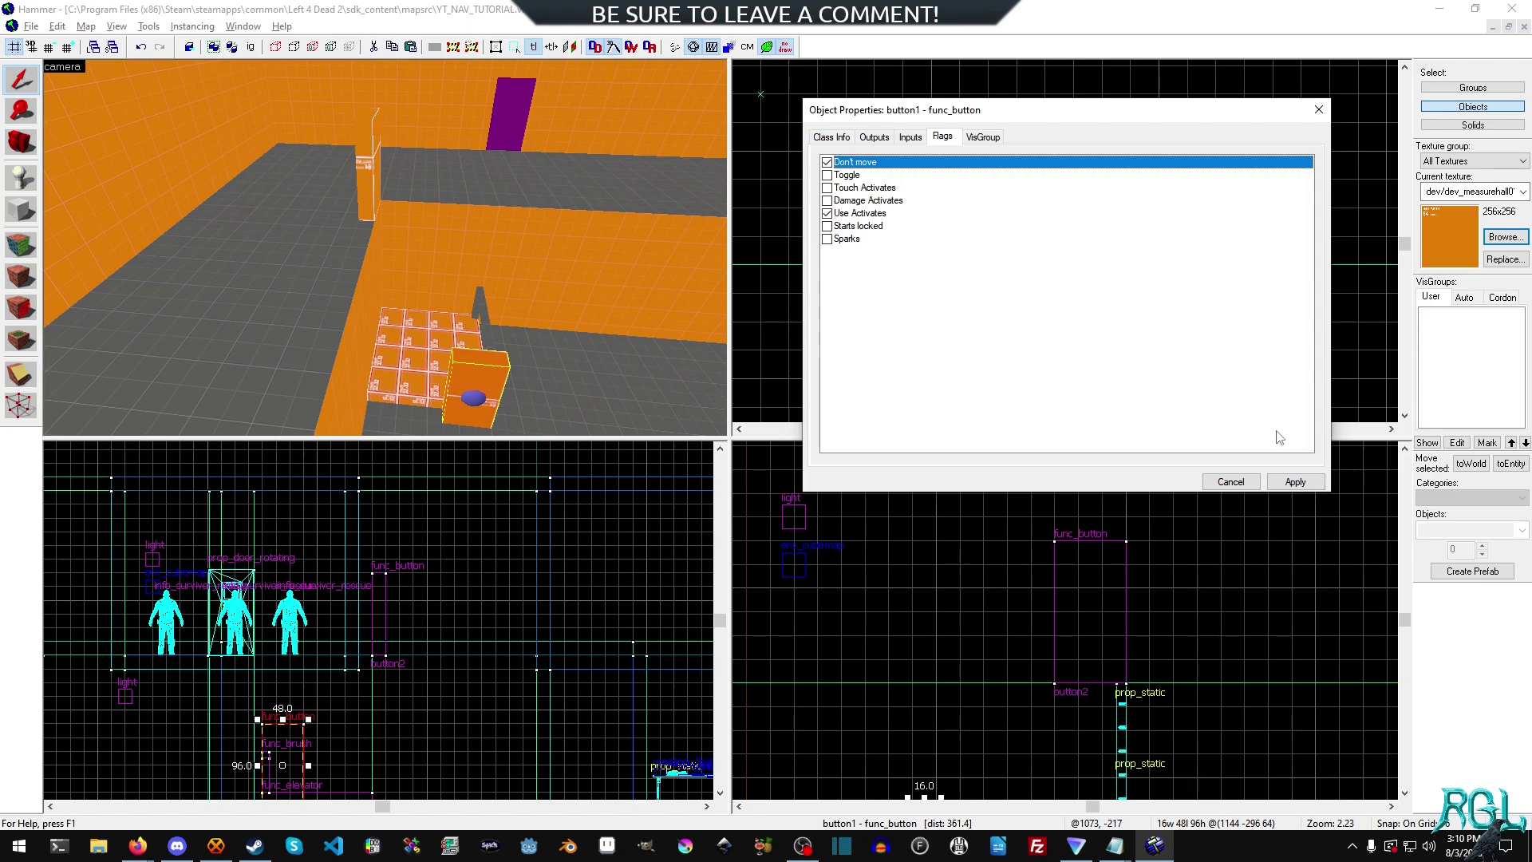
{"action": "left_click", "coordinate": [1295, 481]}
{"action": "left_click", "coordinate": [1230, 481]}
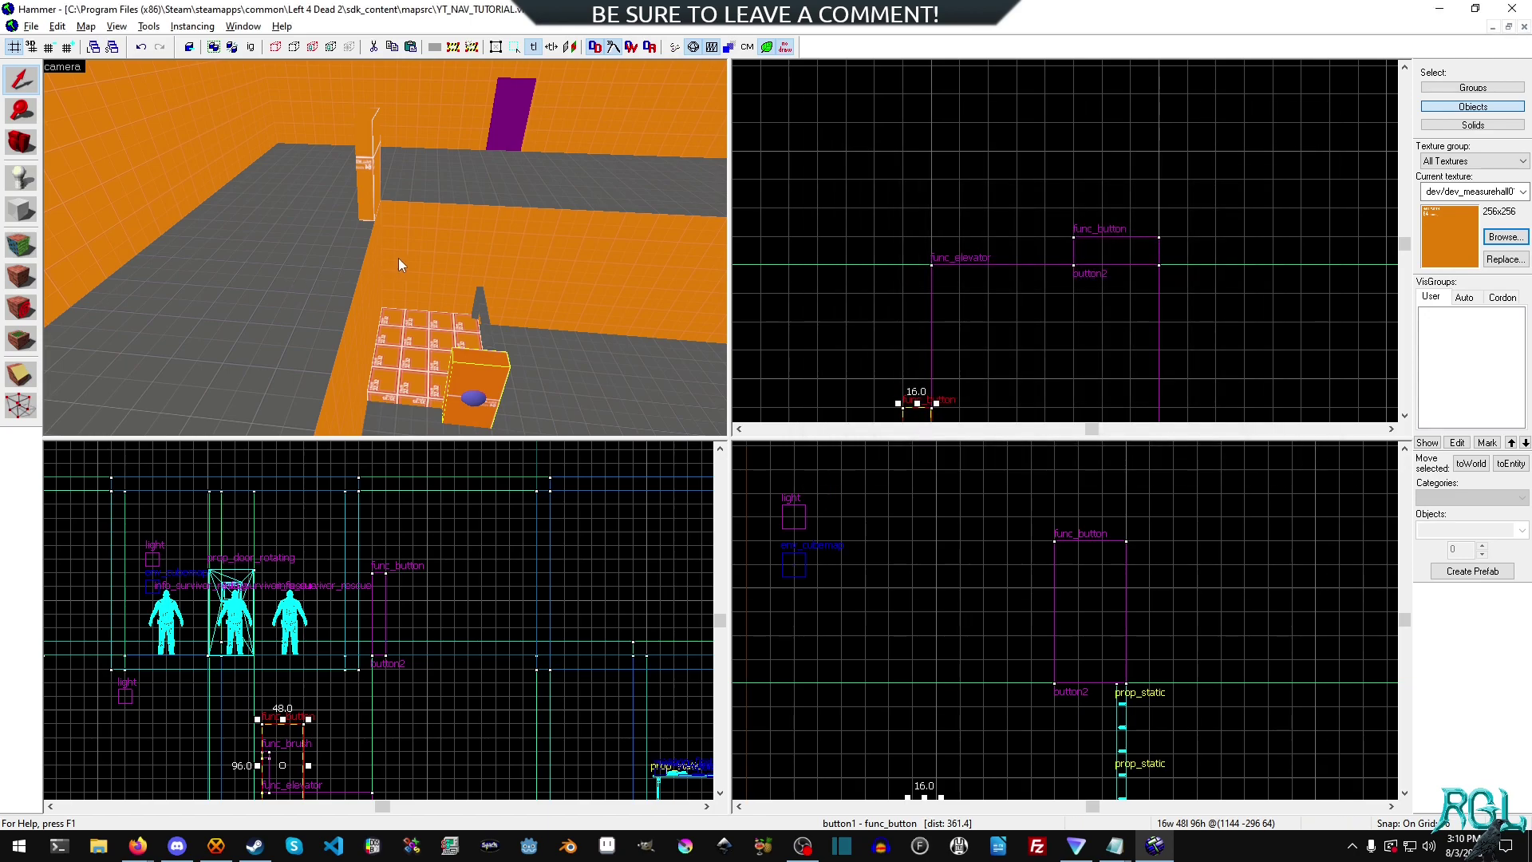
Place two logic_relay entities on the pit floor next to the elevator railing
{"action": "key", "text": "z"}
{"action": "key", "text": "w"}
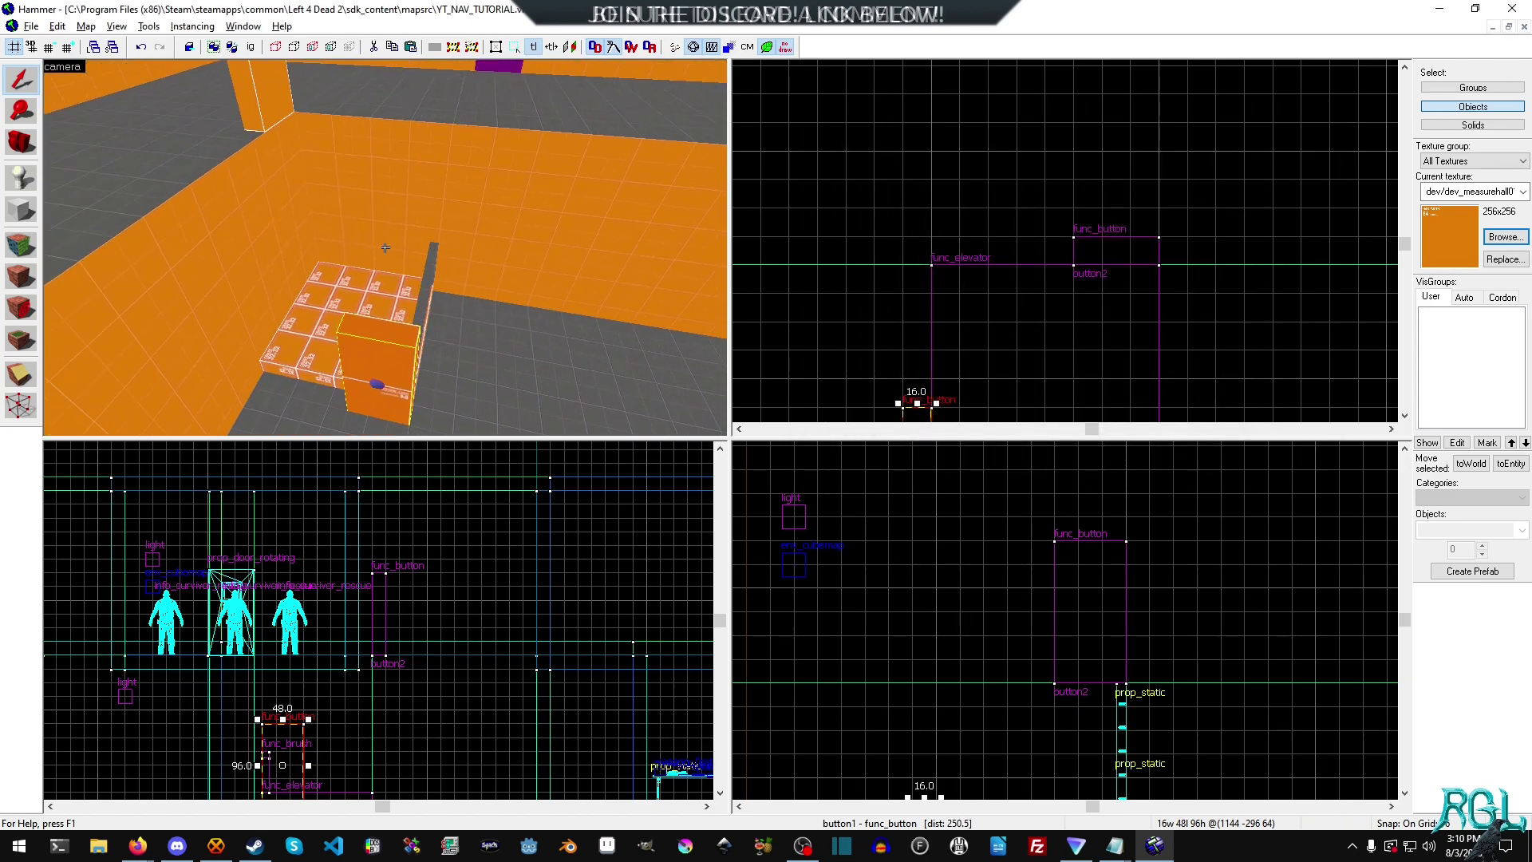
{"action": "key", "text": "z"}
{"action": "key", "text": "shift+e"}
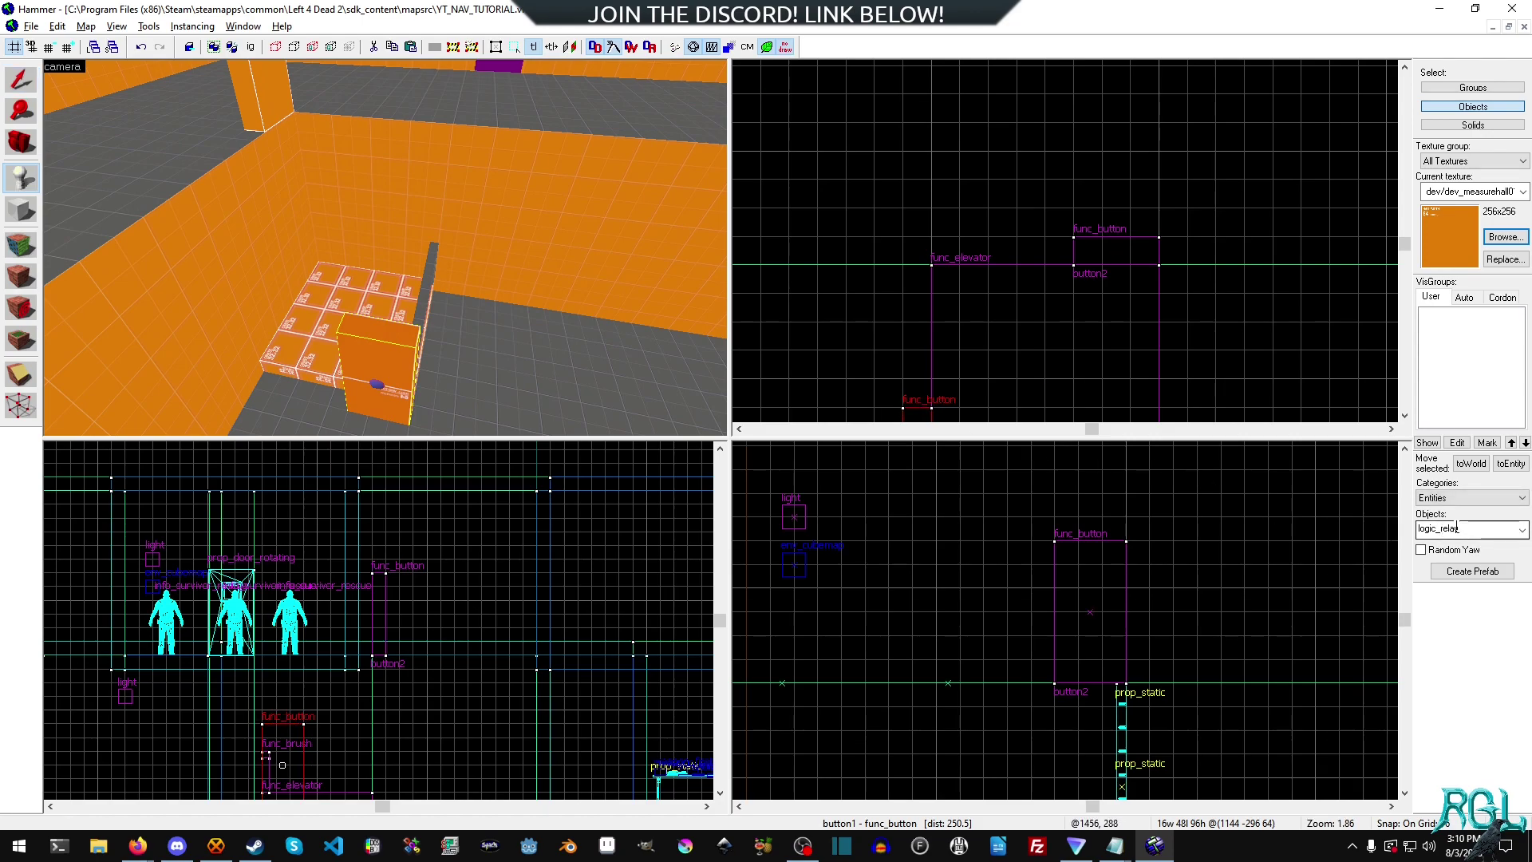
{"action": "left_click", "coordinate": [481, 313]}
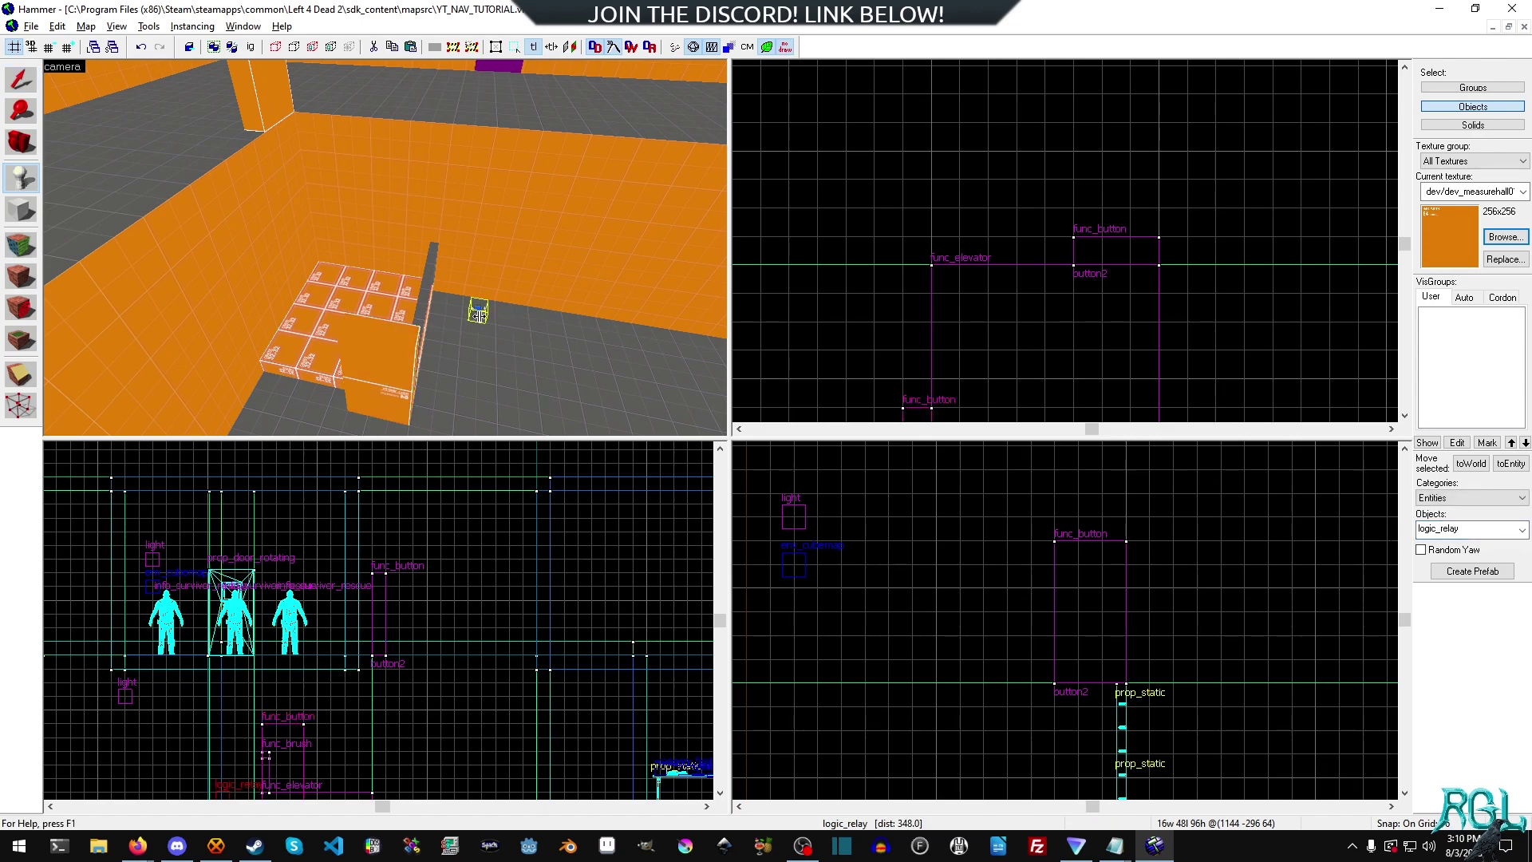
{"action": "left_click", "coordinate": [507, 319]}
Align the two logic_relay entities in a column with a gap between them and clear the selection
{"action": "left_click", "coordinate": [21, 79]}
{"action": "scroll", "coordinate": [1017, 238], "scroll_direction": "down", "scroll_amount": 2}
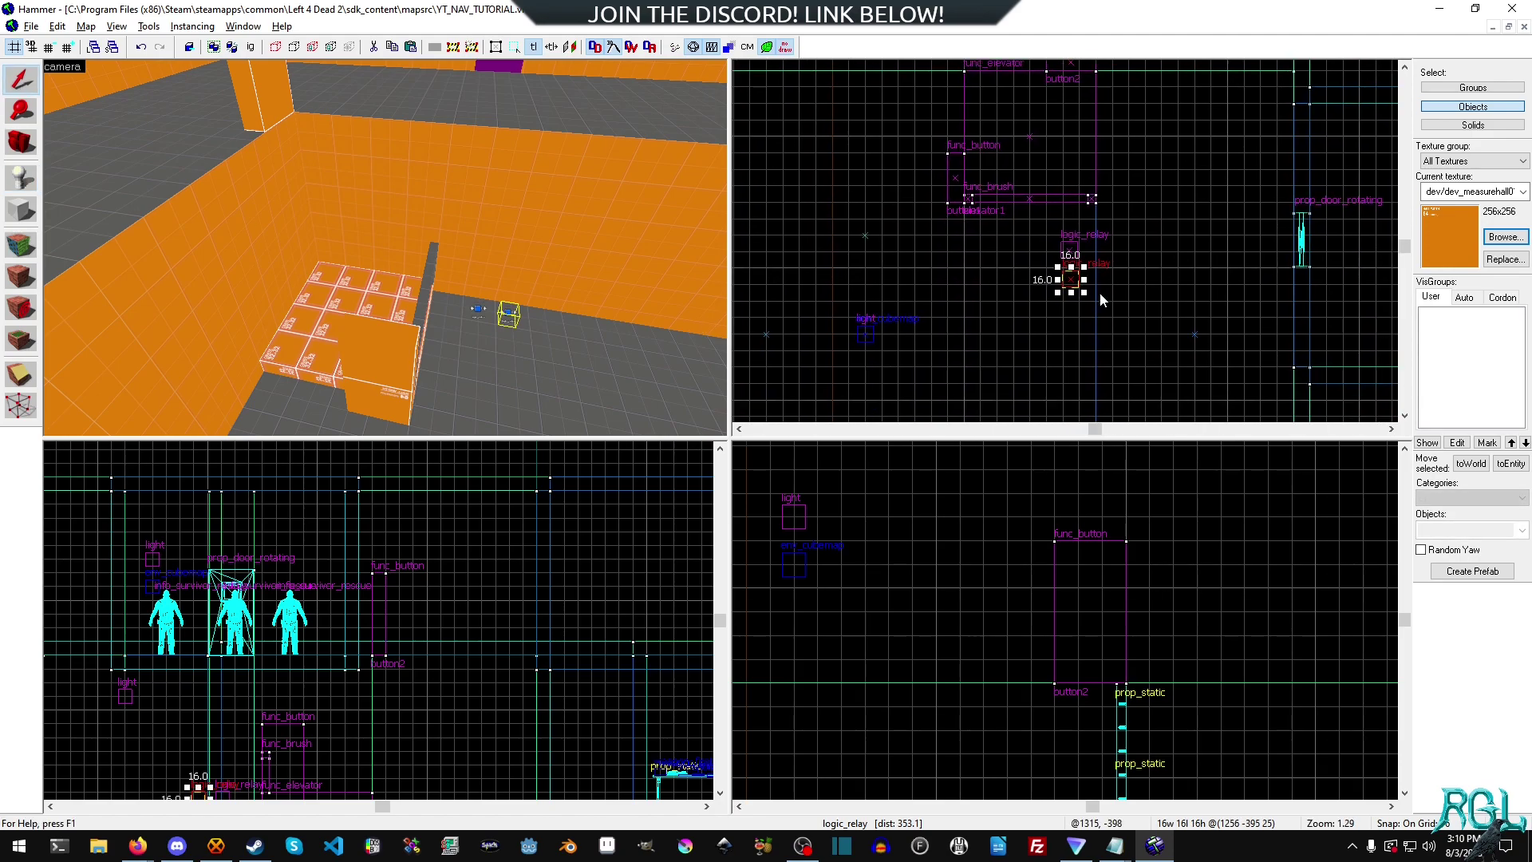
{"action": "scroll", "coordinate": [1093, 294], "scroll_direction": "up", "scroll_amount": 6}
{"action": "left_click_drag", "start_coordinate": [995, 236], "coordinate": [998, 120]}
{"action": "left_click", "coordinate": [991, 237]}
{"action": "left_click", "coordinate": [991, 231]}
{"action": "left_click_drag", "start_coordinate": [991, 232], "coordinate": [1034, 260]}
{"action": "left_click", "coordinate": [1224, 299]}
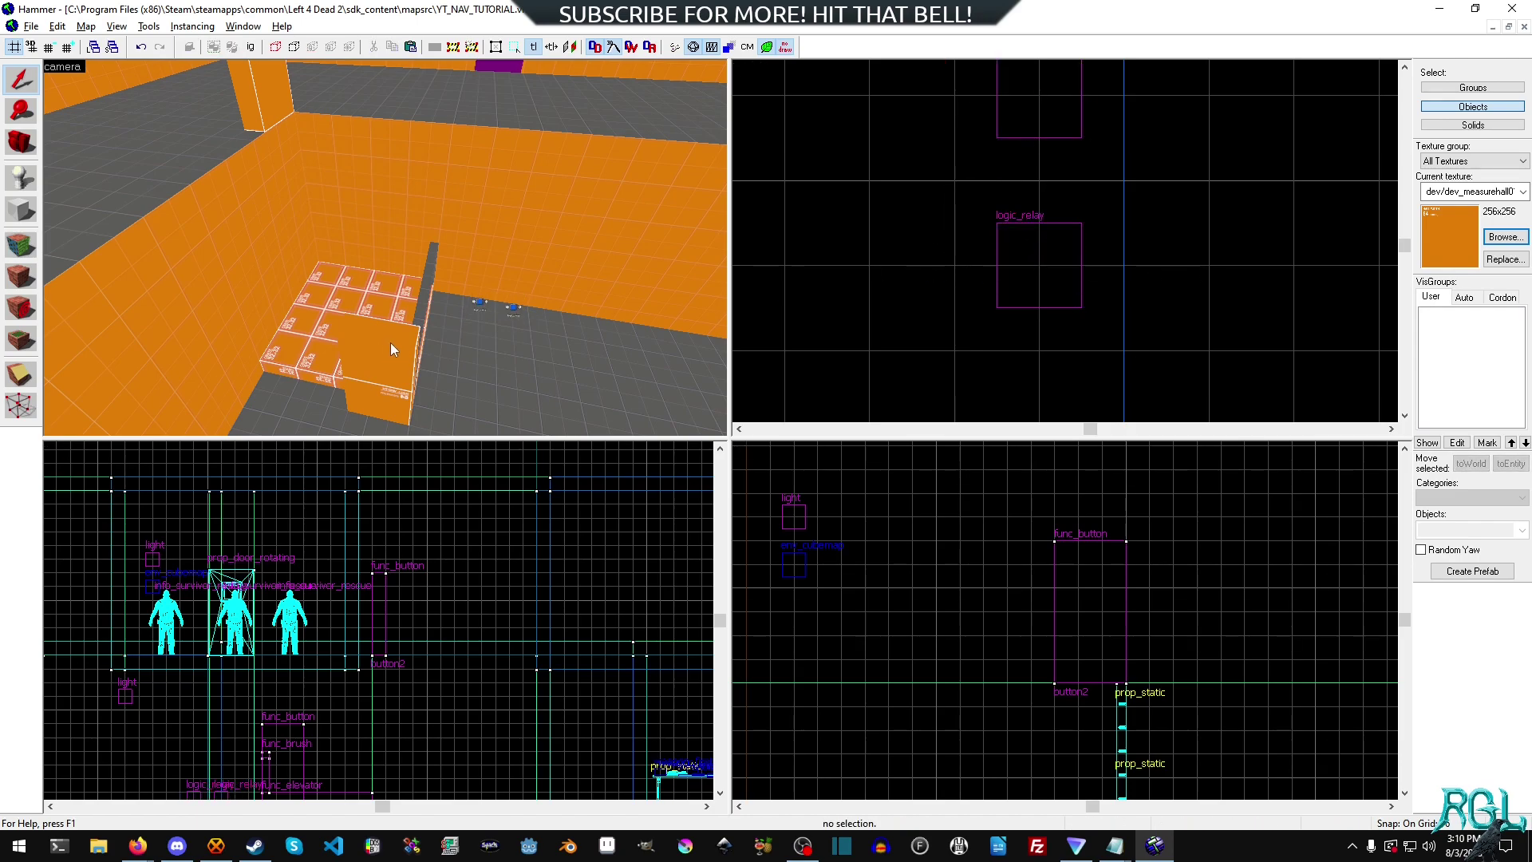
Place an info_elevator_floor entity in the middle of the elevator platform at 1216 -256 24
{"action": "key", "text": "w"}
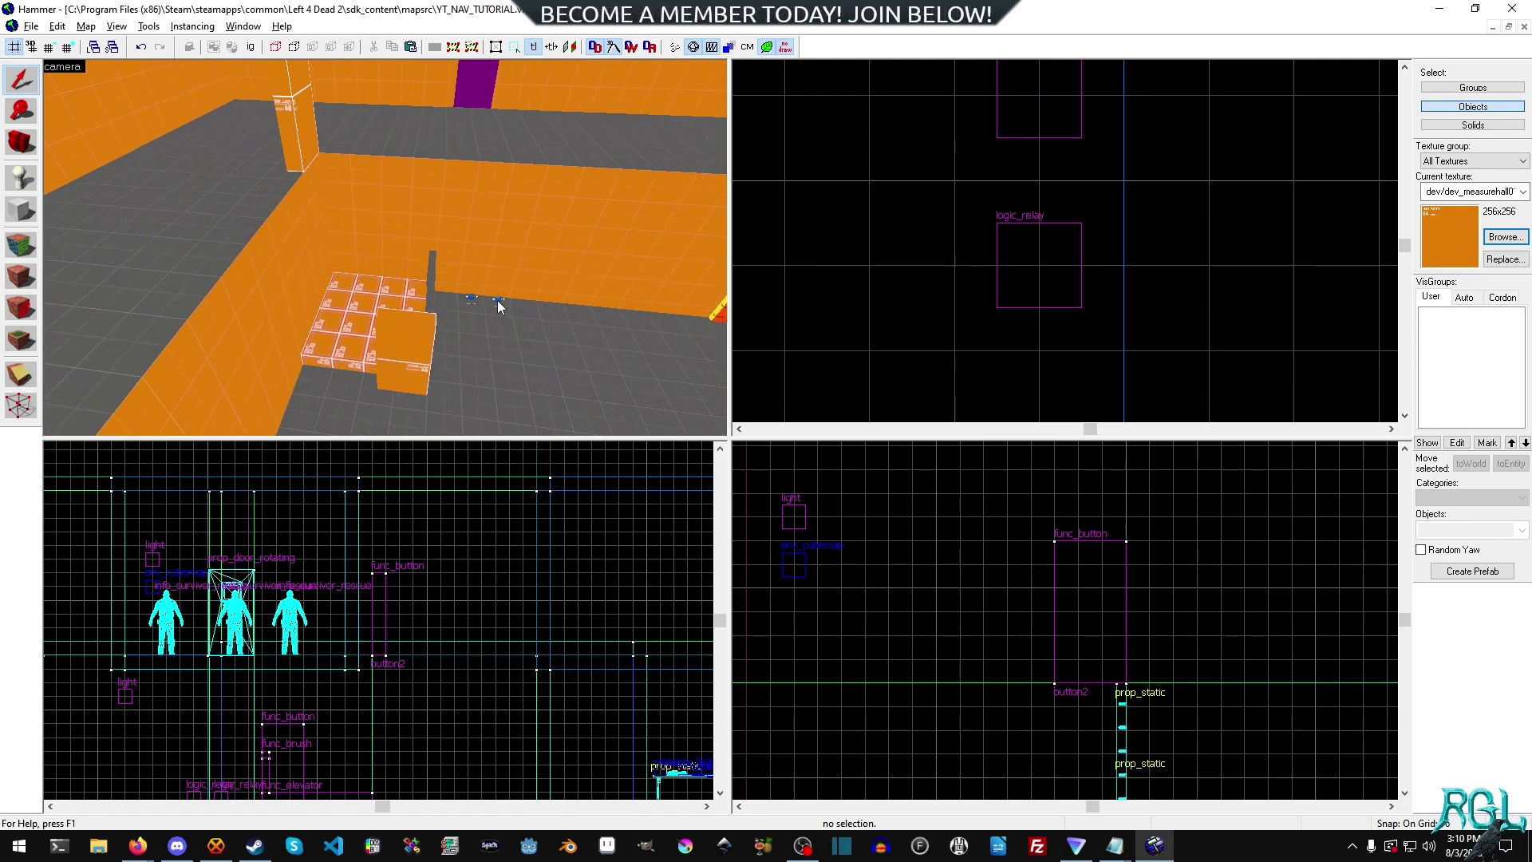
{"action": "key", "text": "shift+e"}
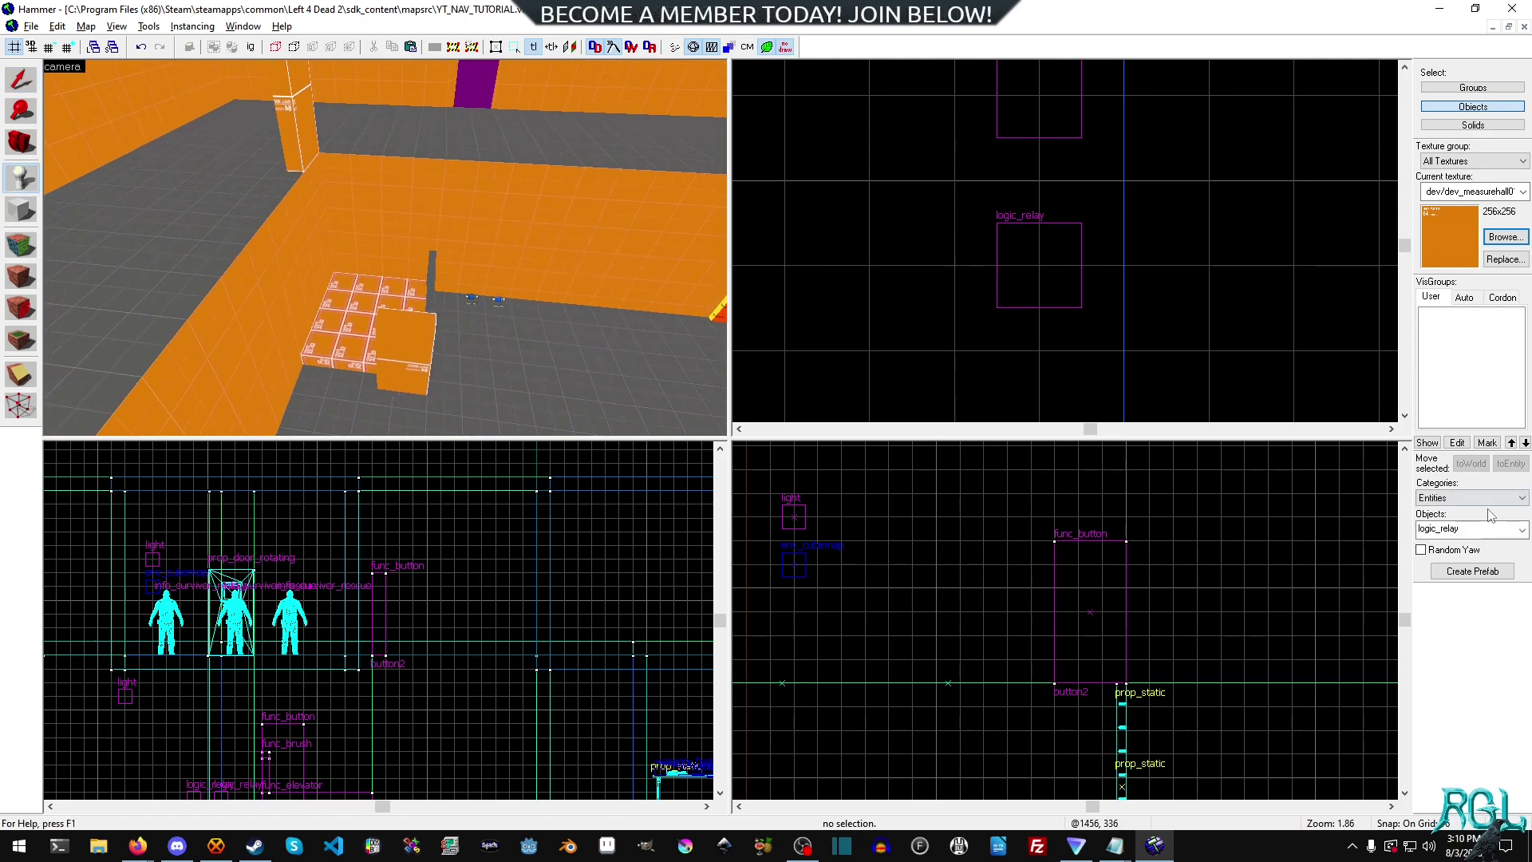
{"action": "left_click", "coordinate": [1509, 527]}
{"action": "type", "text": "ele"}
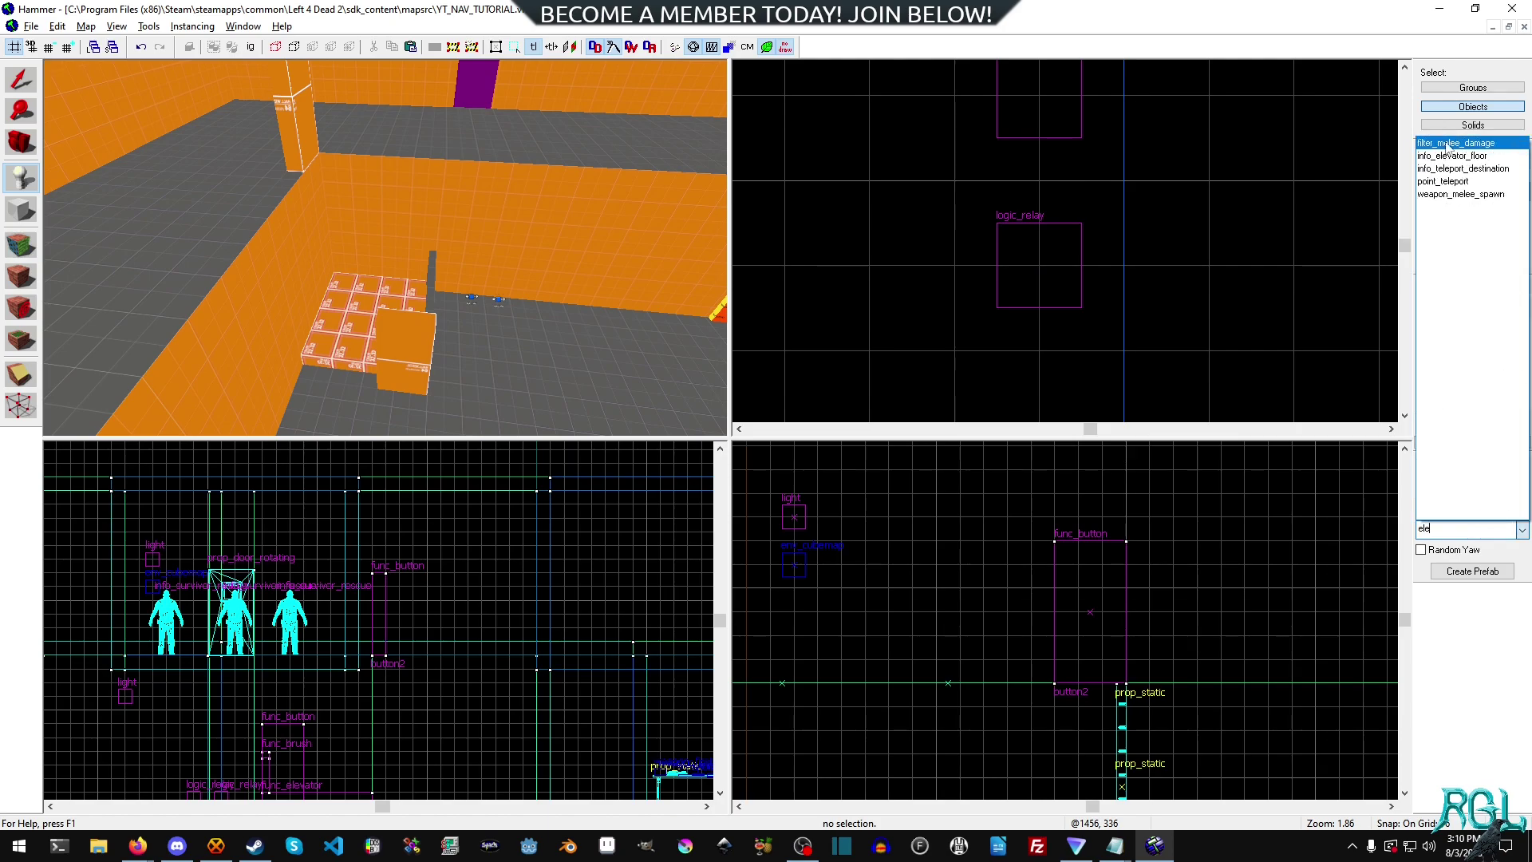
{"action": "left_click", "coordinate": [1486, 156]}
{"action": "scroll", "coordinate": [986, 703], "scroll_direction": "down", "scroll_amount": 4}
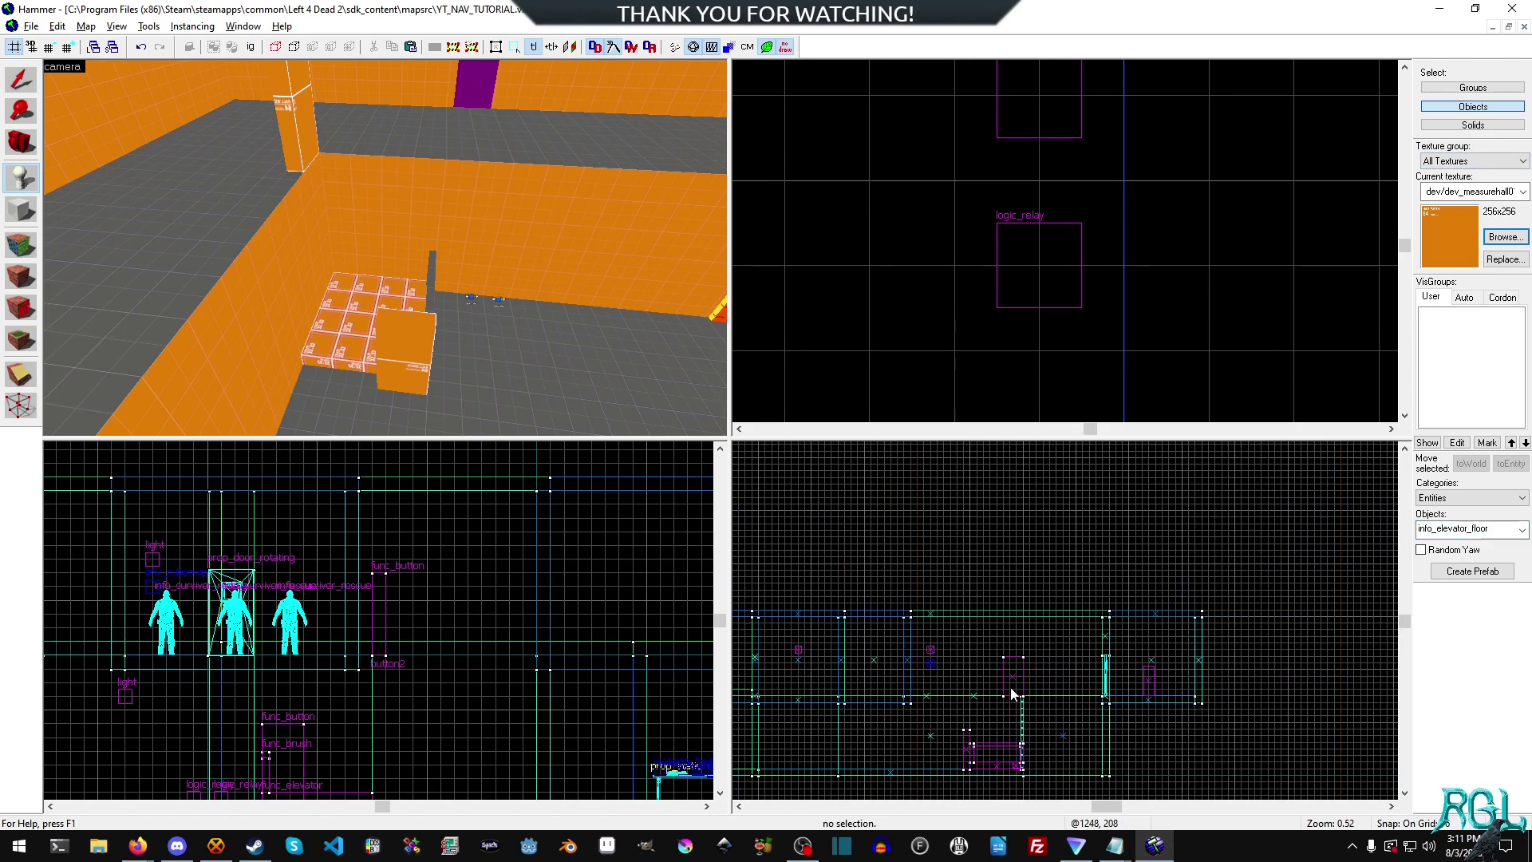
{"action": "scroll", "coordinate": [964, 707], "scroll_direction": "up", "scroll_amount": 3}
{"action": "scroll", "coordinate": [988, 608], "scroll_direction": "up", "scroll_amount": 3}
{"action": "left_click", "coordinate": [983, 570]}
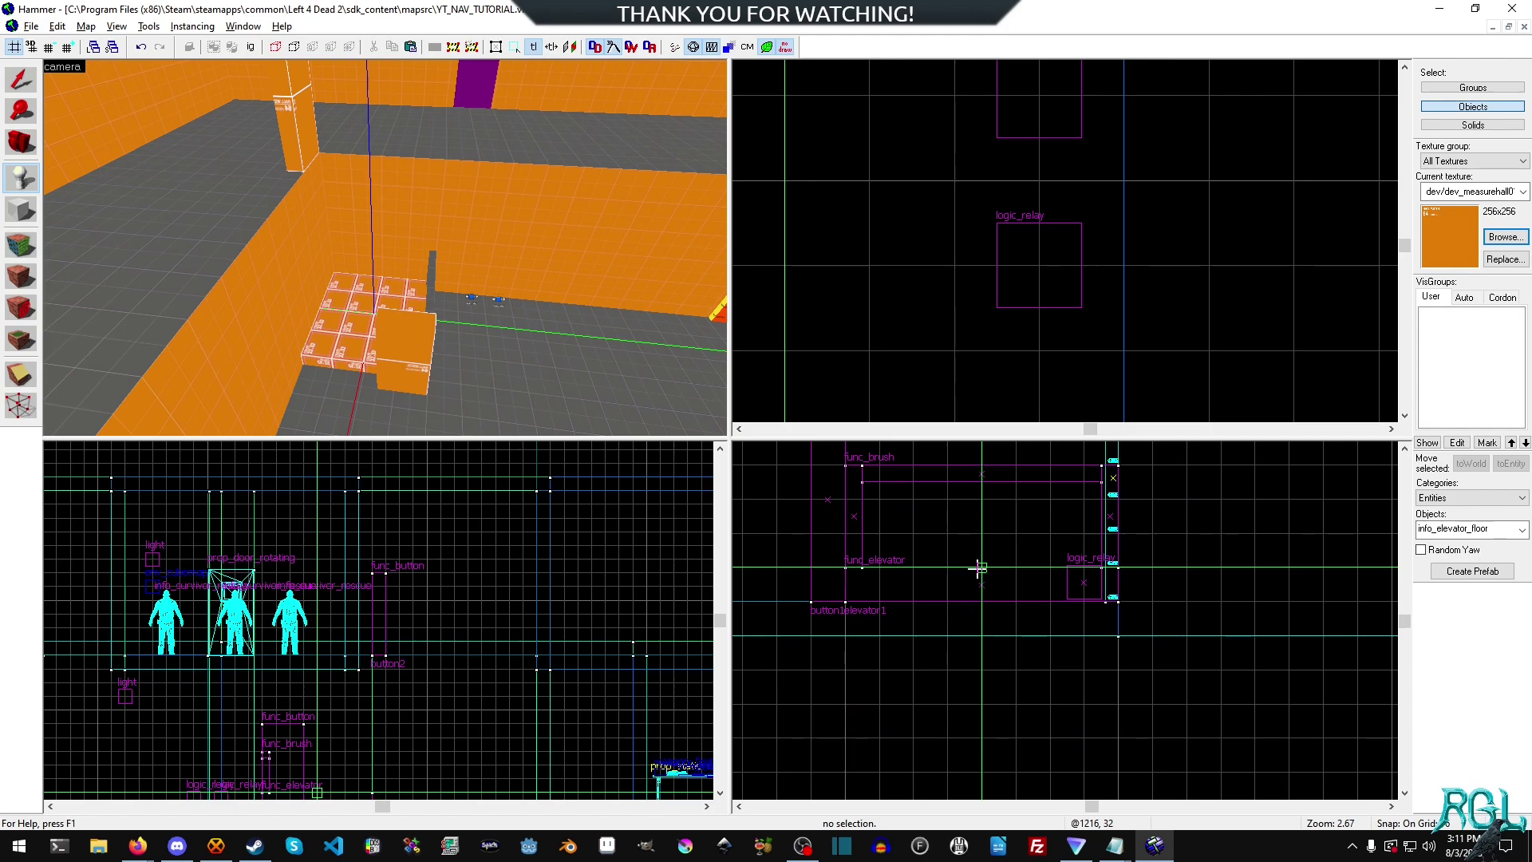
{"action": "left_click", "coordinate": [980, 585]}
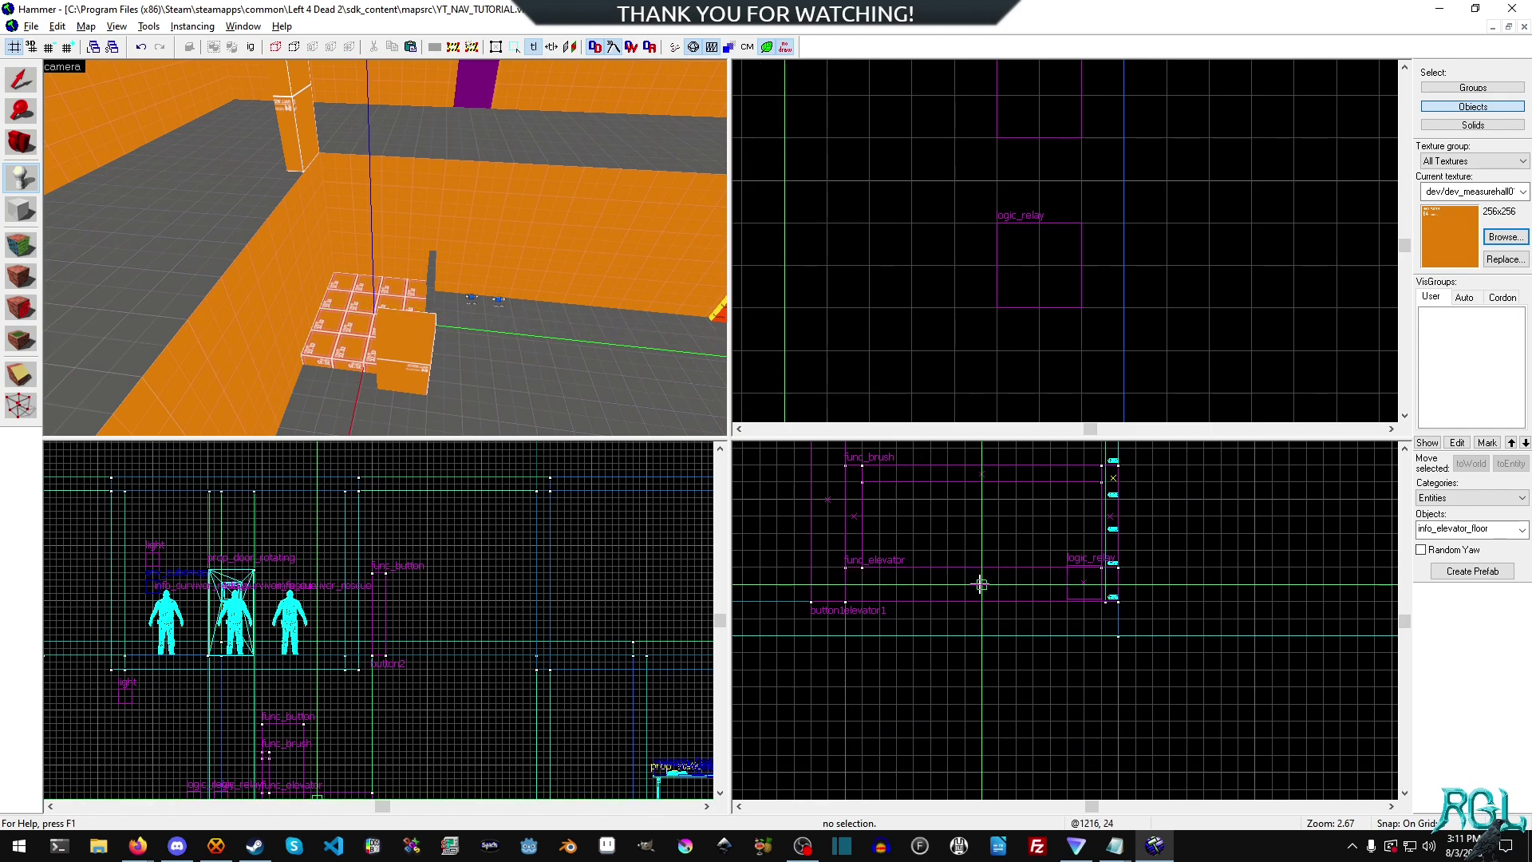
{"action": "key", "text": "Return"}
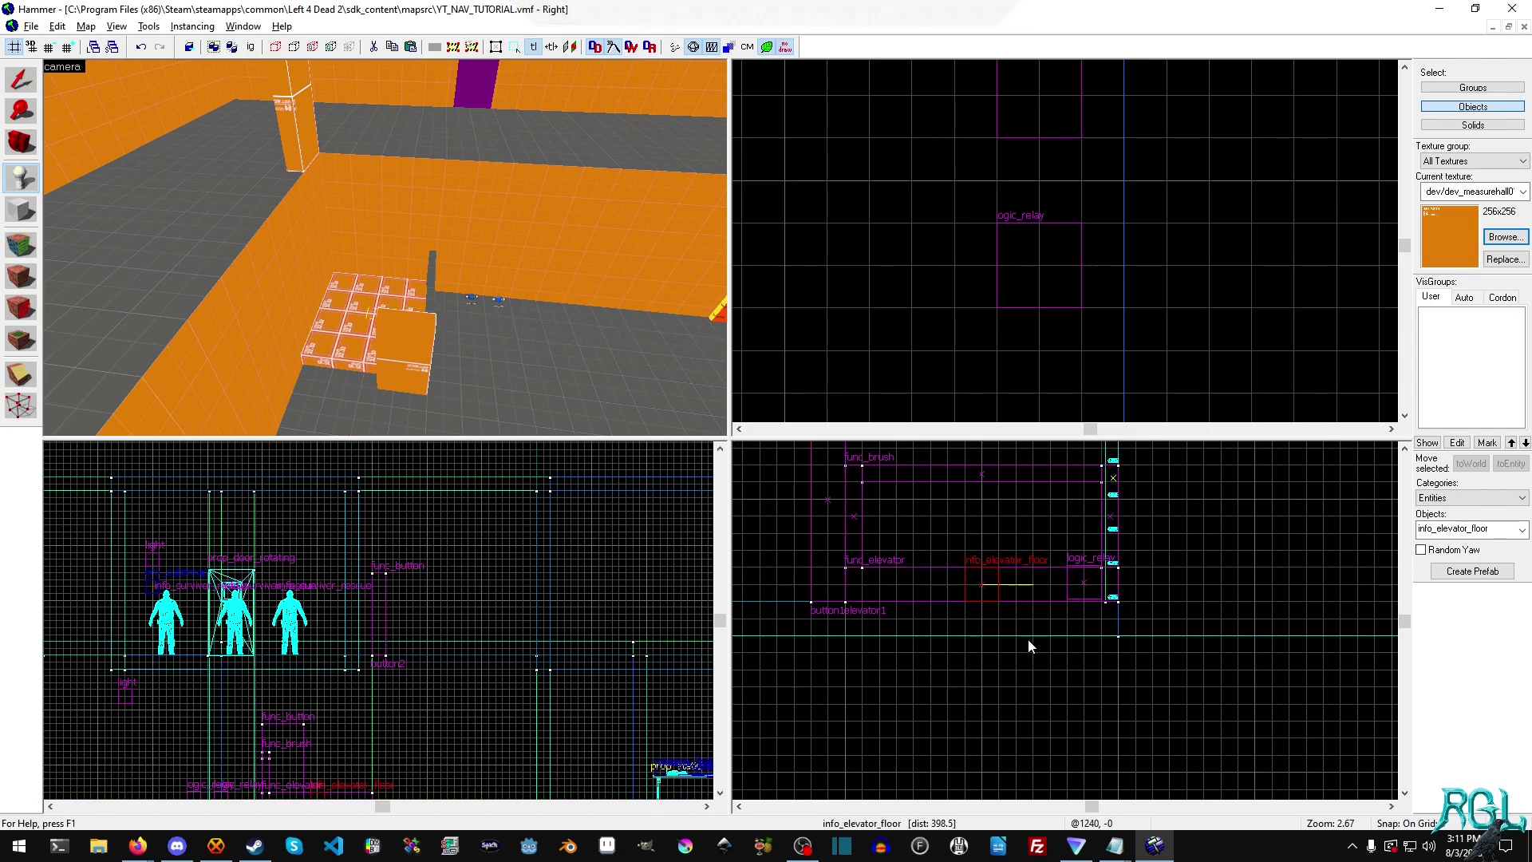
Name the info_elevator_floor entity elevator1_bottom, apply the name and close its object properties
{"action": "left_click", "coordinate": [26, 82]}
{"action": "key", "text": "alt+Return"}
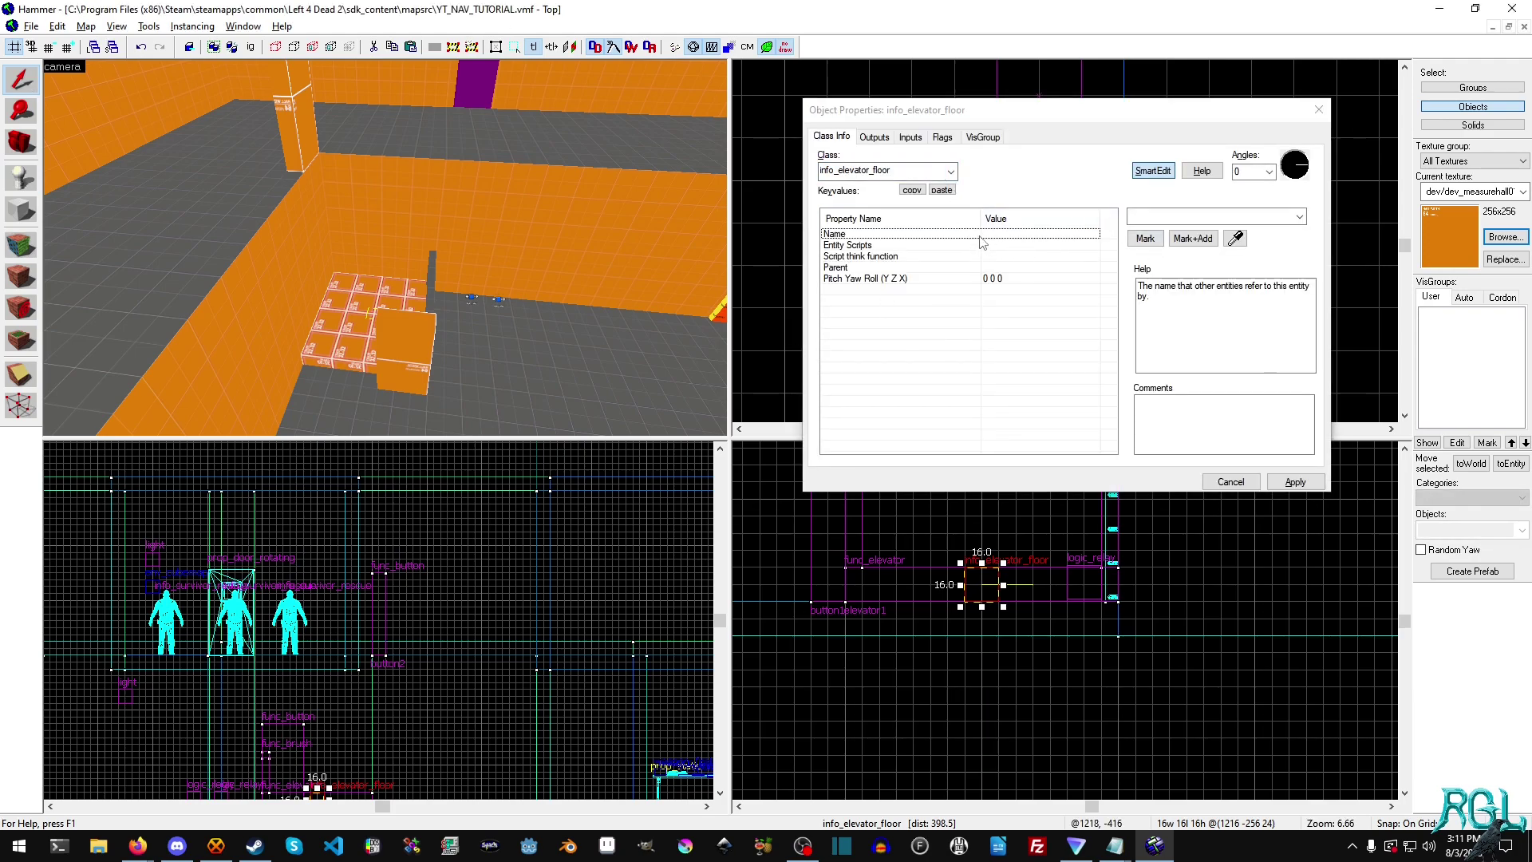
{"action": "left_click", "coordinate": [1158, 216]}
{"action": "type", "text": "elev"}
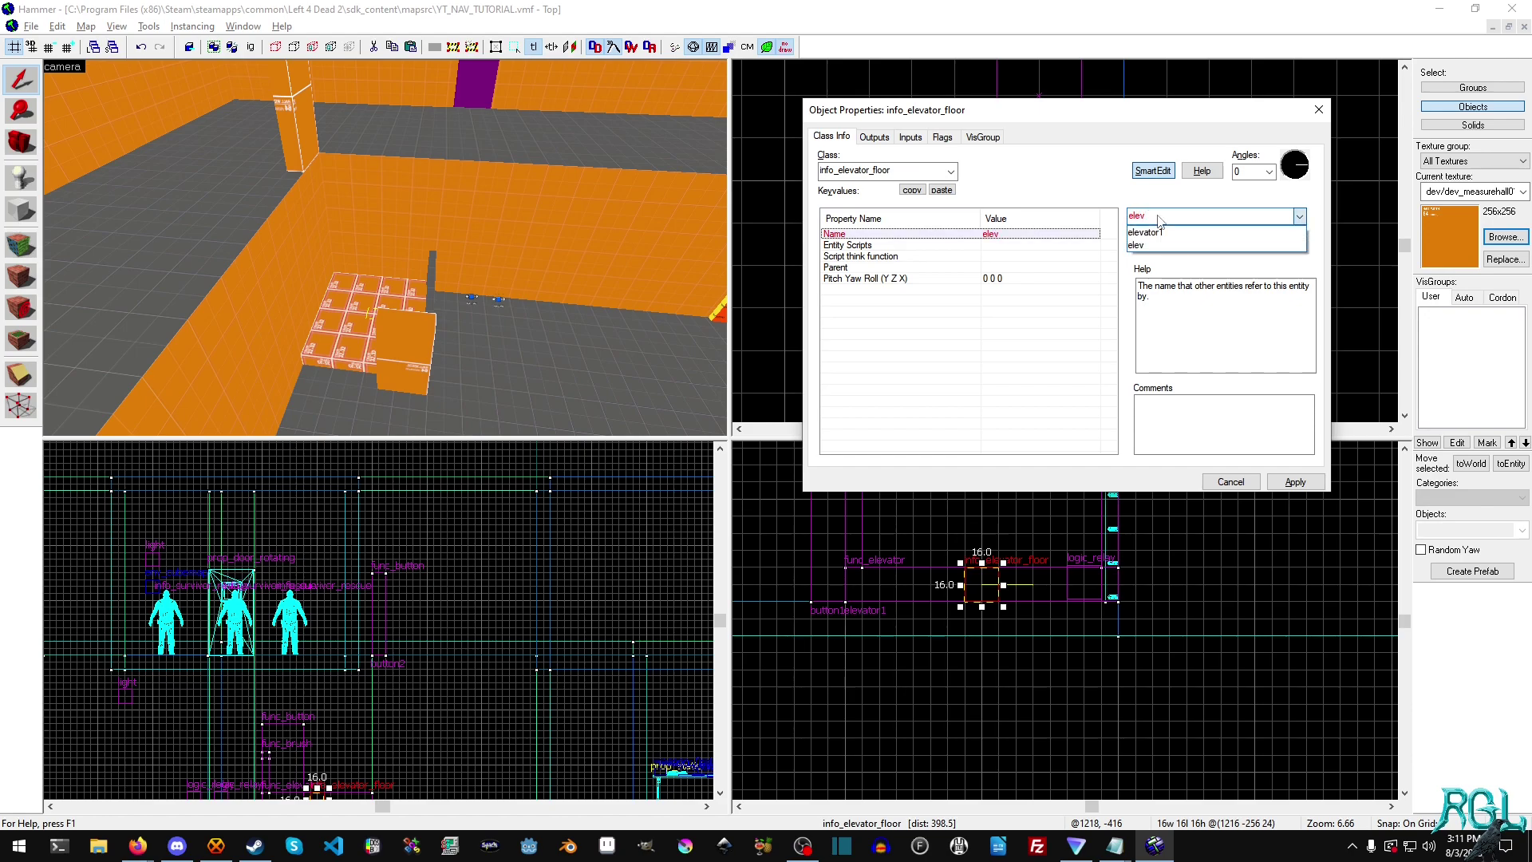
{"action": "key", "text": "Down"}
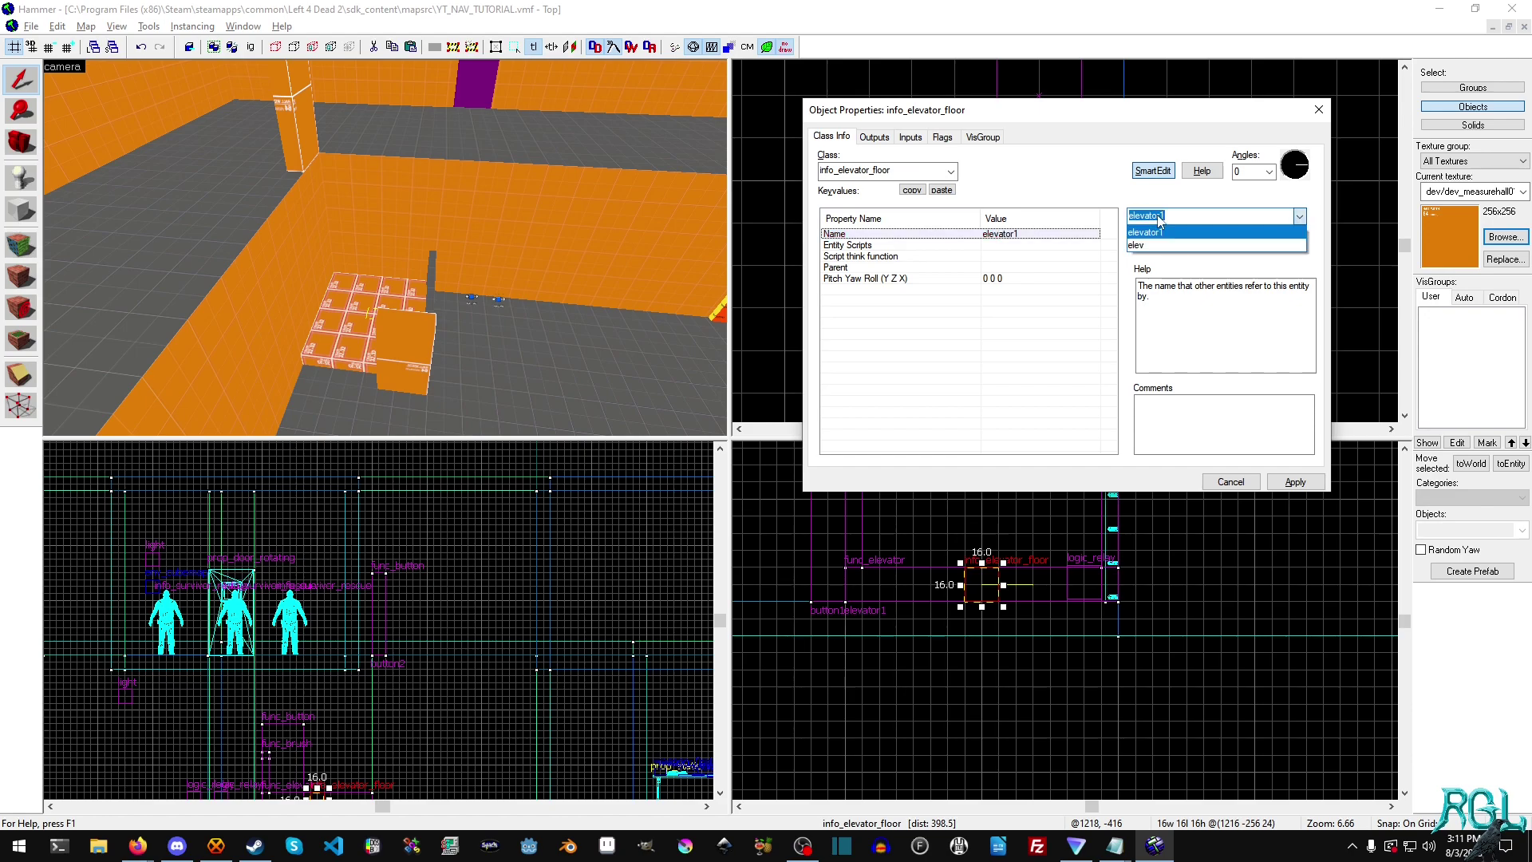
{"action": "key", "text": "End"}
{"action": "type", "text": "_bo"}
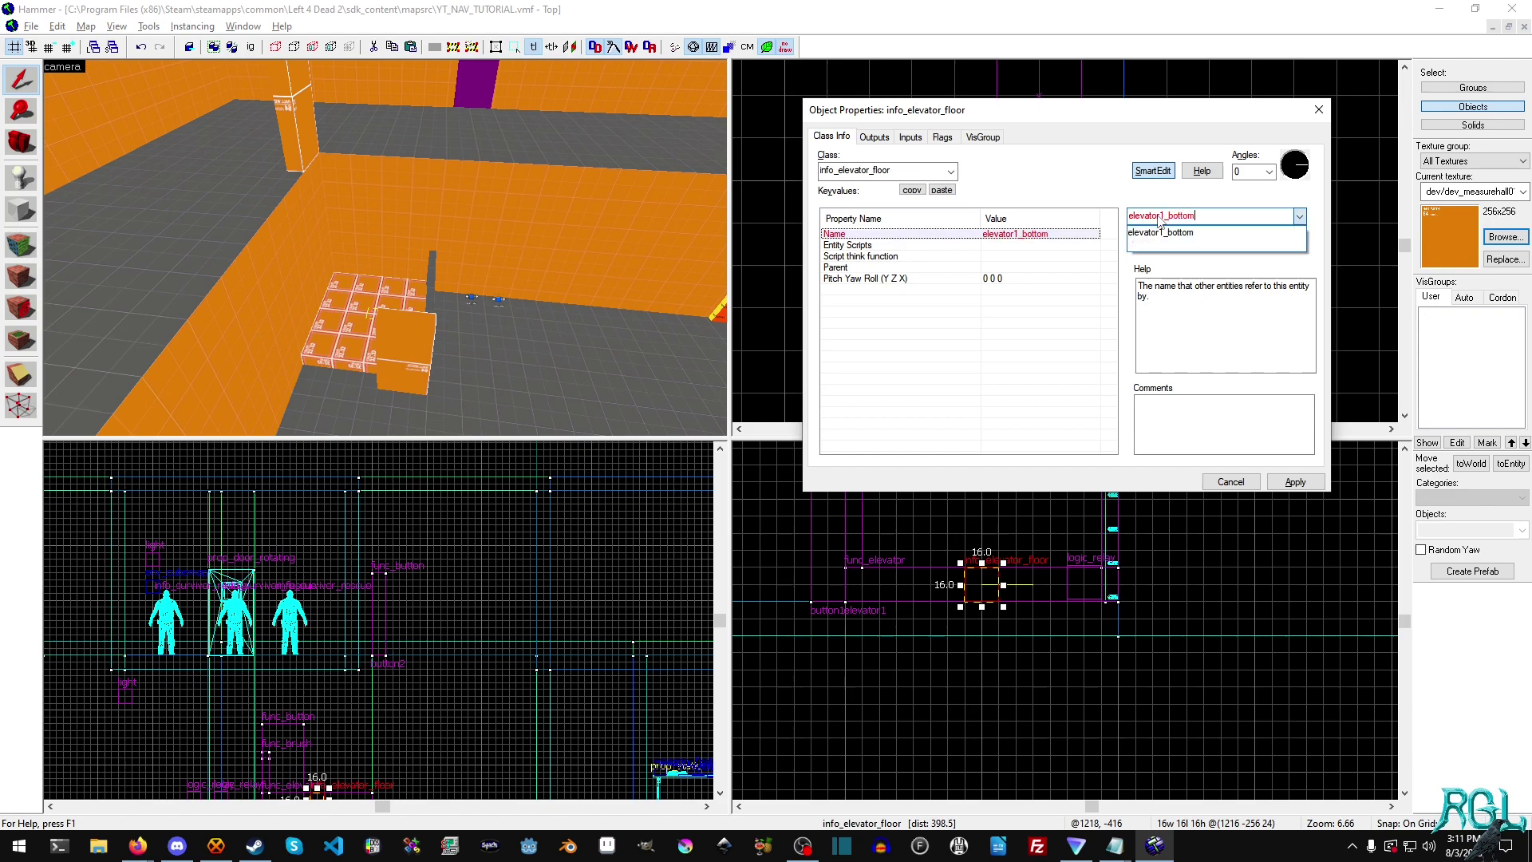
{"action": "left_click", "coordinate": [1296, 483]}
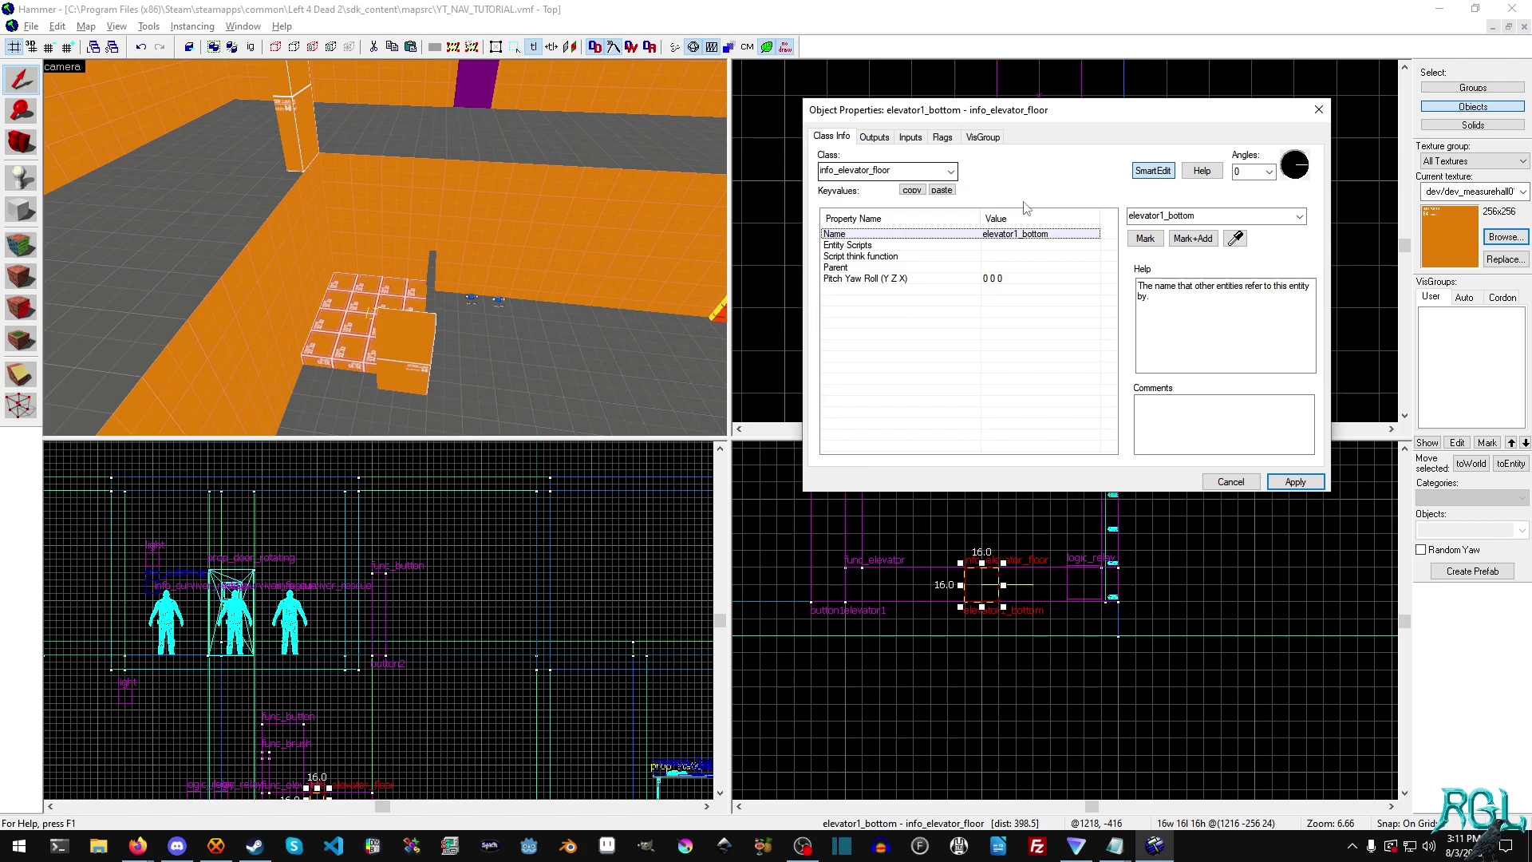
{"action": "left_click", "coordinate": [1300, 218]}
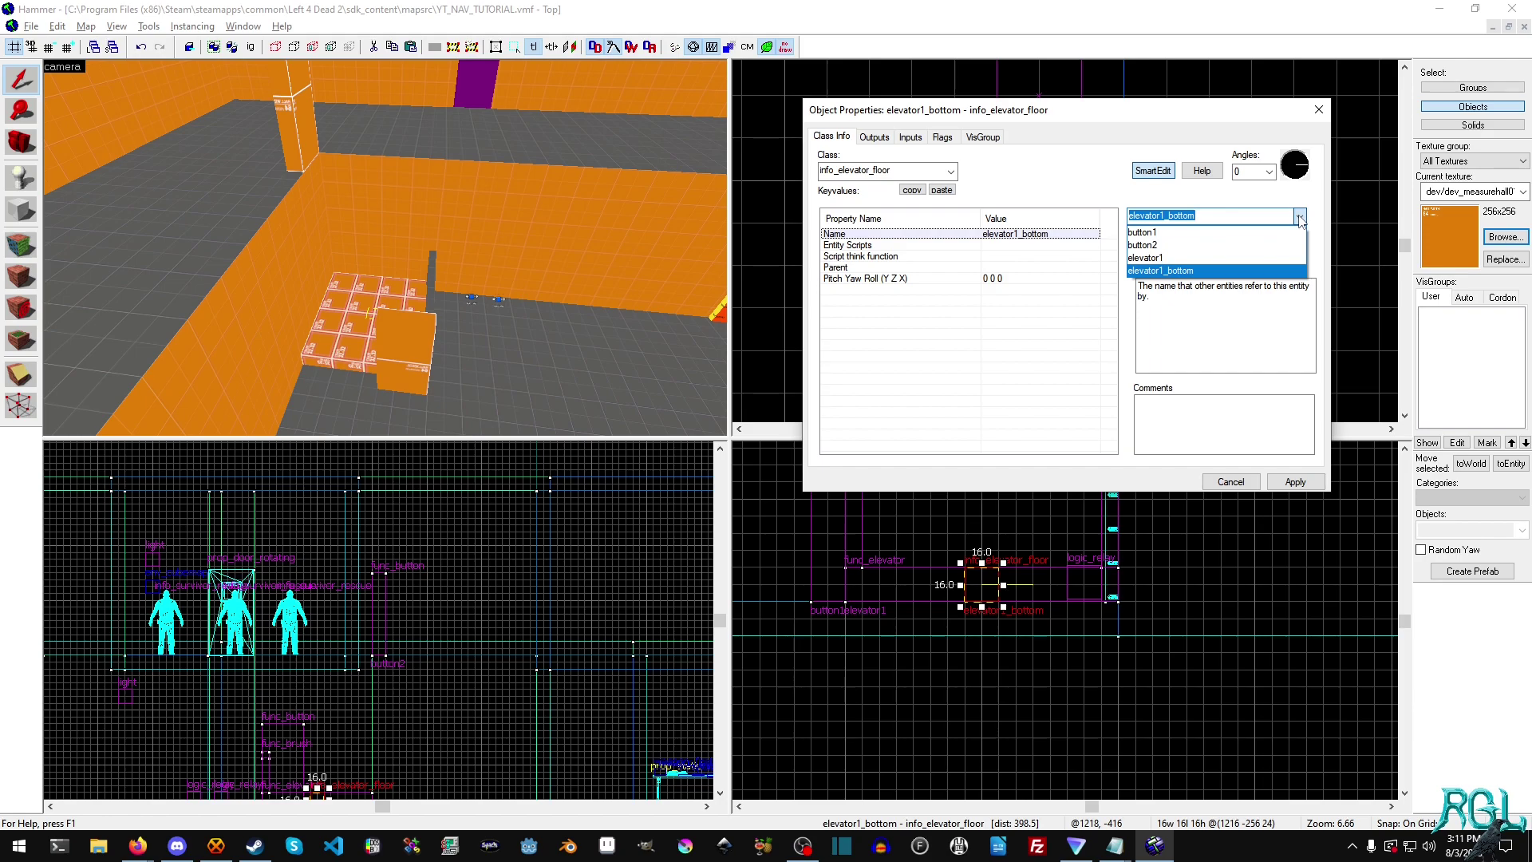
{"action": "left_click", "coordinate": [1300, 218]}
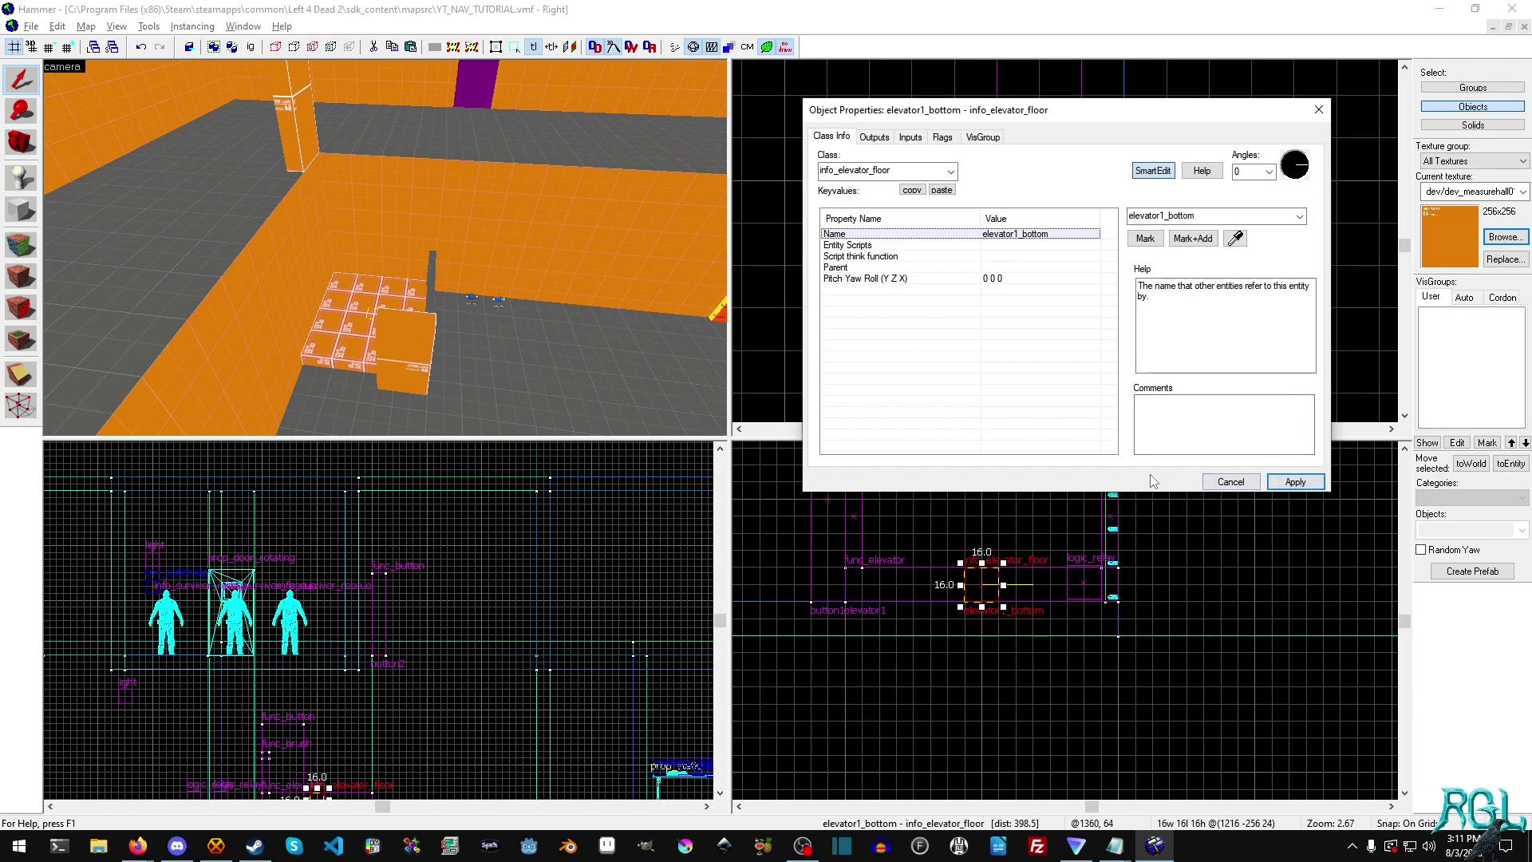
{"action": "left_click", "coordinate": [1230, 482]}
{"action": "scroll", "coordinate": [1017, 558], "scroll_direction": "down", "scroll_amount": 3}
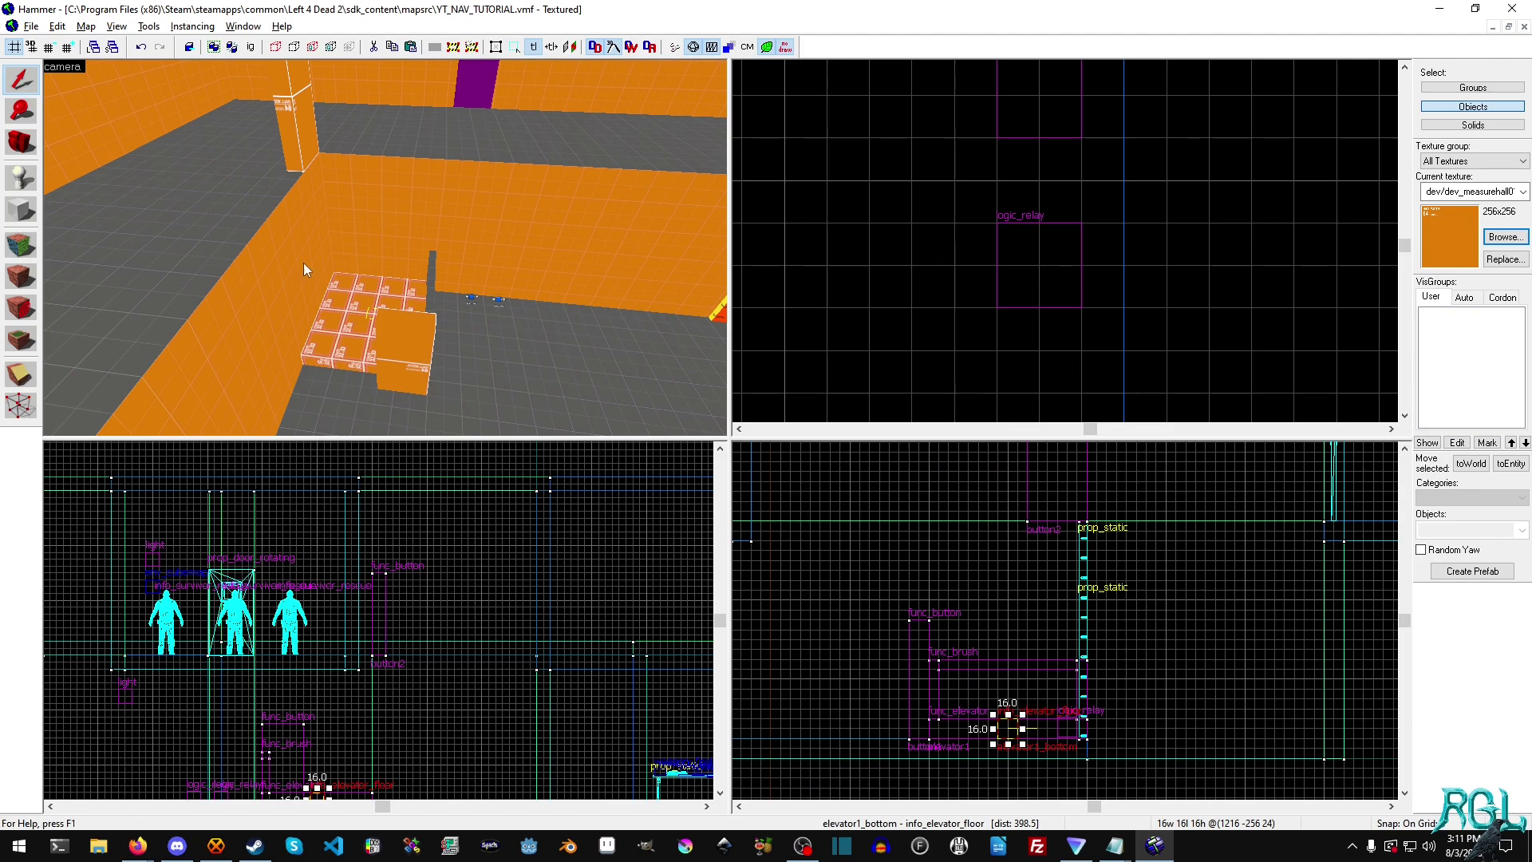
{"action": "left_click", "coordinate": [365, 341]}
{"action": "scroll", "coordinate": [1021, 559], "scroll_direction": "up", "scroll_amount": 6}
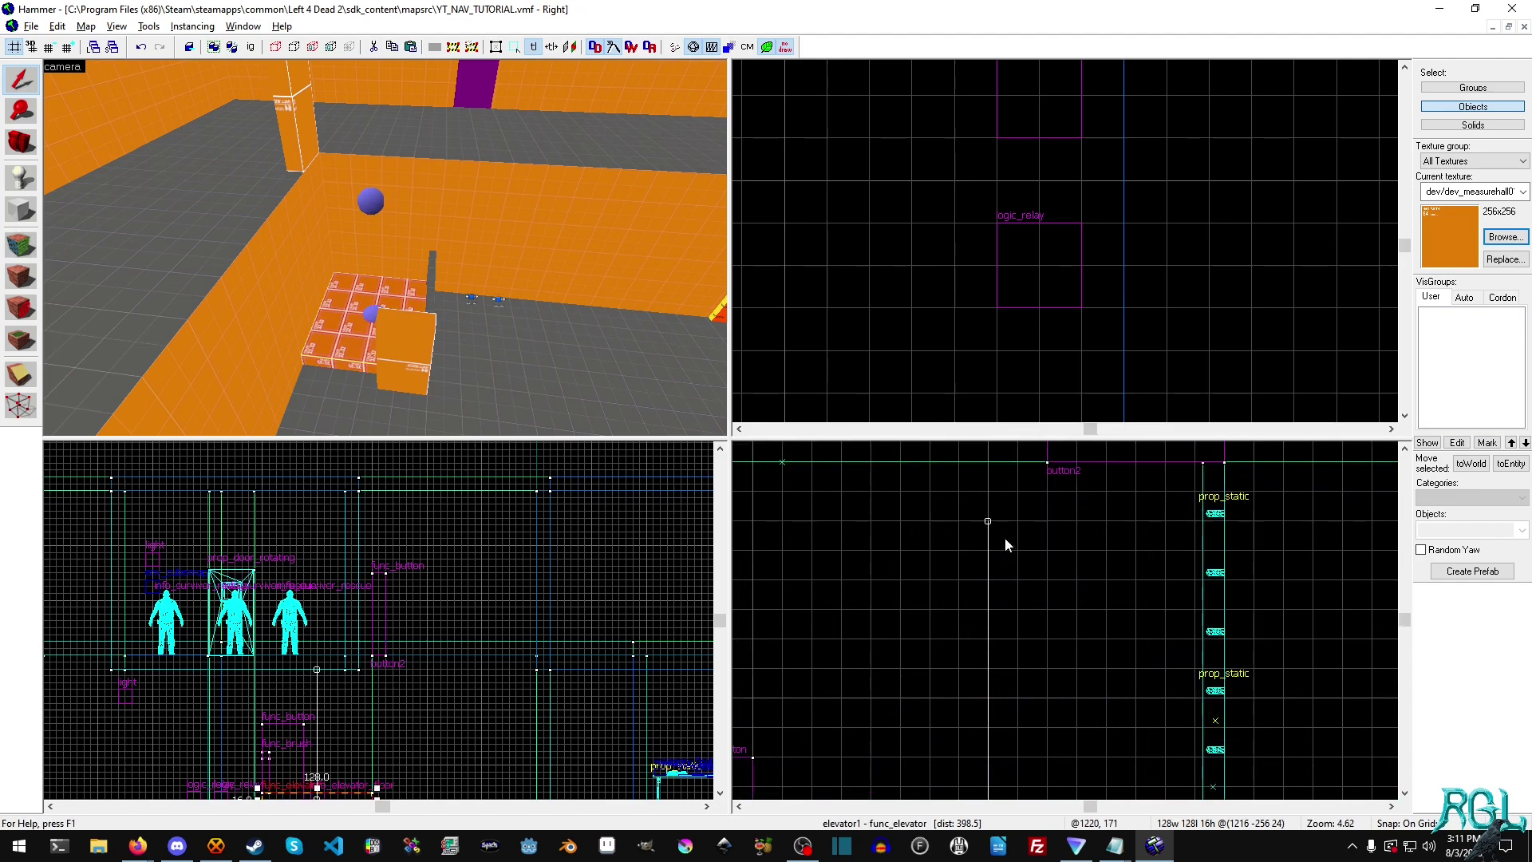
{"action": "key", "text": "ctrl+e"}
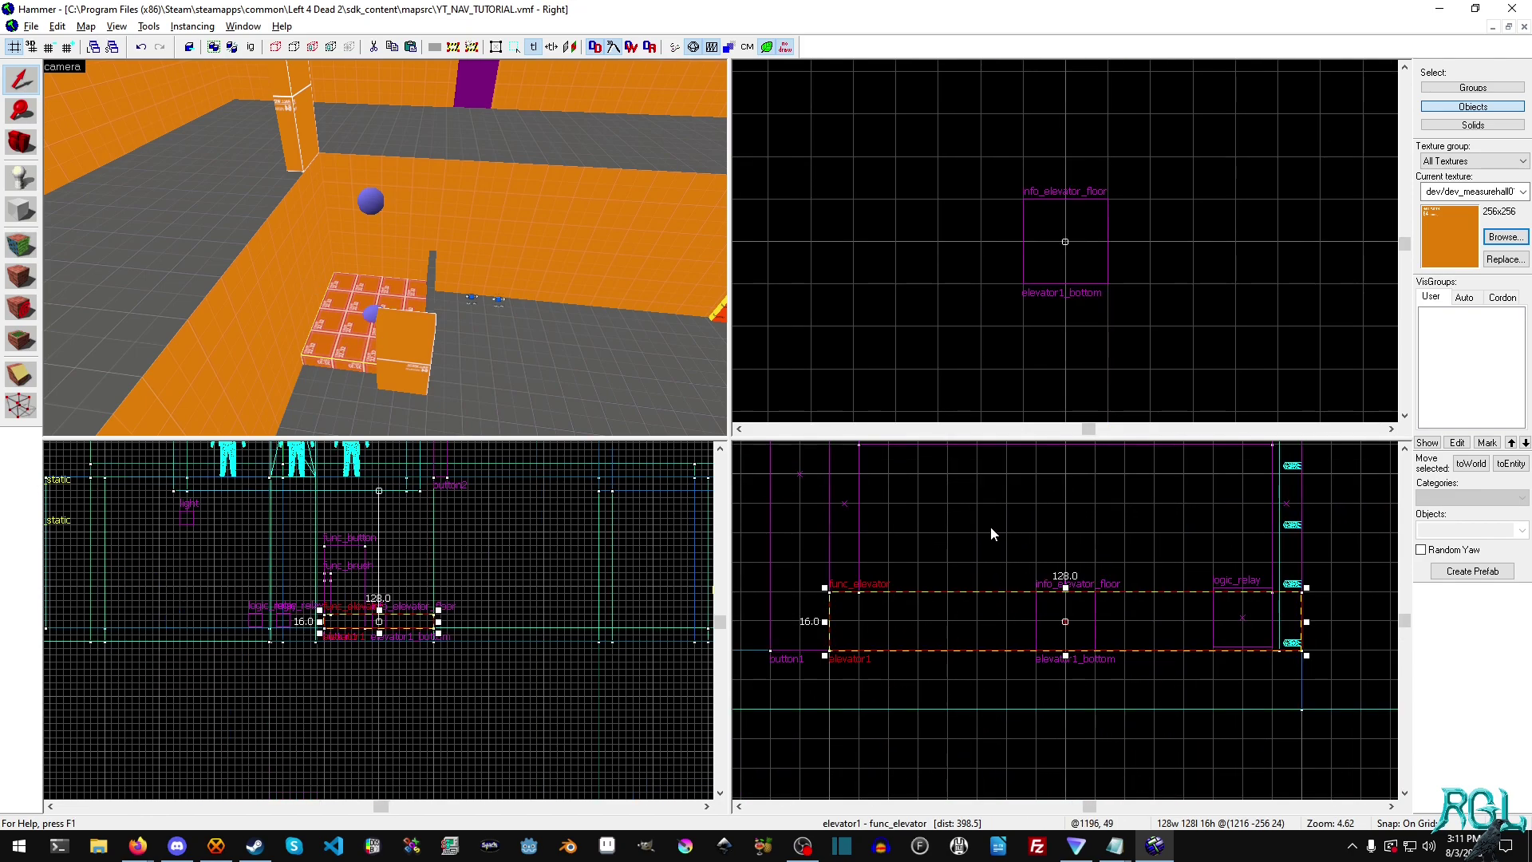
{"action": "scroll", "coordinate": [1023, 530], "scroll_direction": "down", "scroll_amount": 6}
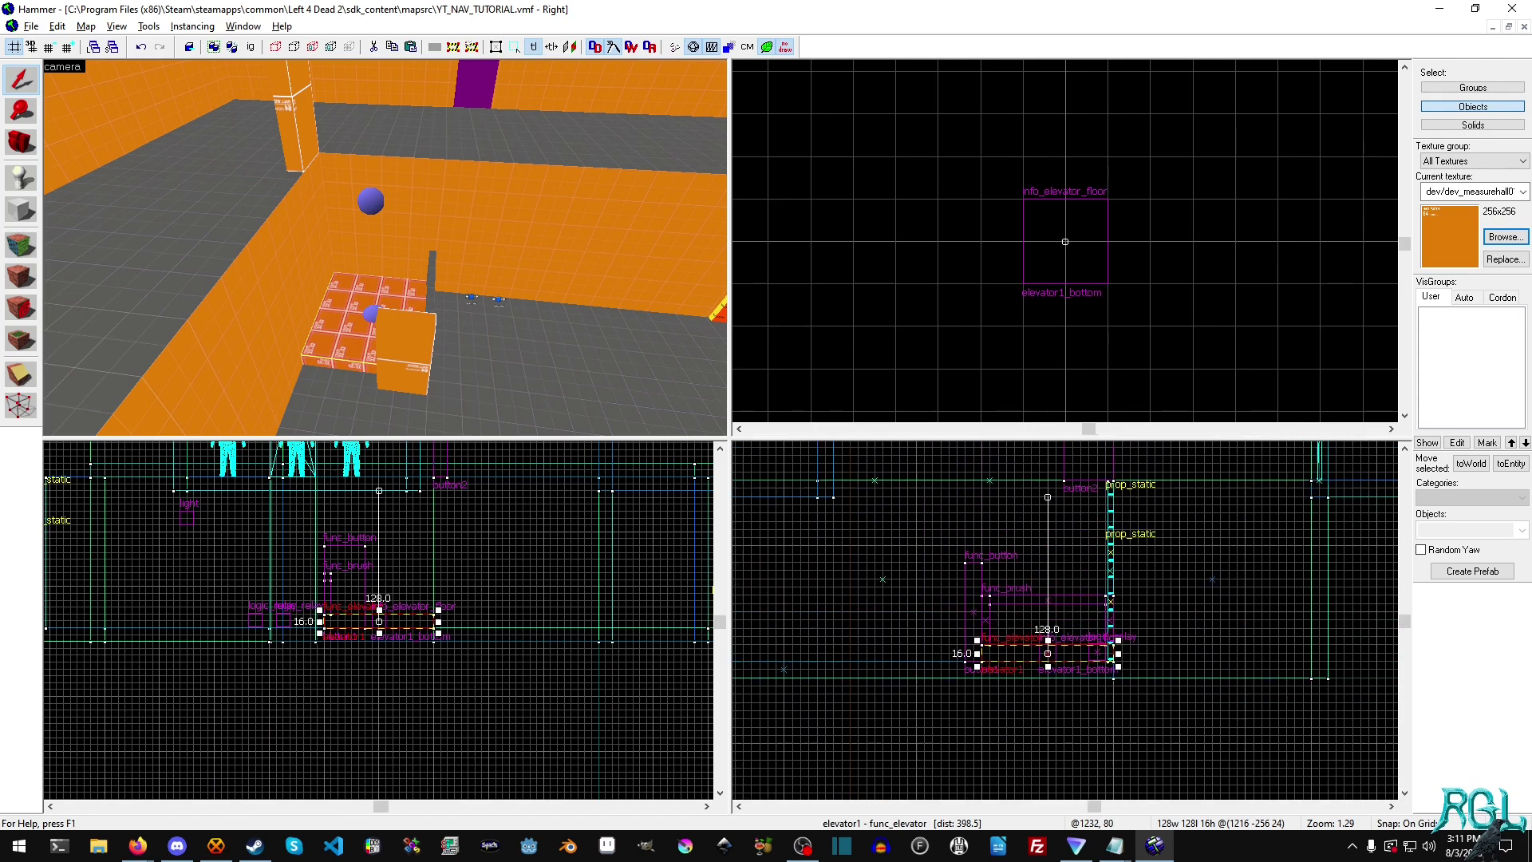
{"action": "scroll", "coordinate": [1060, 559], "scroll_direction": "up", "scroll_amount": 5}
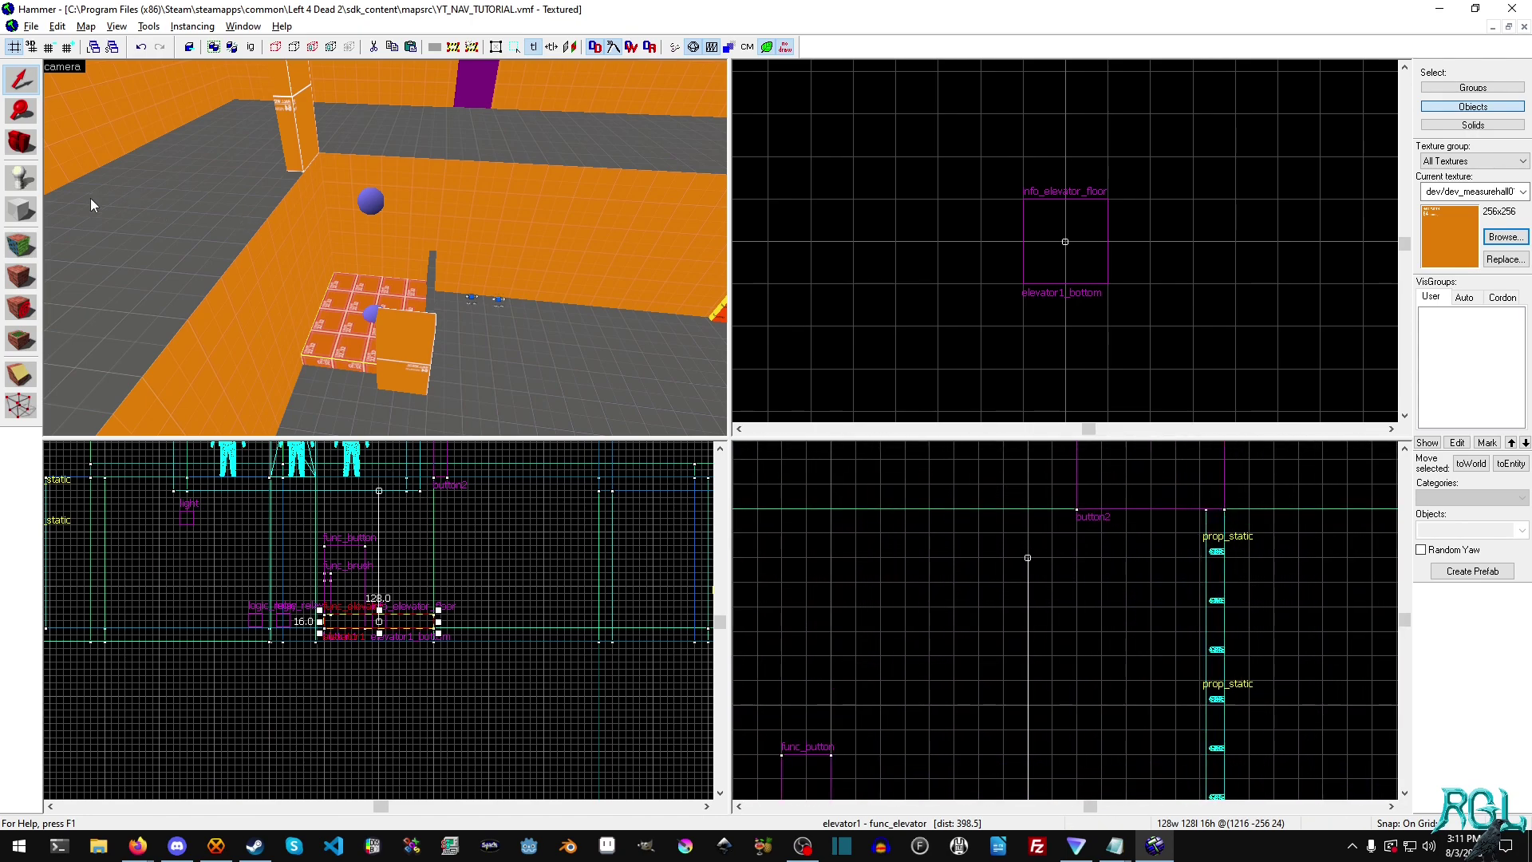
{"action": "left_click", "coordinate": [35, 179]}
{"action": "left_click", "coordinate": [1029, 558]}
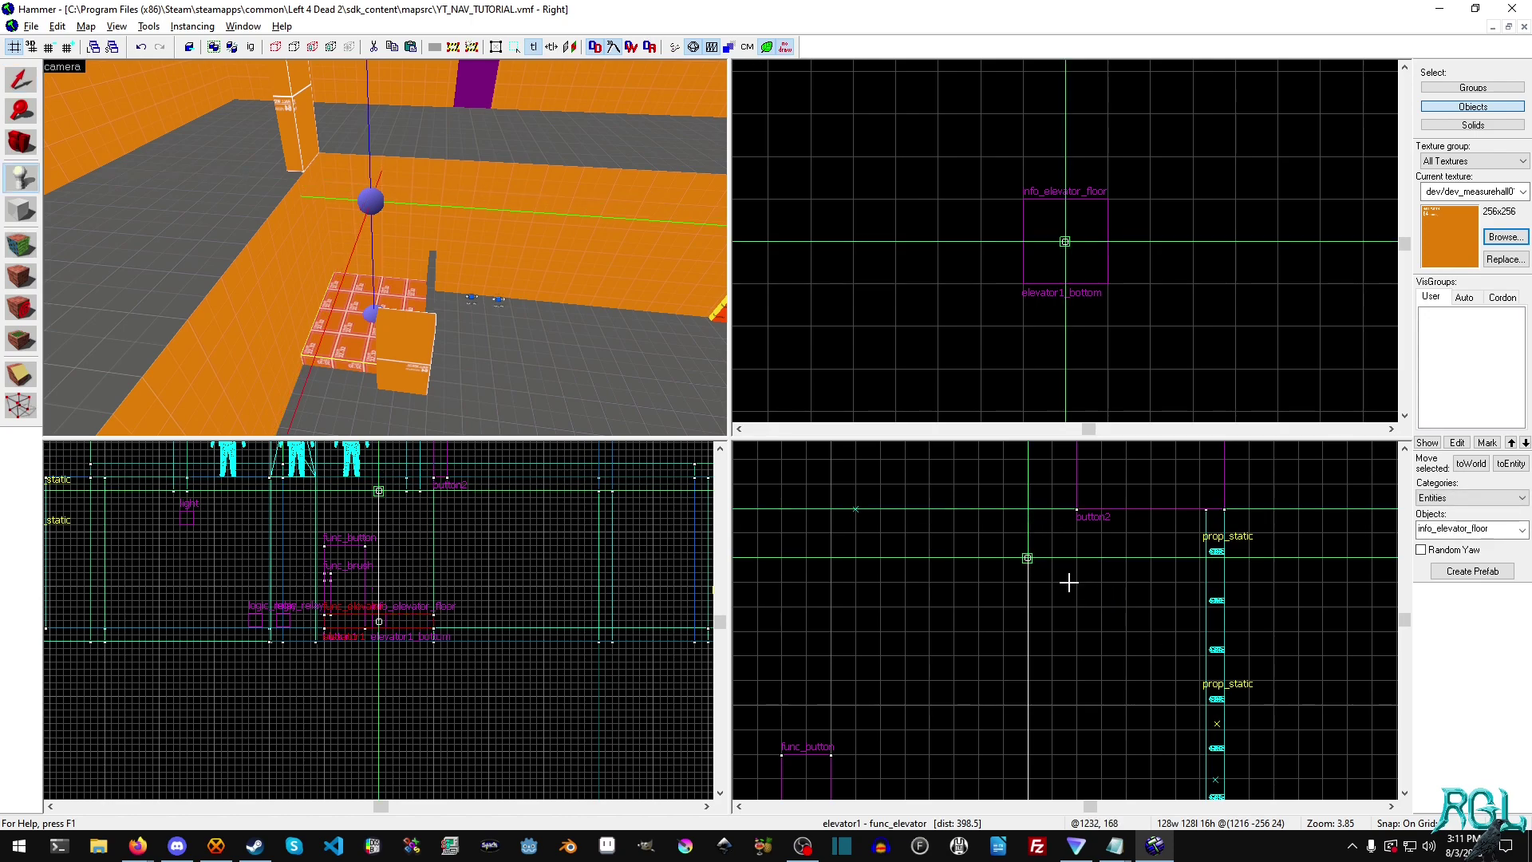
{"action": "key", "text": "Return"}
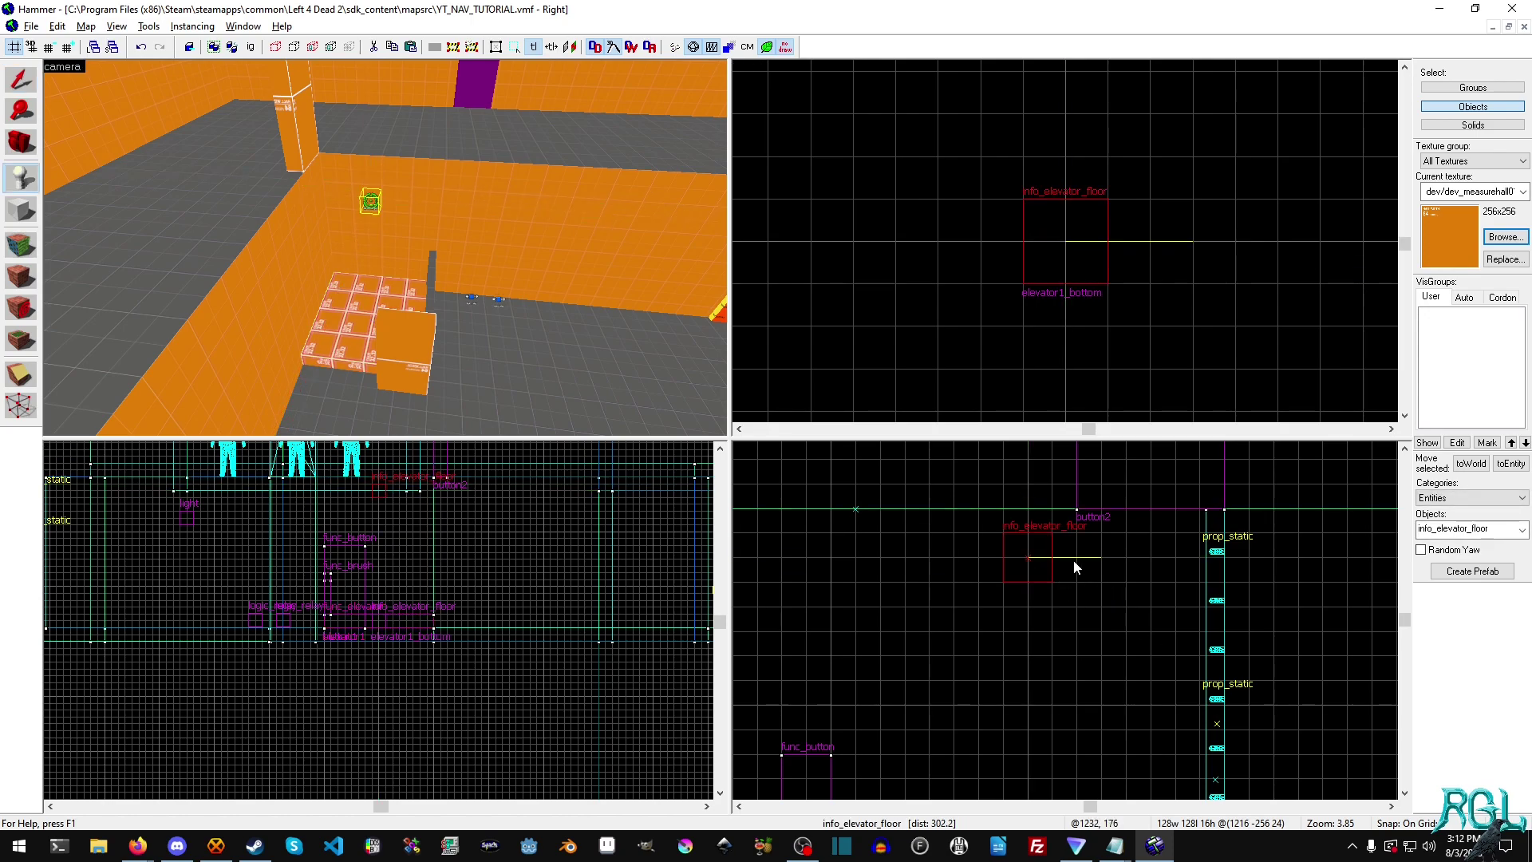
Name the upper info_elevator_floor entity elevator1_top, apply the name, close its object properties and clear the selection
{"action": "key", "text": "alt+Return"}
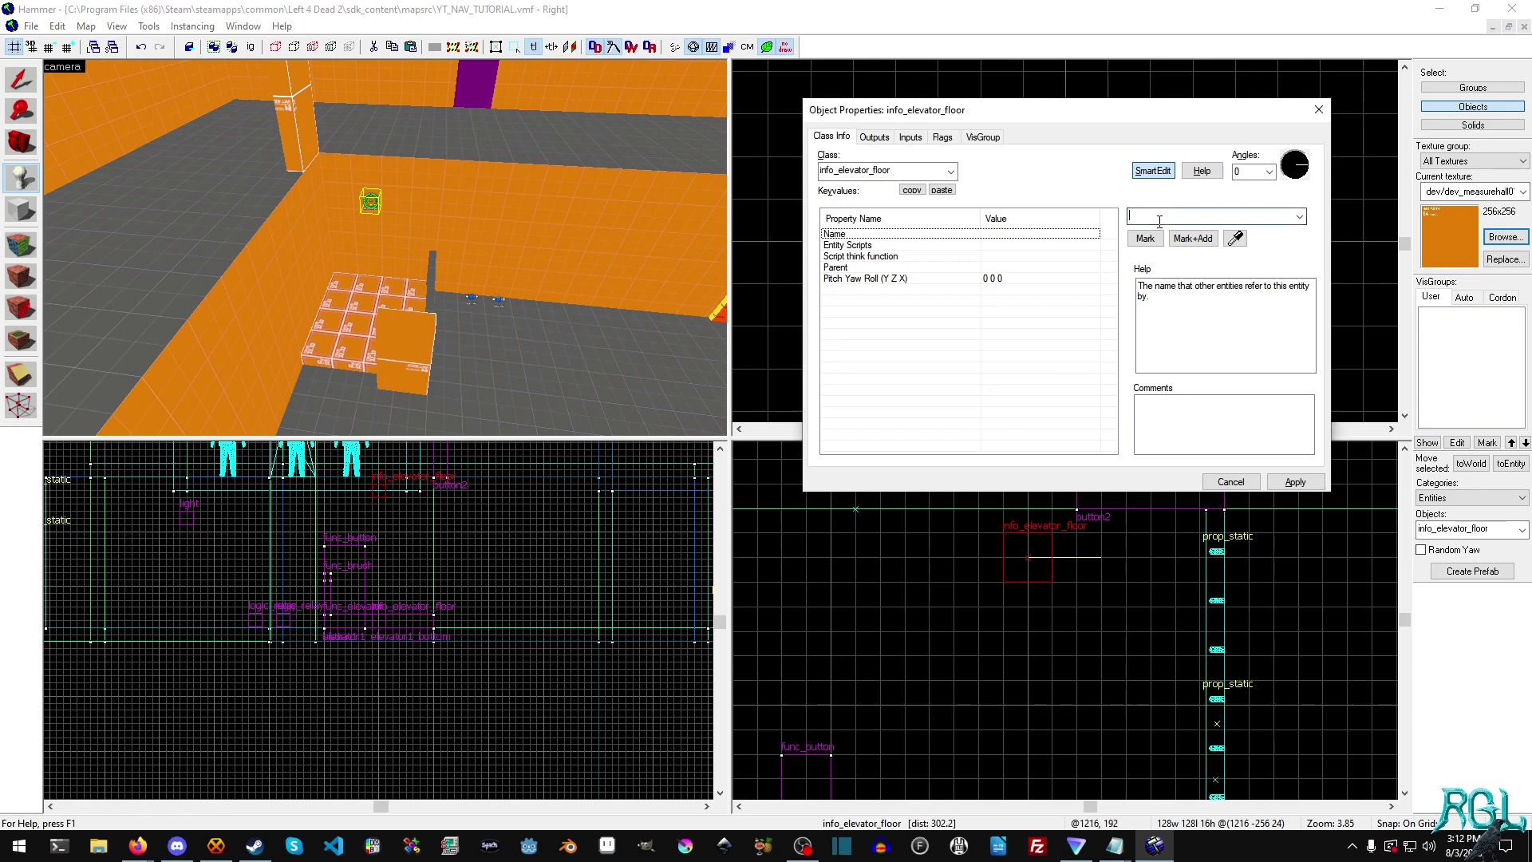
{"action": "left_click", "coordinate": [1157, 216]}
{"action": "type", "text": "elevator1"}
{"action": "type", "text": "_bott"}
{"action": "type", "text": "top"}
{"action": "left_click", "coordinate": [1296, 482]}
{"action": "left_click", "coordinate": [1297, 482]}
{"action": "left_click", "coordinate": [1259, 481]}
{"action": "key", "text": "shift+s"}
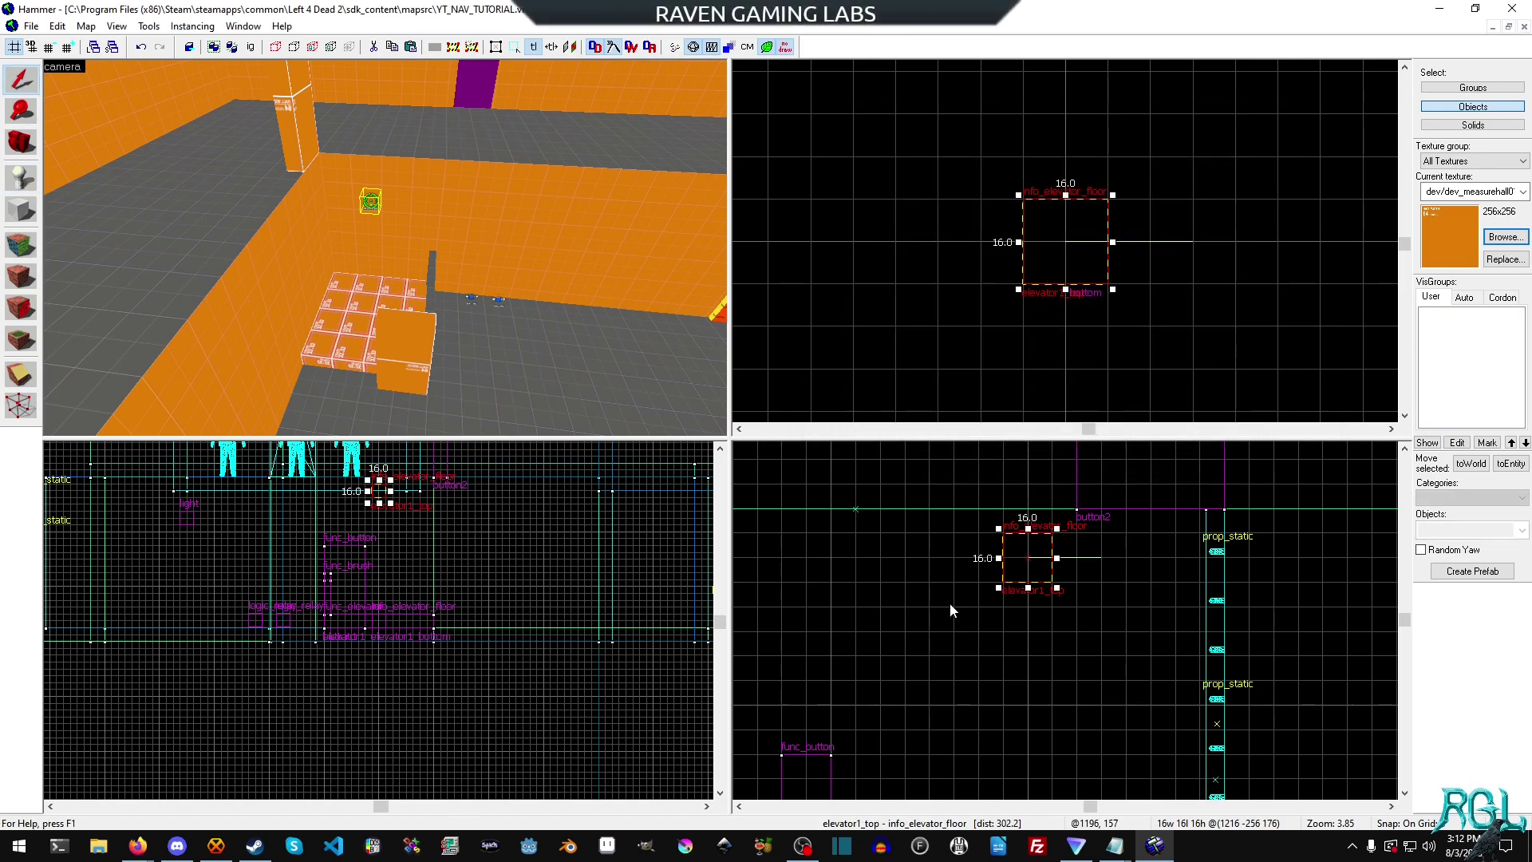
{"action": "left_click", "coordinate": [863, 494]}
{"action": "scroll", "coordinate": [863, 489], "scroll_direction": "down", "scroll_amount": 2}
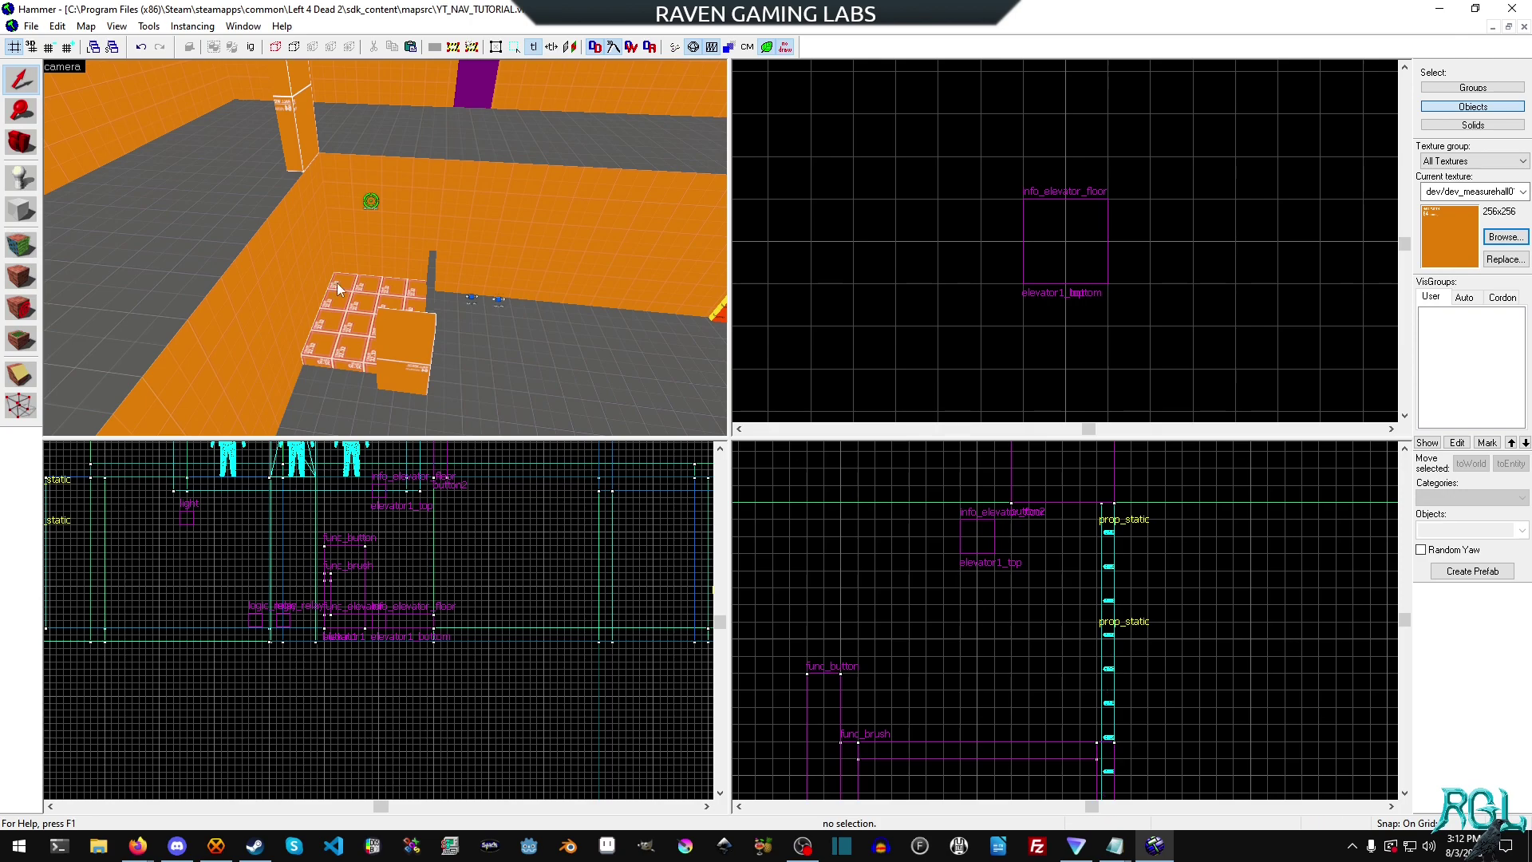
{"action": "double_click", "coordinate": [305, 105]}
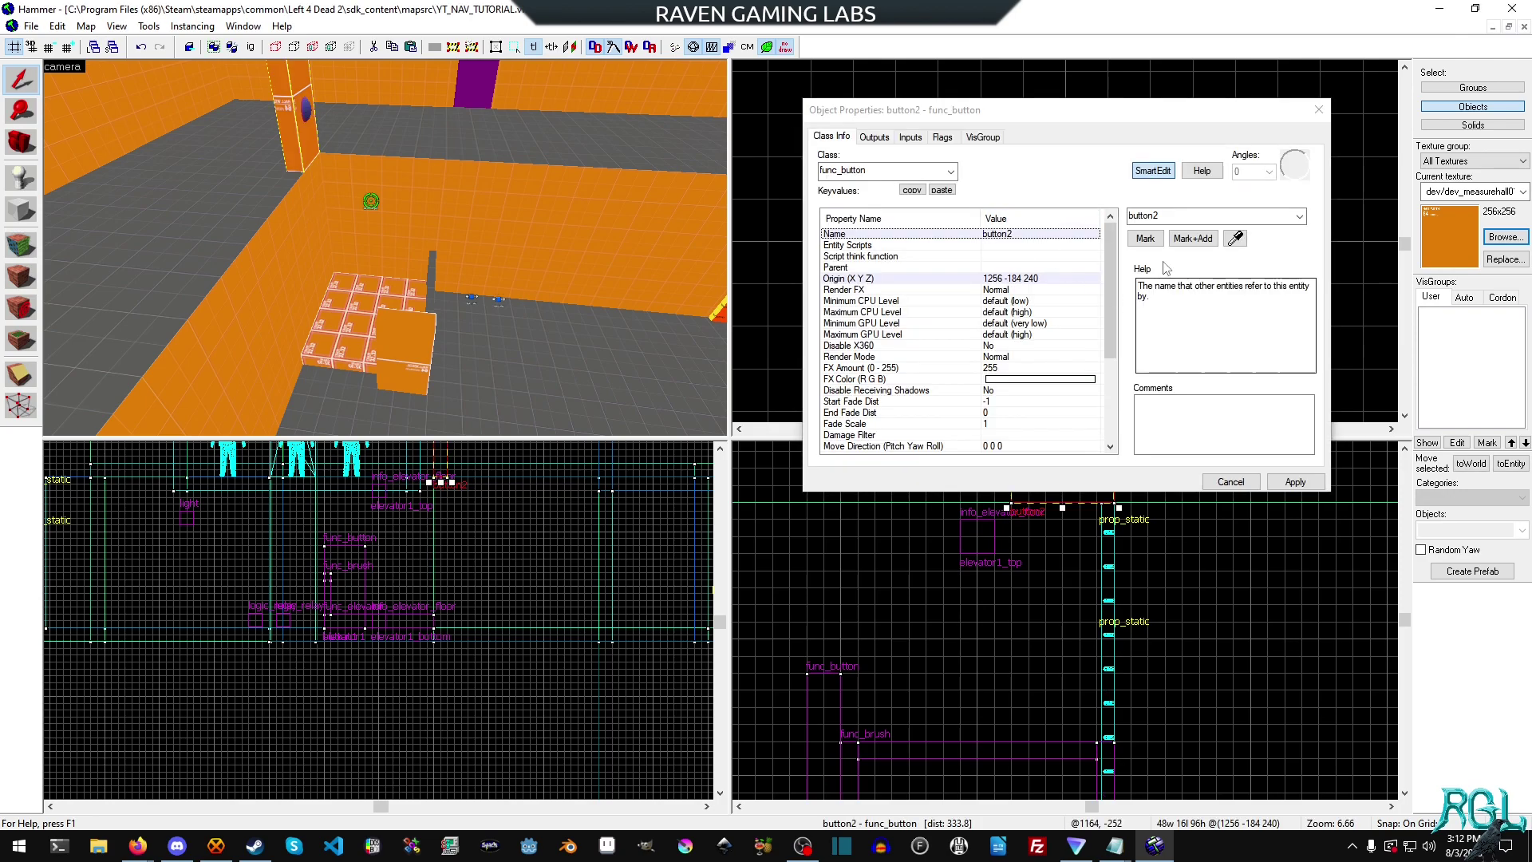
{"action": "left_click", "coordinate": [875, 137]}
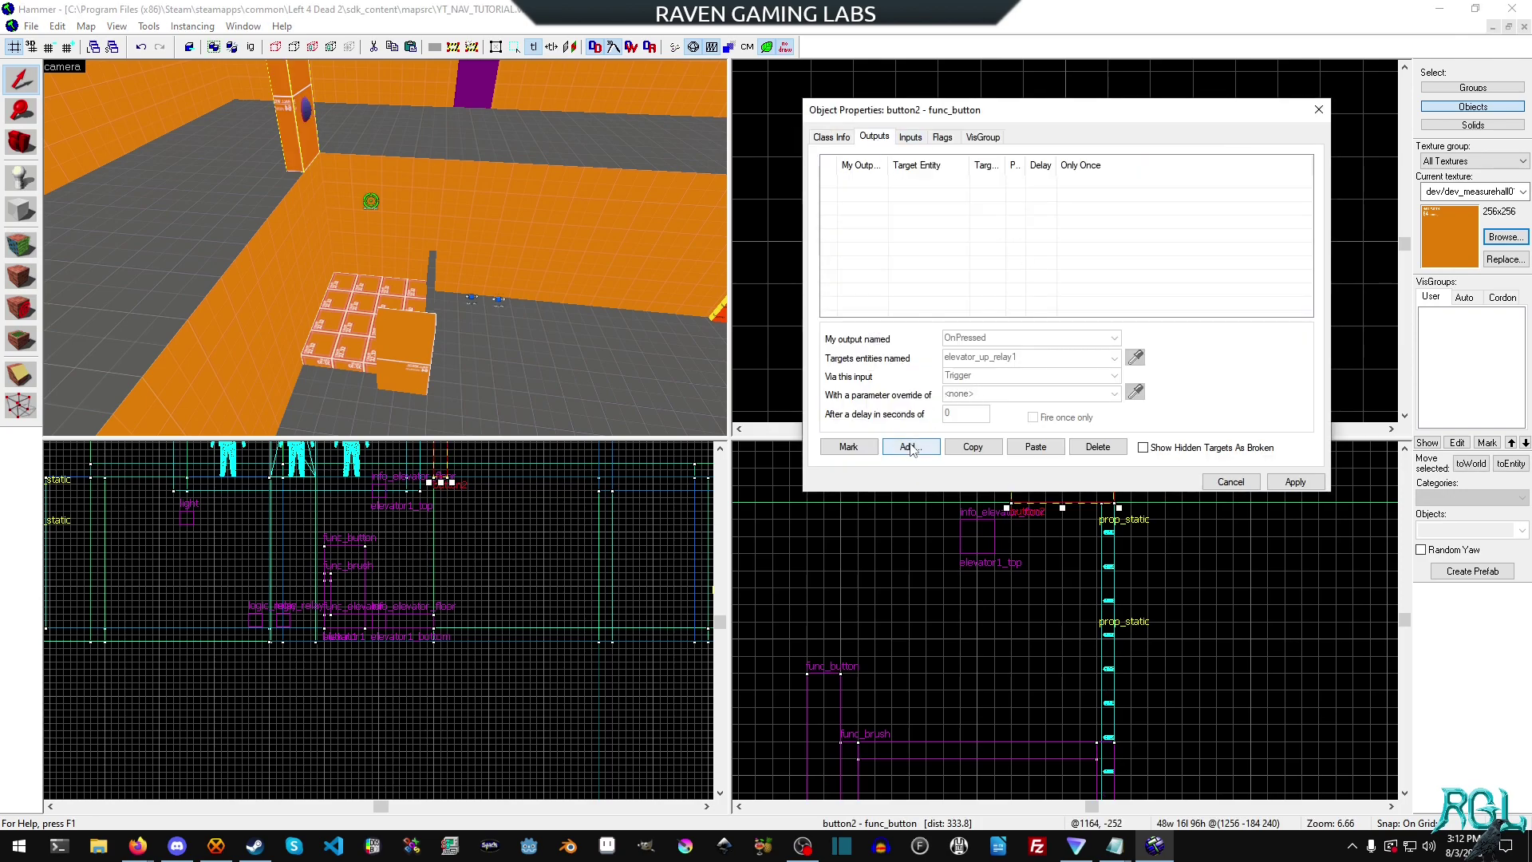
{"action": "left_click", "coordinate": [1231, 482]}
Name the logic_relay nearest the elevator railing elevator1_control_top and apply the name
{"action": "double_click", "coordinate": [472, 299]}
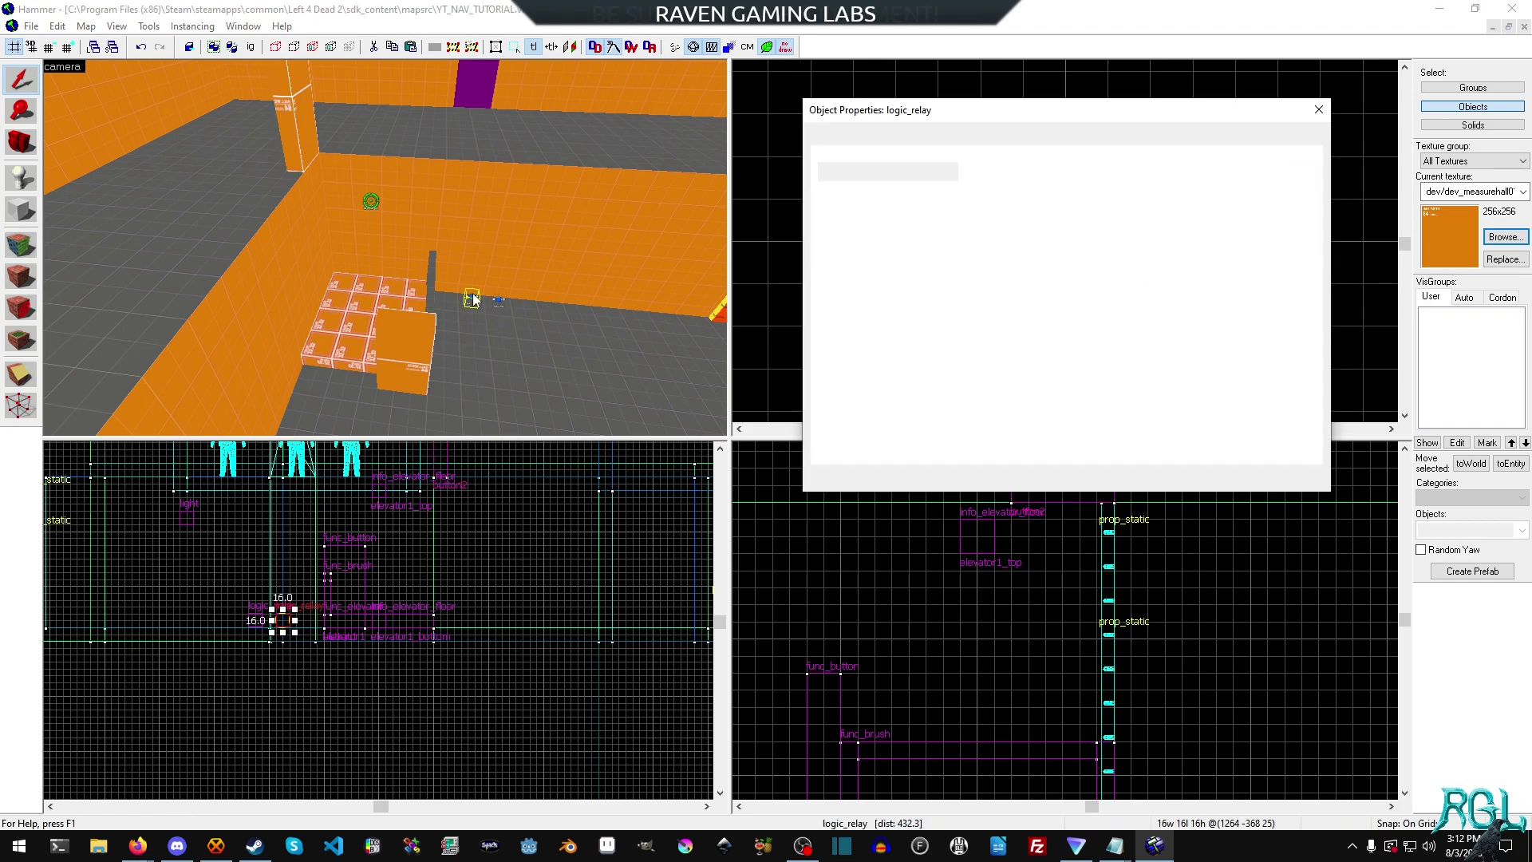
{"action": "left_click", "coordinate": [874, 139]}
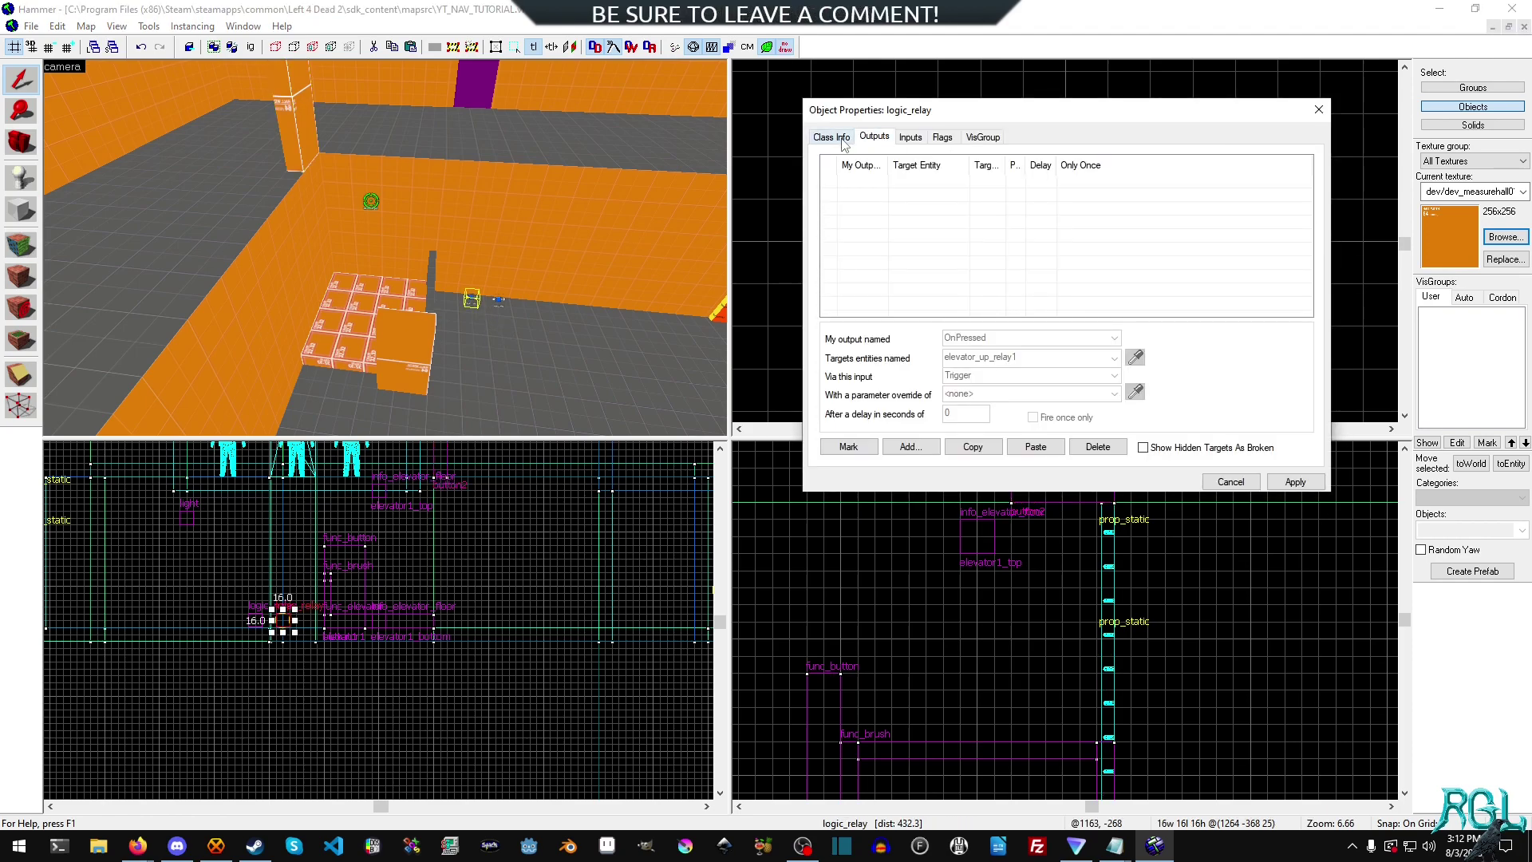
{"action": "left_click", "coordinate": [843, 138]}
{"action": "left_click", "coordinate": [1135, 219]}
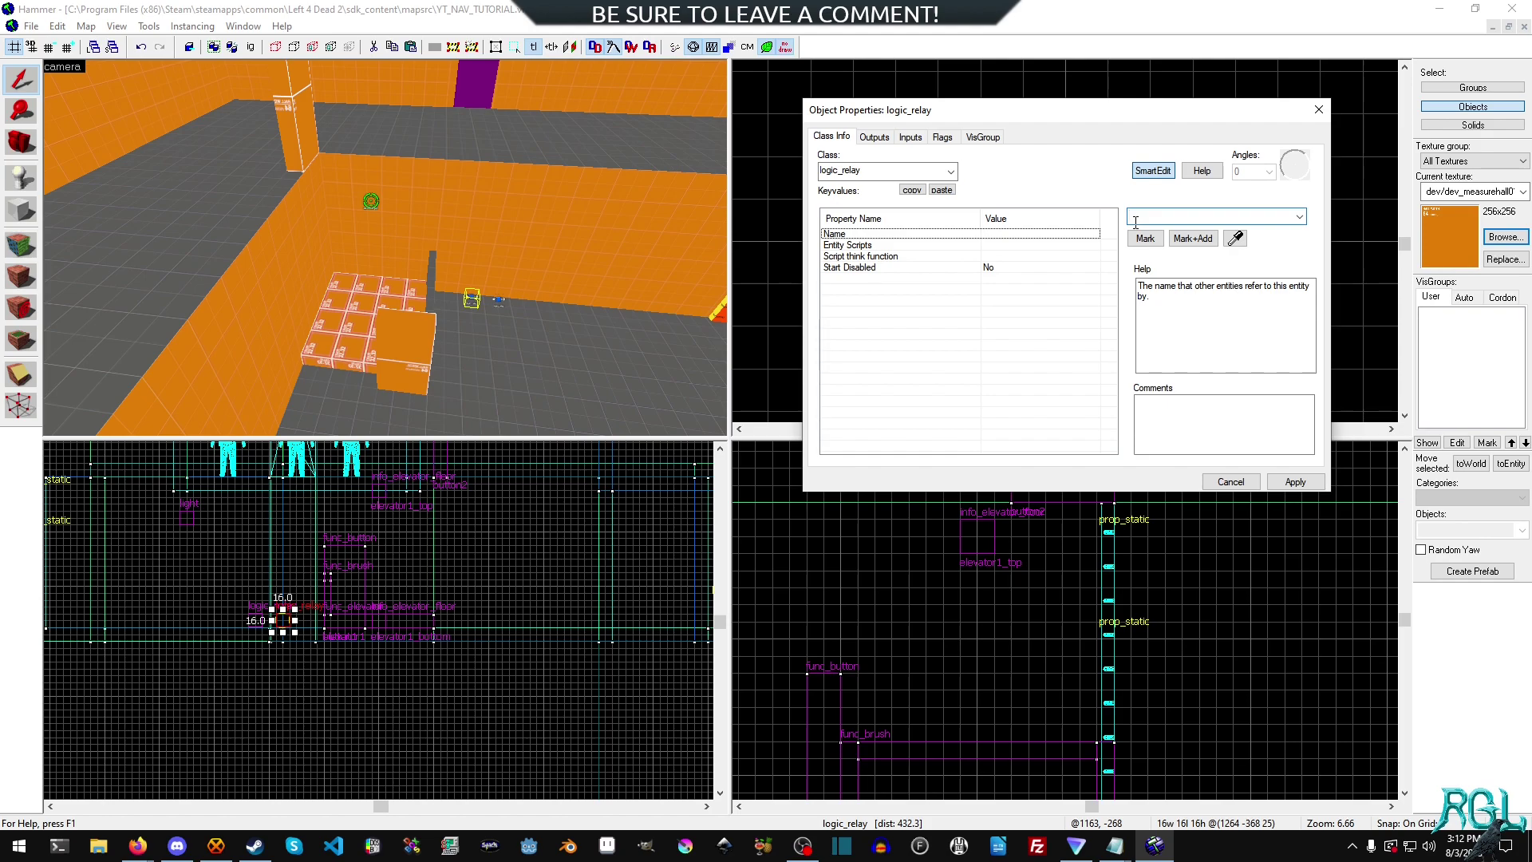
{"action": "type", "text": "ele"}
{"action": "key", "text": "Down"}
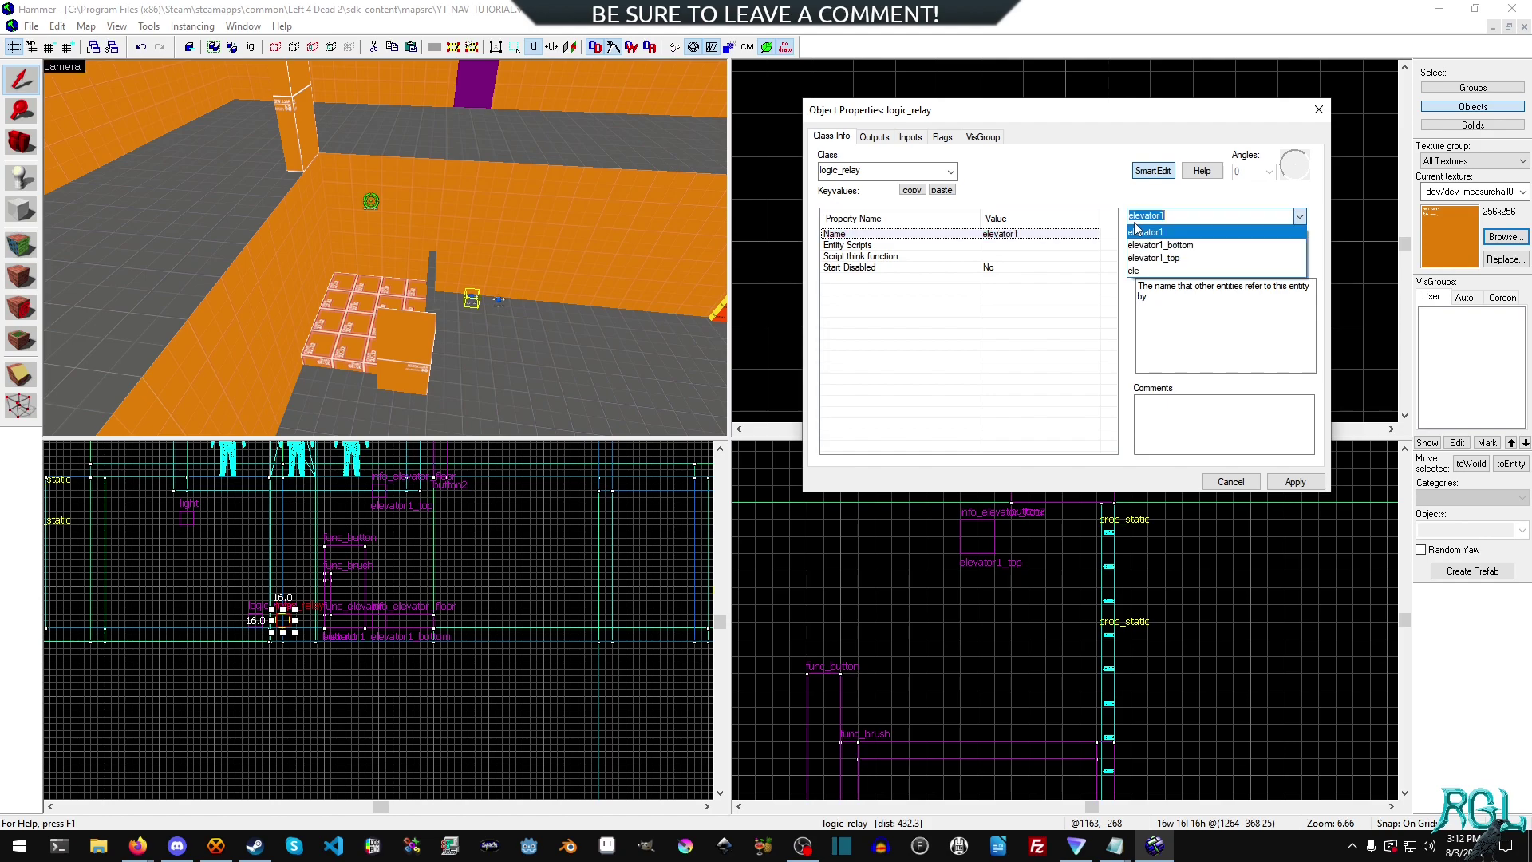
{"action": "key", "text": "End"}
{"action": "type", "text": "_"}
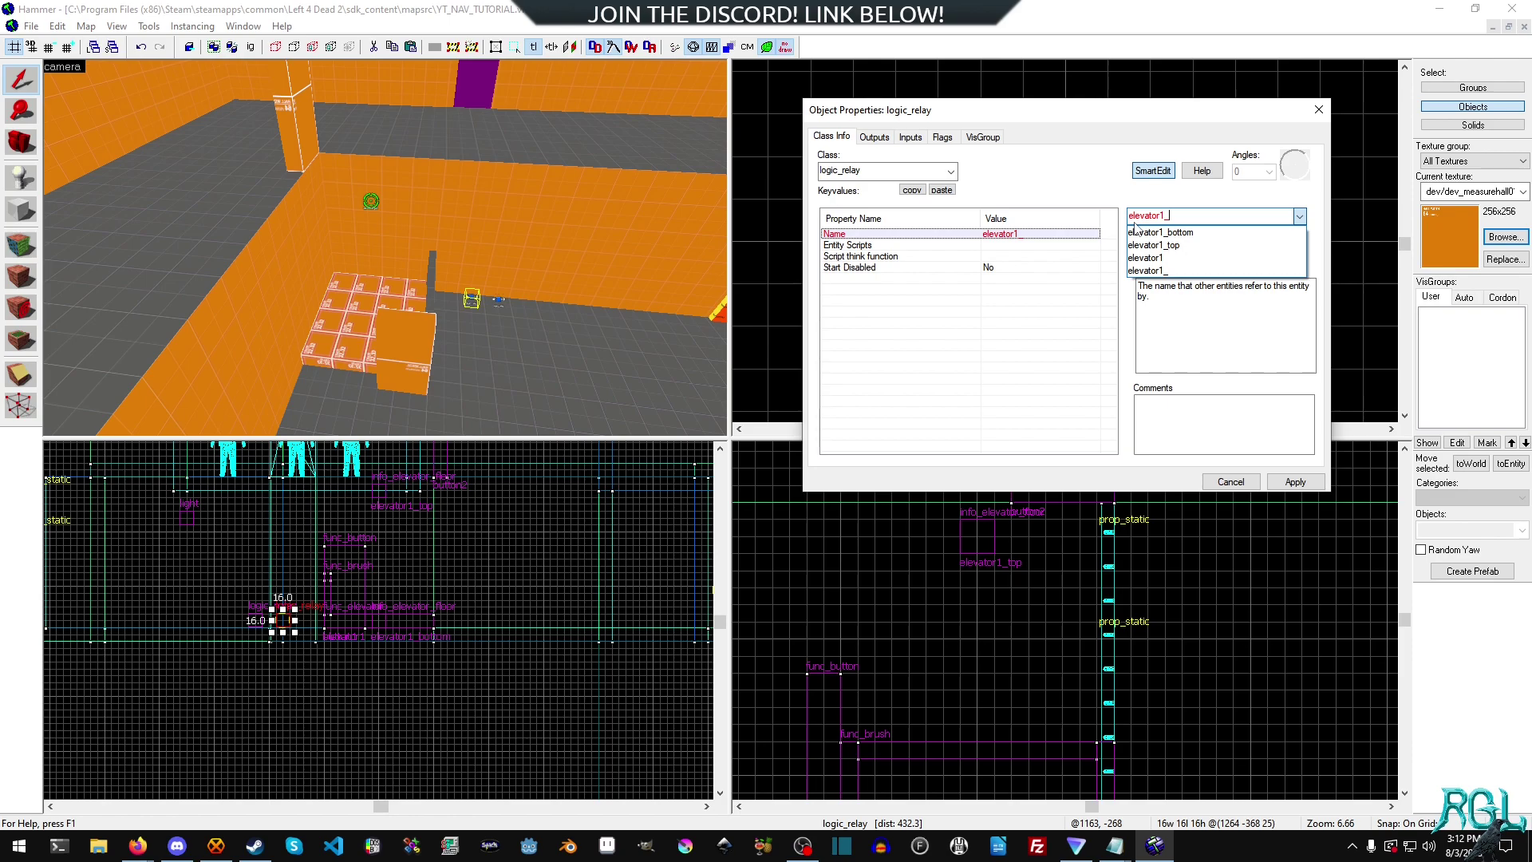
{"action": "type", "text": "control_top"}
{"action": "left_click", "coordinate": [1292, 487]}
{"action": "left_click", "coordinate": [1296, 483]}
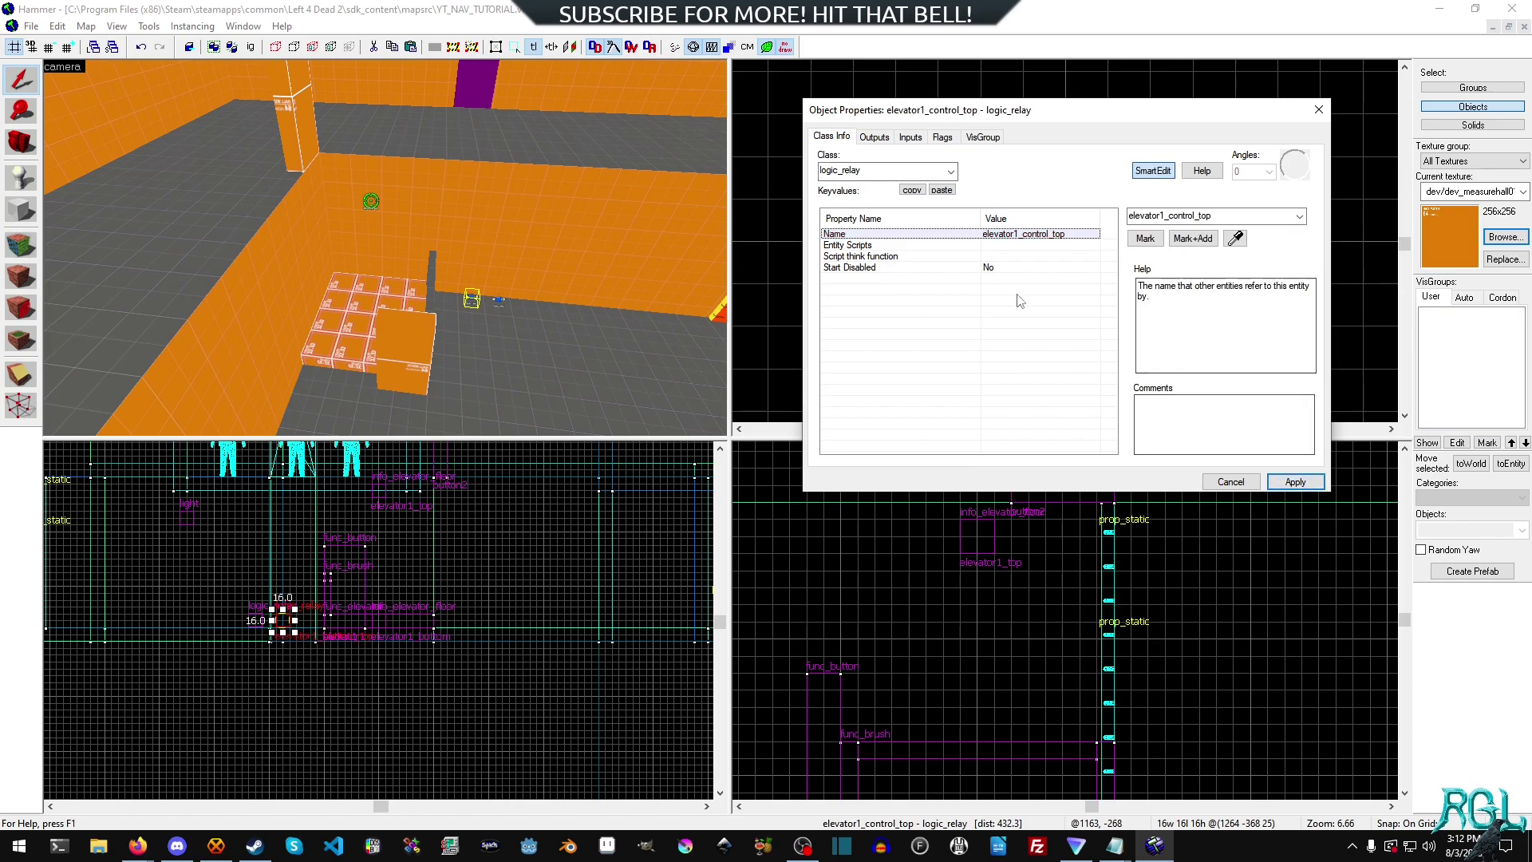
Add an OnPressed output to the button1 func_button that sends Trigger to elevator1_control_top, apply it and close its properties
{"action": "left_click", "coordinate": [466, 345]}
{"action": "left_click", "coordinate": [410, 343]}
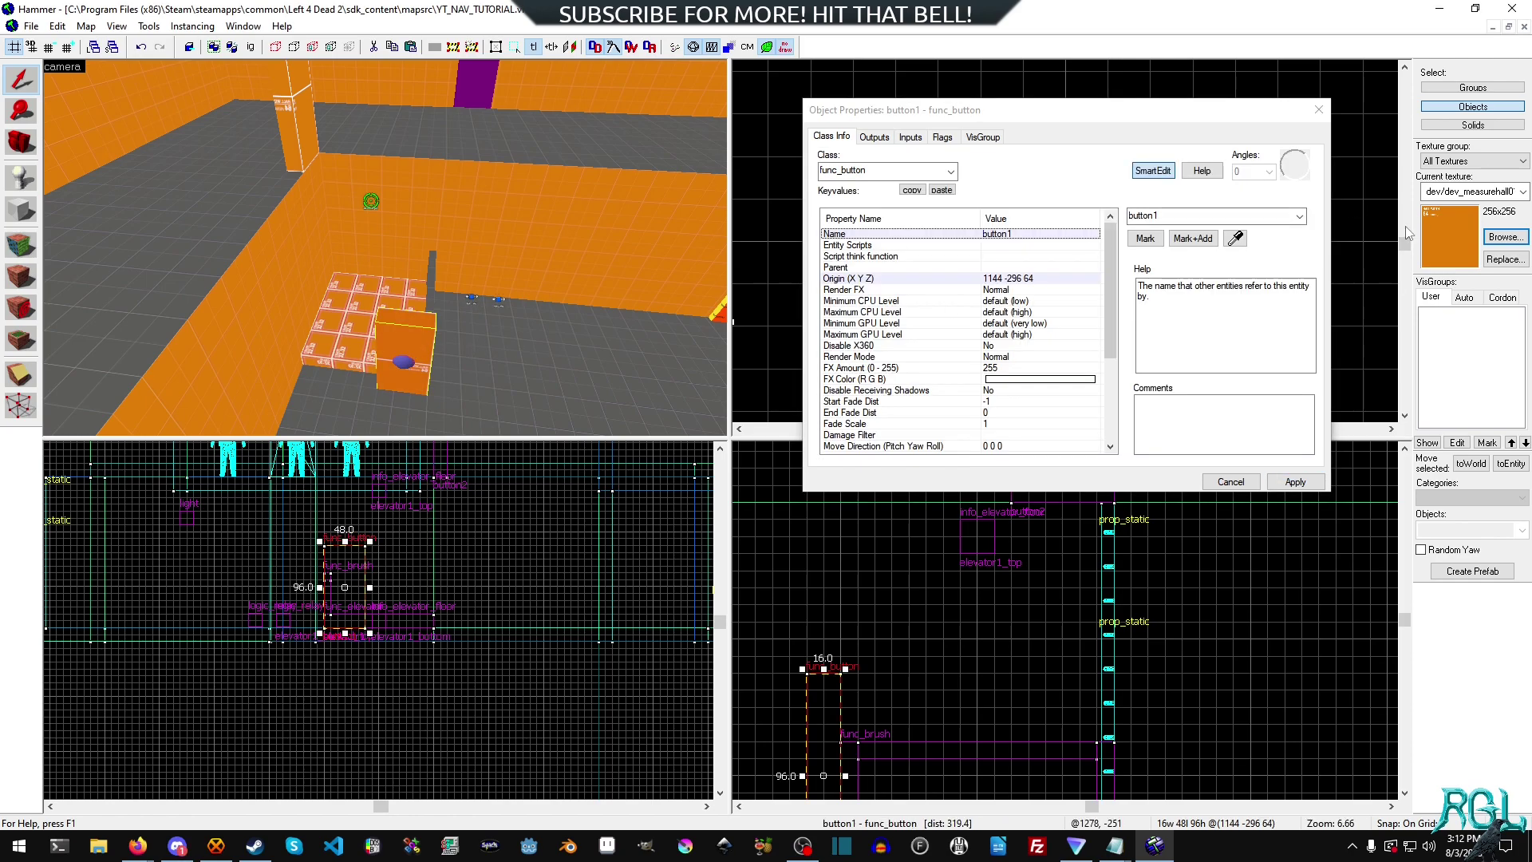
{"action": "left_click", "coordinate": [875, 137]}
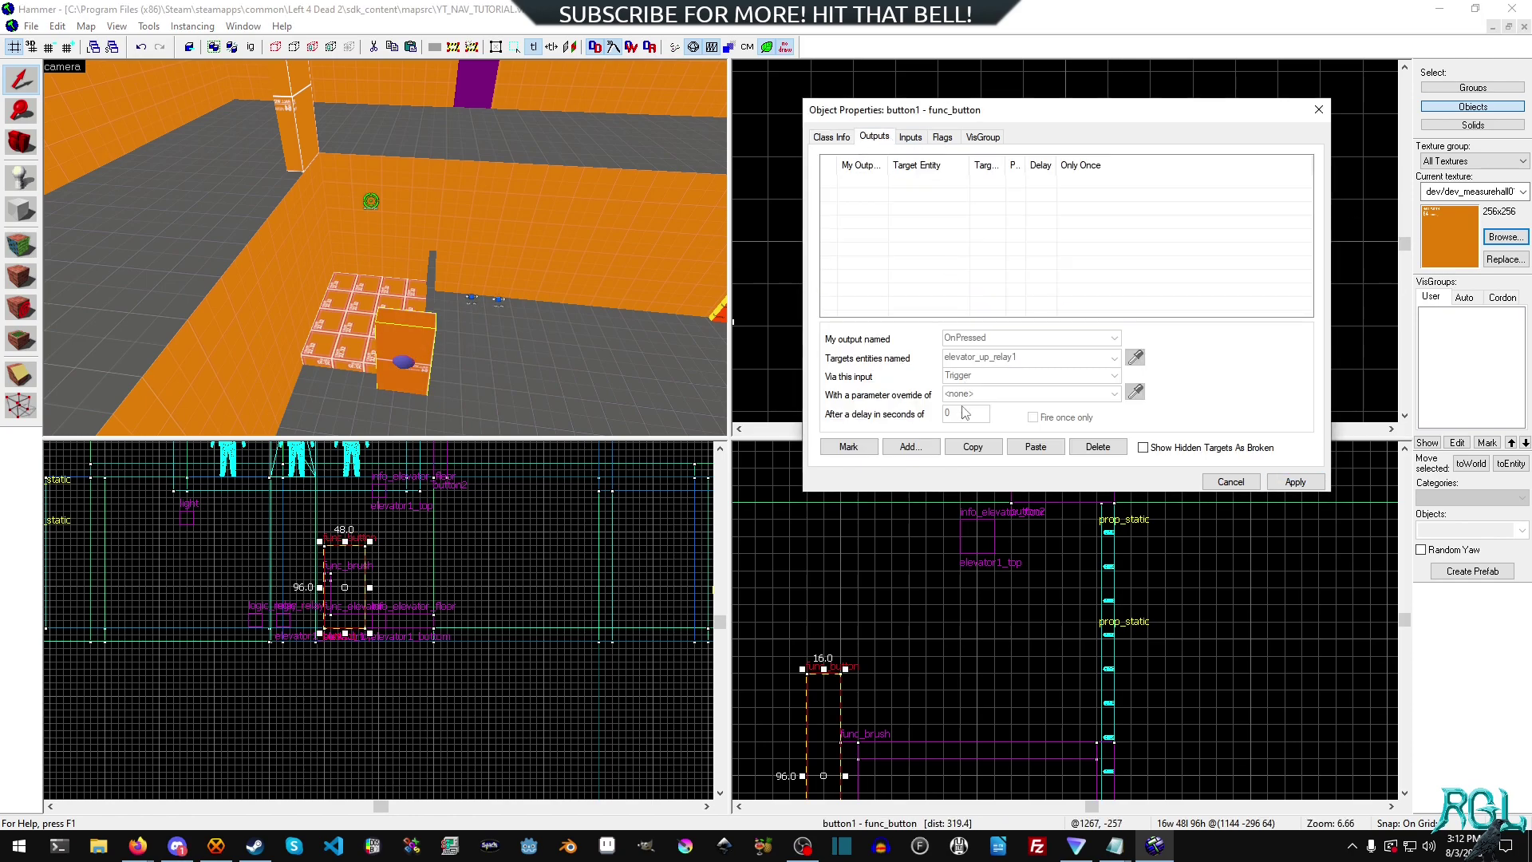
{"action": "left_click", "coordinate": [910, 446]}
{"action": "left_click", "coordinate": [1114, 338]}
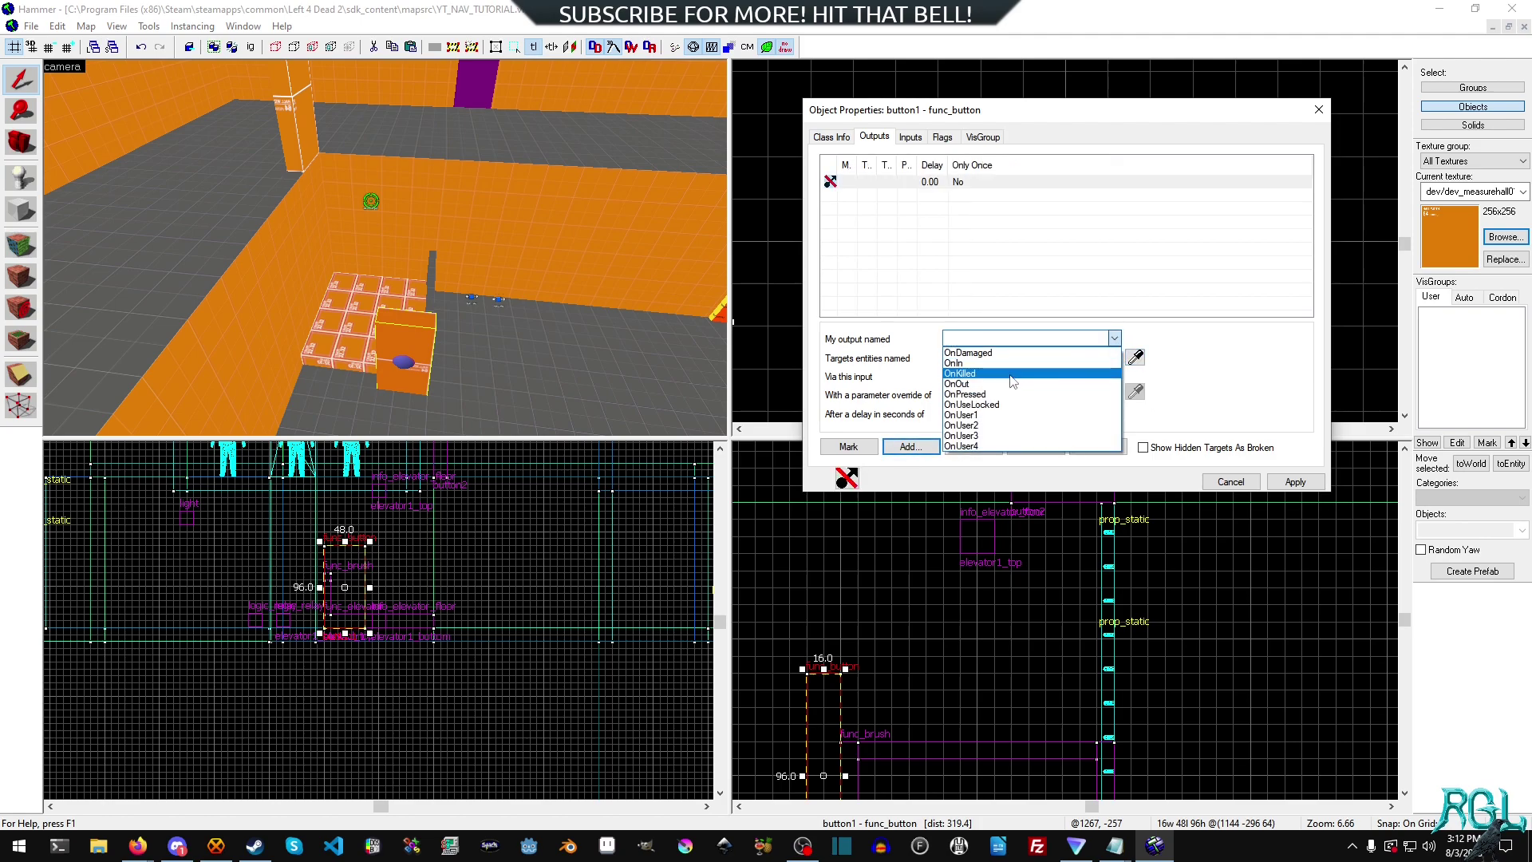
{"action": "left_click", "coordinate": [990, 394]}
{"action": "left_click", "coordinate": [1114, 358]}
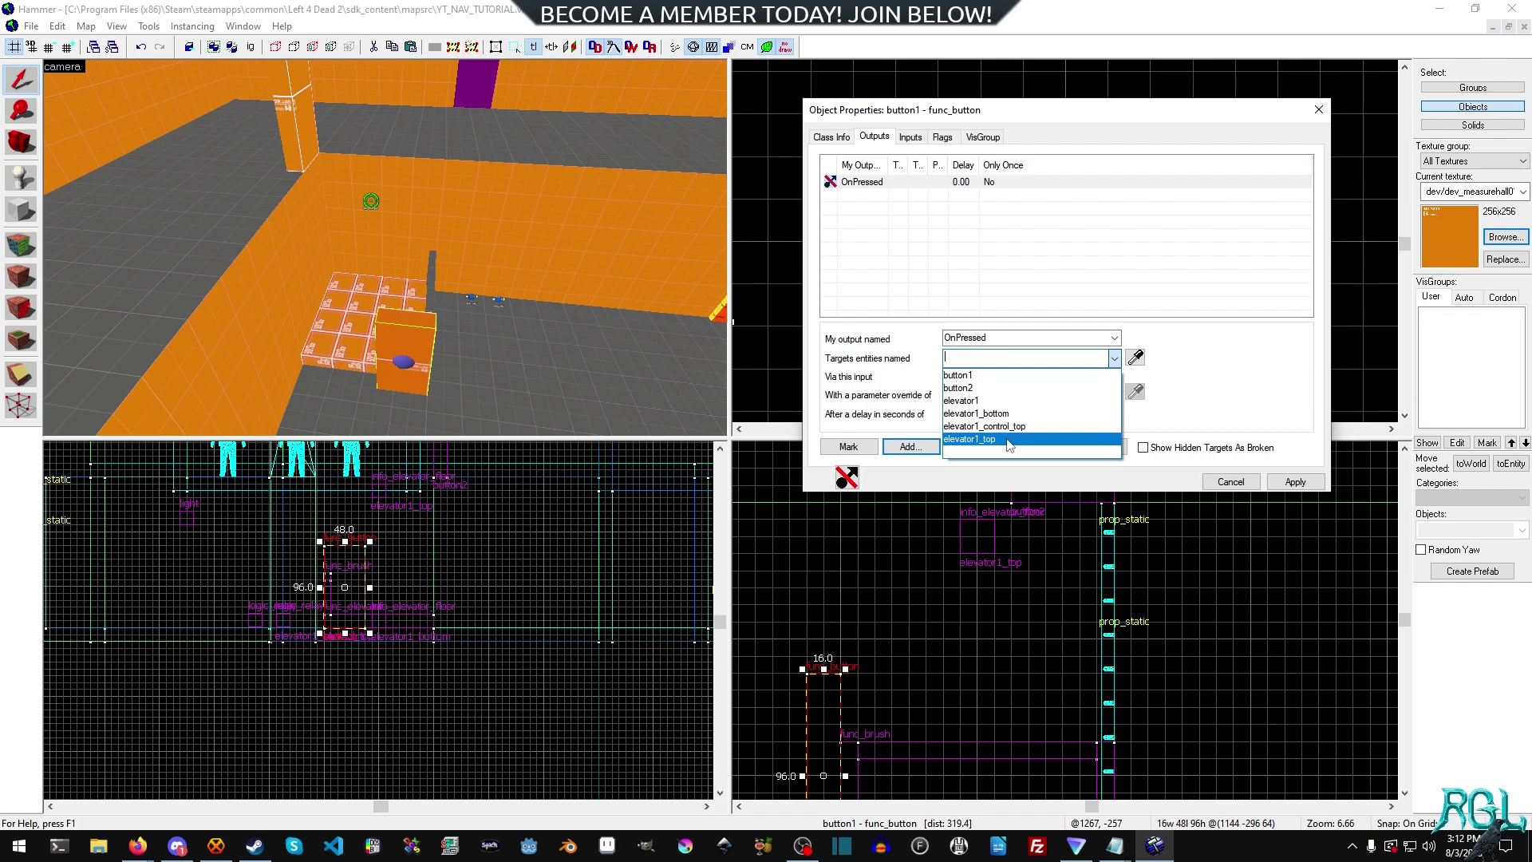
{"action": "left_click", "coordinate": [975, 428]}
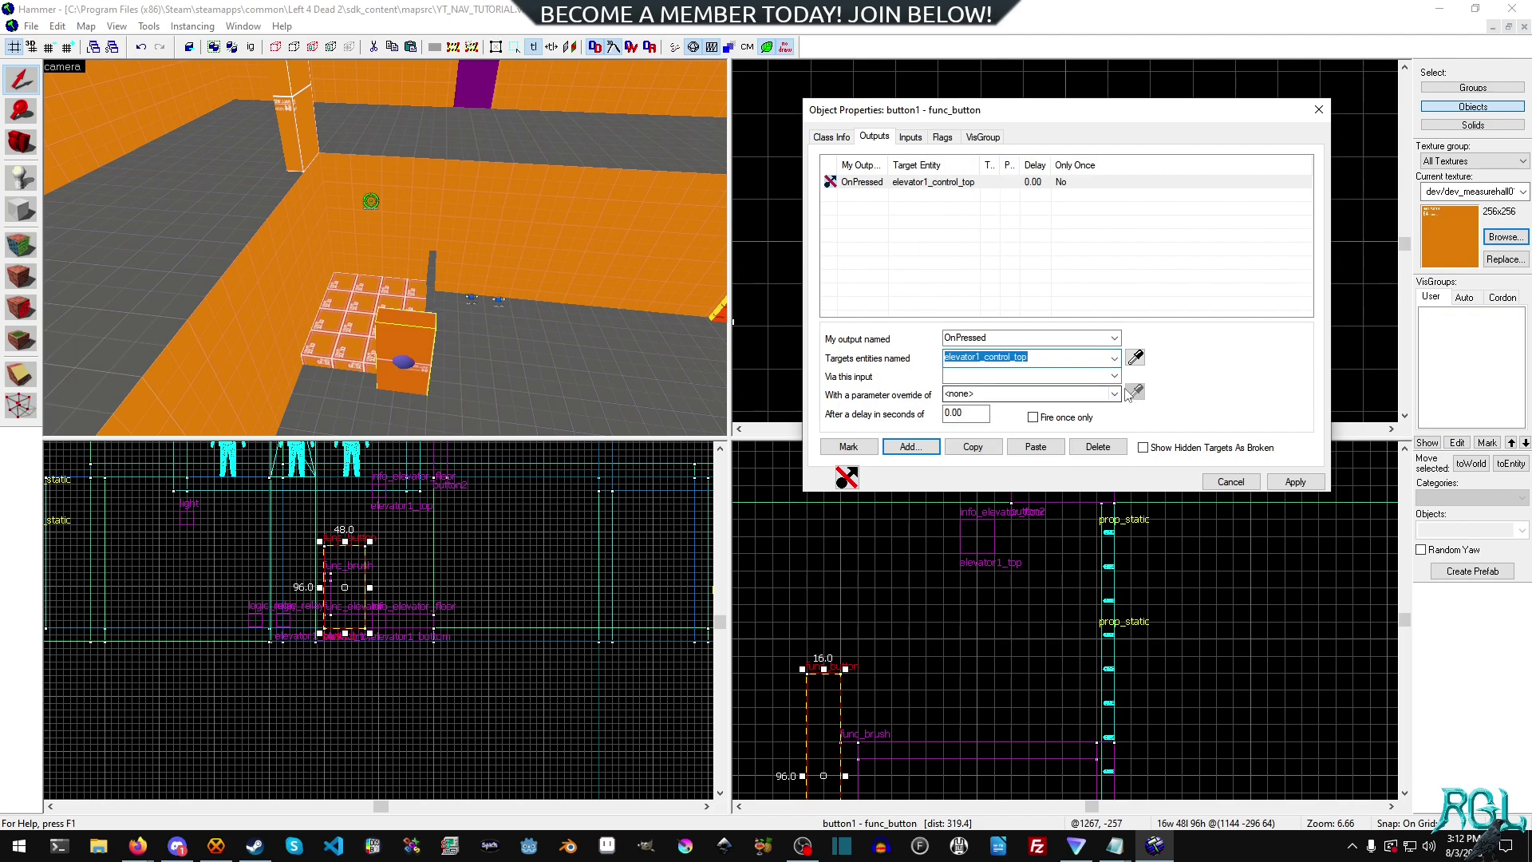
{"action": "left_click", "coordinate": [1114, 376]}
{"action": "left_click", "coordinate": [958, 525]}
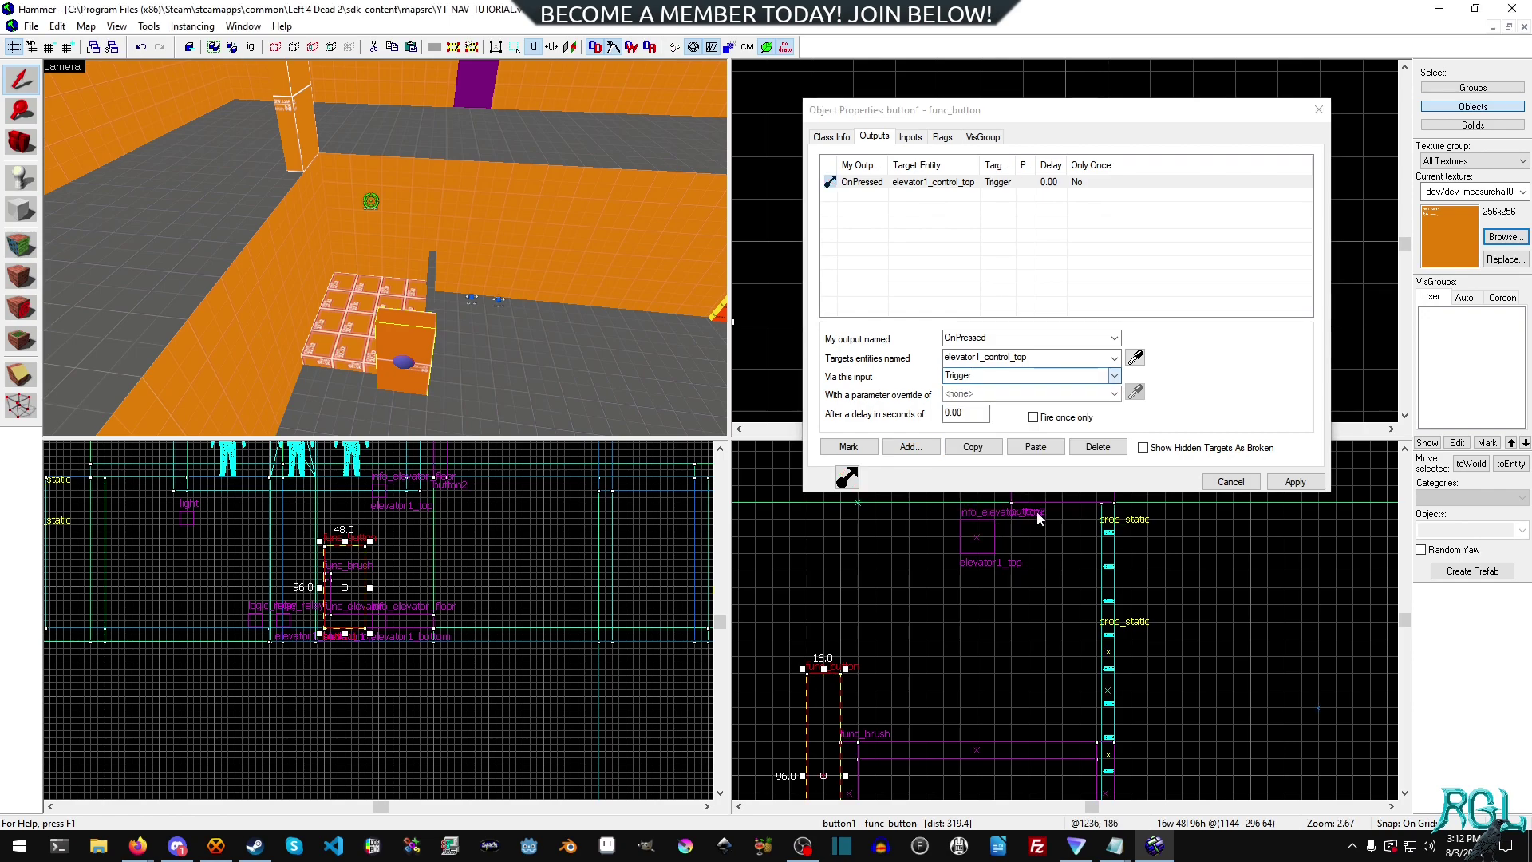
{"action": "left_click", "coordinate": [1297, 486]}
{"action": "left_click", "coordinate": [1230, 482]}
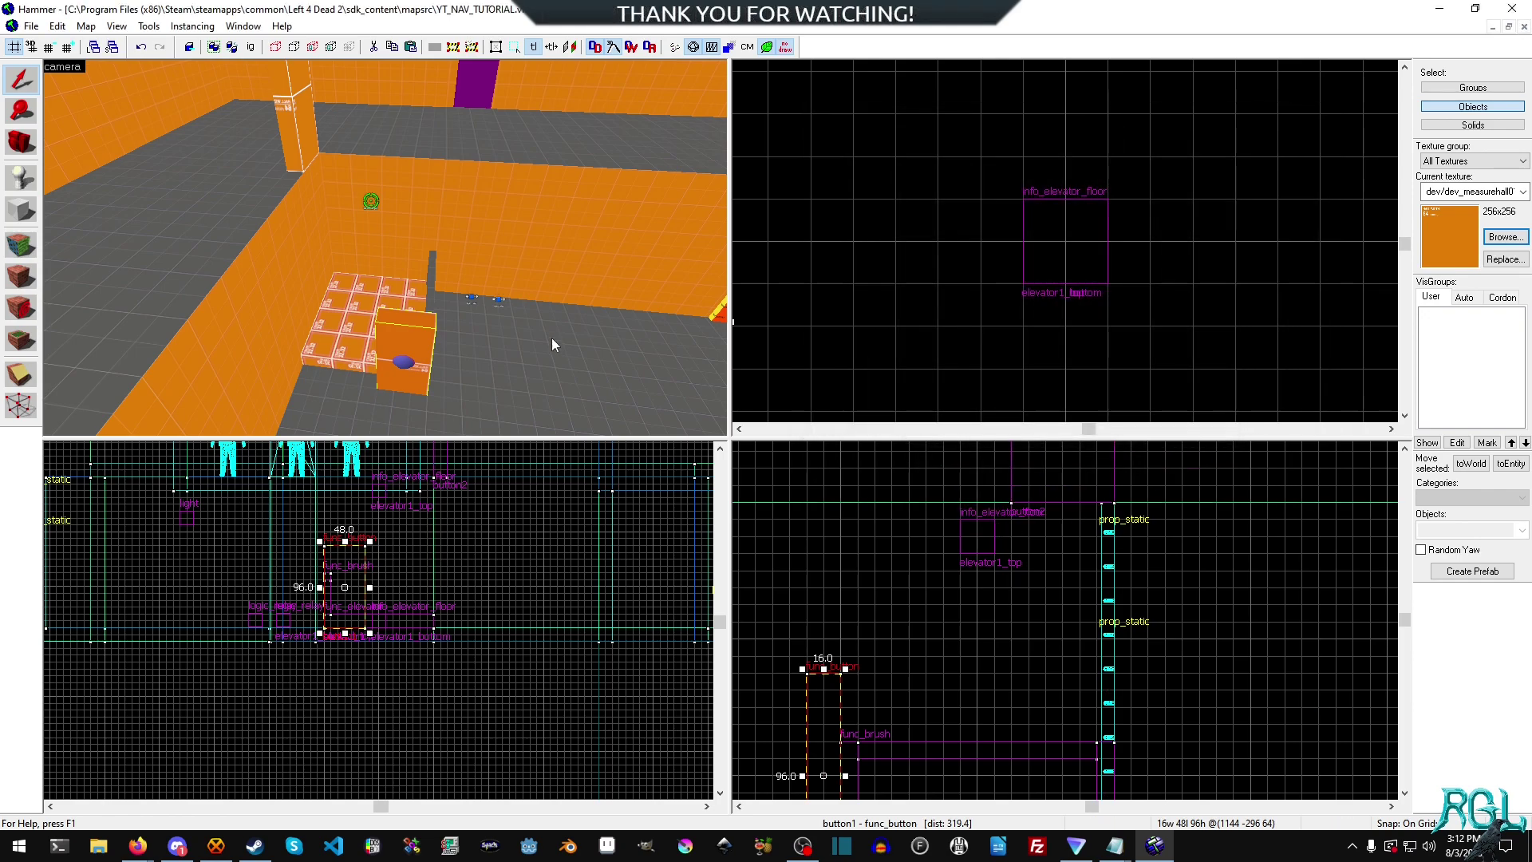
Add an OnTrigger output to the elevator1_control_top logic_relay
{"action": "double_click", "coordinate": [471, 300]}
{"action": "left_click", "coordinate": [874, 137]}
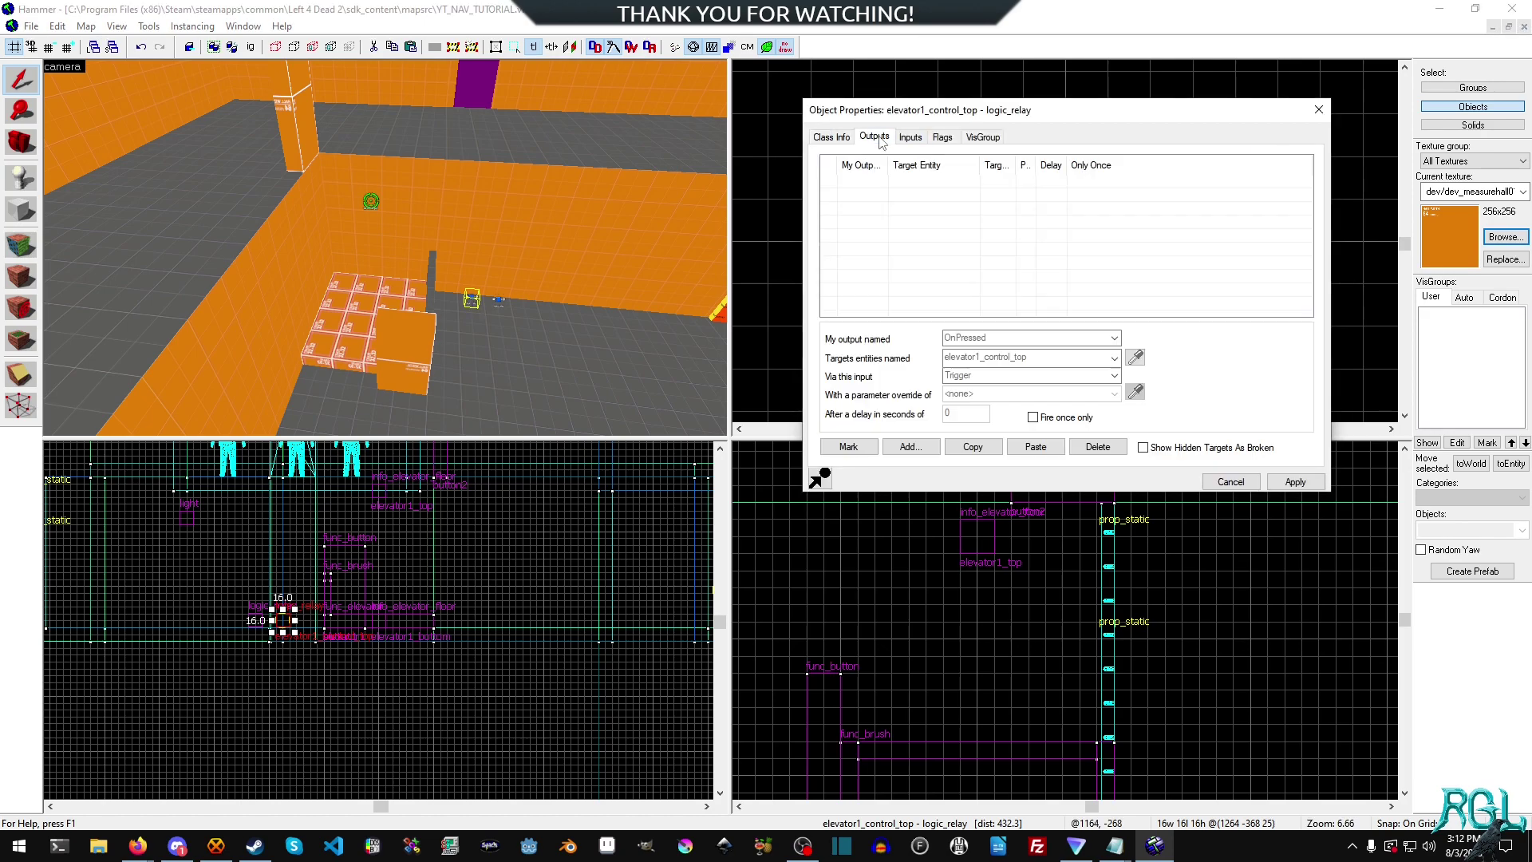
{"action": "left_click", "coordinate": [910, 137]}
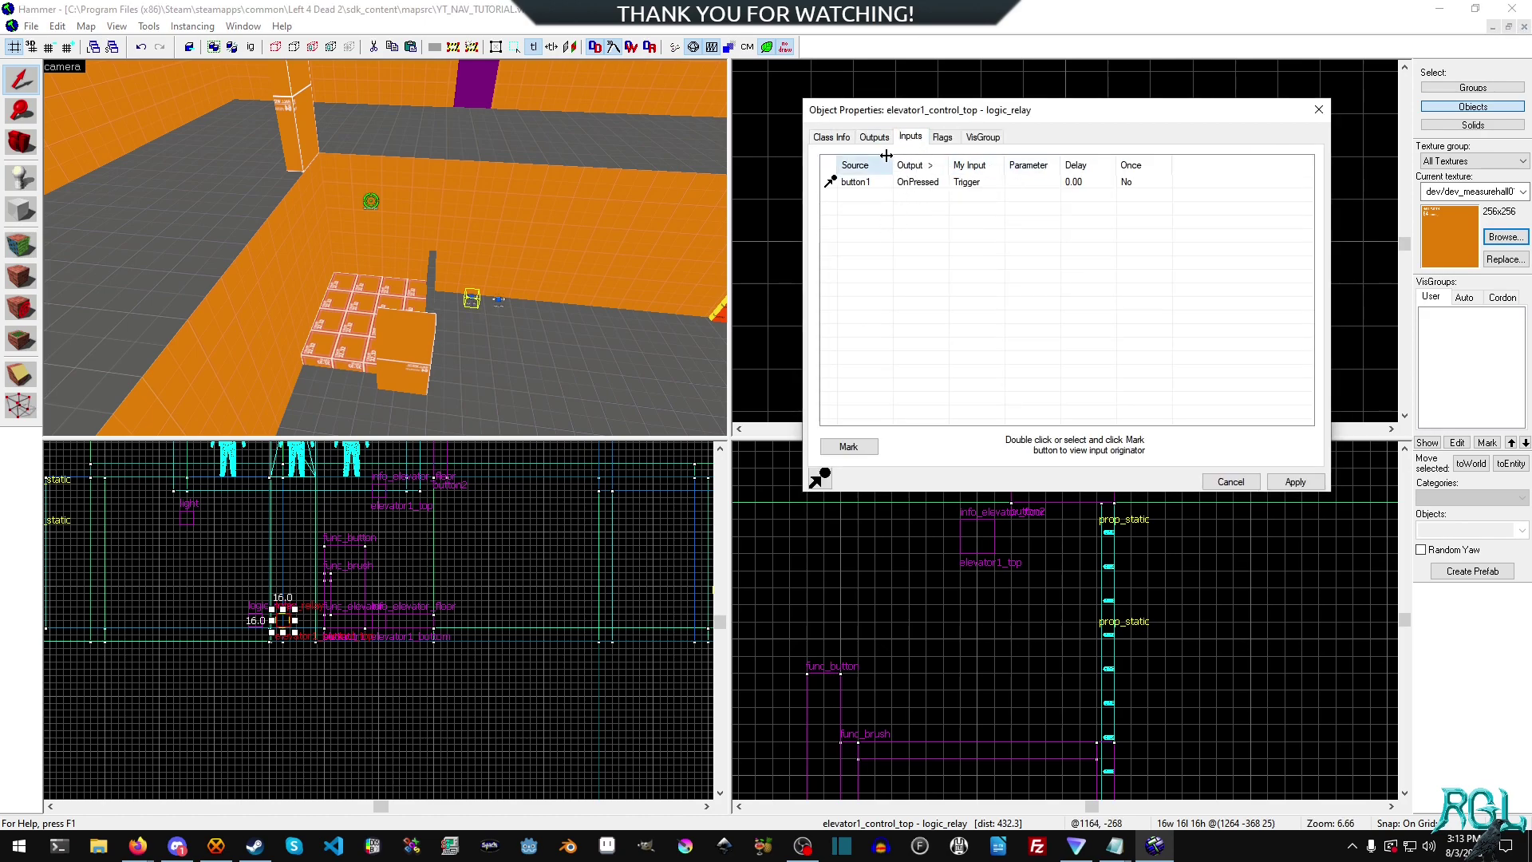
{"action": "double_click", "coordinate": [910, 184]}
{"action": "left_click", "coordinate": [910, 447]}
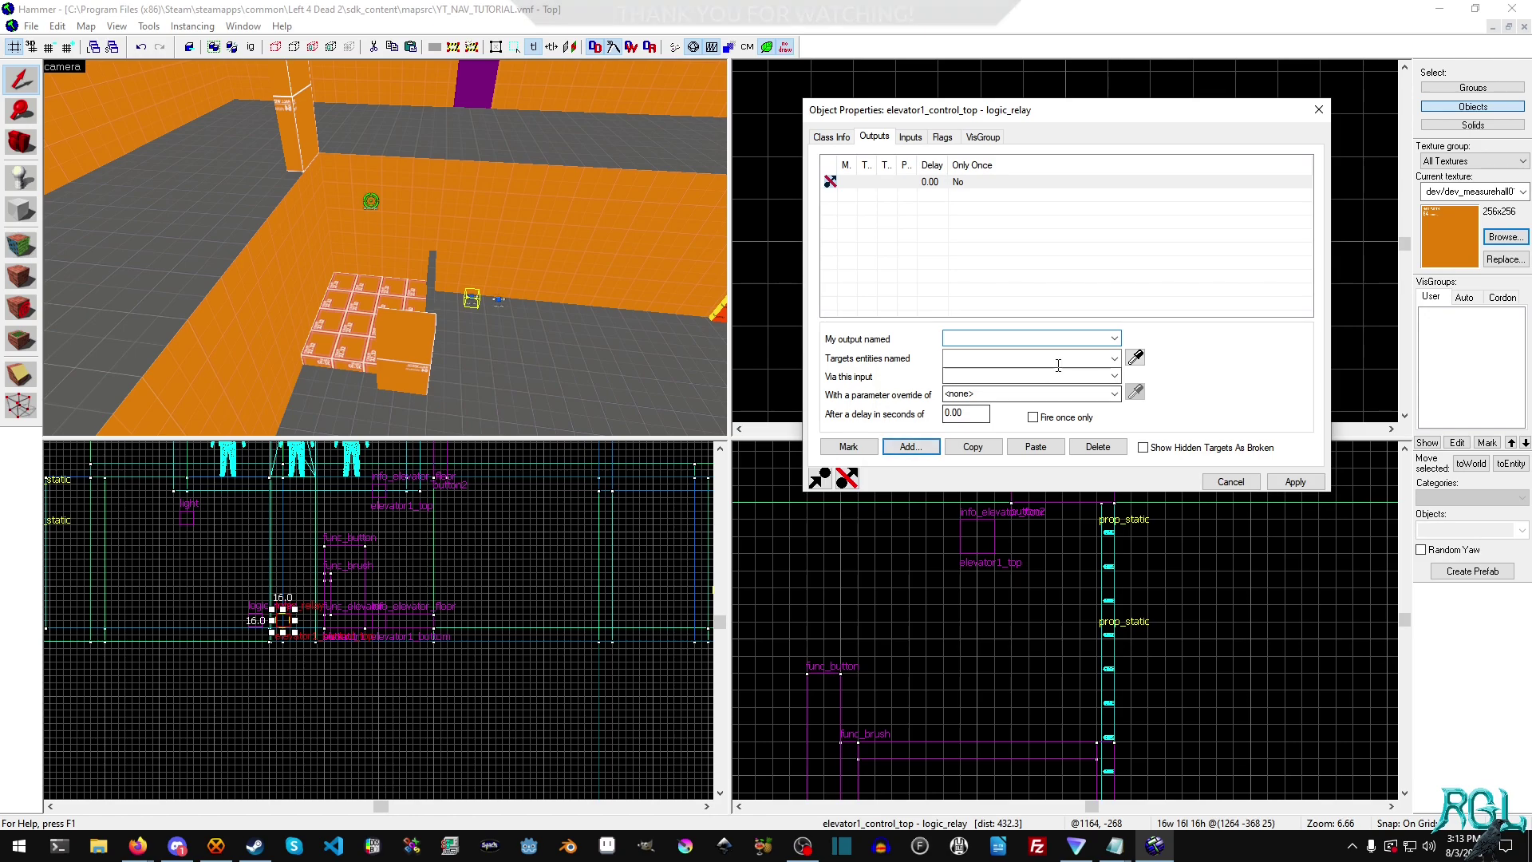
{"action": "left_click", "coordinate": [1115, 338]}
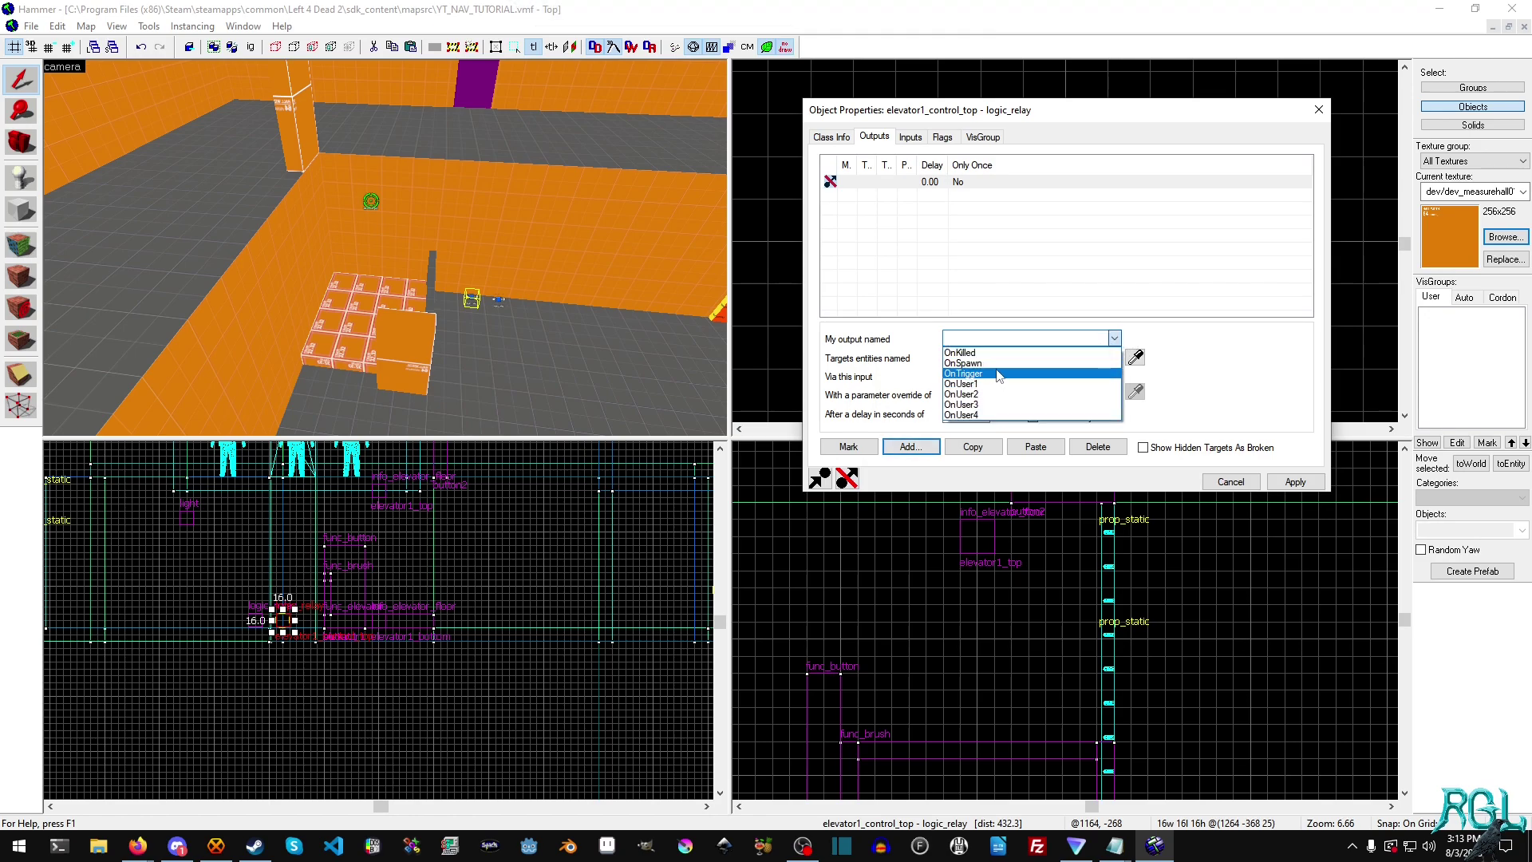
{"action": "left_click", "coordinate": [998, 374]}
Target the OnTrigger output at elevator1 and list the inputs available for it
{"action": "left_click", "coordinate": [1114, 358]}
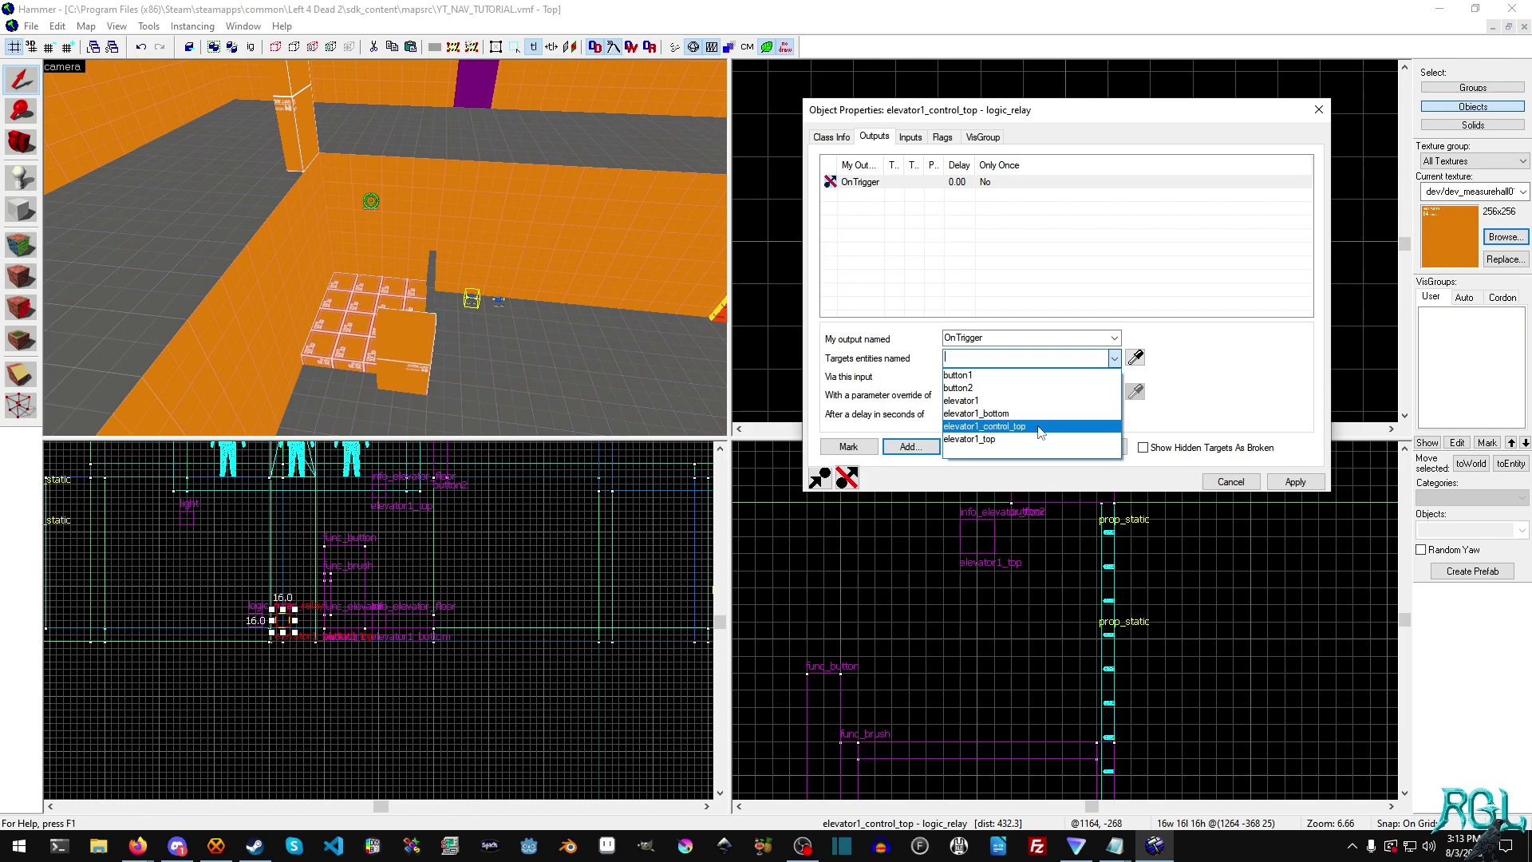
{"action": "left_click", "coordinate": [1029, 400]}
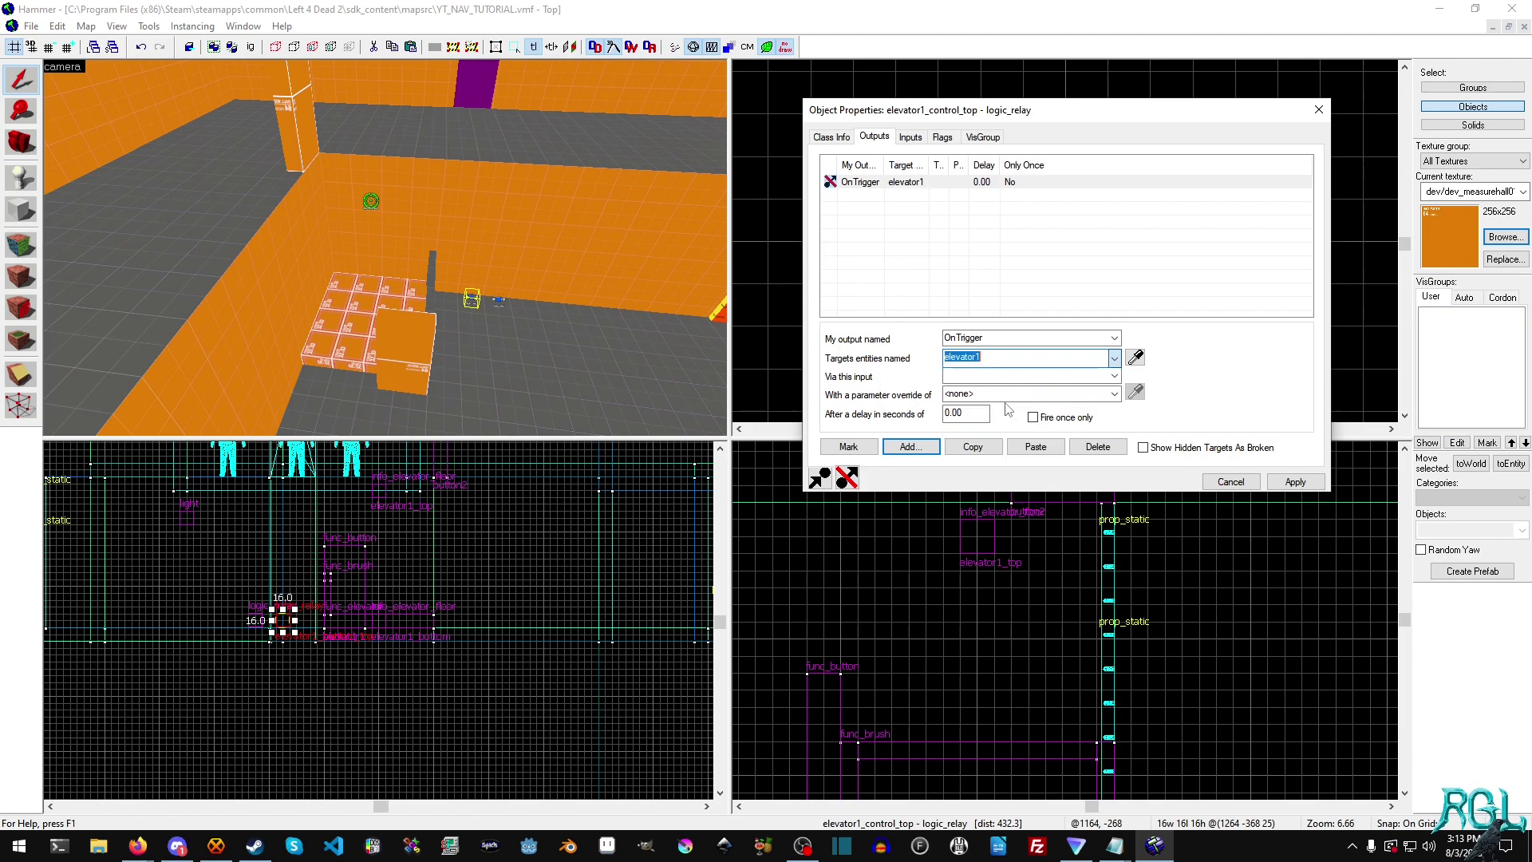
{"action": "left_click", "coordinate": [1114, 377]}
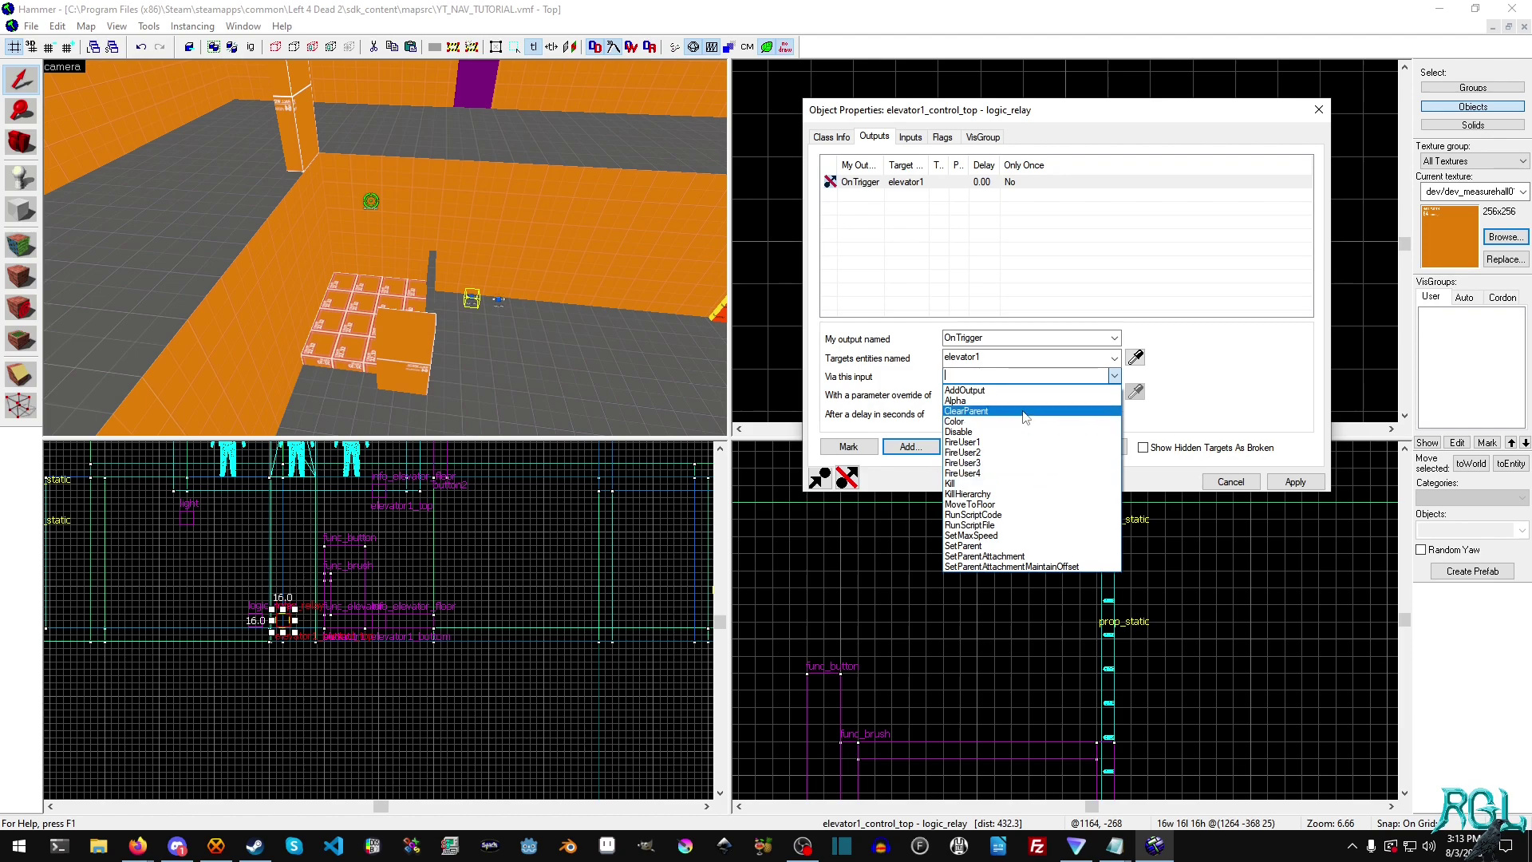
Change the OnTrigger output's target entity to elevator1_top and check which inputs it offers
{"action": "left_click", "coordinate": [1116, 359]}
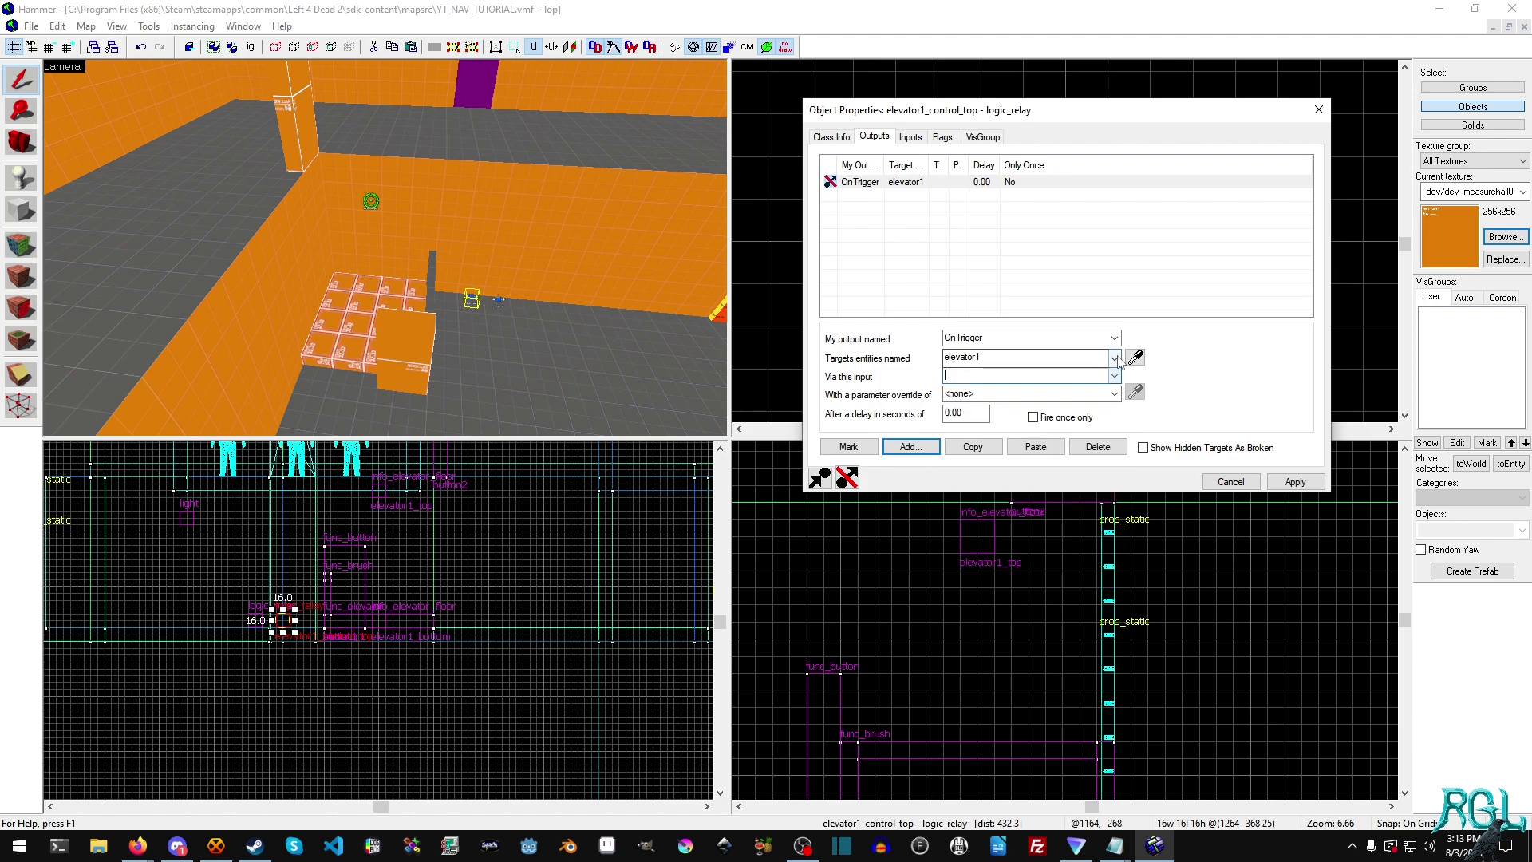
{"action": "left_click", "coordinate": [1117, 358]}
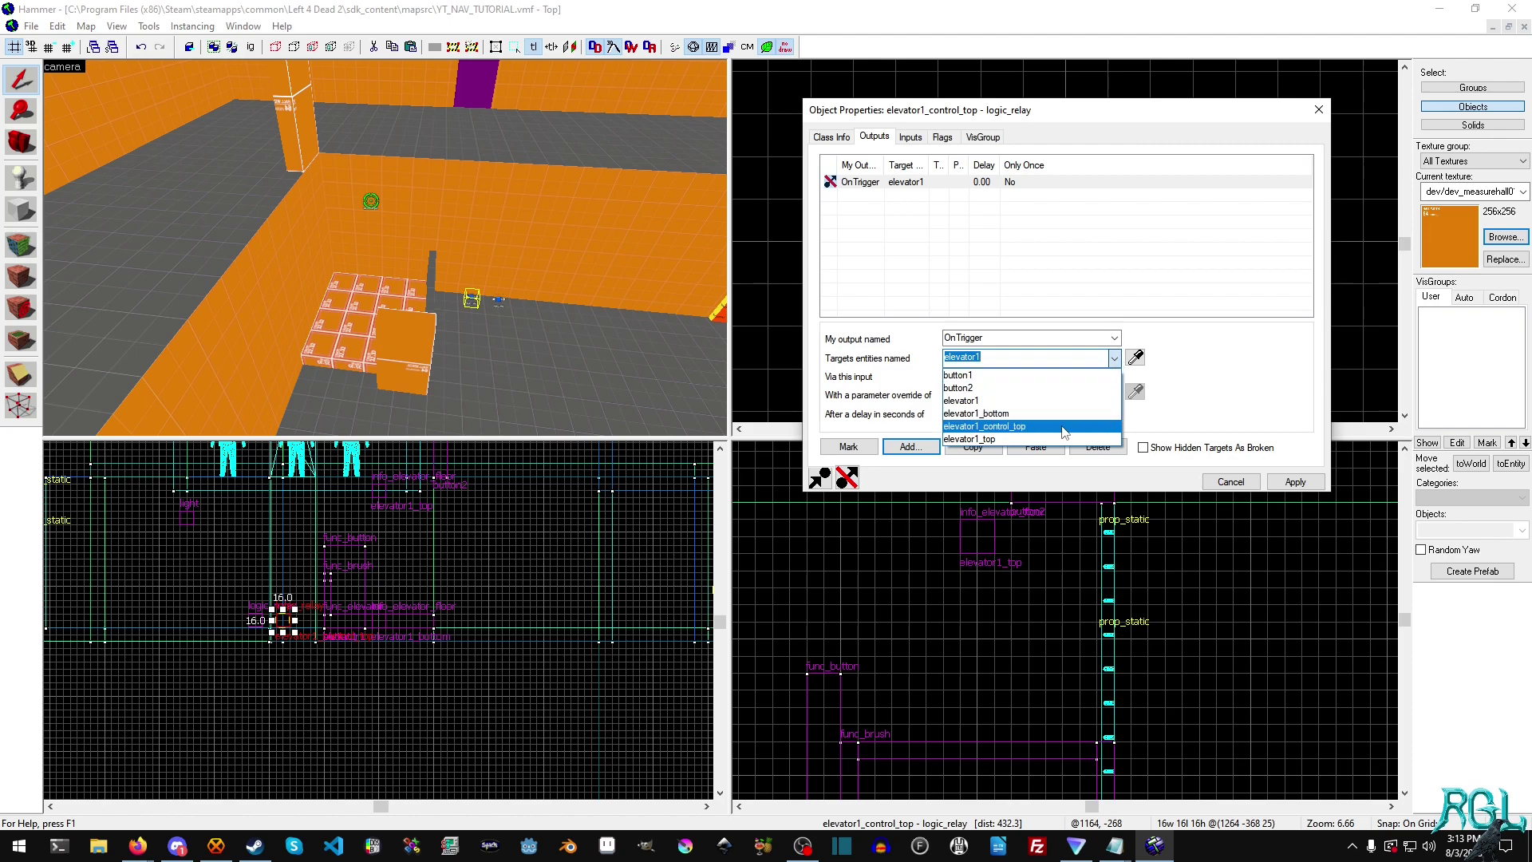
{"action": "left_click", "coordinate": [970, 439]}
{"action": "left_click", "coordinate": [1114, 375]}
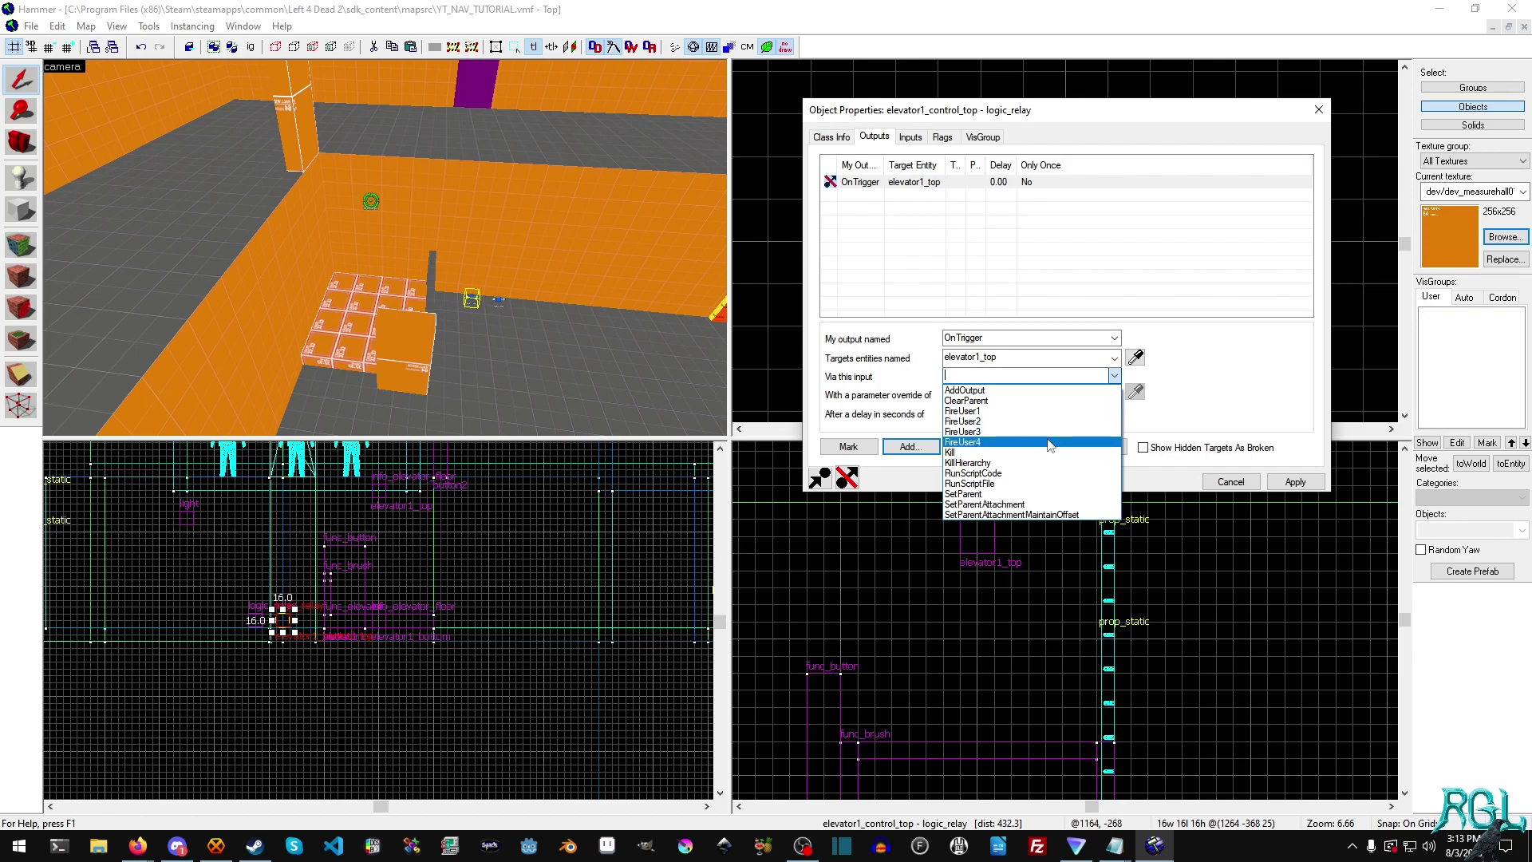
{"action": "left_click", "coordinate": [884, 339]}
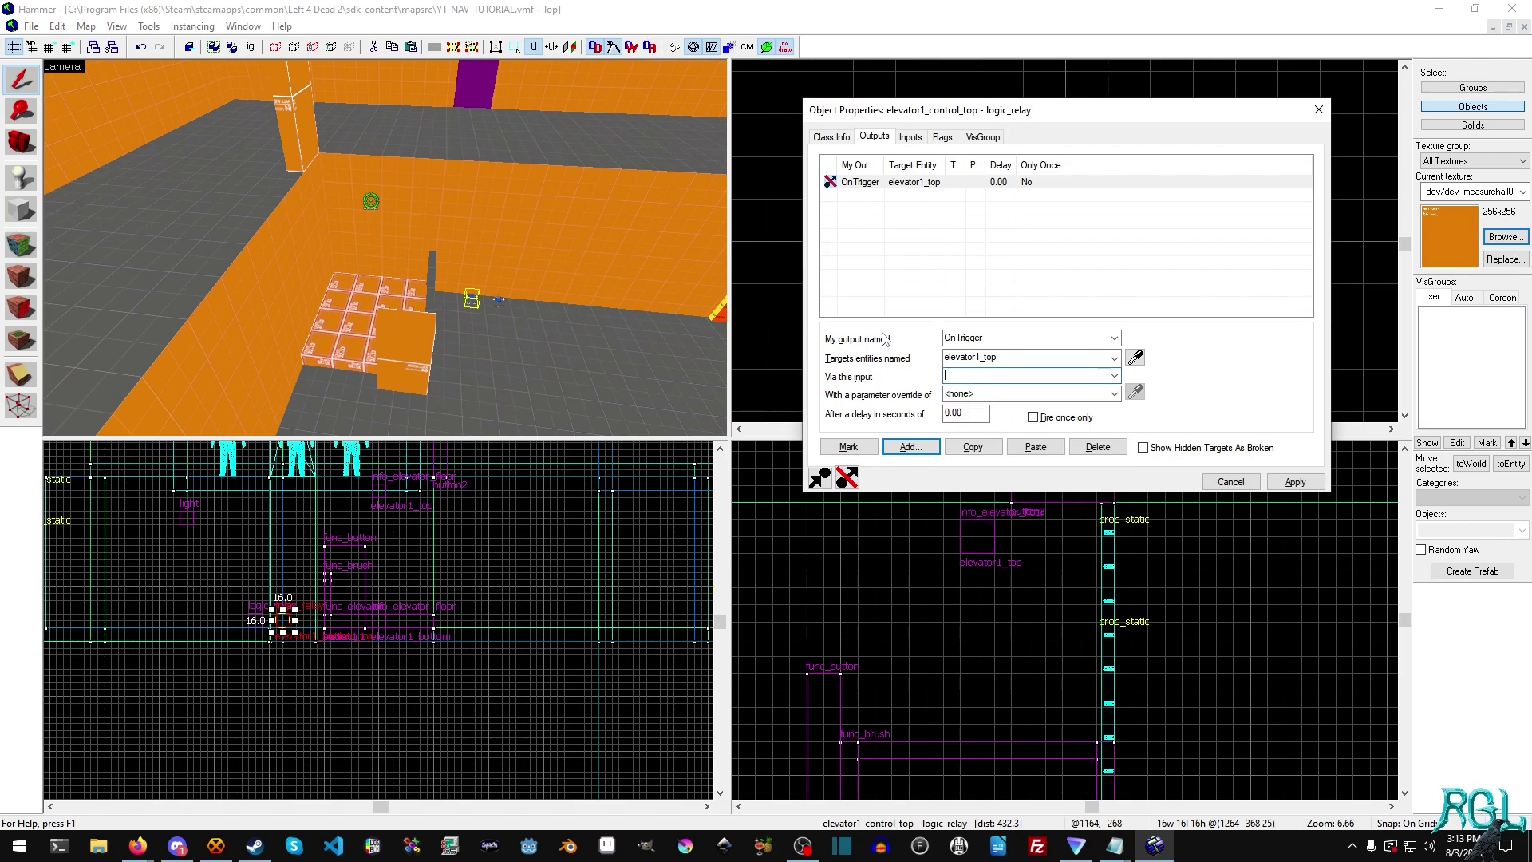
Retarget the elevator1_control_top relay's OnTrigger output at elevator1 and choose MoveToFloor as its input
{"action": "left_click", "coordinate": [1136, 356]}
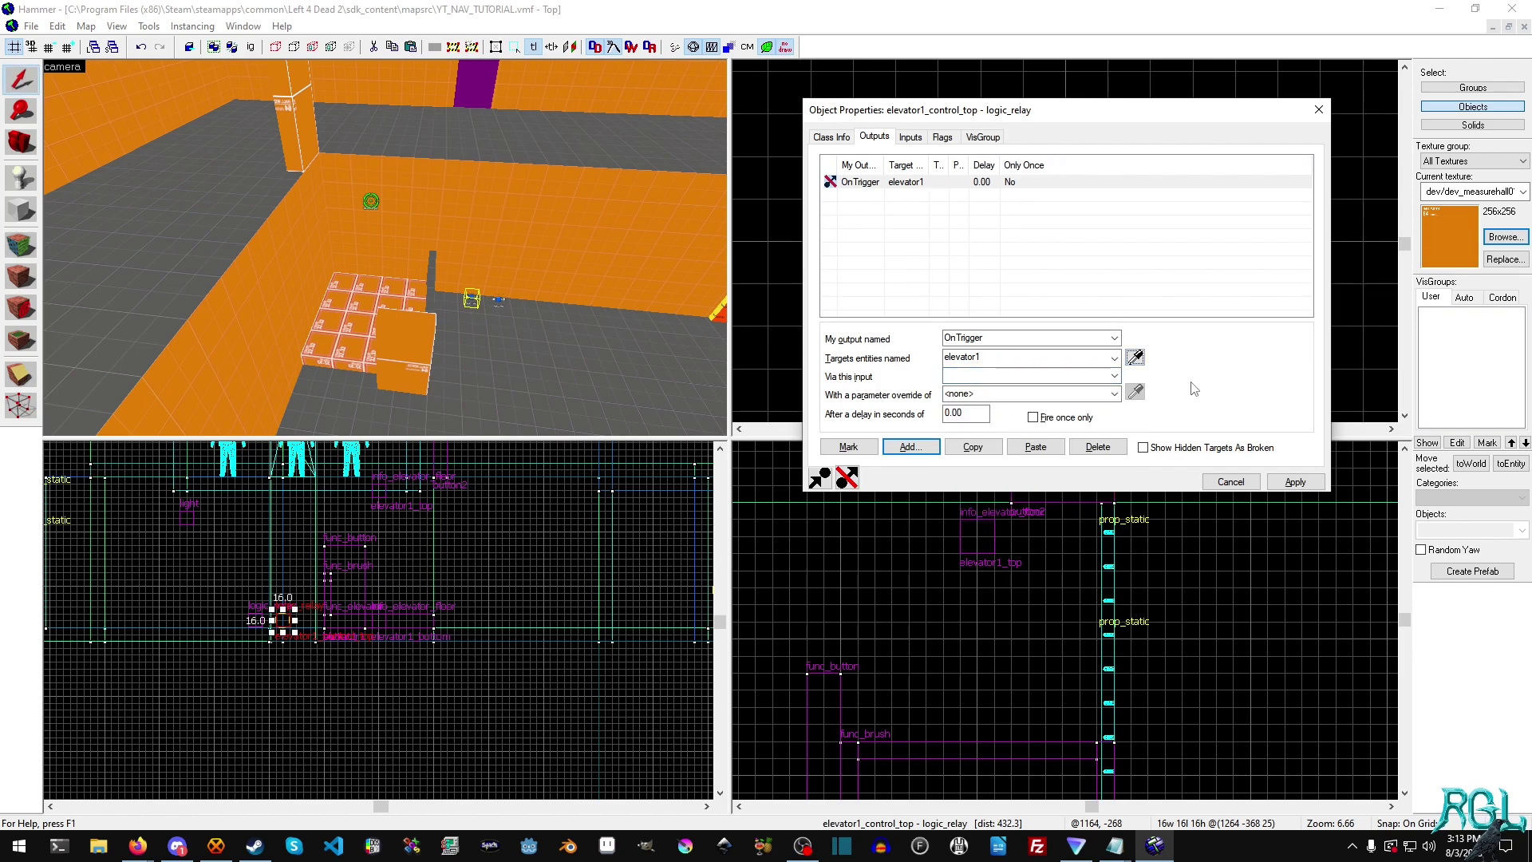
{"action": "left_click", "coordinate": [1114, 376]}
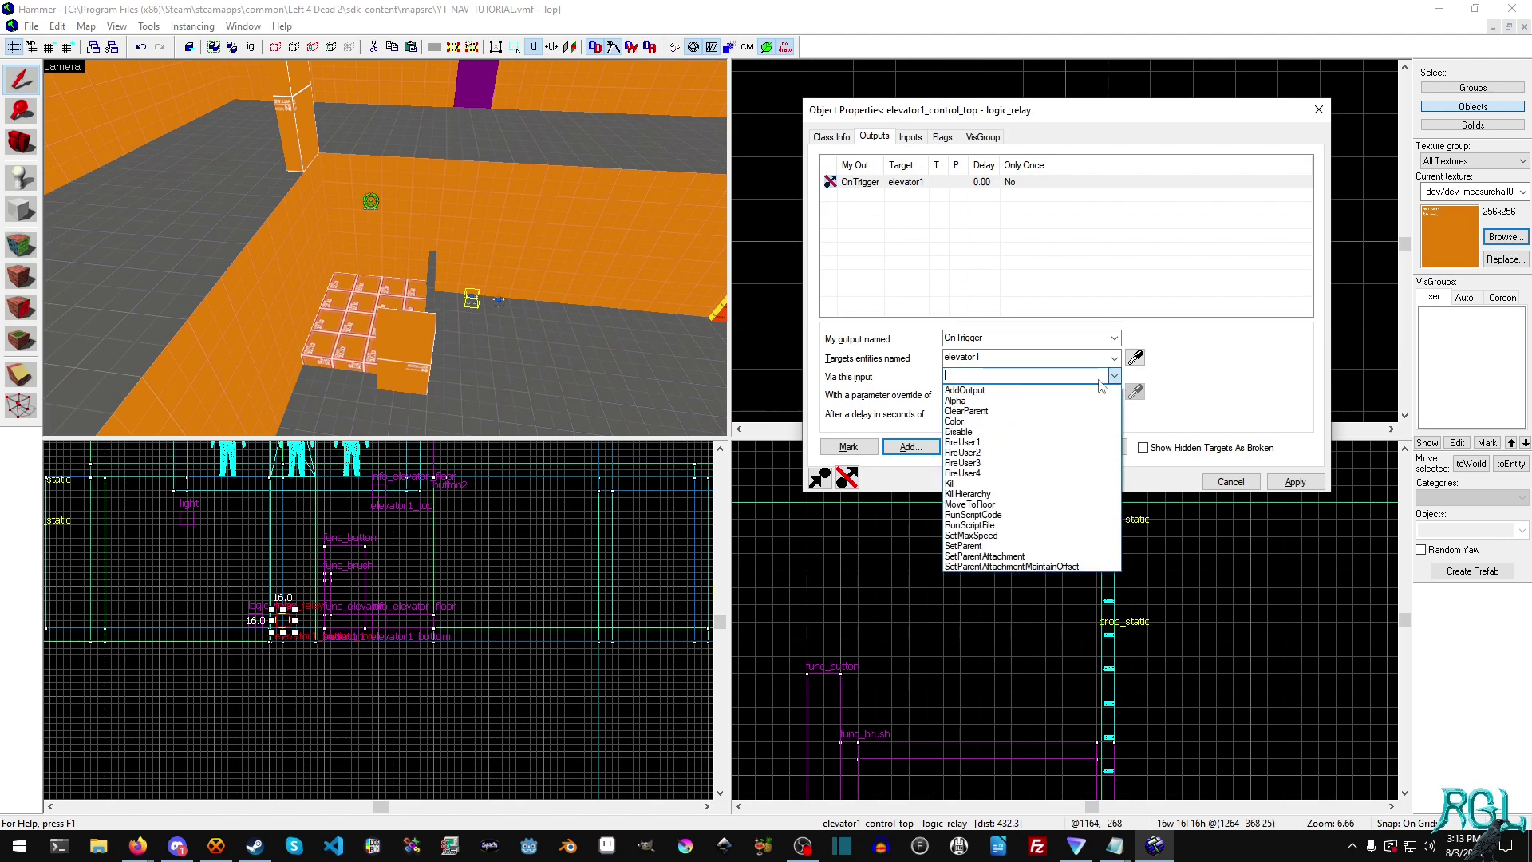
{"action": "left_click", "coordinate": [1017, 504]}
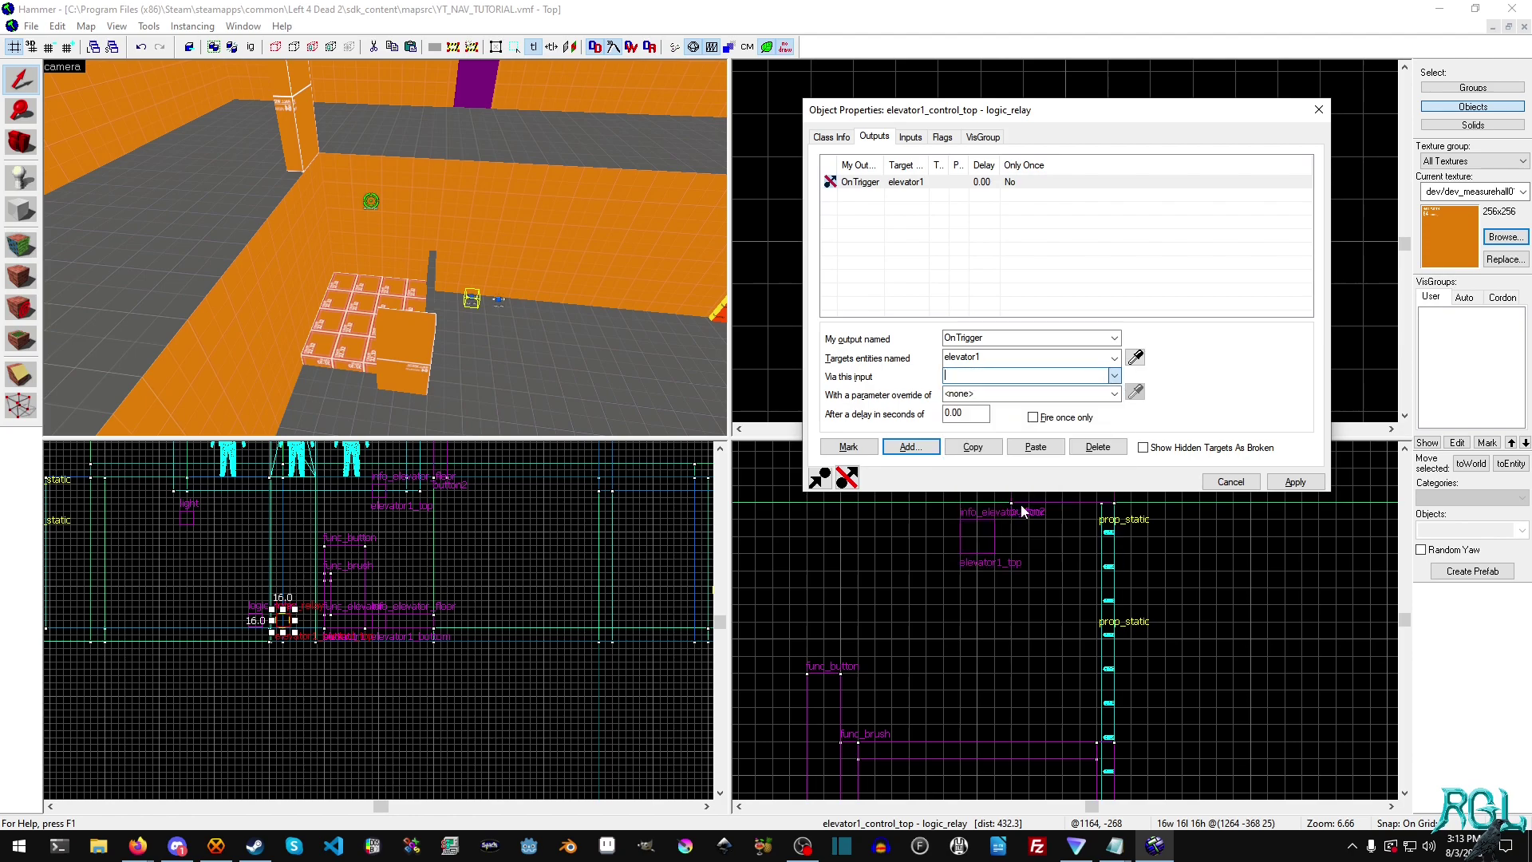
Set the OnTrigger output's parameter override to elevator1_top and apply the change
{"action": "left_click", "coordinate": [1022, 394]}
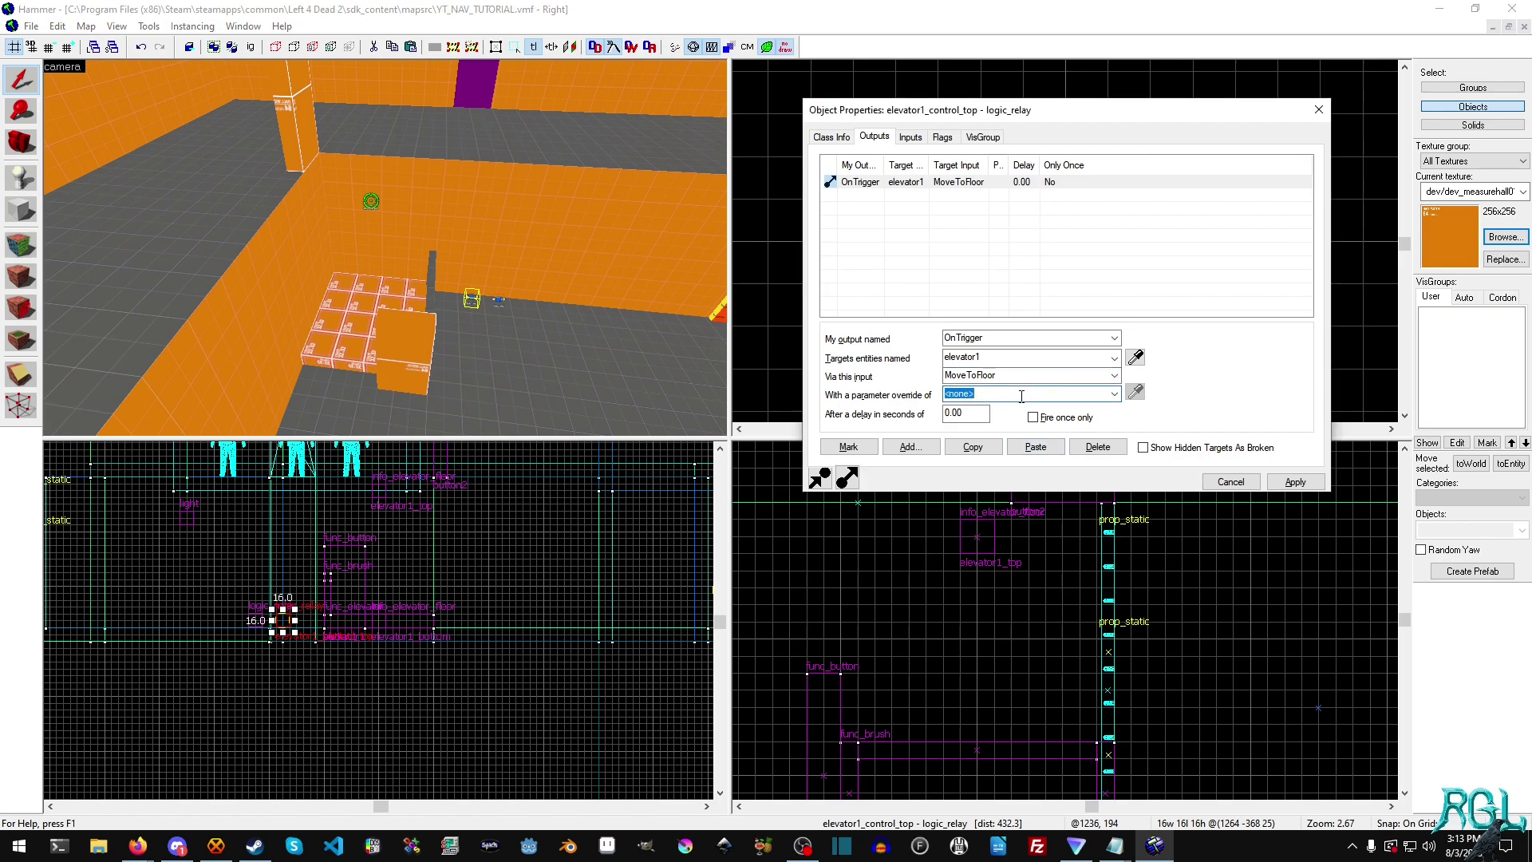
{"action": "key", "text": "BackSpace"}
{"action": "type", "text": "elevator1"}
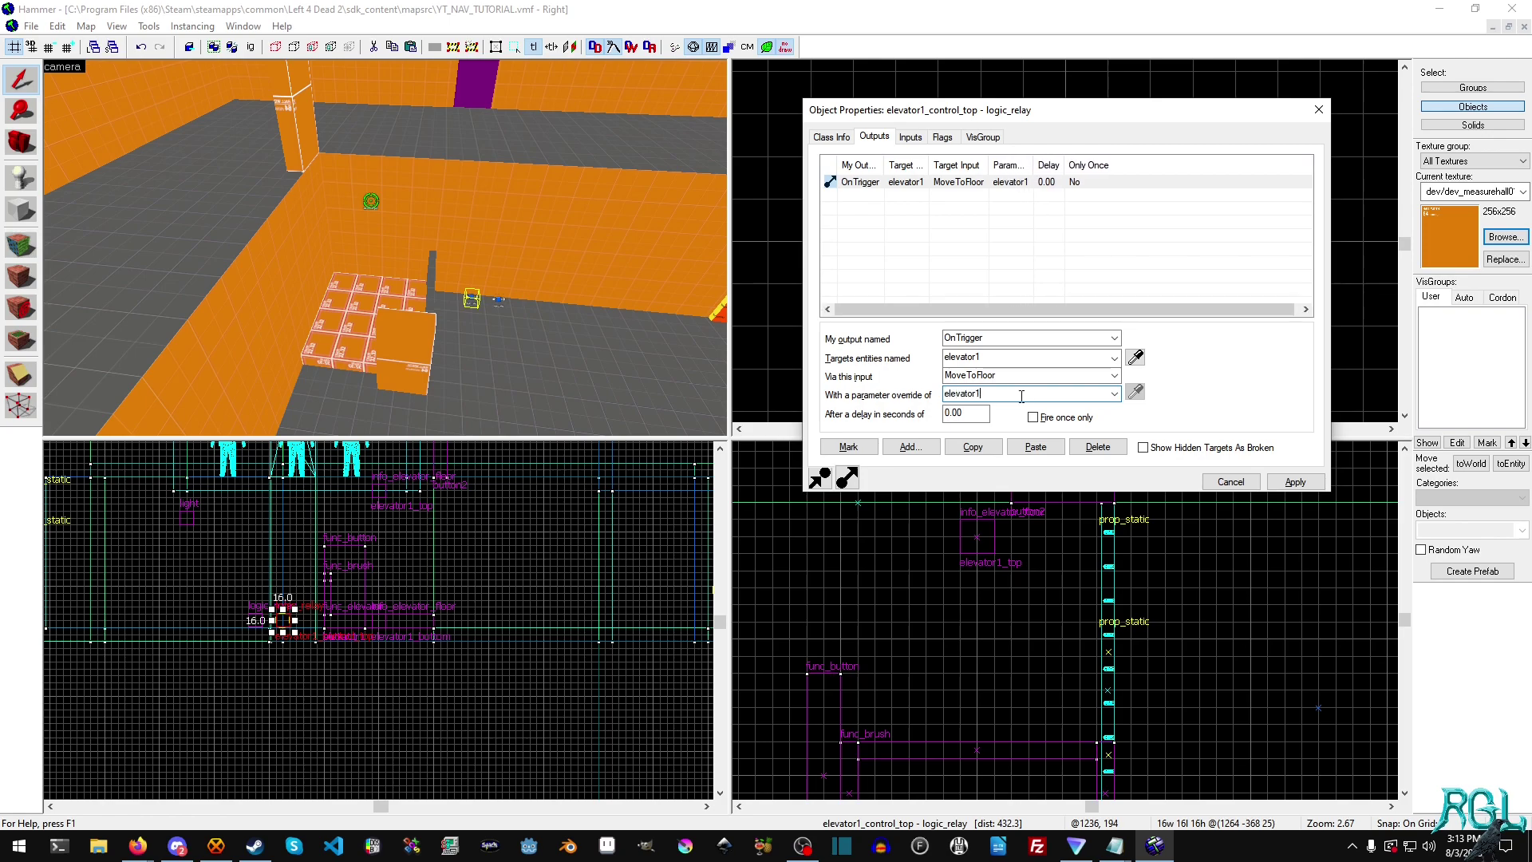
{"action": "type", "text": "_top"}
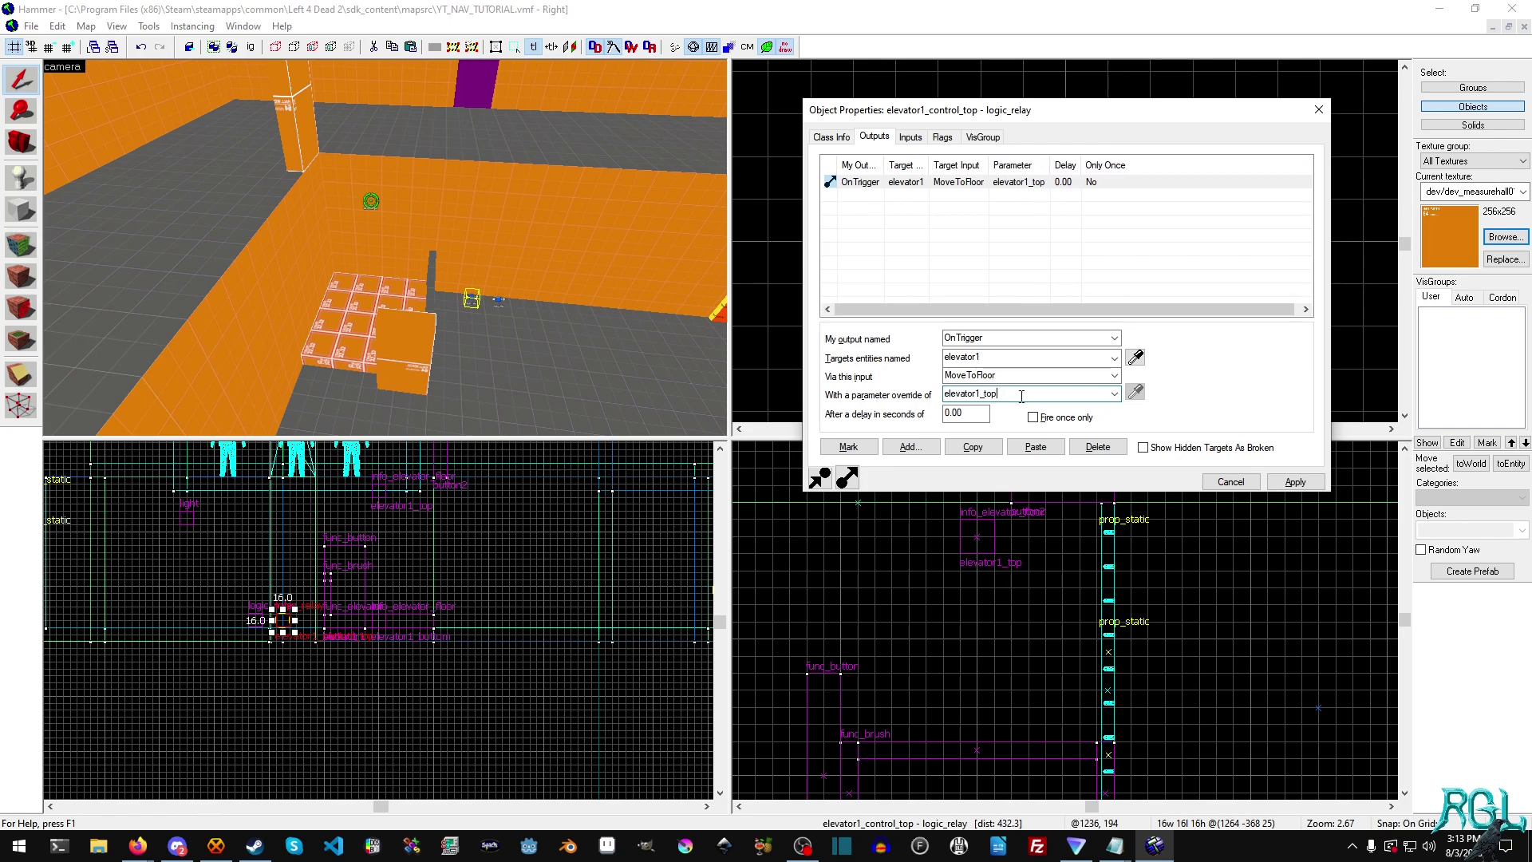
{"action": "left_click", "coordinate": [1294, 482]}
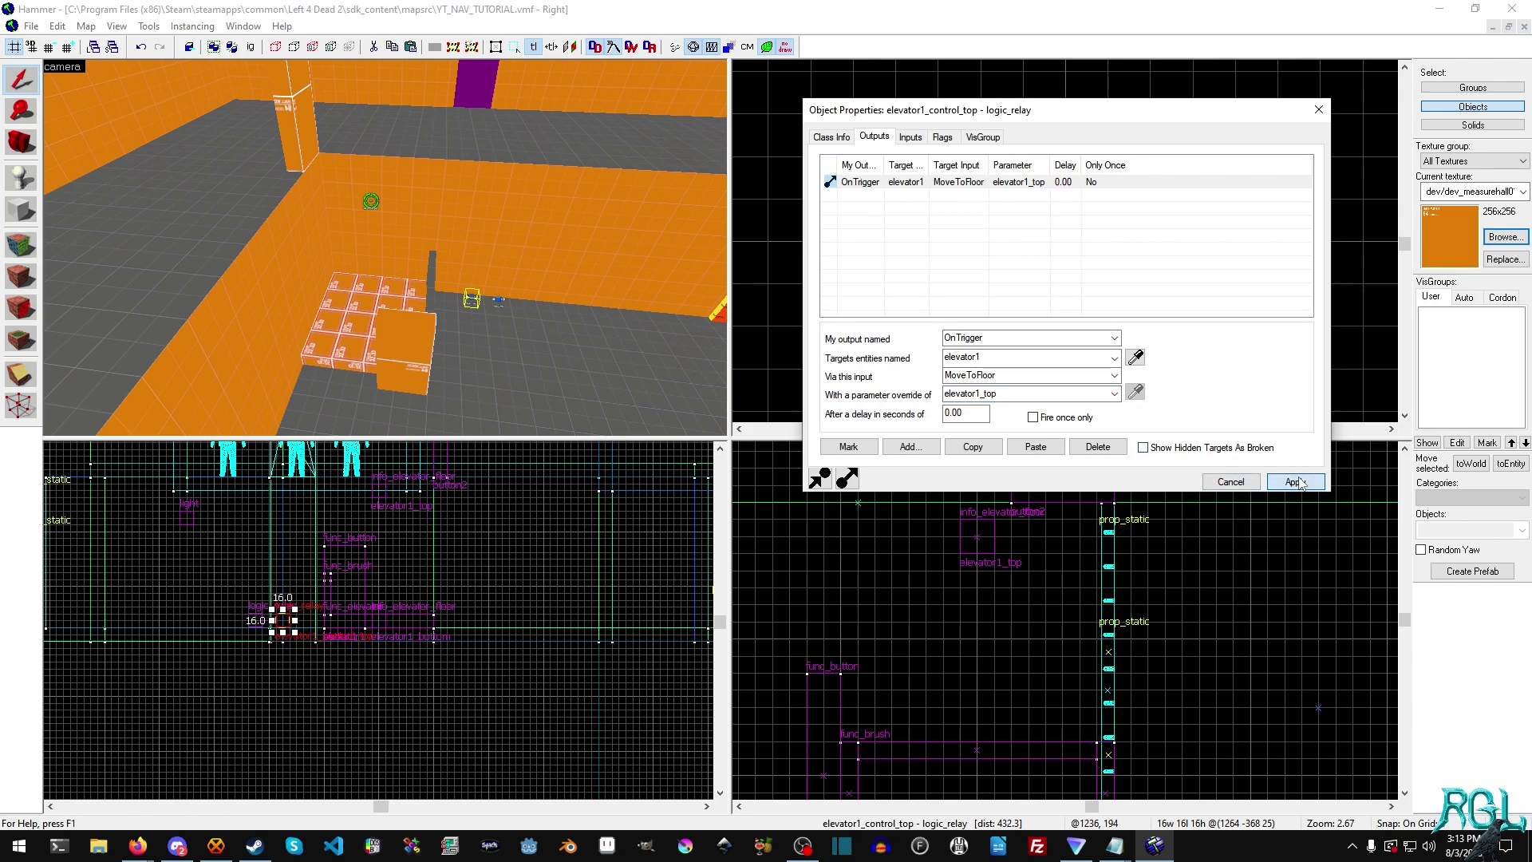
Check the upper info_elevator_floor's name and re-enter elevator1_top as the parameter override on the elevator1_control_top relay's OnTrigger output, applying it
{"action": "left_click", "coordinate": [369, 203]}
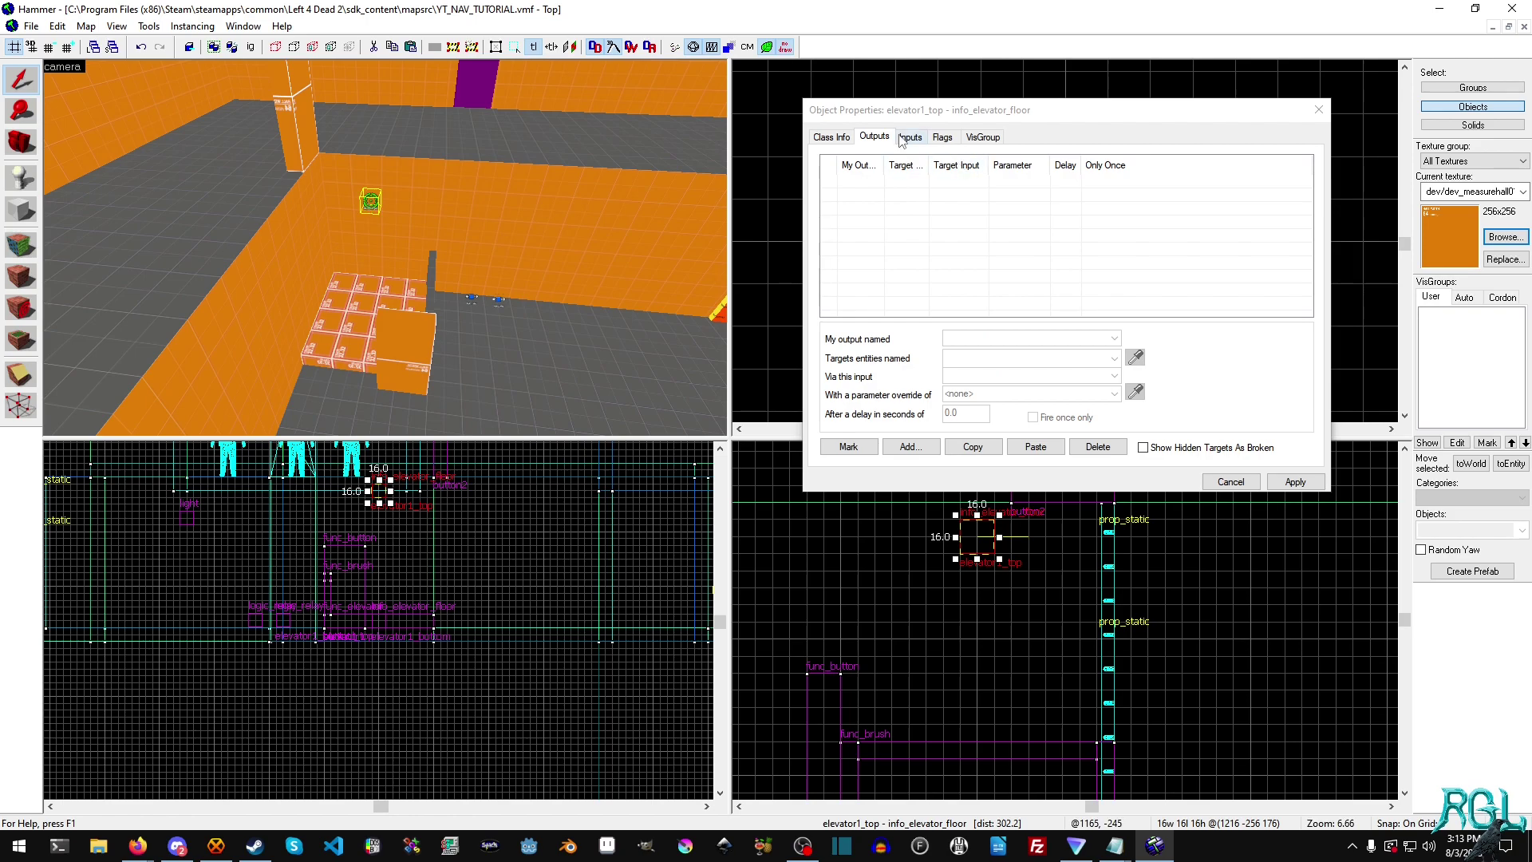
{"action": "left_click", "coordinate": [834, 138]}
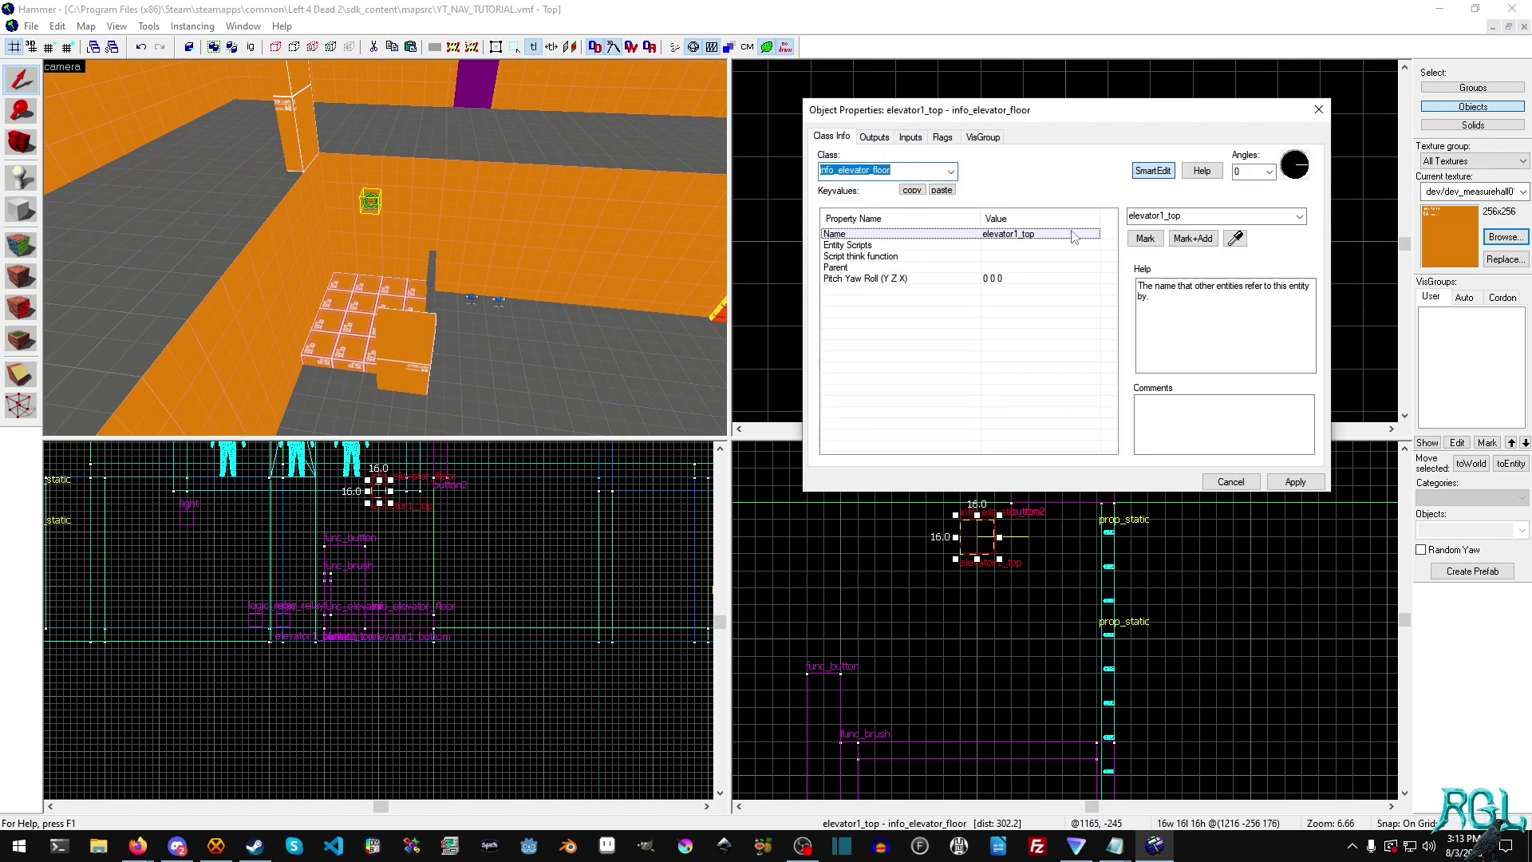
{"action": "left_click", "coordinate": [474, 302]}
{"action": "left_click", "coordinate": [874, 137]}
{"action": "double_click", "coordinate": [1018, 398]}
{"action": "key", "text": "BackSpace"}
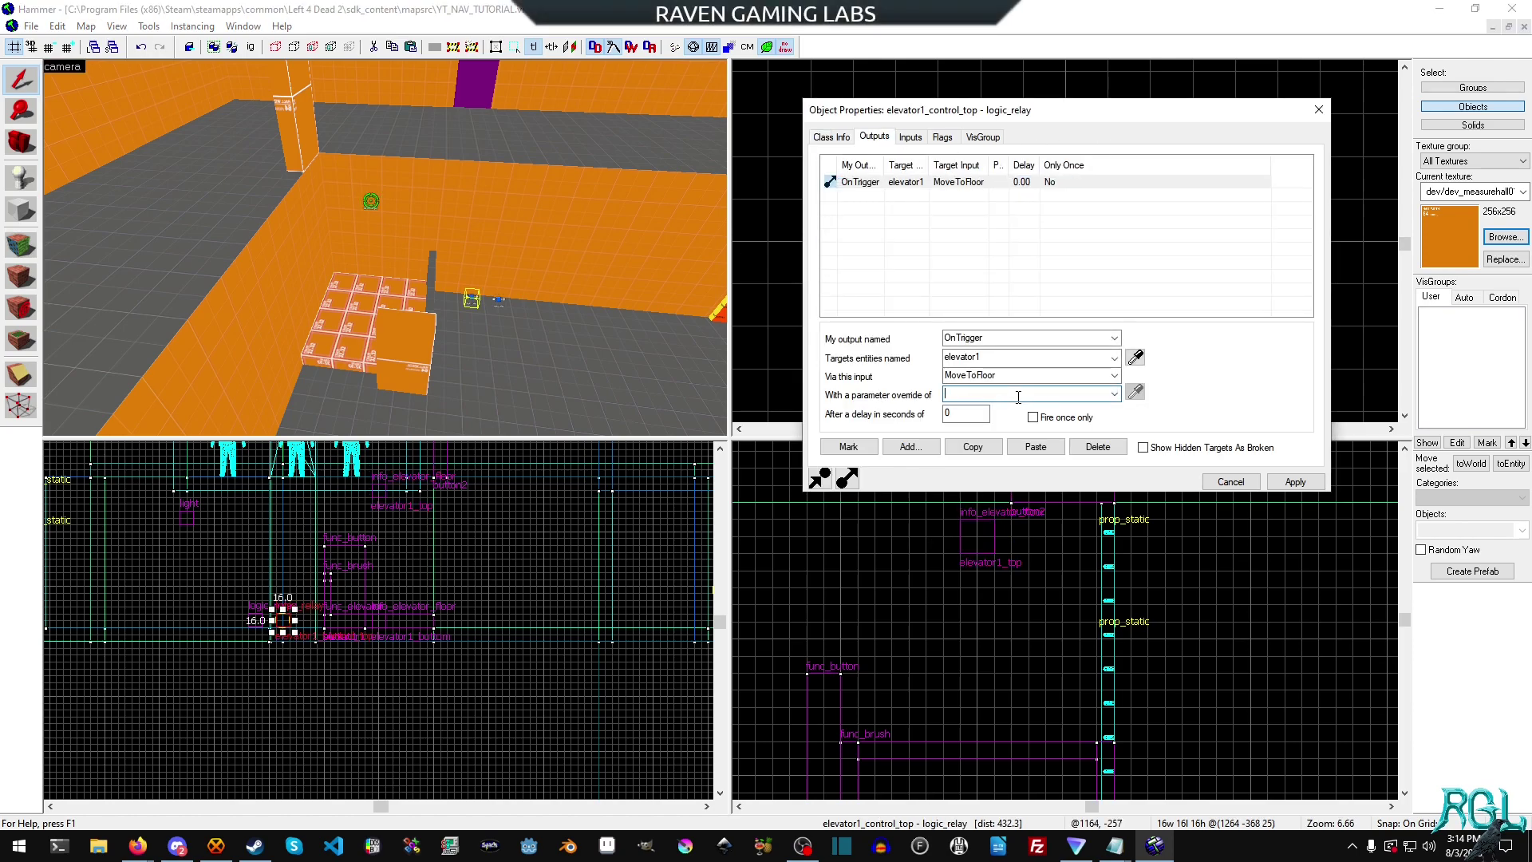
{"action": "type", "text": "elevator_"}
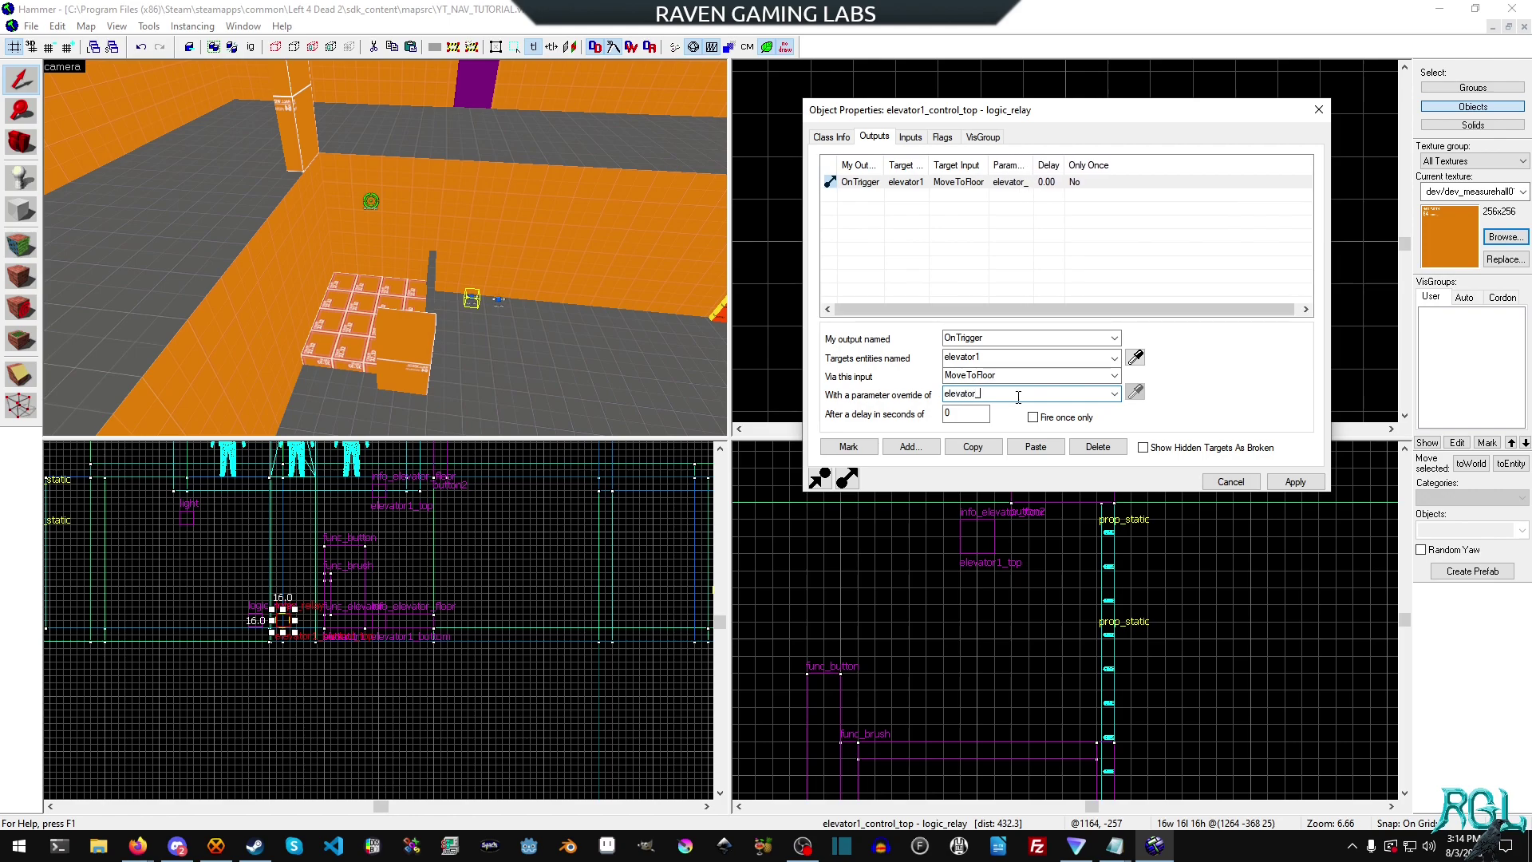
{"action": "key", "text": "BackSpace"}
{"action": "type", "text": "1_top"}
{"action": "left_click", "coordinate": [1294, 481]}
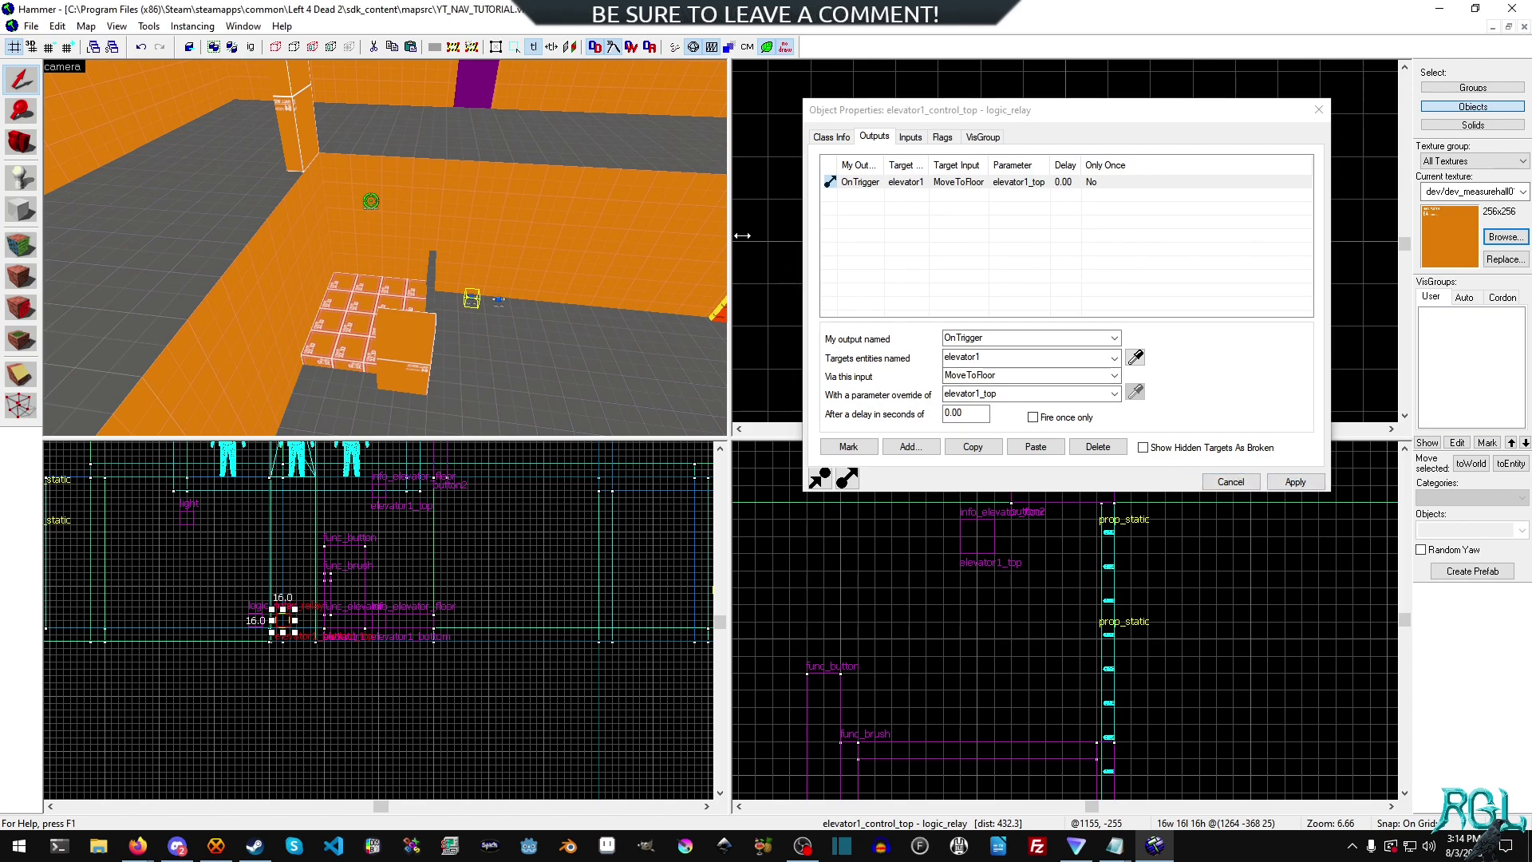
Add an OnPressed output without a target to the button2 func_button and close its properties
{"action": "left_click", "coordinate": [310, 116]}
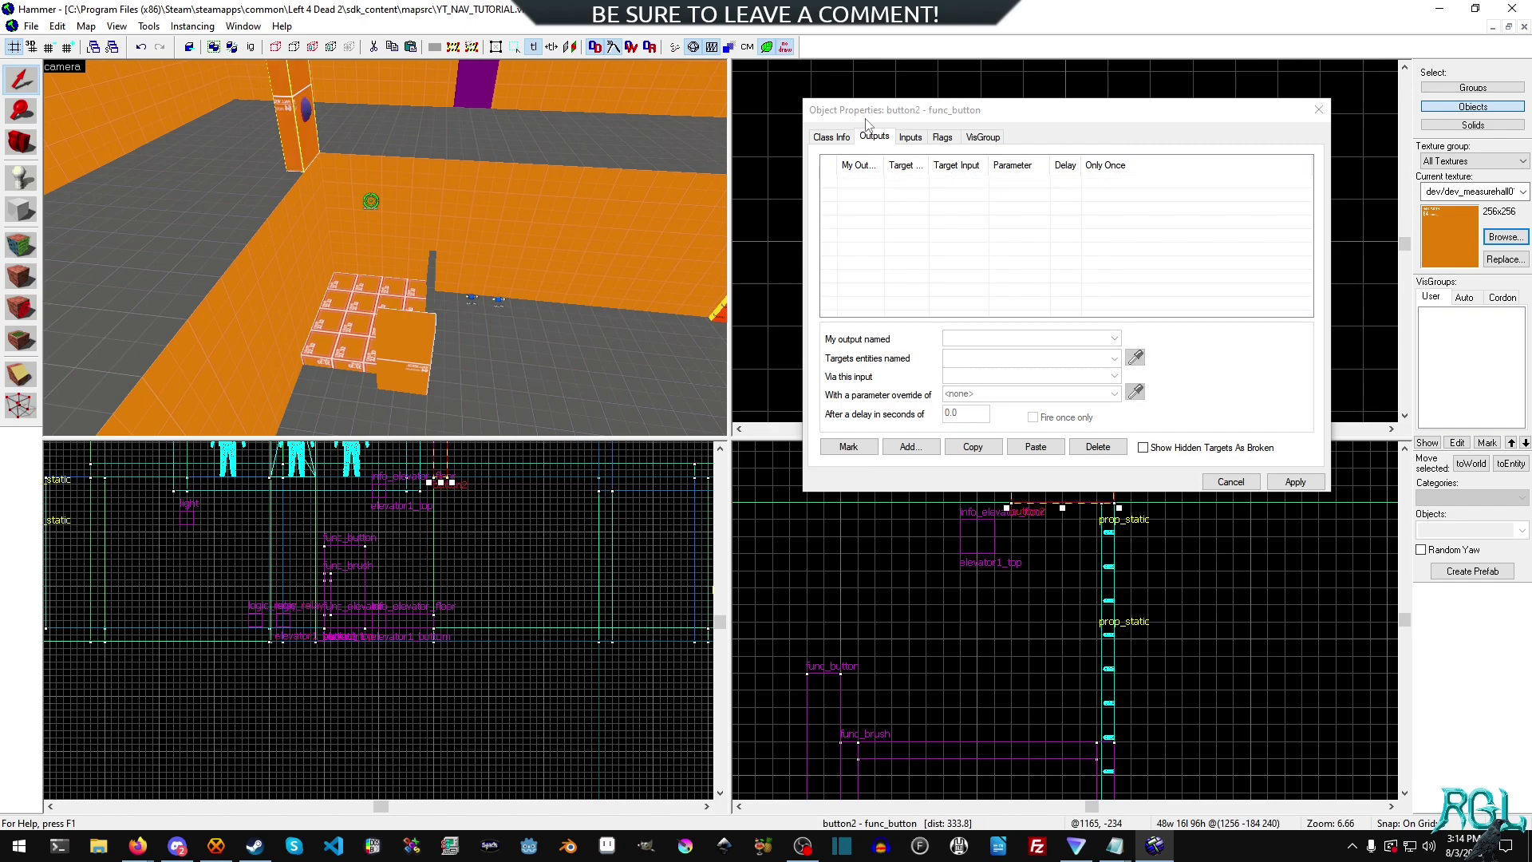
{"action": "left_click", "coordinate": [911, 446]}
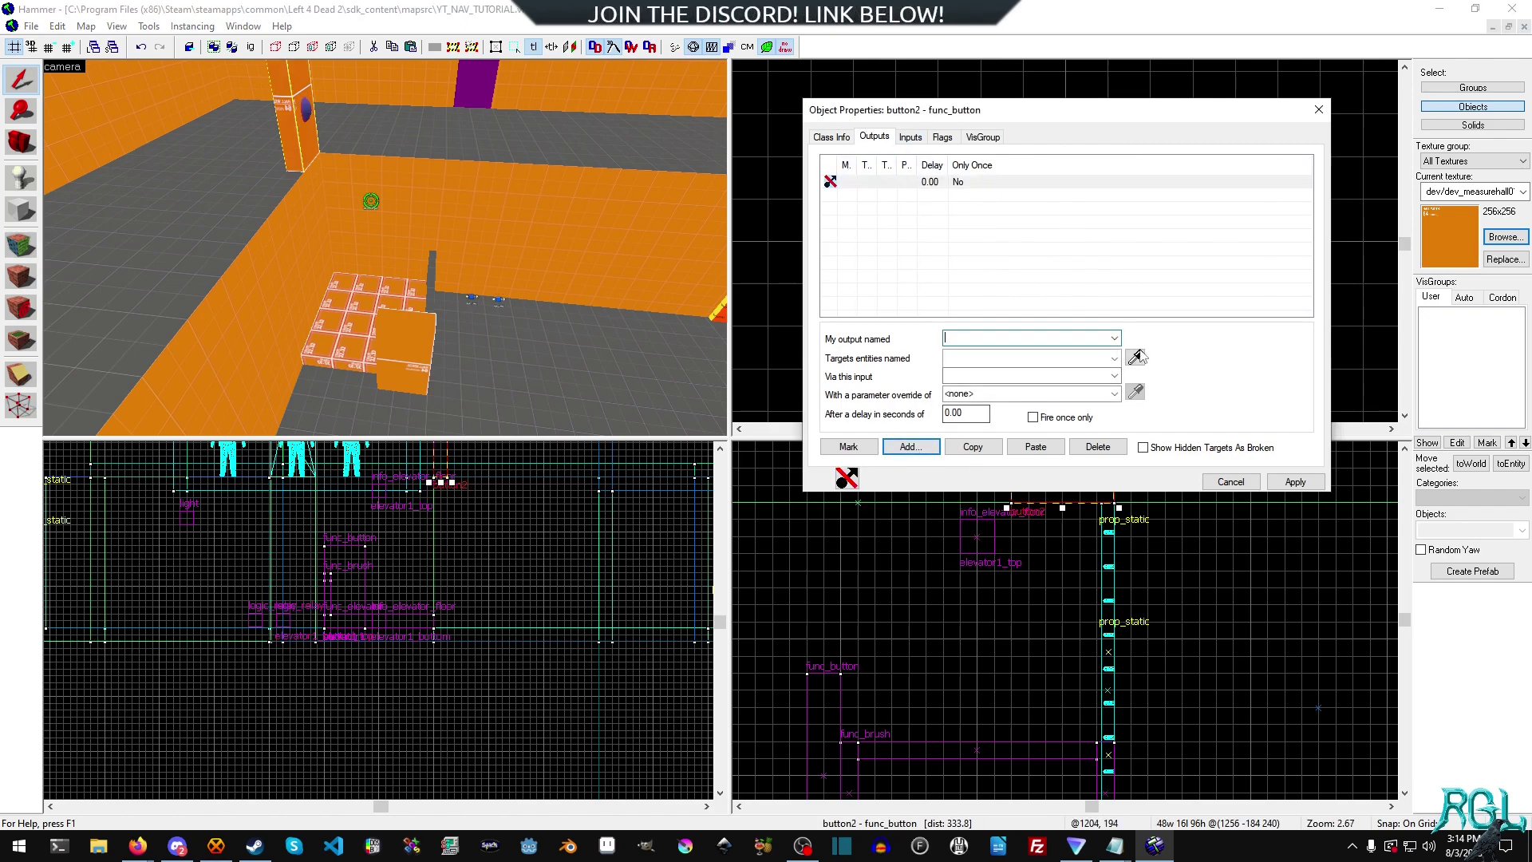
{"action": "left_click", "coordinate": [1105, 338]}
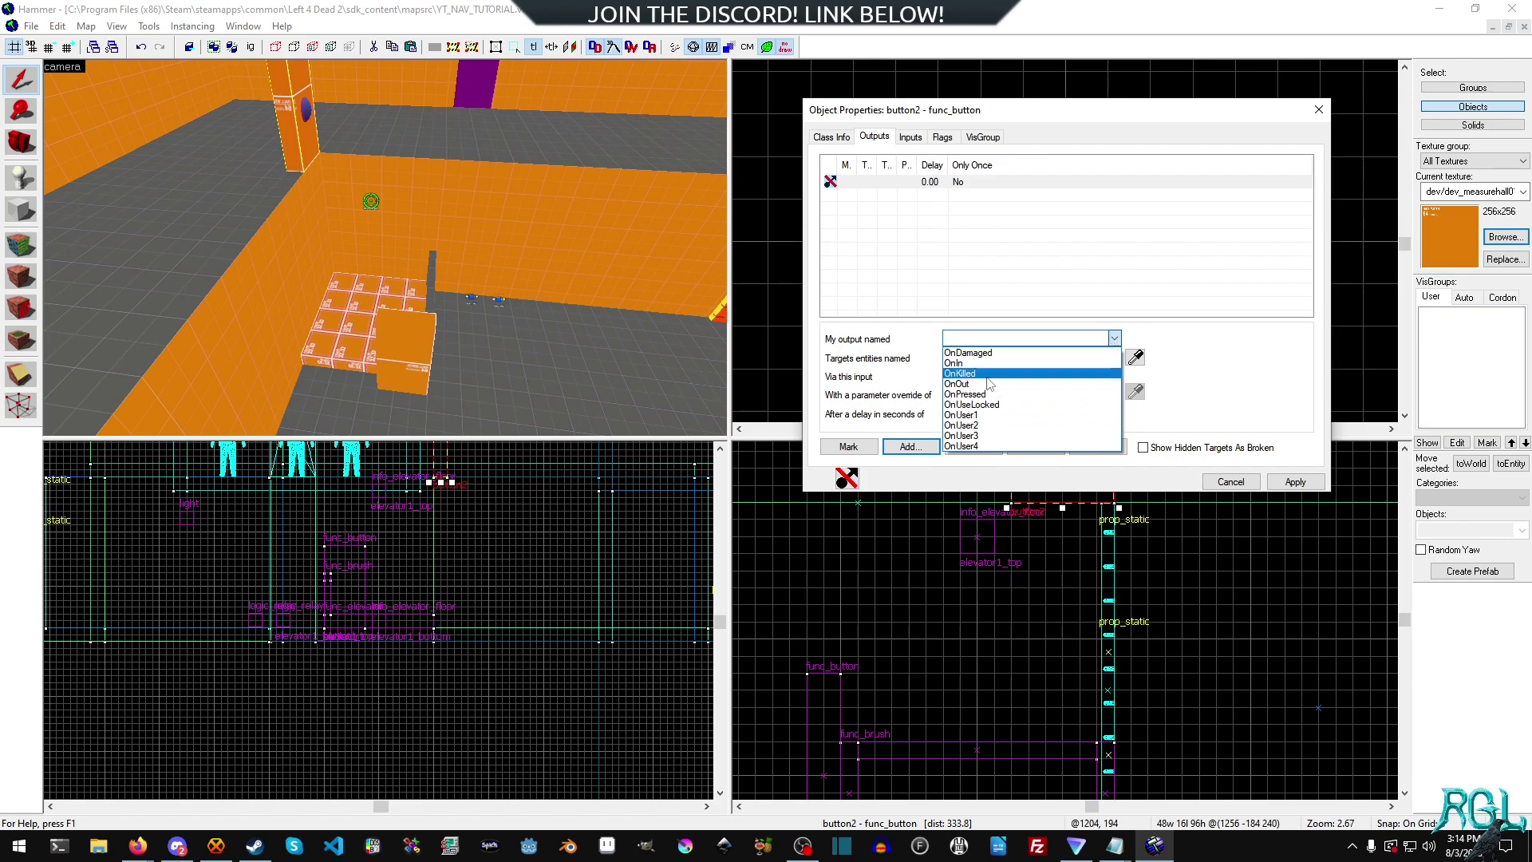
{"action": "left_click", "coordinate": [1110, 394]}
{"action": "left_click", "coordinate": [1115, 360]}
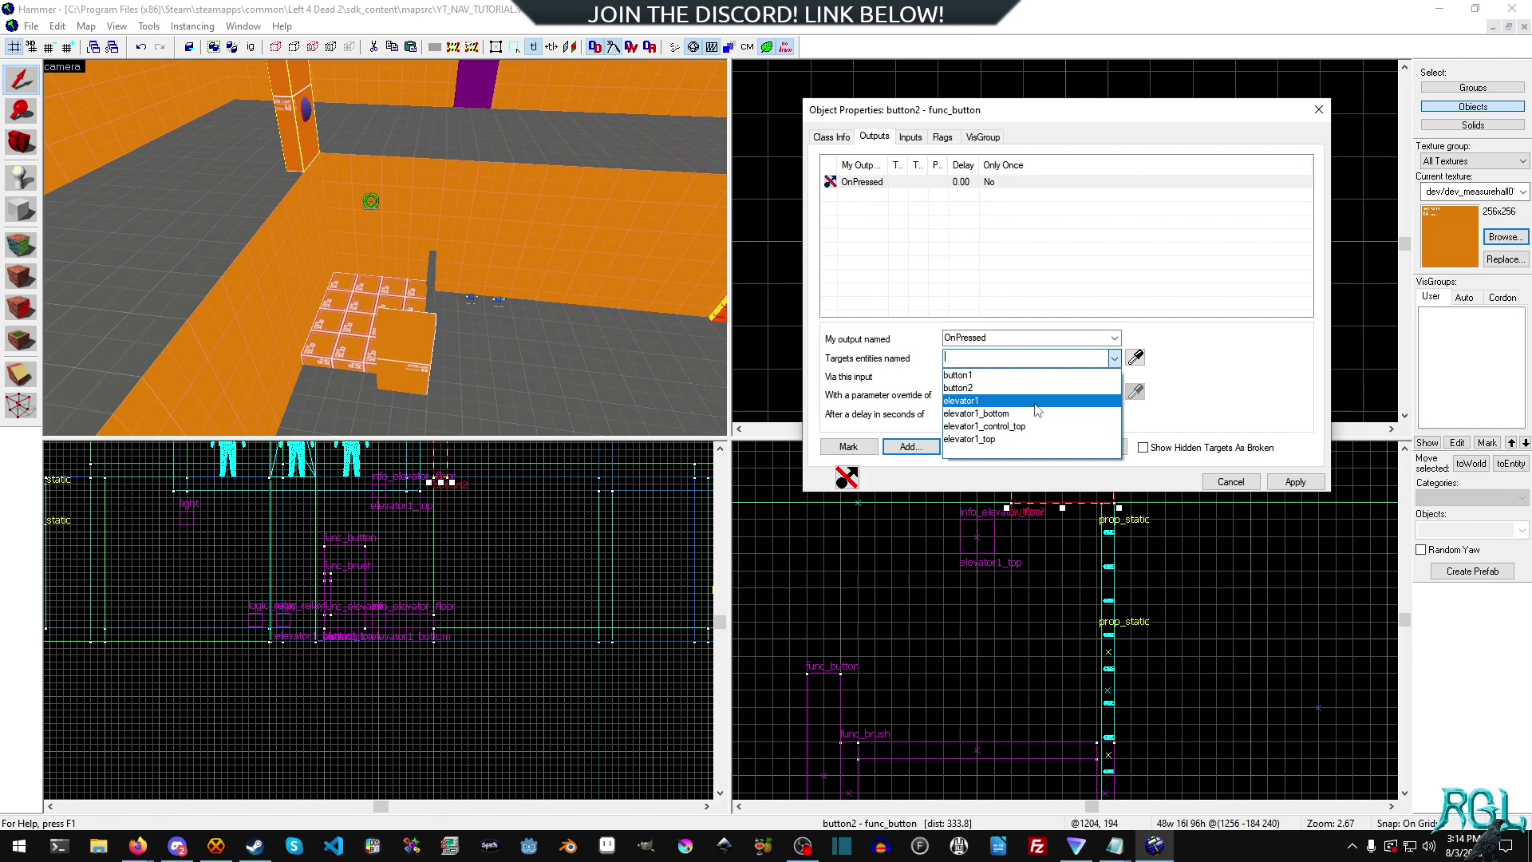
{"action": "left_click", "coordinate": [1184, 399]}
{"action": "left_click", "coordinate": [1230, 481]}
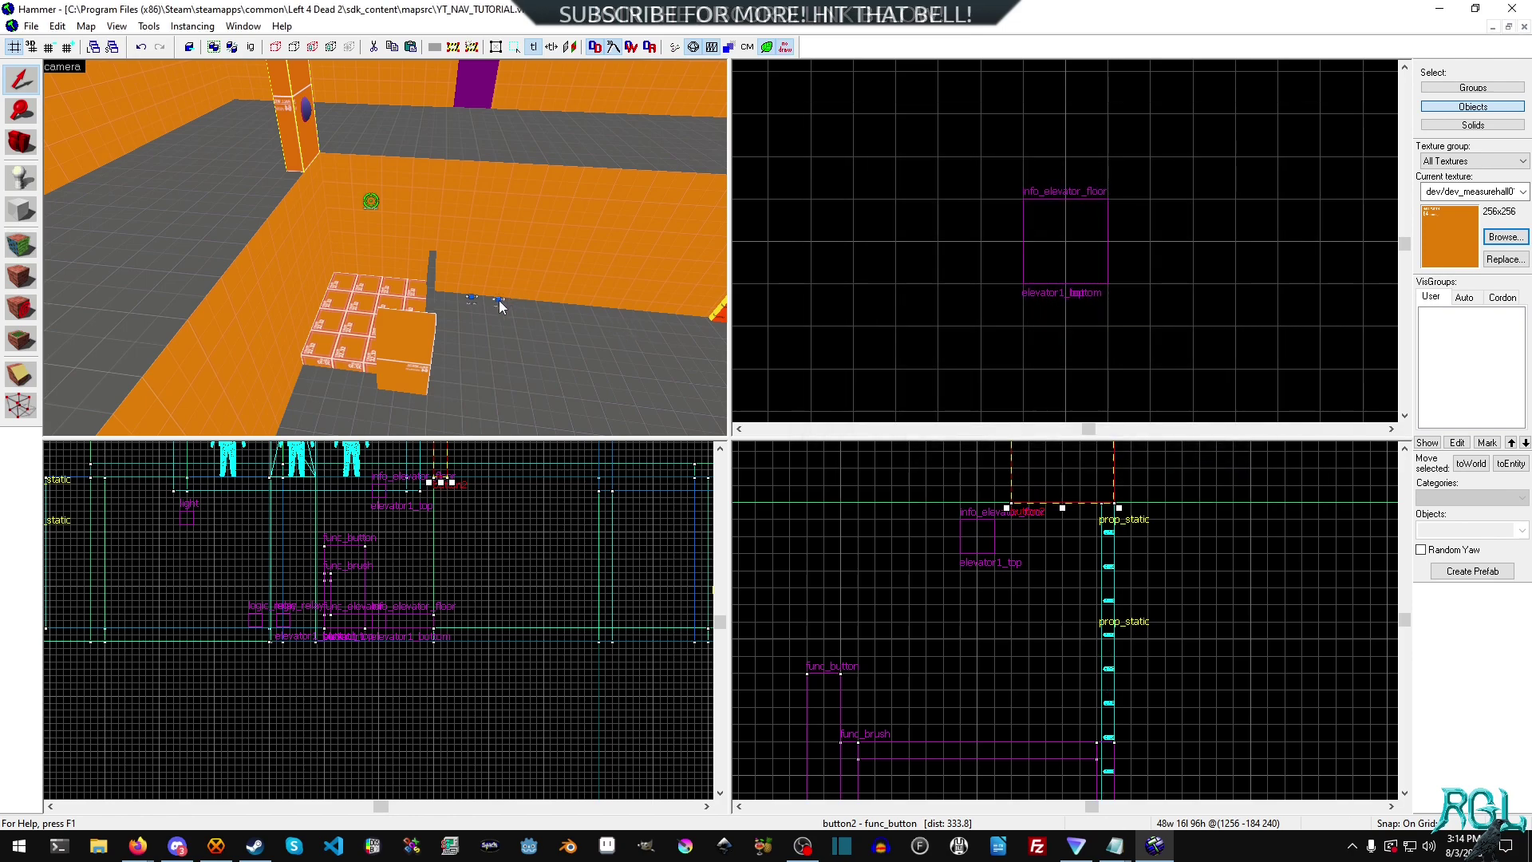
Name the second, unnamed logic_relay elevator1_control_bottom and close its properties
{"action": "double_click", "coordinate": [498, 302]}
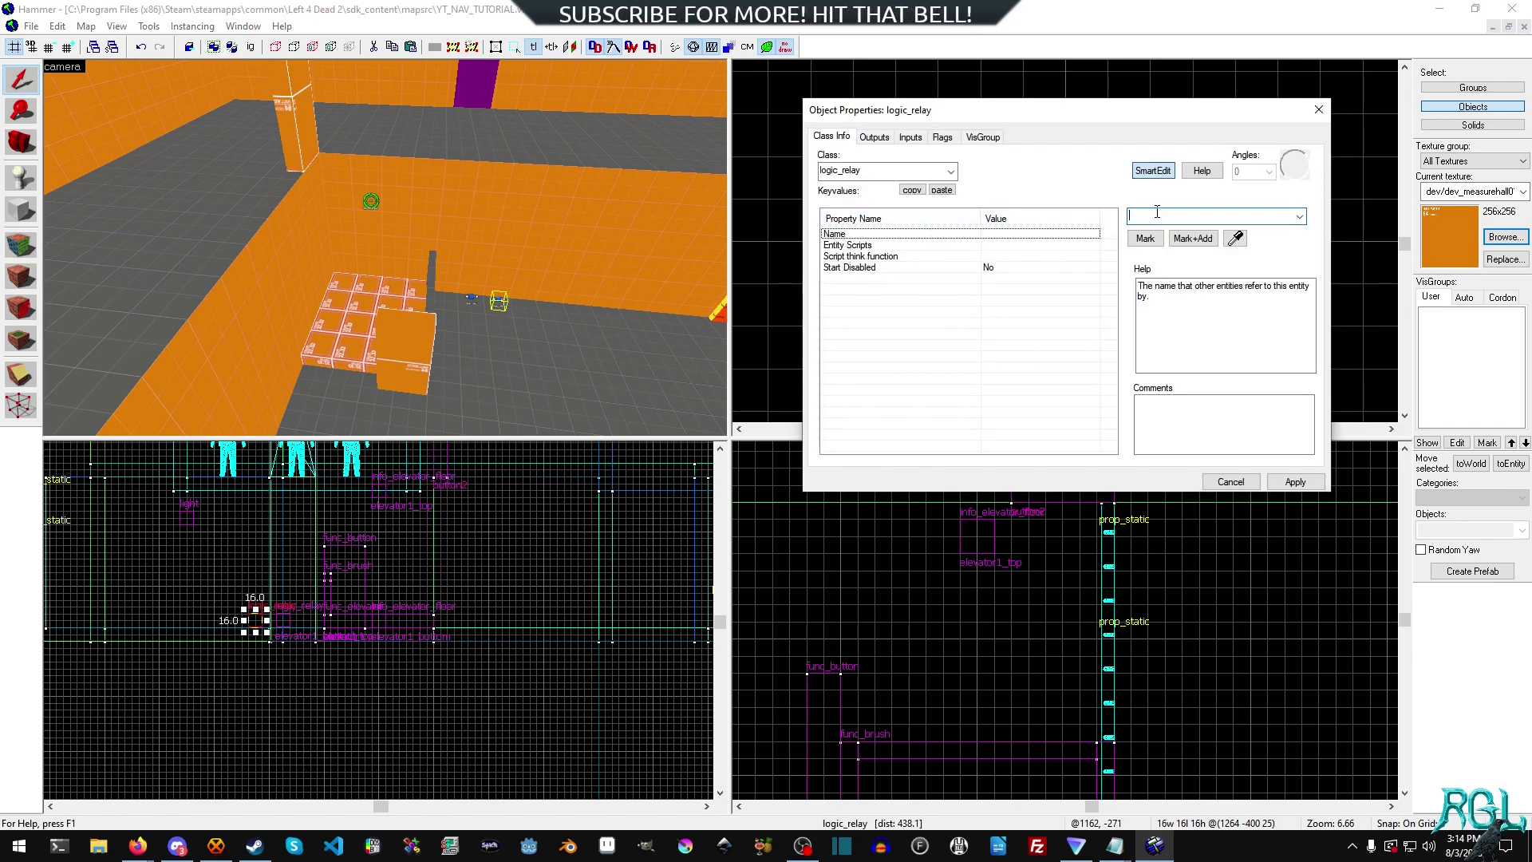
{"action": "type", "text": "ele"}
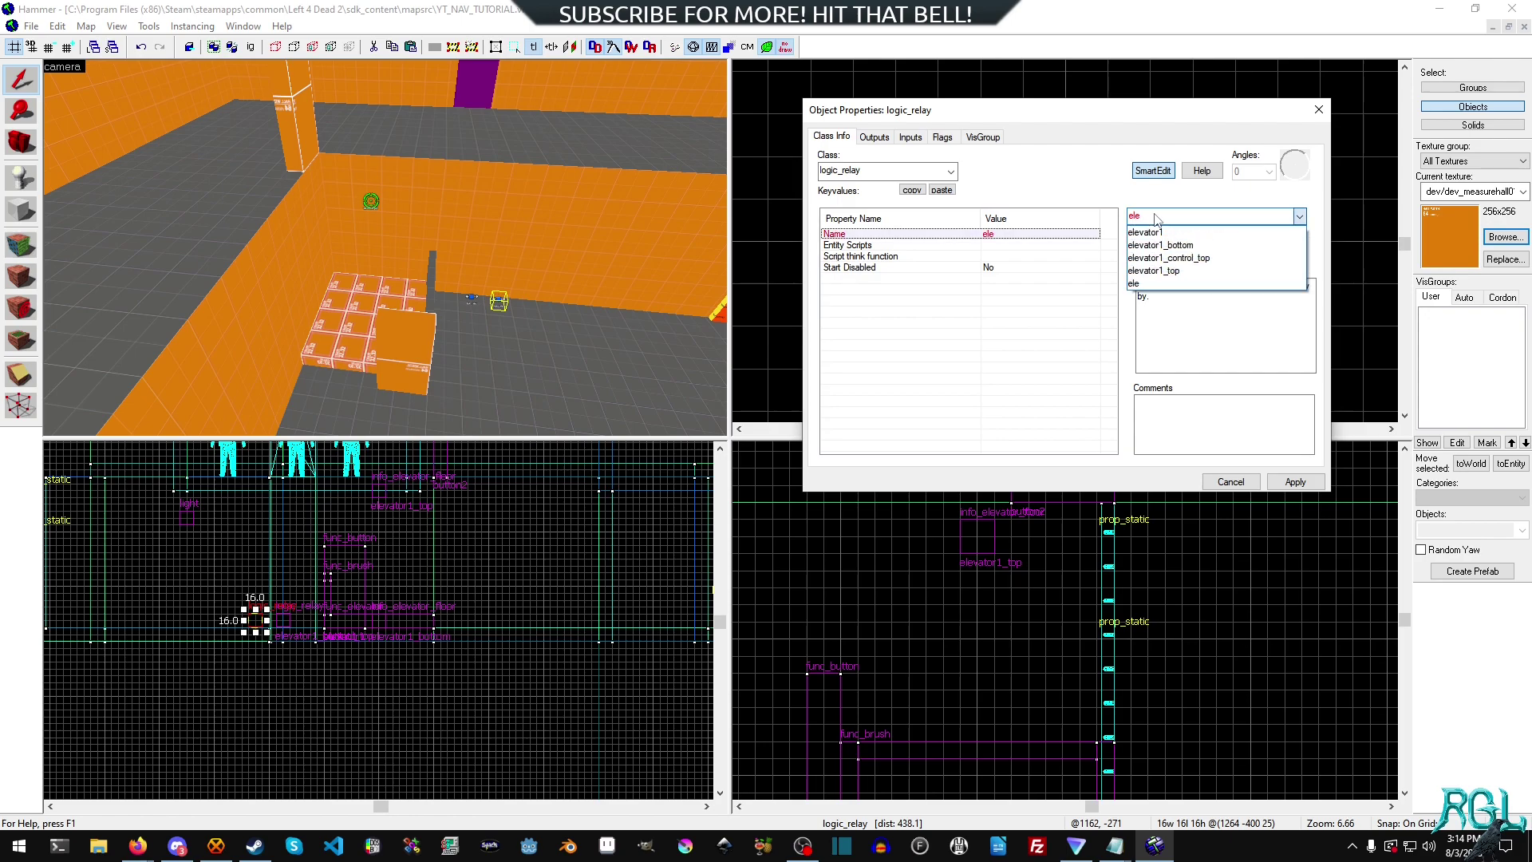
{"action": "type", "text": "vator1_control_"}
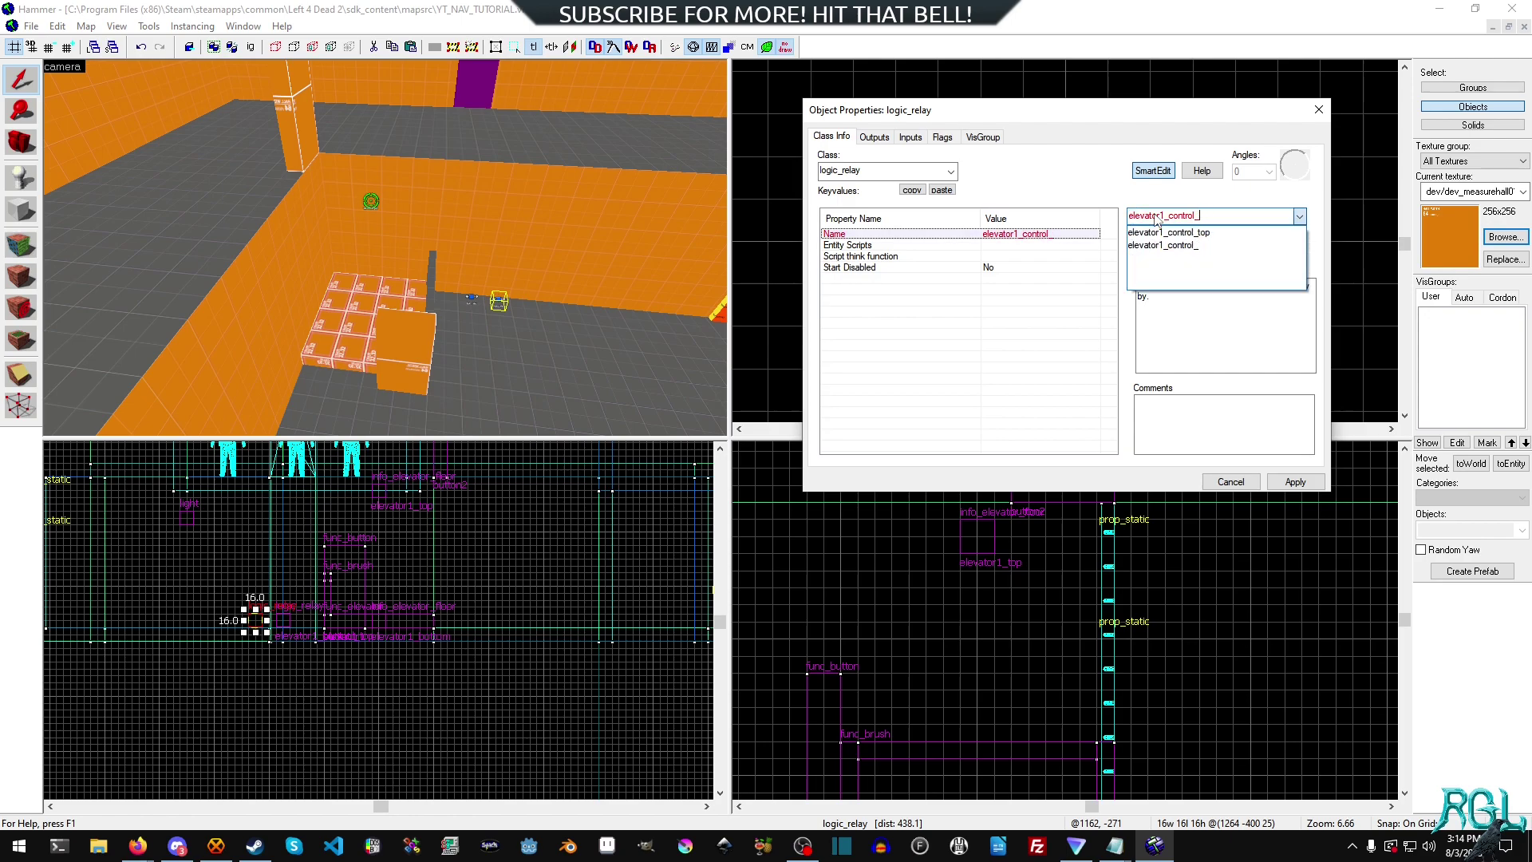
{"action": "type", "text": "tobottom"}
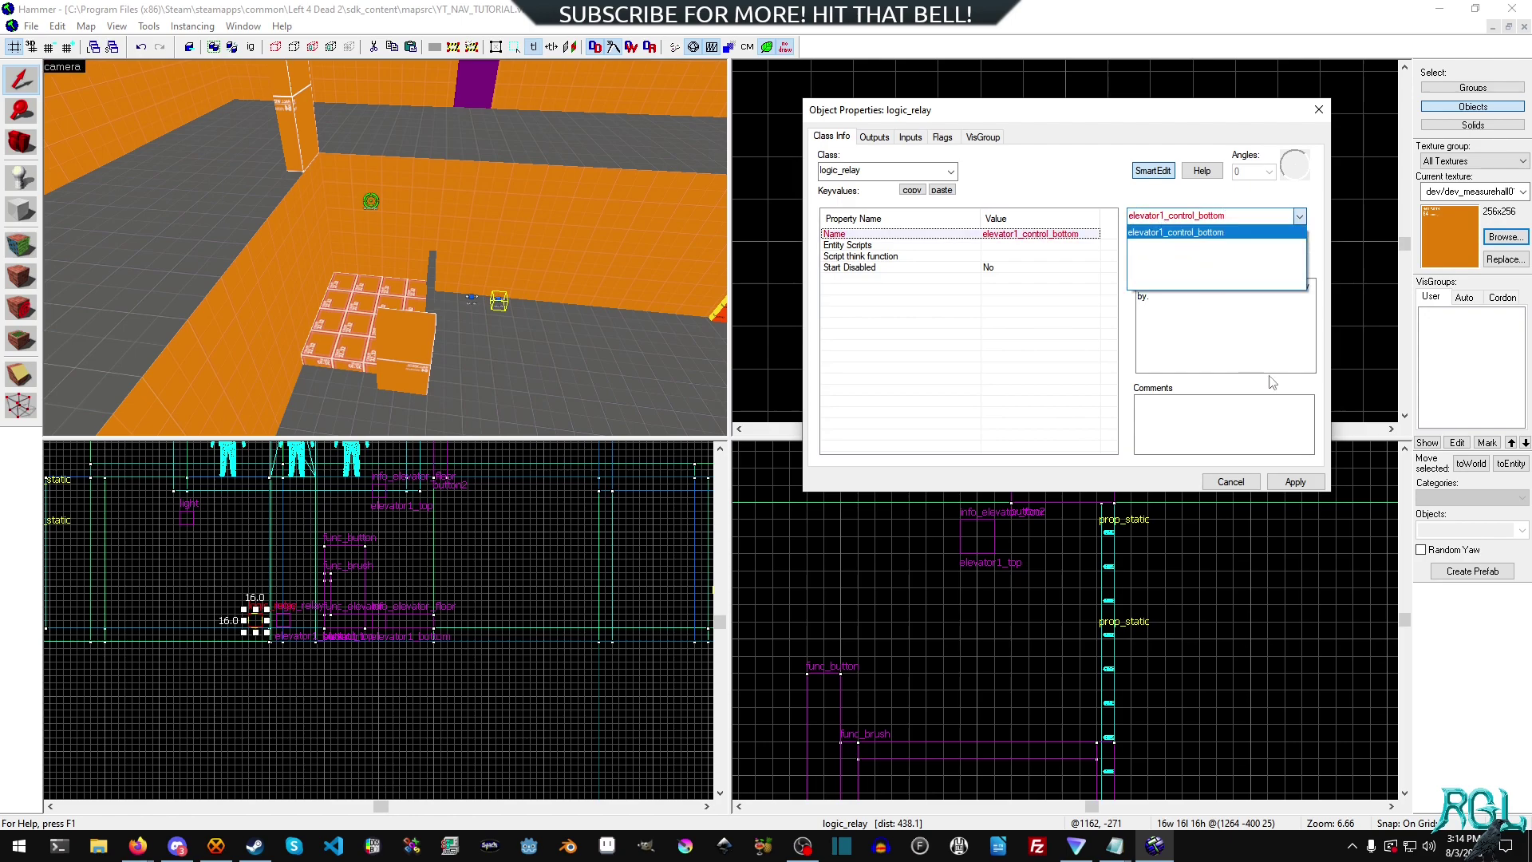
{"action": "key", "text": "Return"}
{"action": "left_click", "coordinate": [1230, 482]}
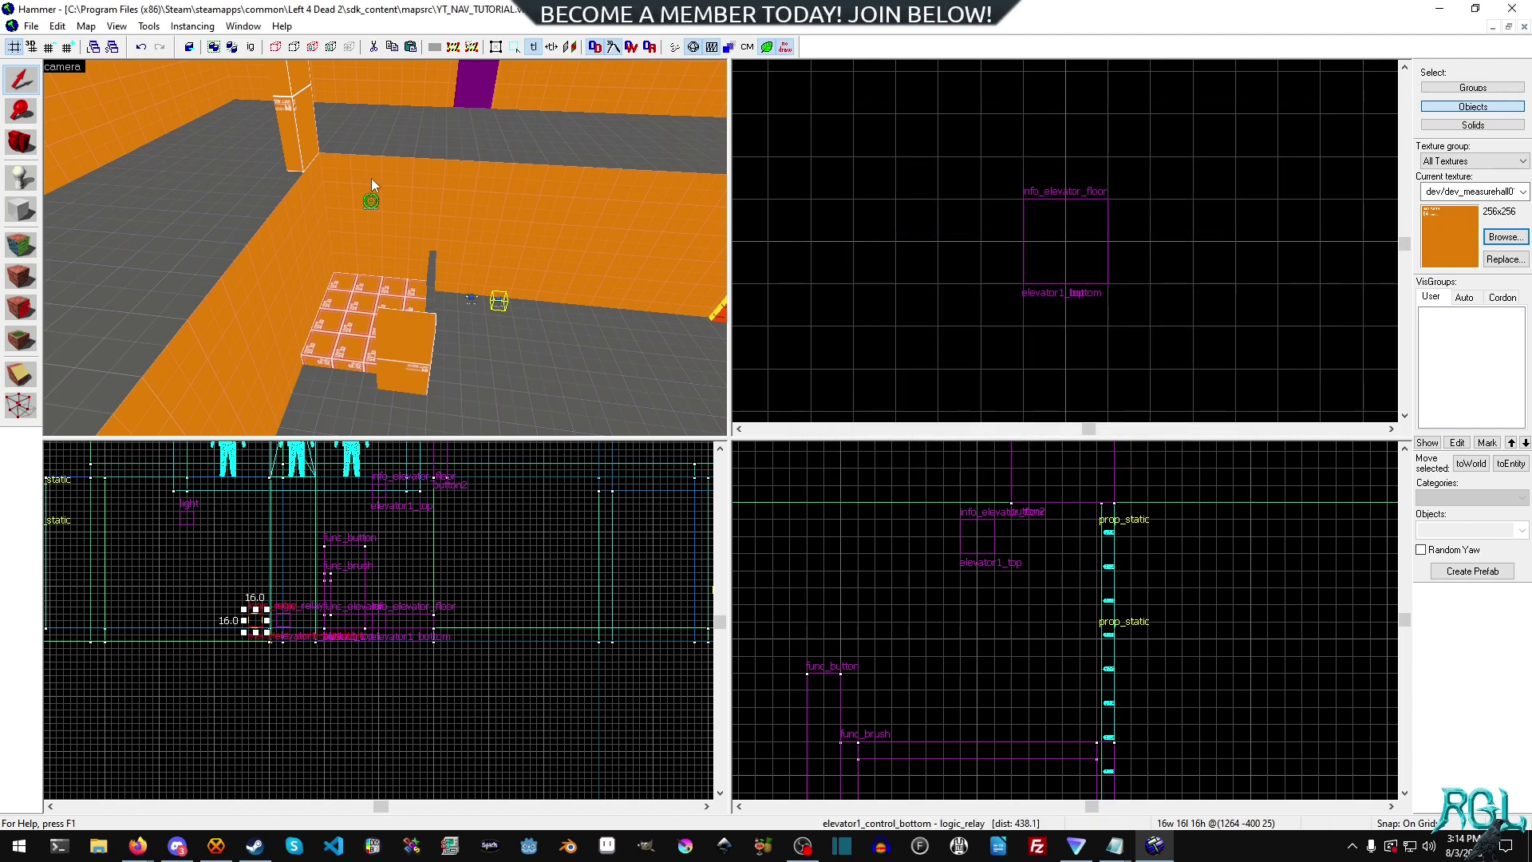
Set button2's OnPressed output to send Trigger to elevator1_control_bottom
{"action": "double_click", "coordinate": [314, 121]}
{"action": "left_click", "coordinate": [871, 135]}
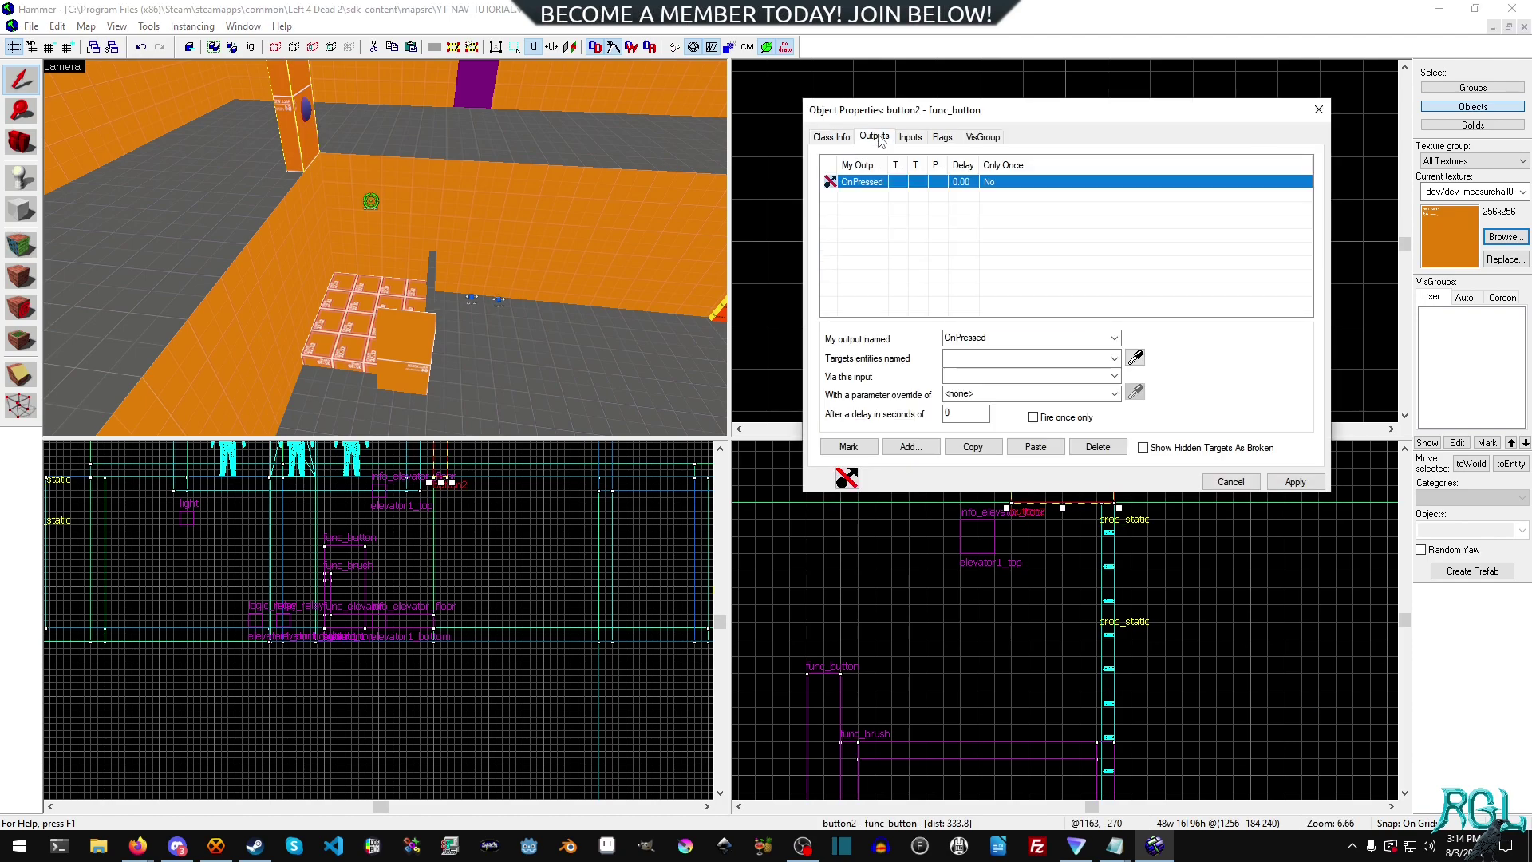
{"action": "left_click", "coordinate": [1114, 359]}
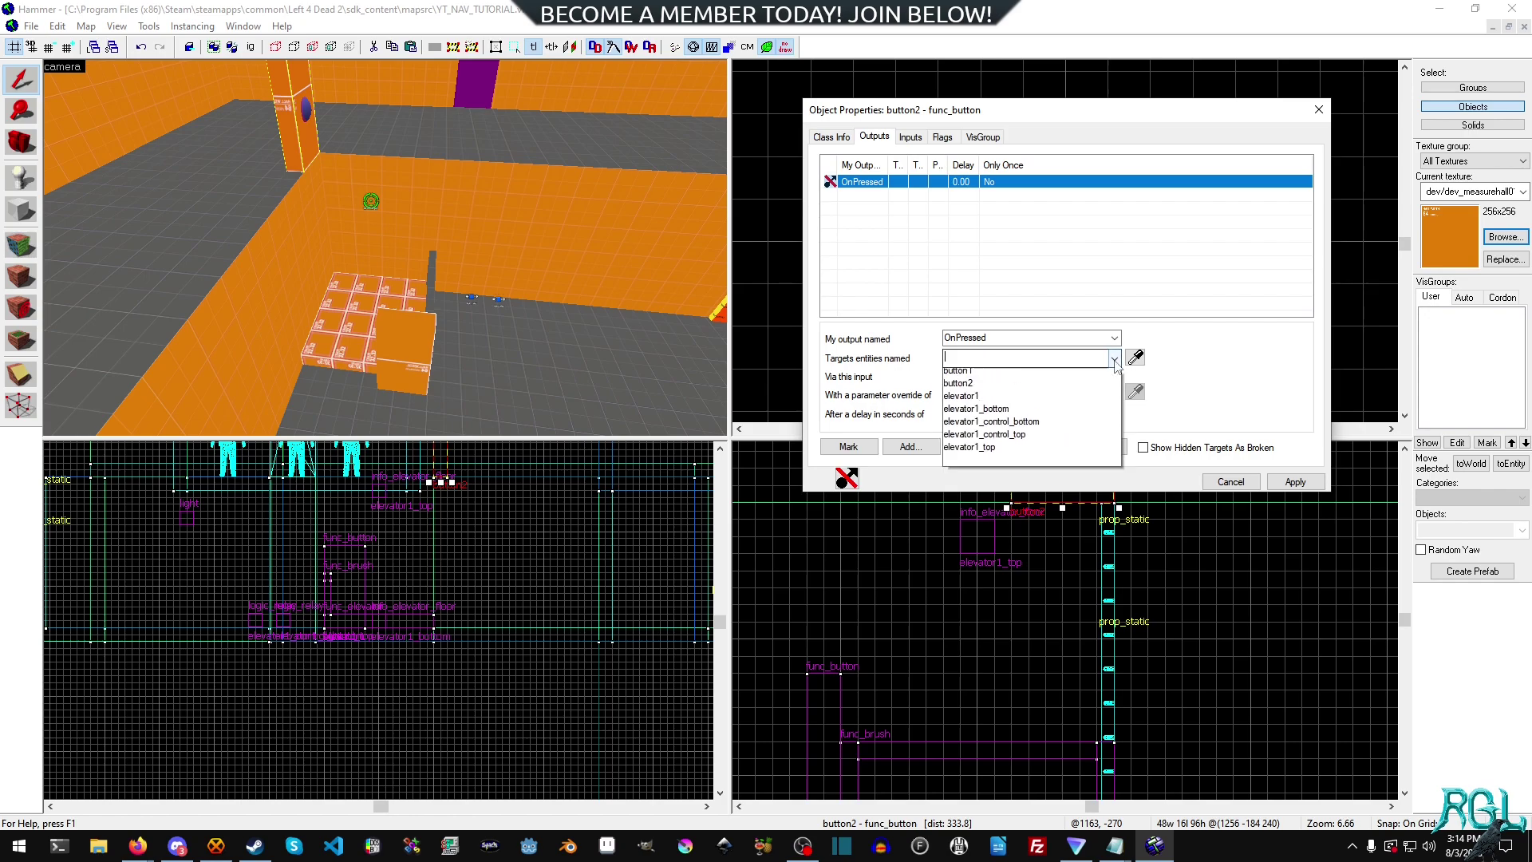
{"action": "left_click", "coordinate": [1034, 428]}
{"action": "left_click", "coordinate": [1114, 376]}
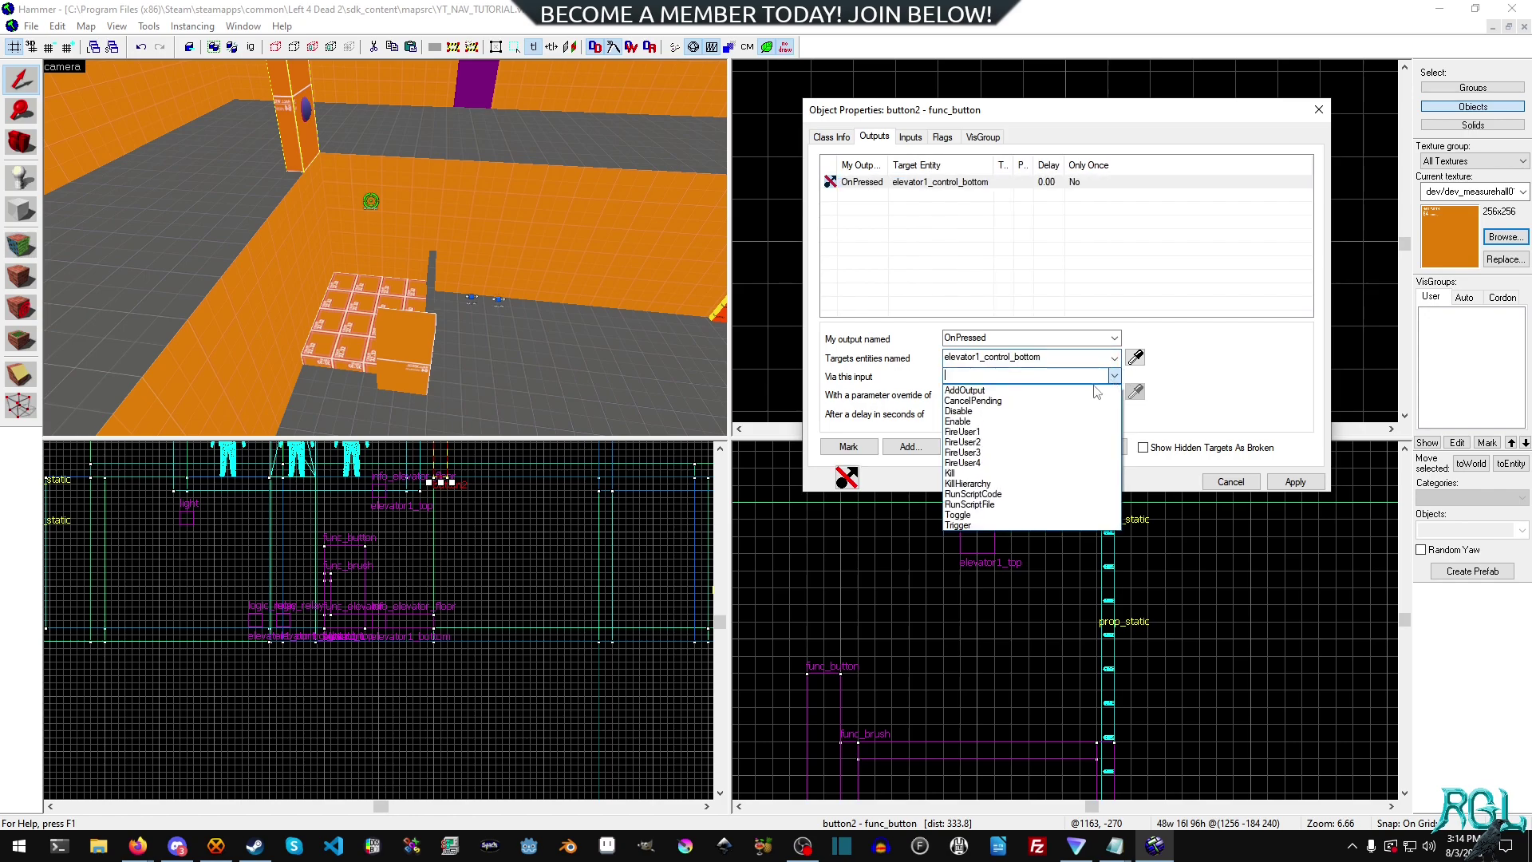
{"action": "left_click", "coordinate": [957, 525]}
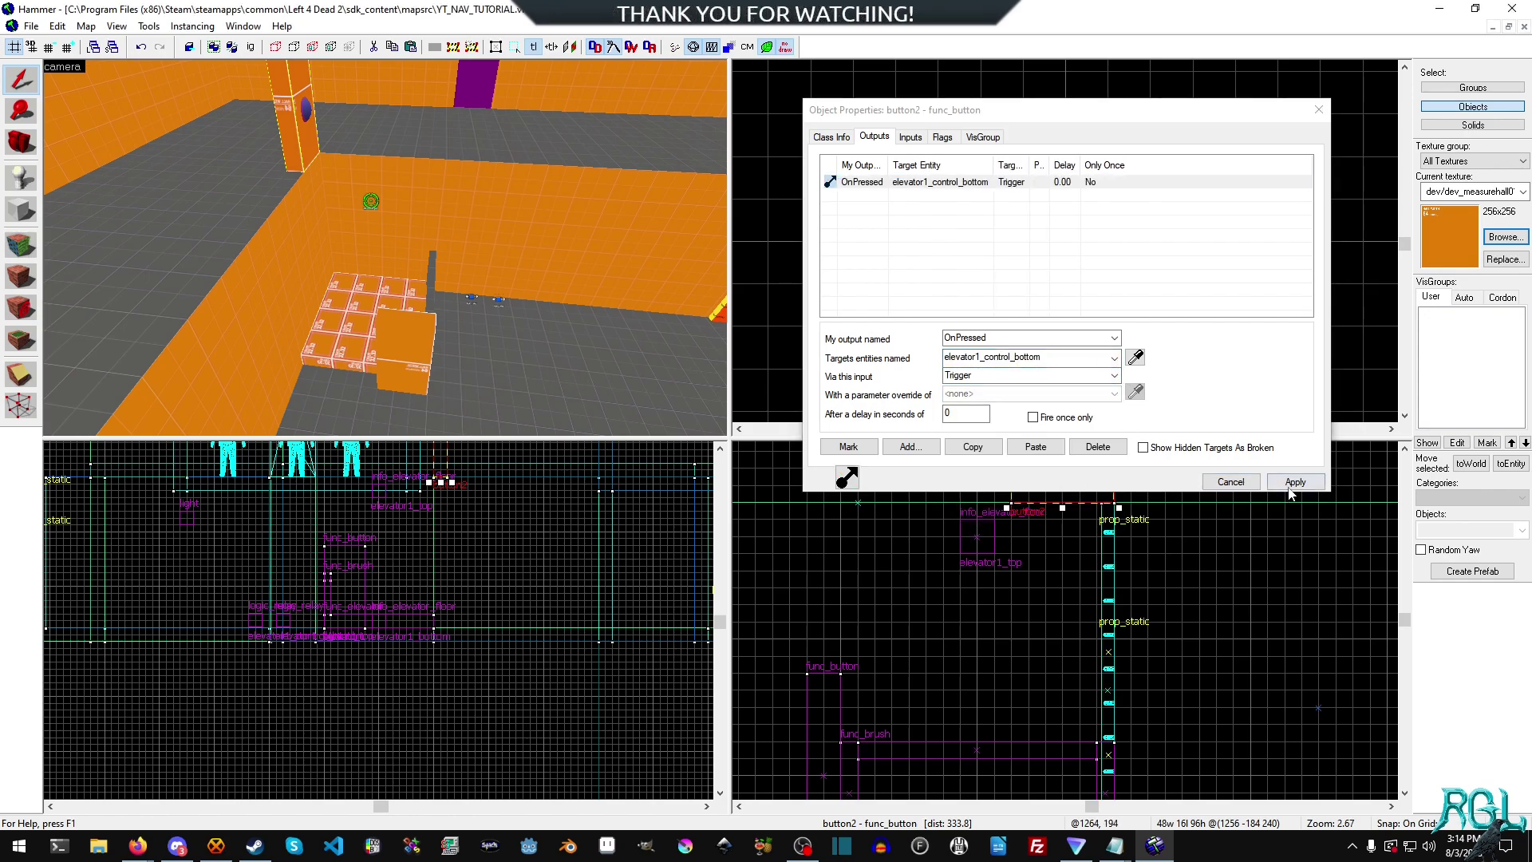
Review the elevator1_control_top relay's output and add an OnTrigger output to the elevator1_control_bottom logic_relay
{"action": "left_click", "coordinate": [473, 300]}
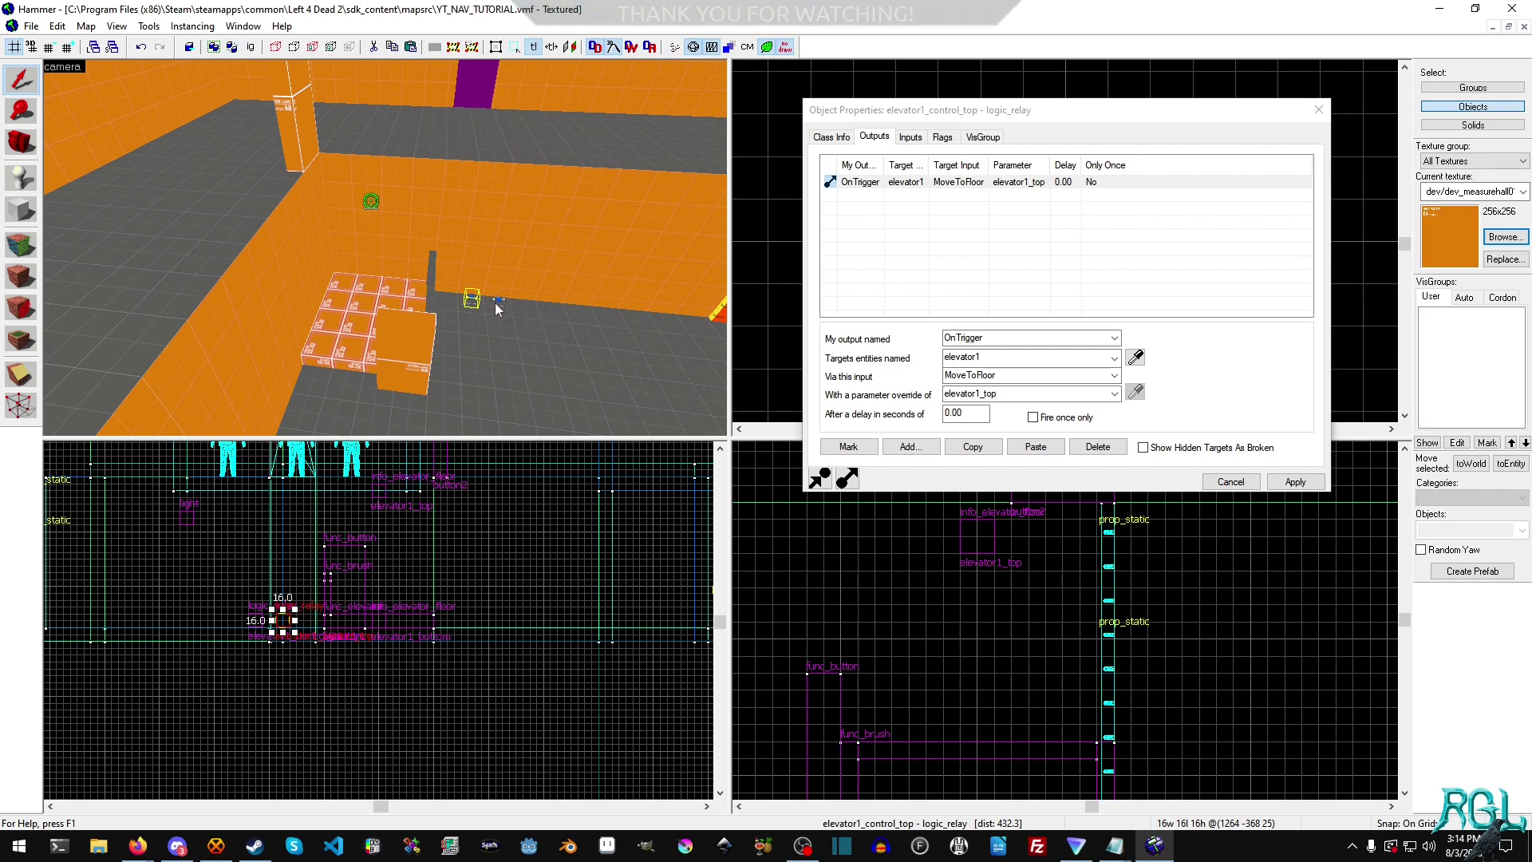
{"action": "left_click", "coordinate": [498, 304]}
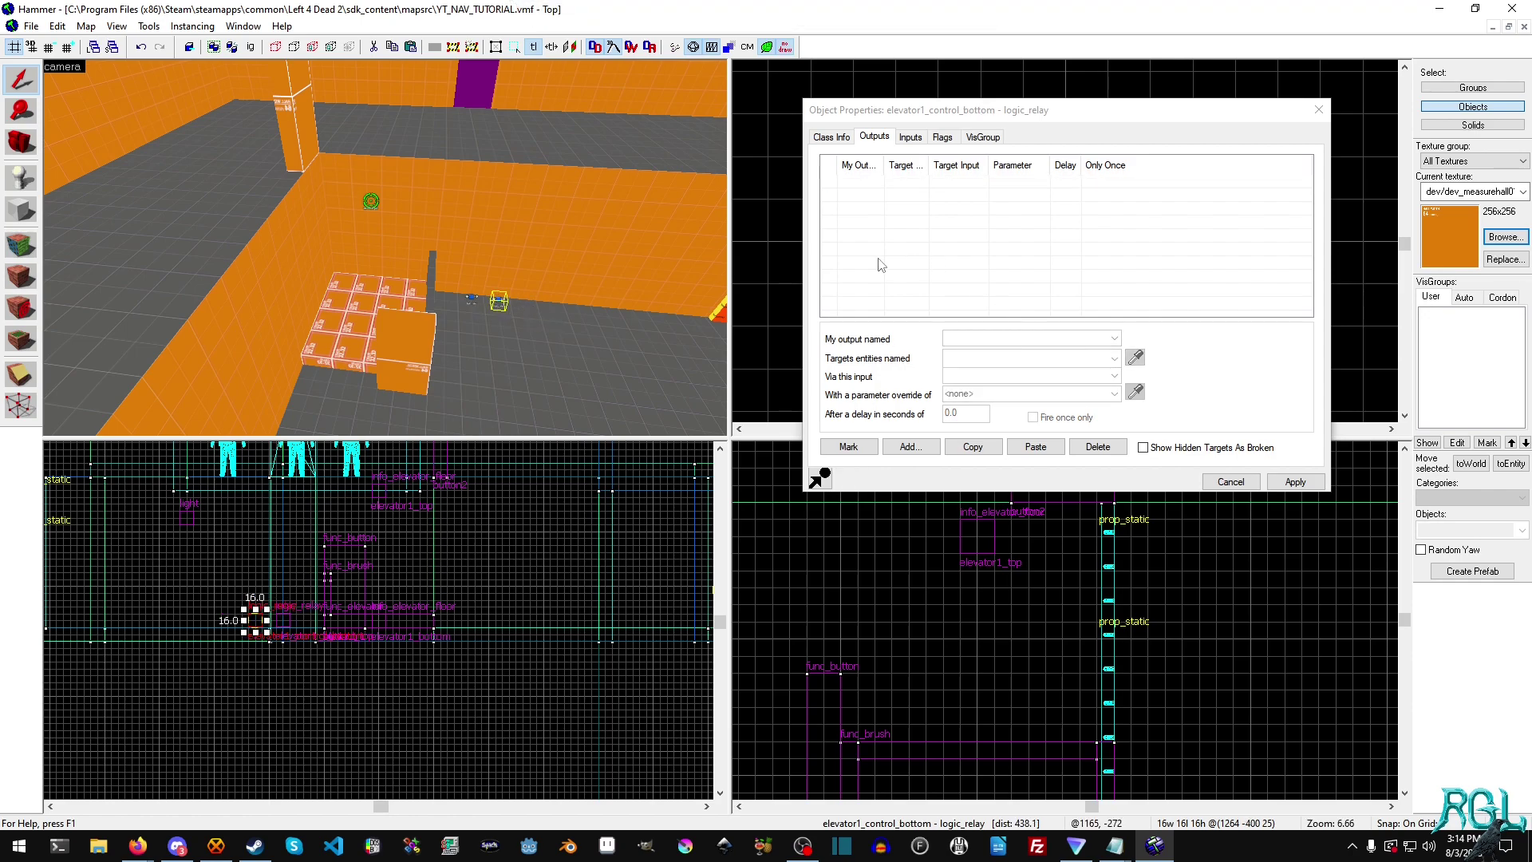
{"action": "left_click", "coordinate": [1170, 335]}
{"action": "left_click", "coordinate": [1114, 338]}
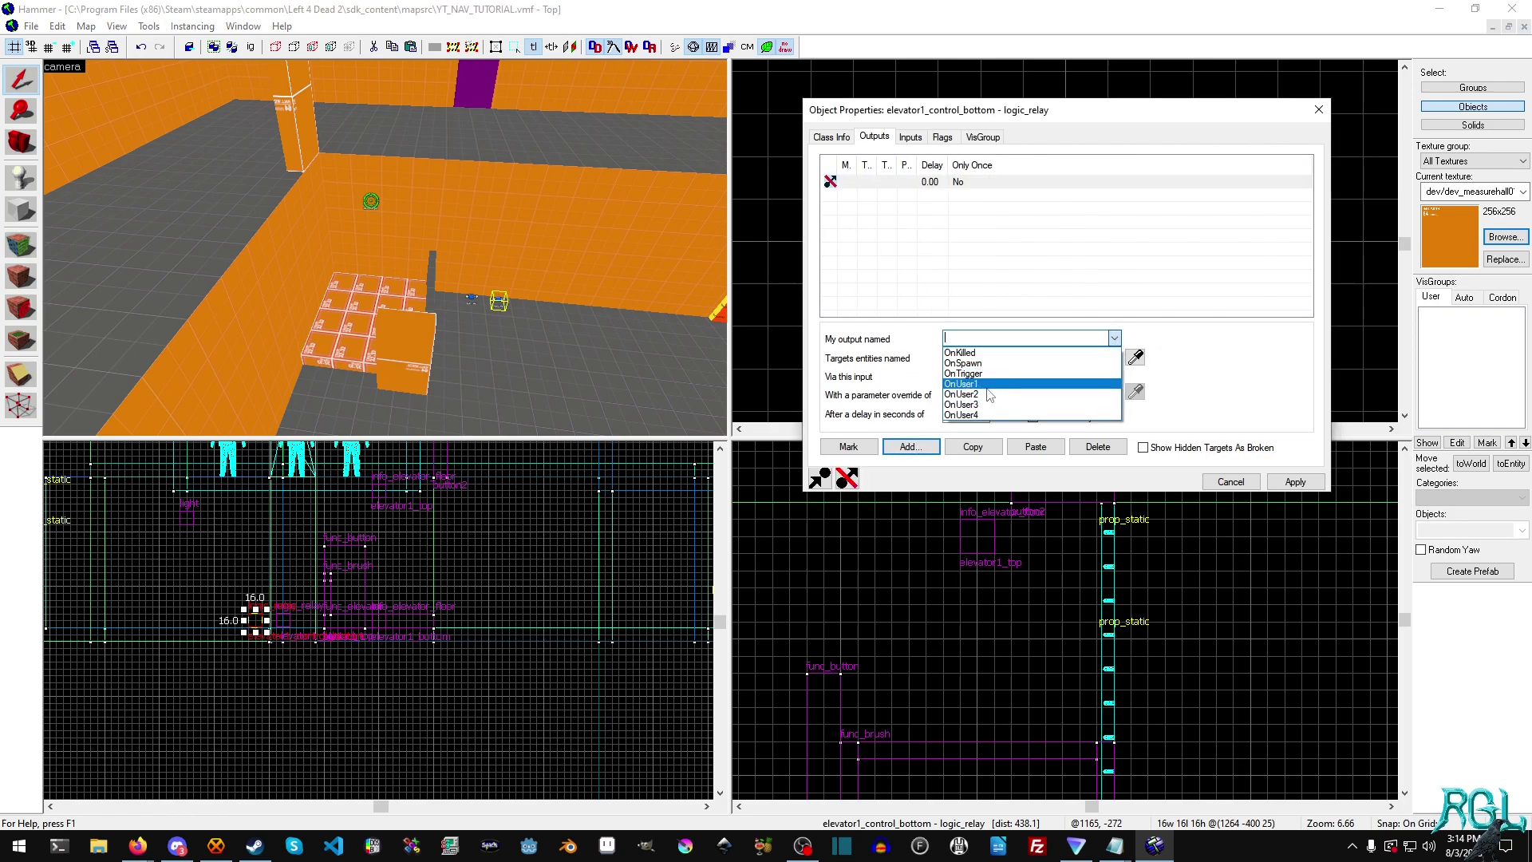
{"action": "left_click", "coordinate": [987, 374]}
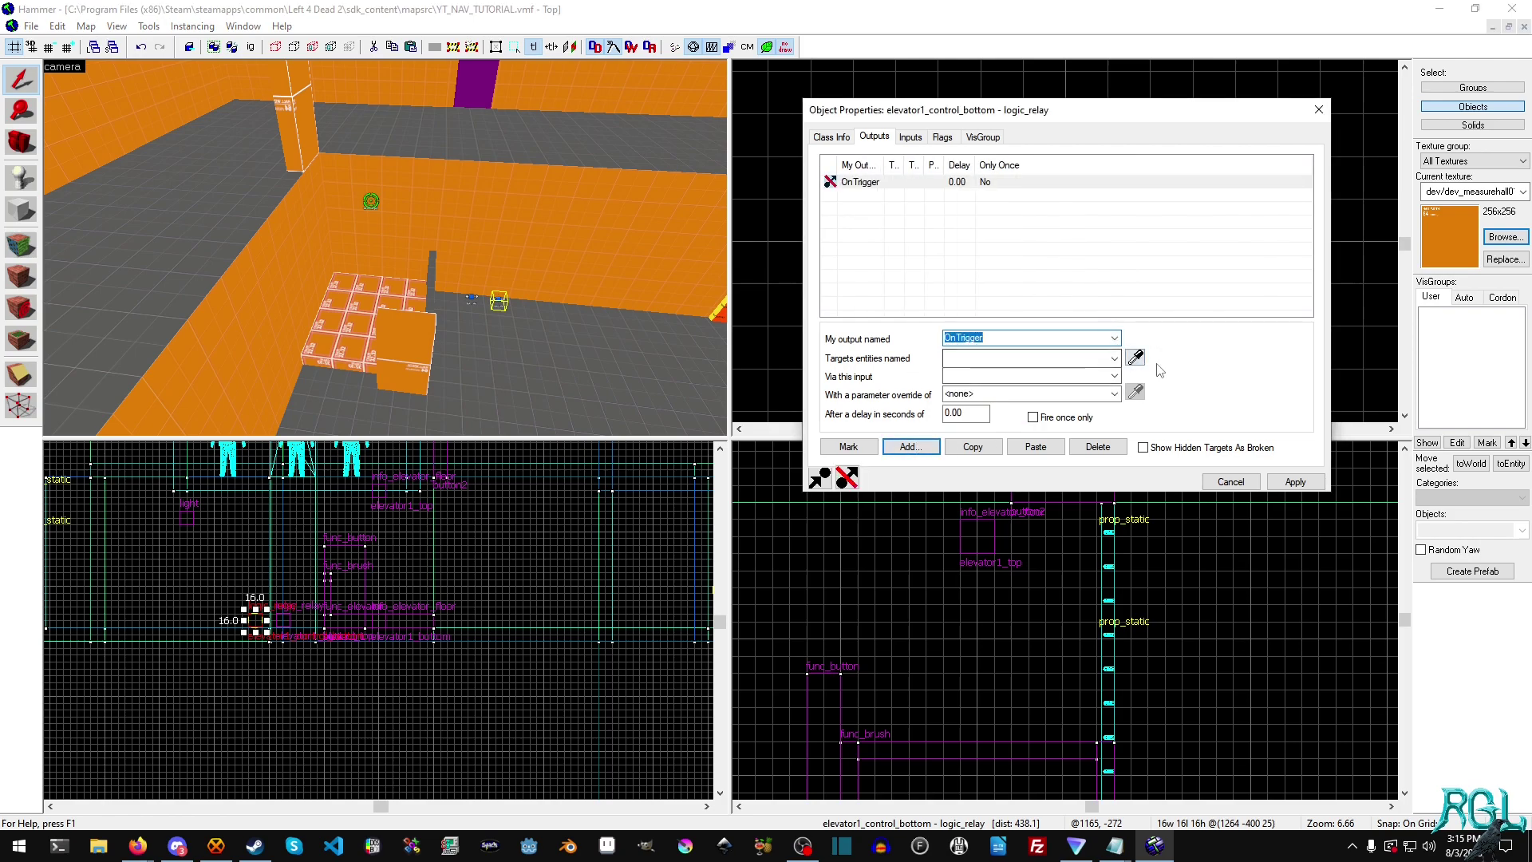
Set the elevator1_control_bottom relay's OnTrigger output to send MoveToFloor to elevator1 with the parameter override elevator1_bottom
{"action": "left_click", "coordinate": [1114, 359]}
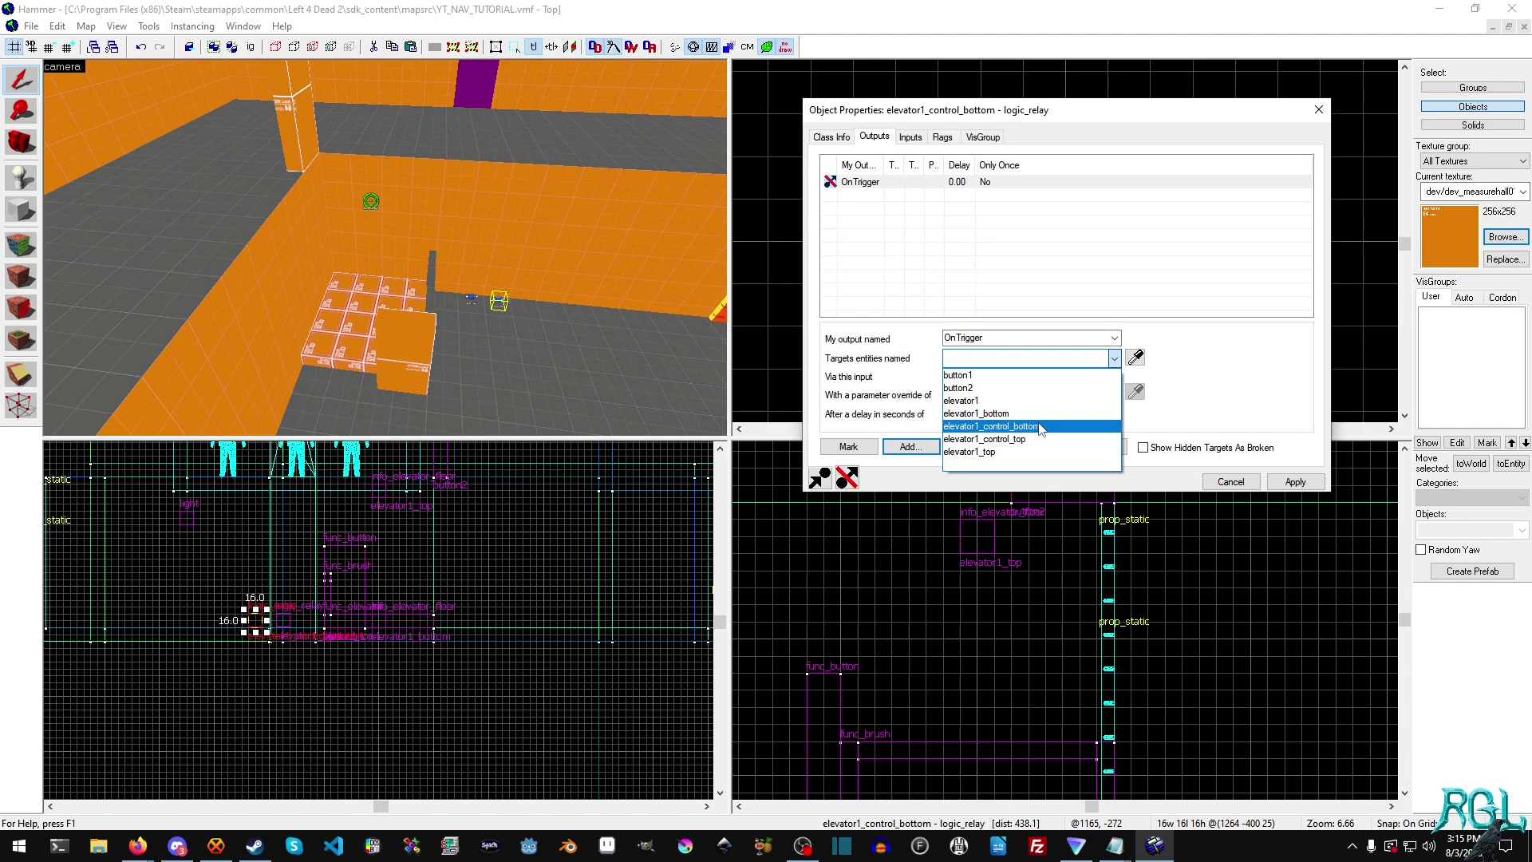
{"action": "left_click", "coordinate": [962, 400]}
{"action": "left_click", "coordinate": [1114, 376]}
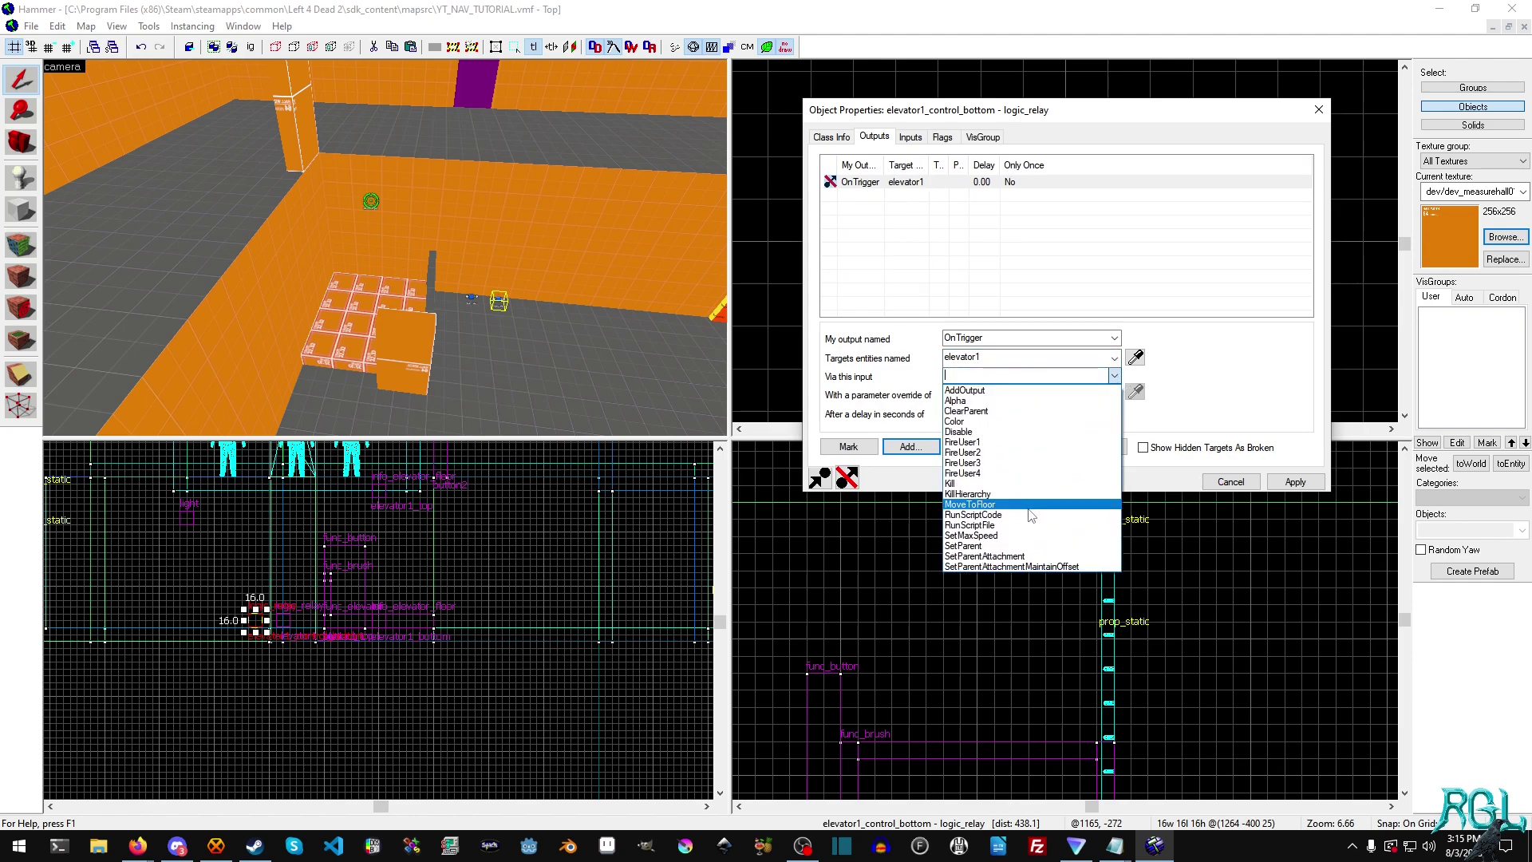
{"action": "left_click", "coordinate": [970, 504]}
{"action": "left_click", "coordinate": [1081, 394]}
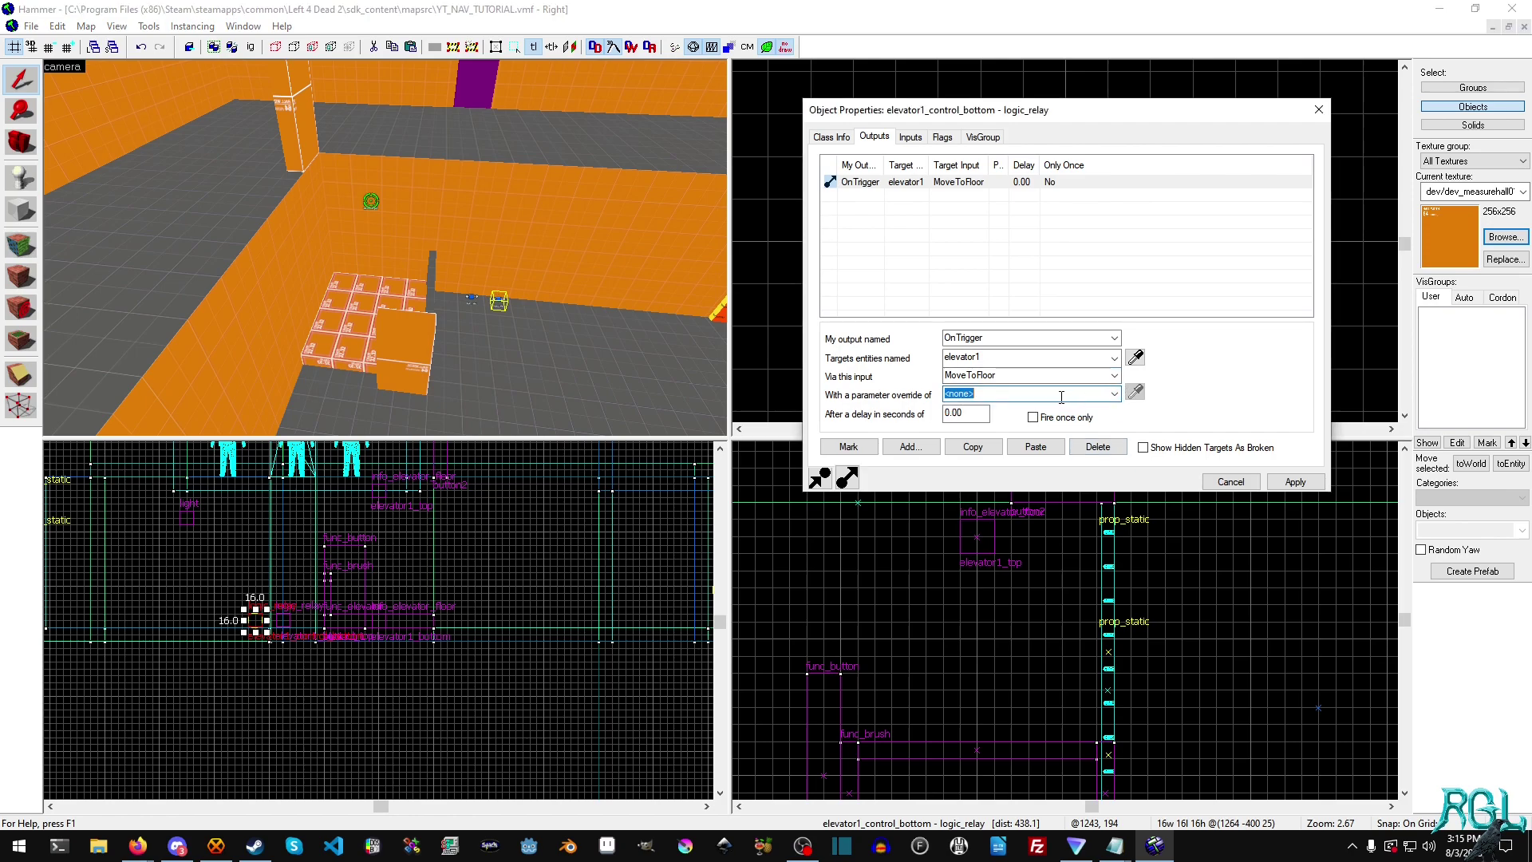
{"action": "type", "text": "eleva"}
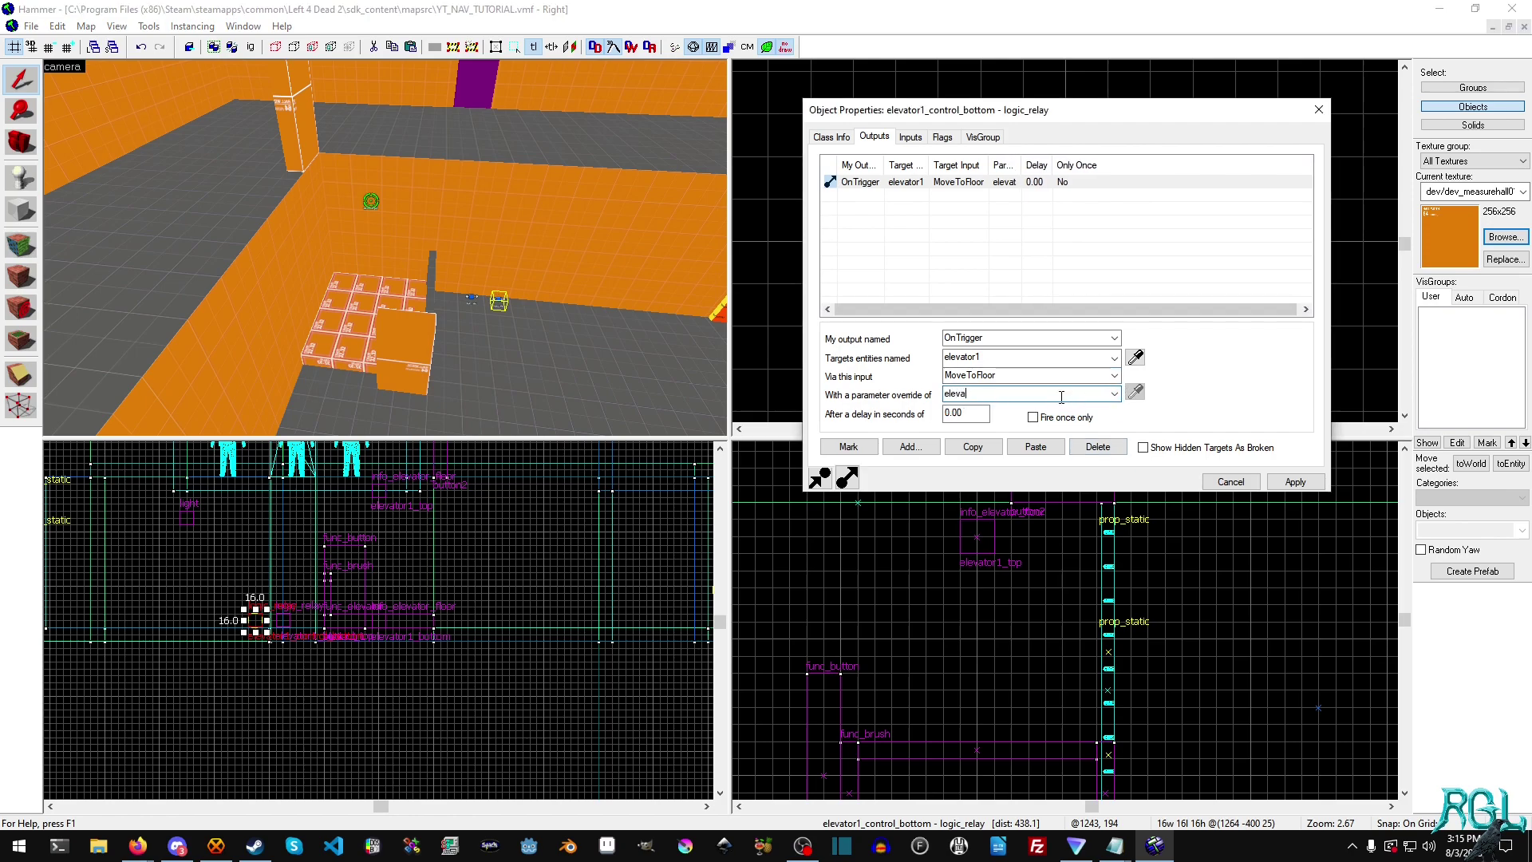
{"action": "type", "text": "tor1_bottom"}
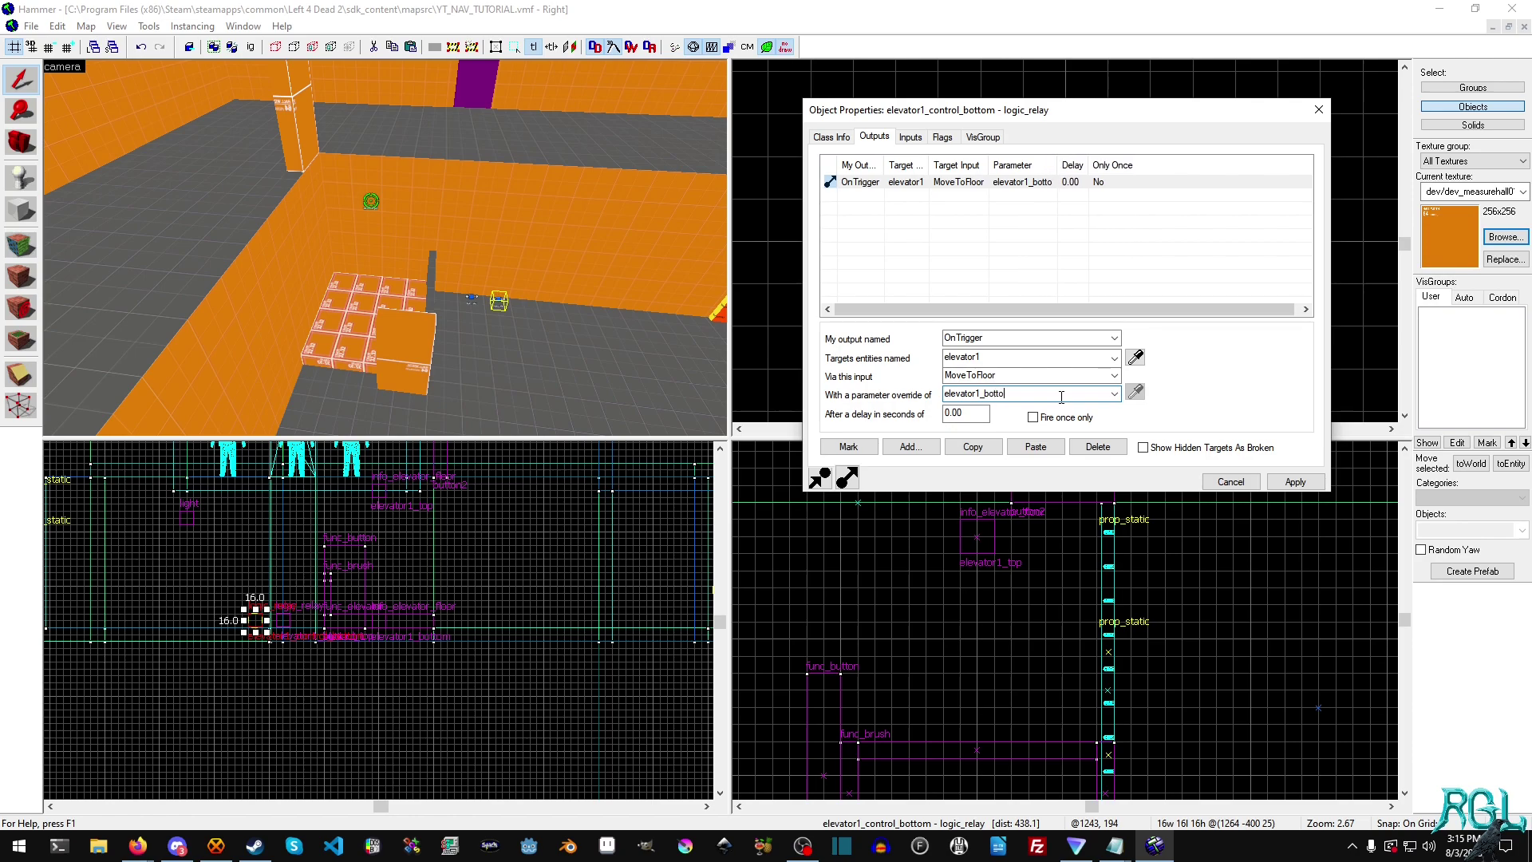
Apply the elevator1_control_bottom relay's output and check the name of the lower info_elevator_floor in its properties
{"action": "left_click", "coordinate": [1296, 482]}
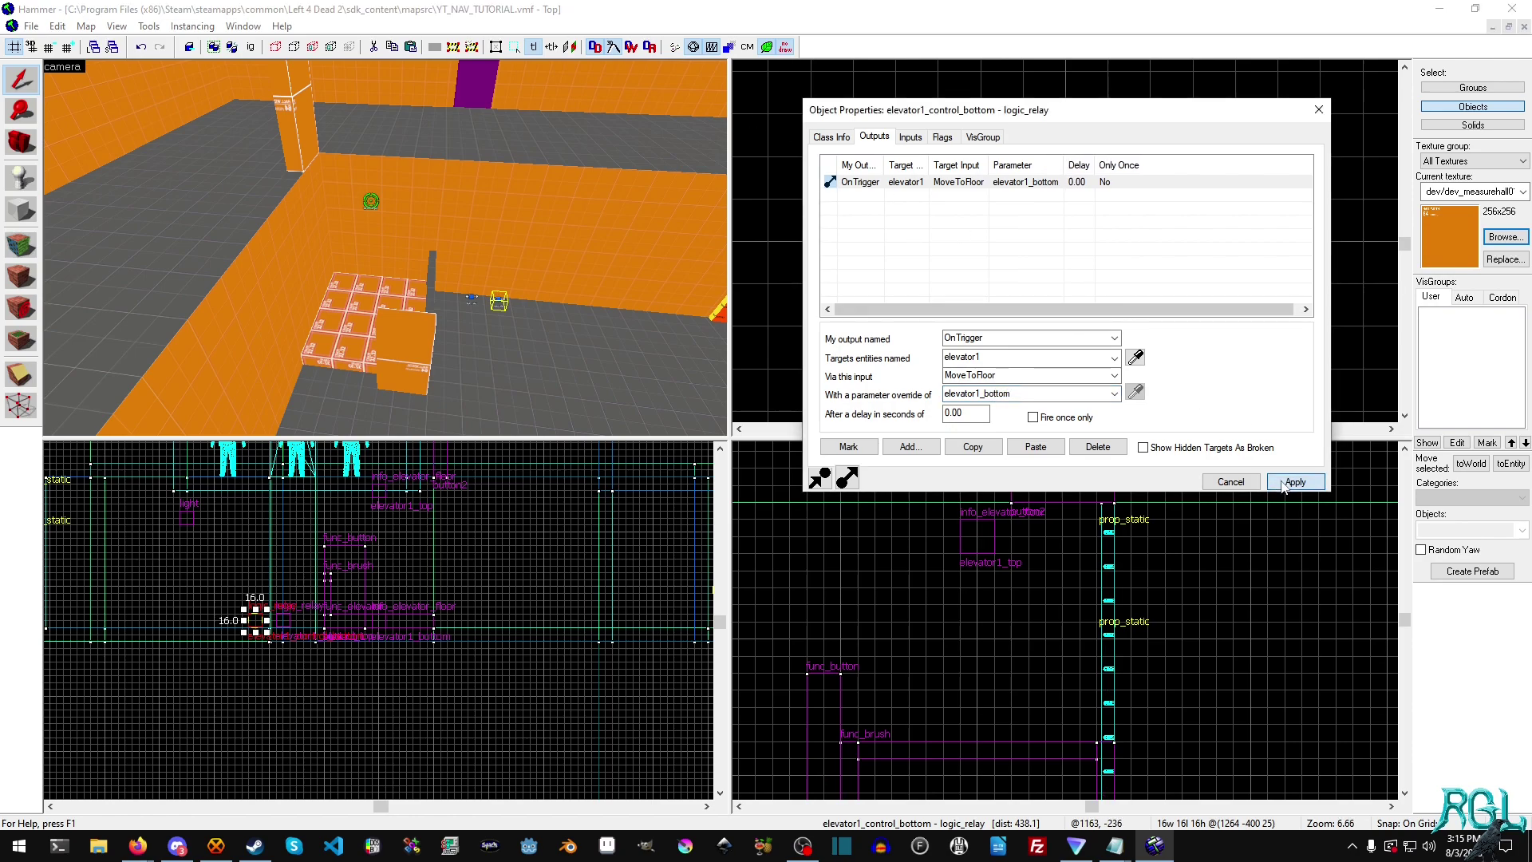
{"action": "left_click", "coordinate": [1241, 484]}
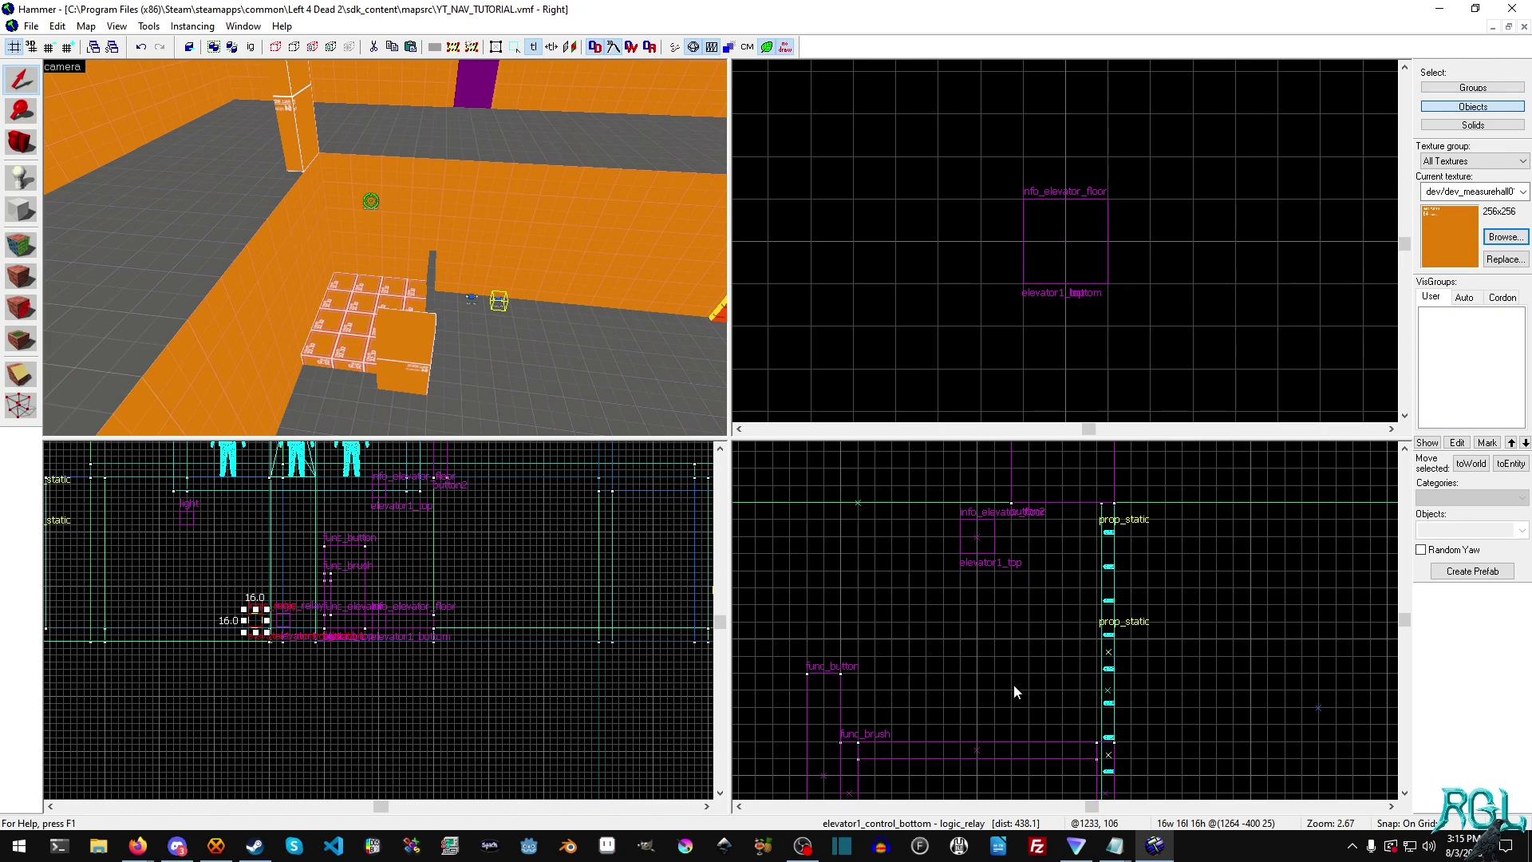
{"action": "middle_click_drag", "start_coordinate": [1033, 701], "coordinate": [1027, 537]}
{"action": "left_click", "coordinate": [969, 700]}
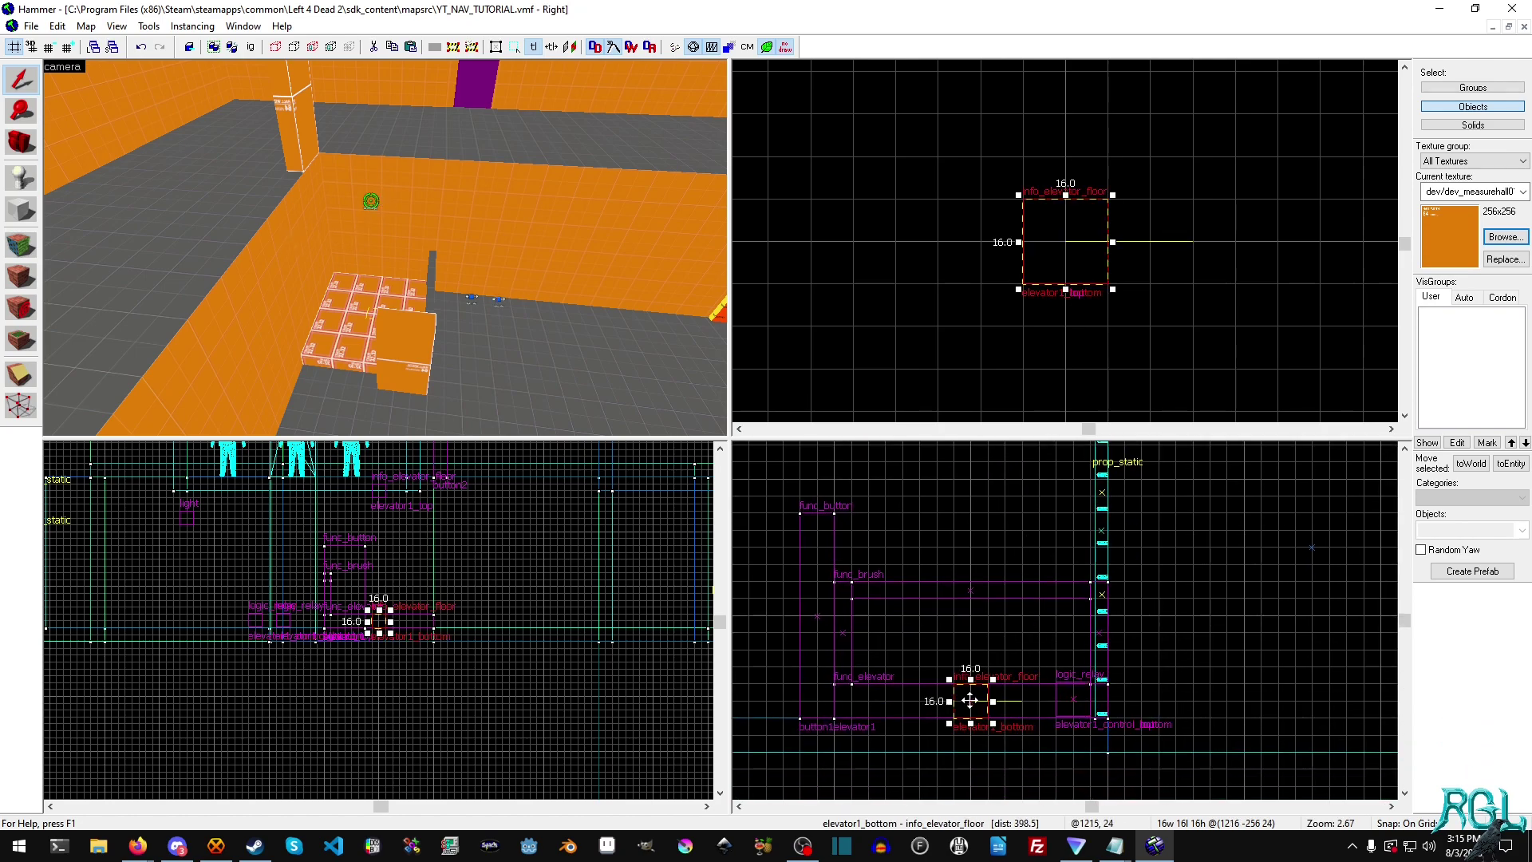
{"action": "right_click", "coordinate": [969, 701]}
{"action": "left_click", "coordinate": [975, 689]}
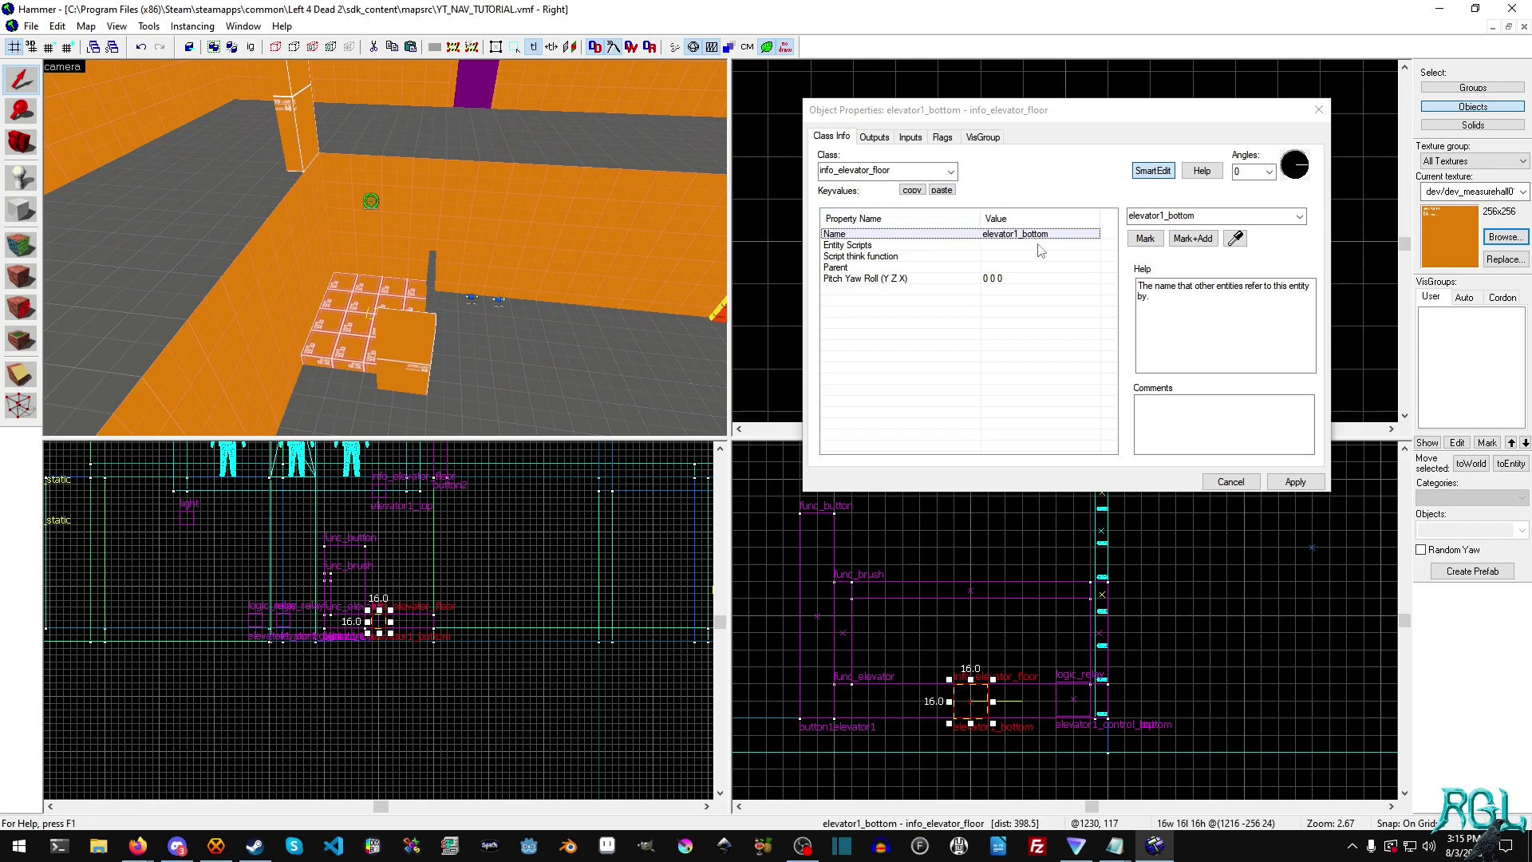
{"action": "left_click", "coordinate": [1230, 481]}
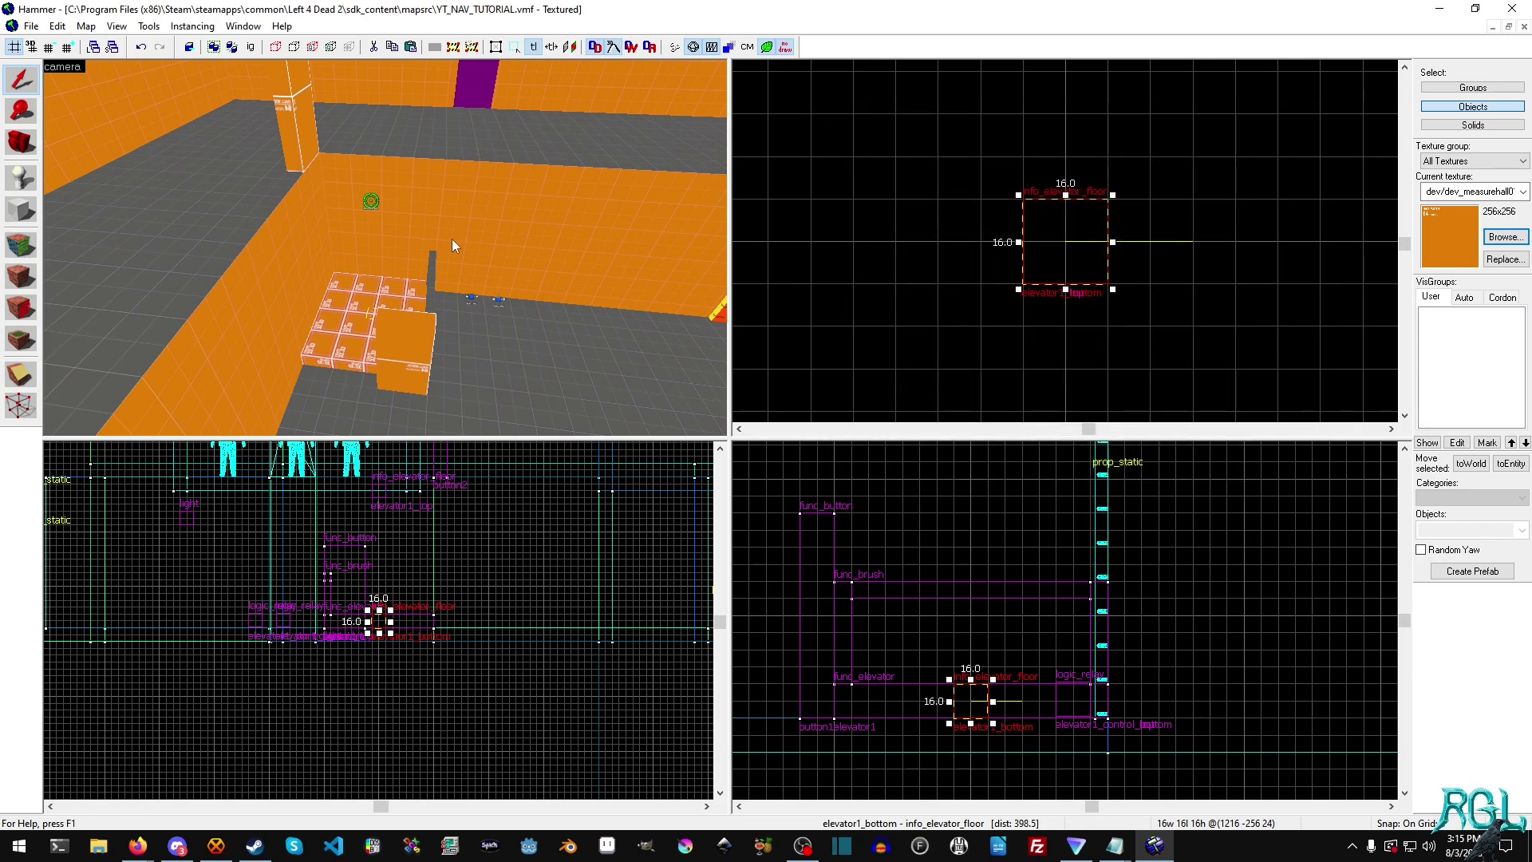
Set the Speed of the elevator1 func_elevator to 33
{"action": "double_click", "coordinate": [366, 325]}
{"action": "scroll", "coordinate": [950, 304], "scroll_direction": "down", "scroll_amount": 2}
{"action": "left_click", "coordinate": [878, 390]}
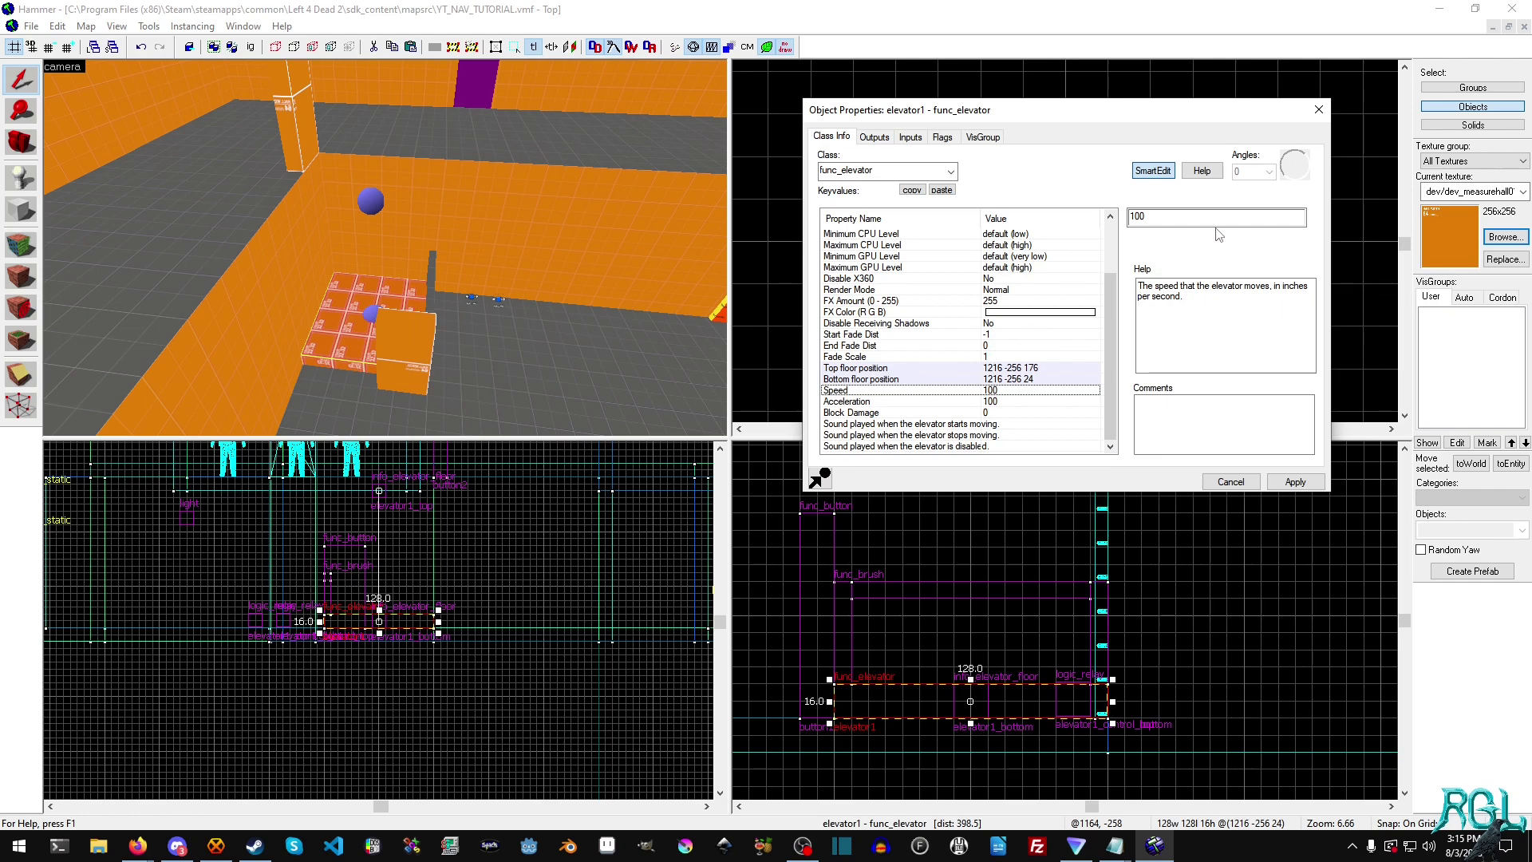
{"action": "left_click", "coordinate": [1191, 215]}
{"action": "key", "text": "BackSpace"}
{"action": "key", "text": "BackSpace"}
{"action": "key", "text": "BackSpace"}
{"action": "type", "text": "33"}
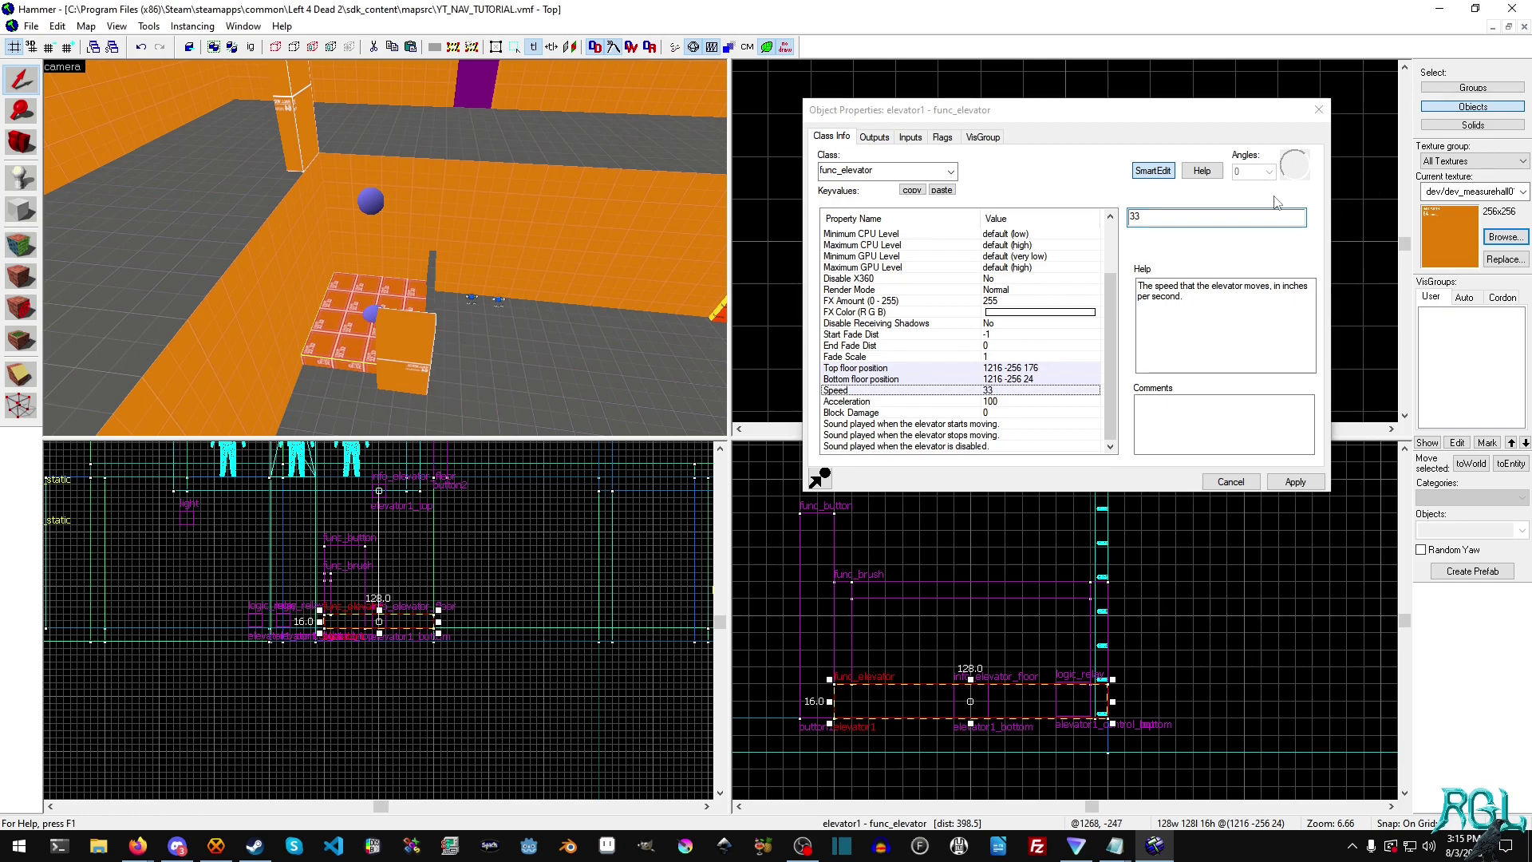
Set the func_elevator's Acceleration to 33, apply it and close the properties
{"action": "left_click", "coordinate": [985, 403]}
{"action": "left_click", "coordinate": [1169, 217]}
{"action": "key", "text": "BackSpace"}
{"action": "key", "text": "BackSpace"}
{"action": "key", "text": "BackSpace"}
{"action": "type", "text": "33"}
{"action": "key", "text": "BackSpace"}
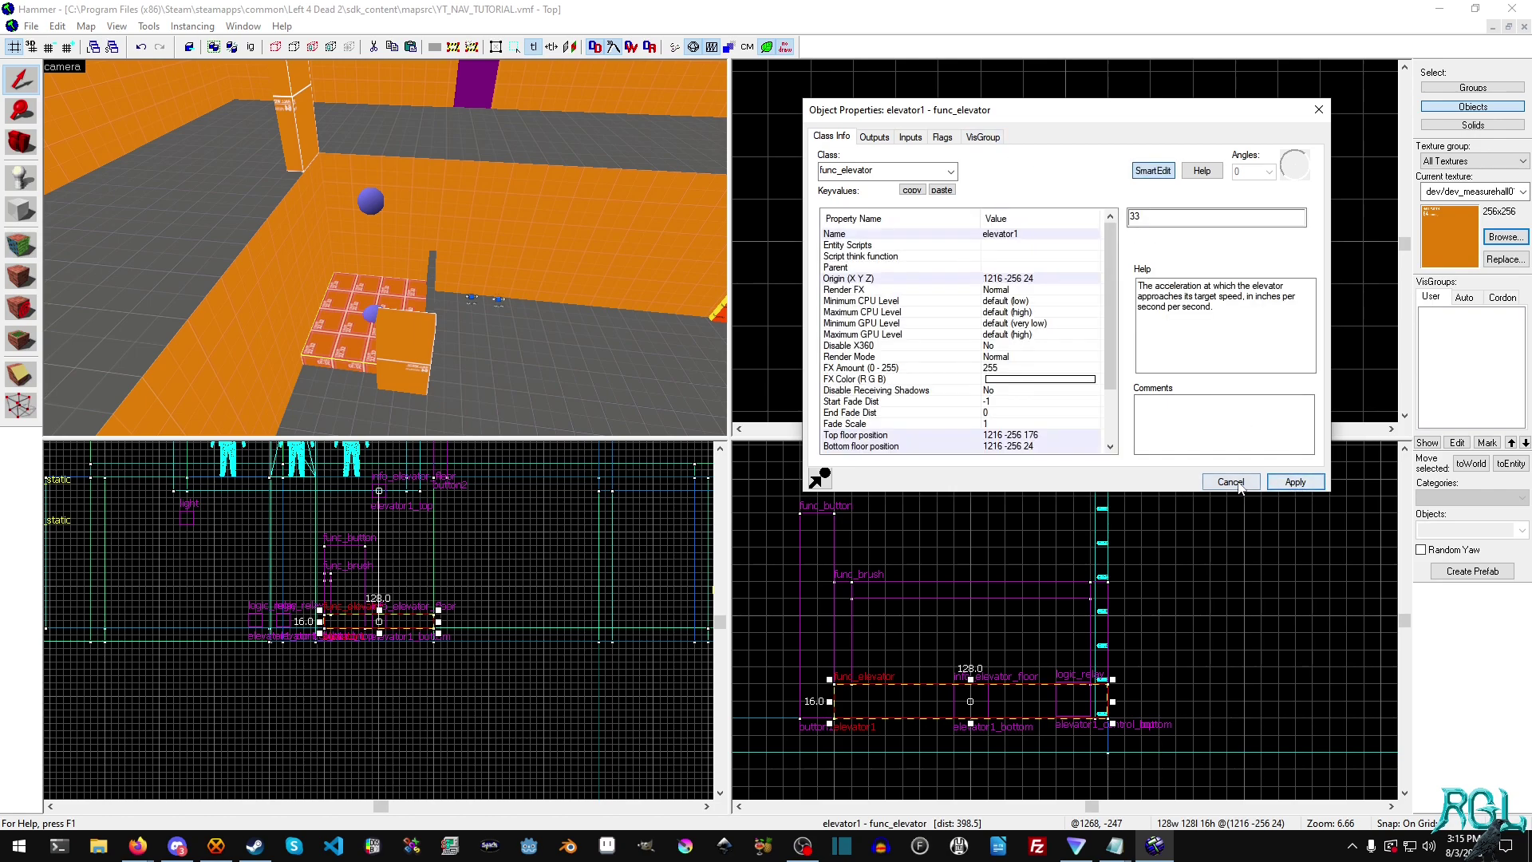
{"action": "left_click", "coordinate": [1230, 482]}
Compile the map and launch it in Left 4 Dead 2
{"action": "left_click", "coordinate": [31, 26]}
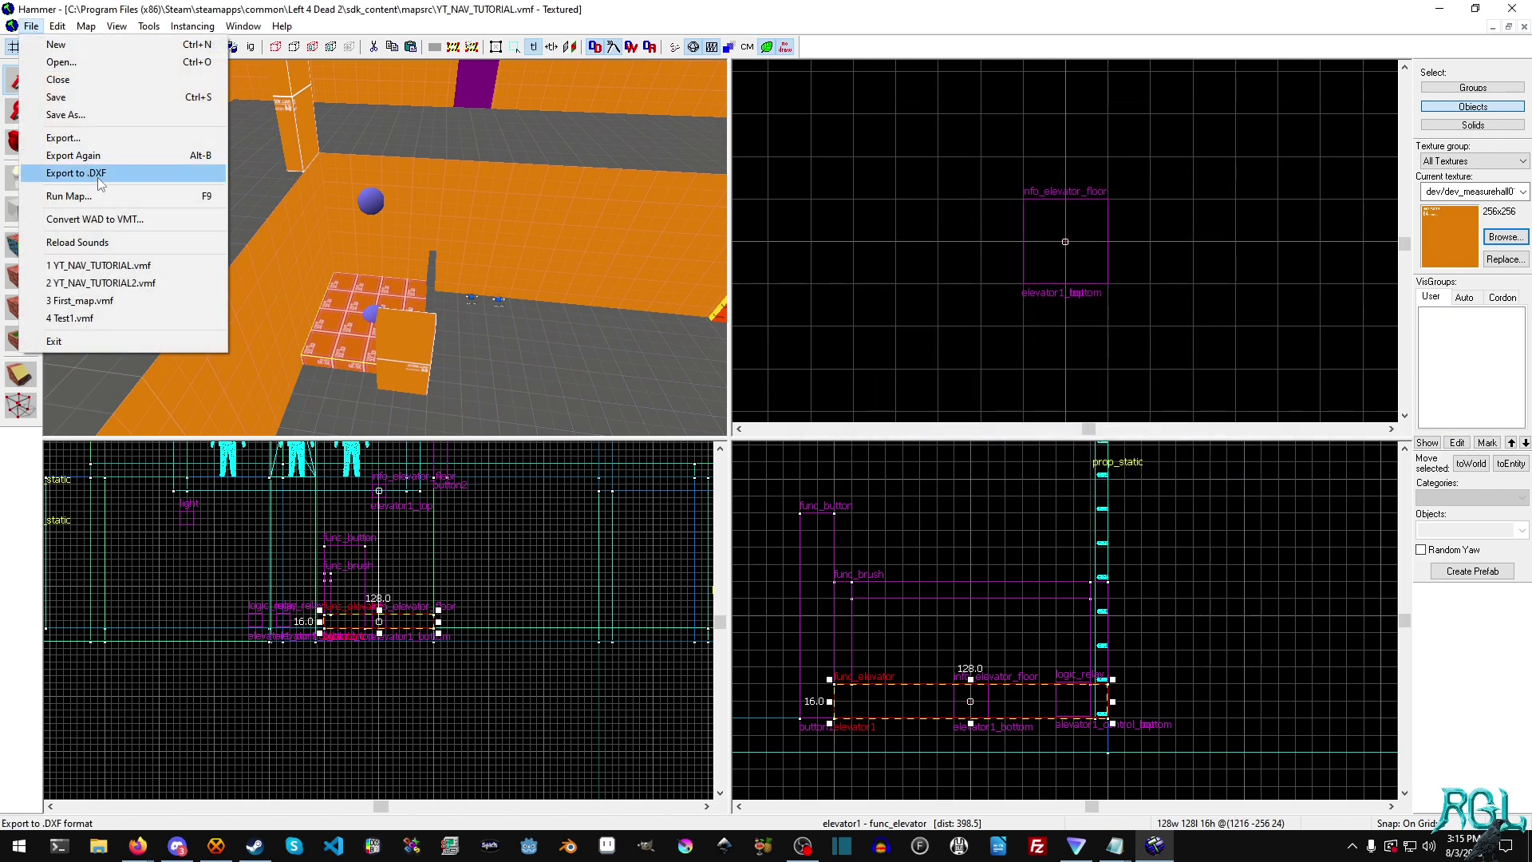
{"action": "left_click", "coordinate": [70, 196]}
{"action": "left_click", "coordinate": [798, 566]}
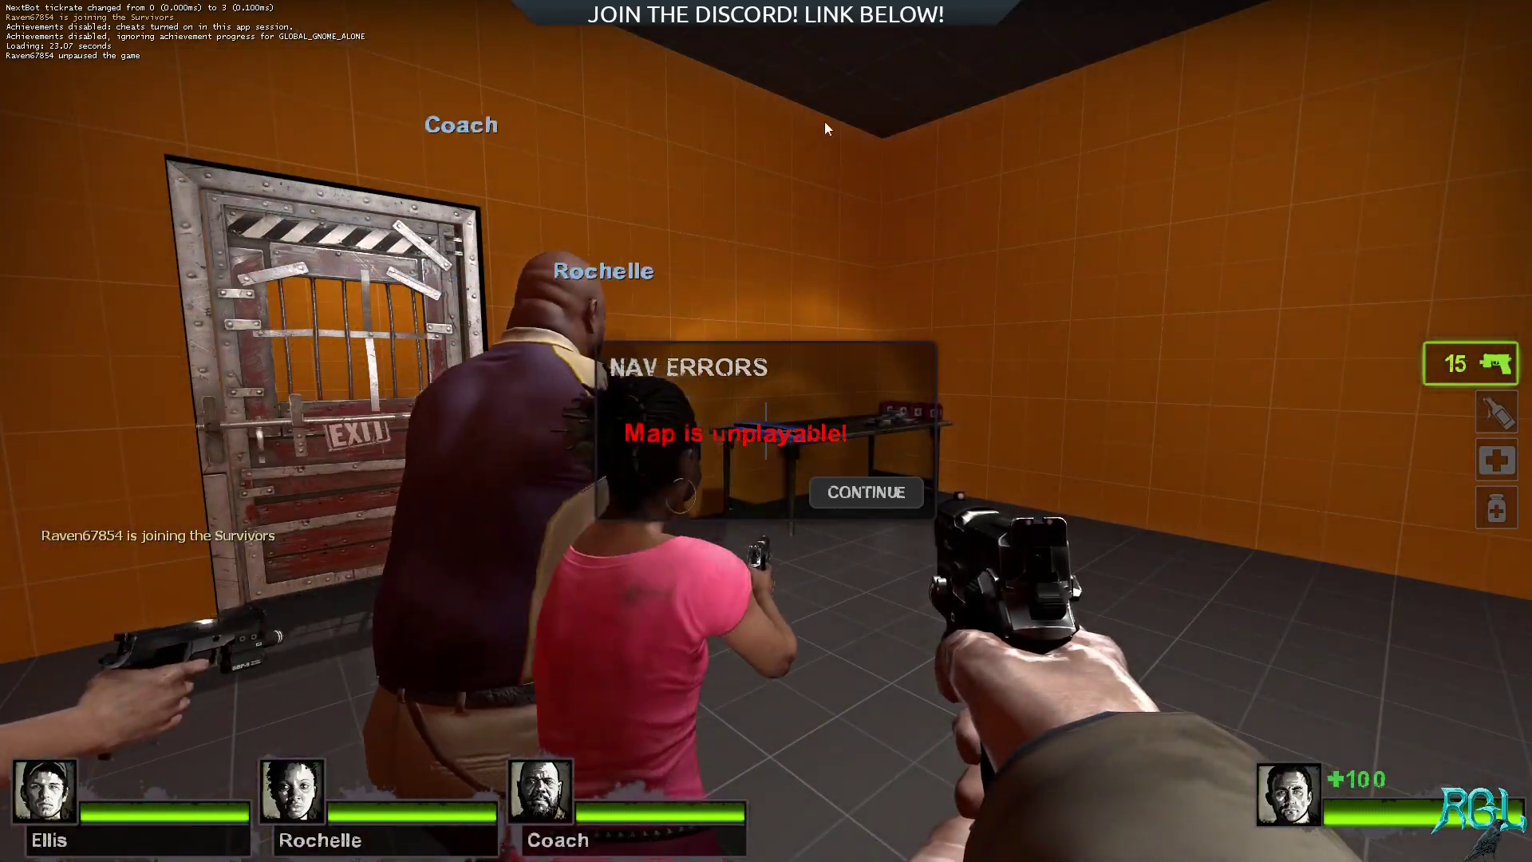
Dismiss the nav error notice, walk from the safe room to the pit and board the elevator platform
{"action": "key", "text": "Escape"}
{"action": "key", "text": "w"}
{"action": "key", "text": "w"}
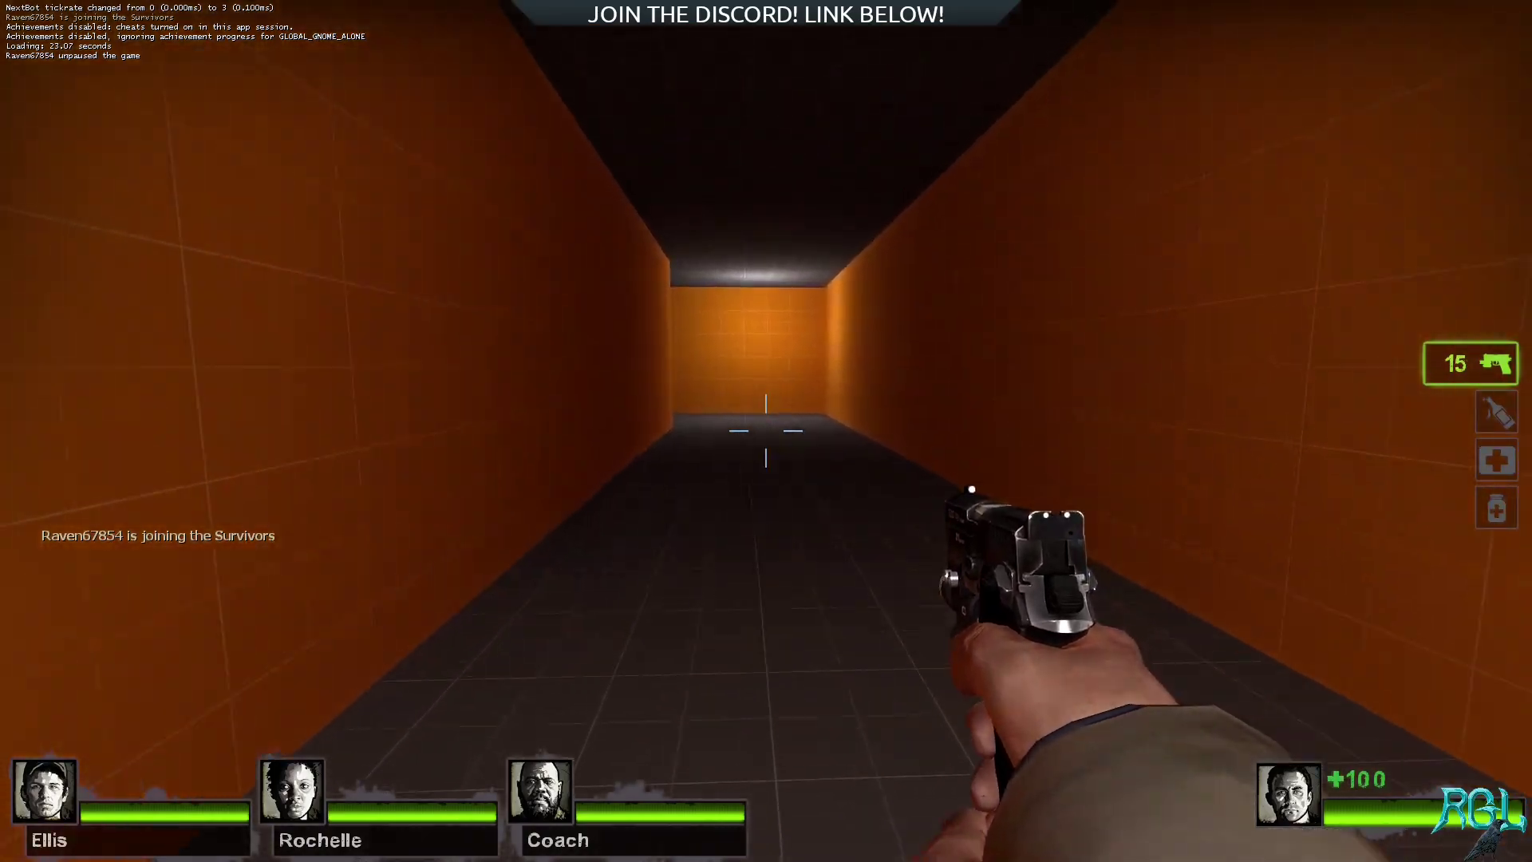
{"action": "key", "text": "w"}
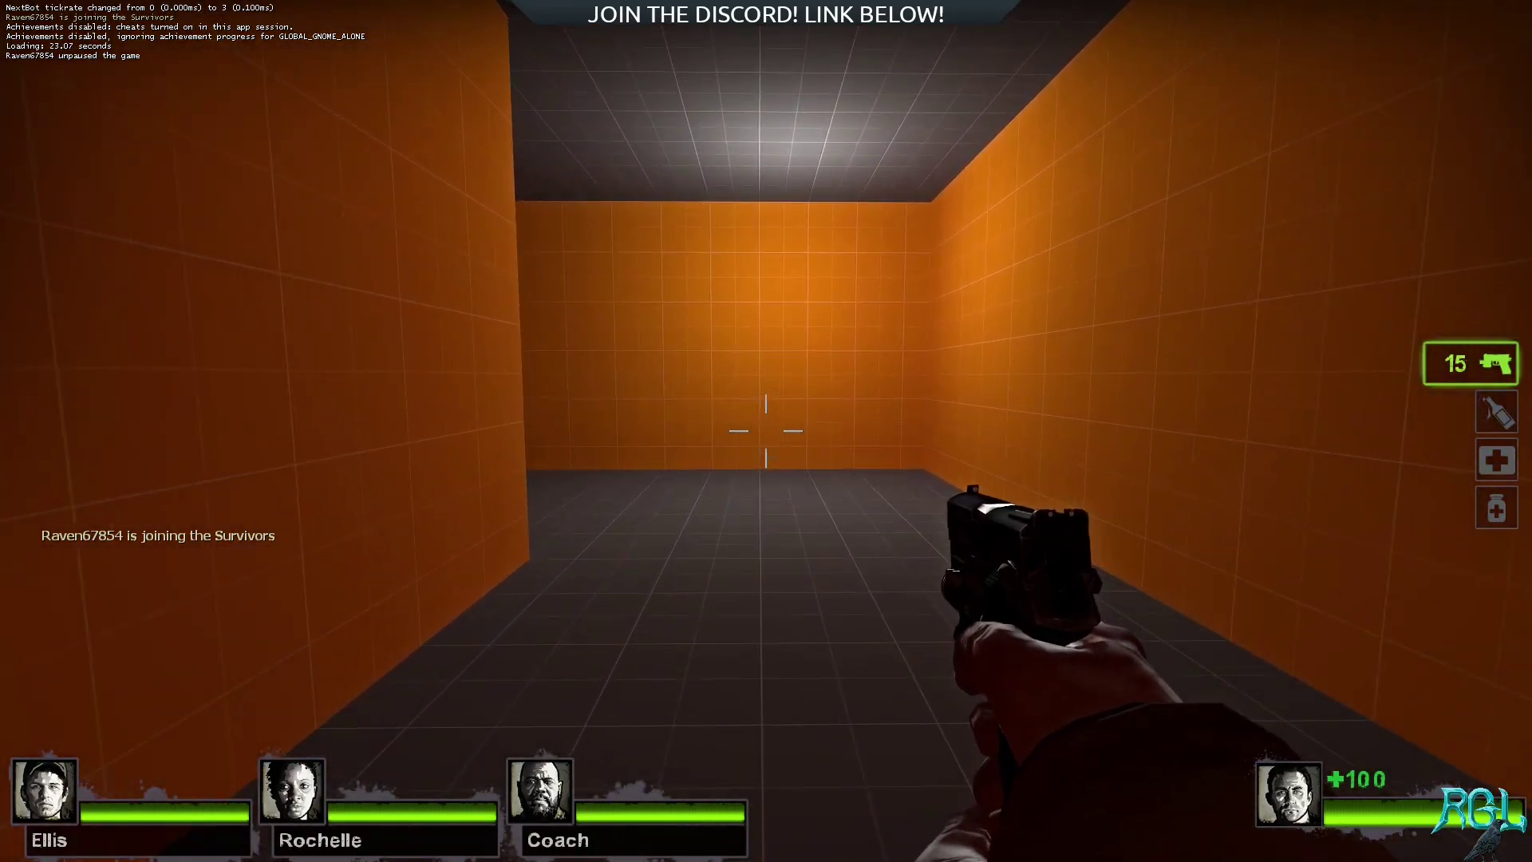
{"action": "key", "text": "w"}
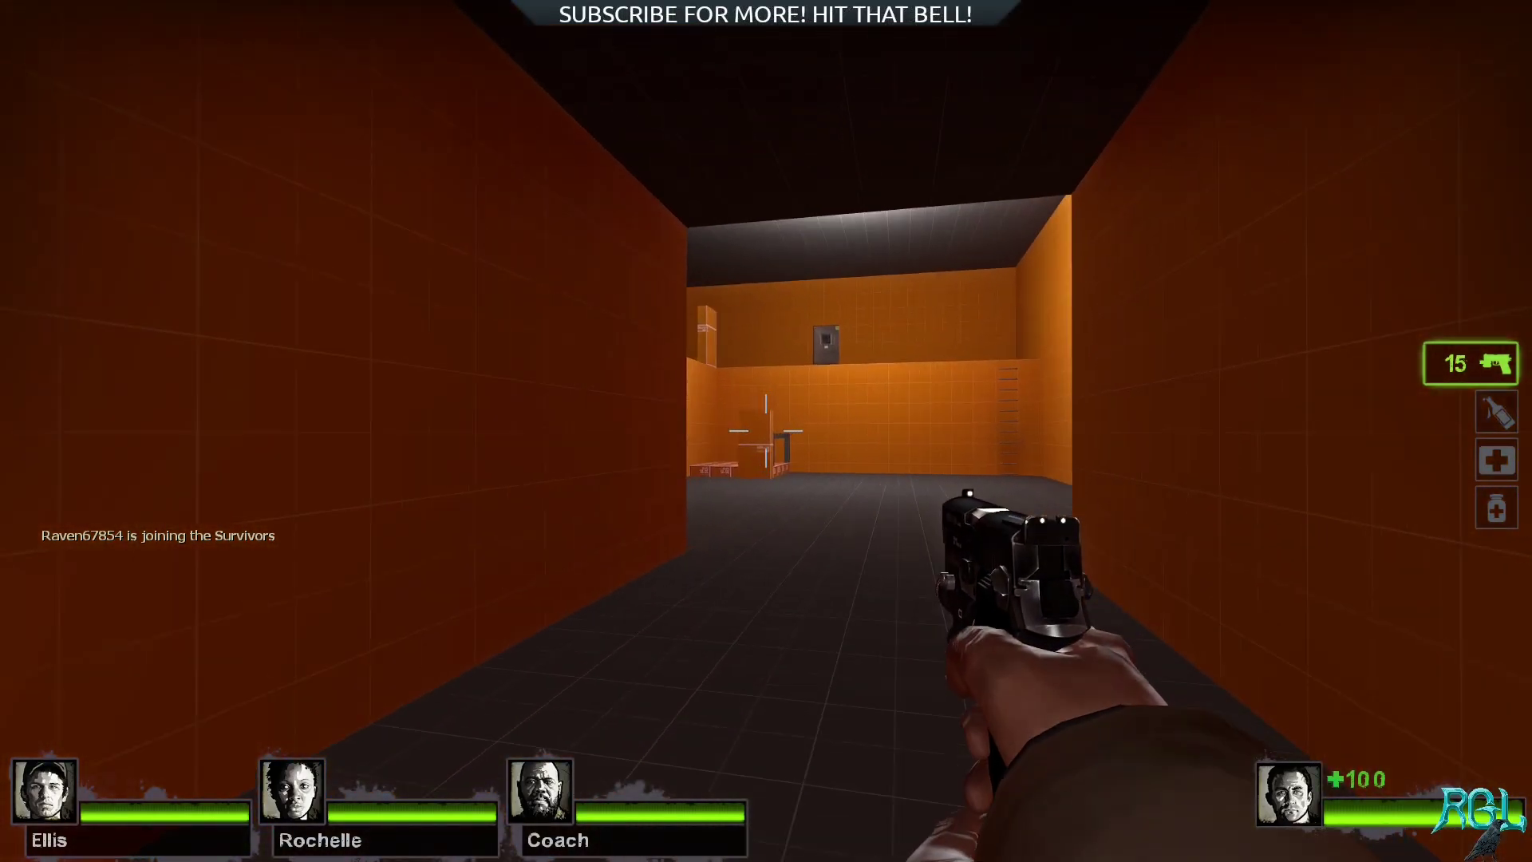
{"action": "key", "text": "w"}
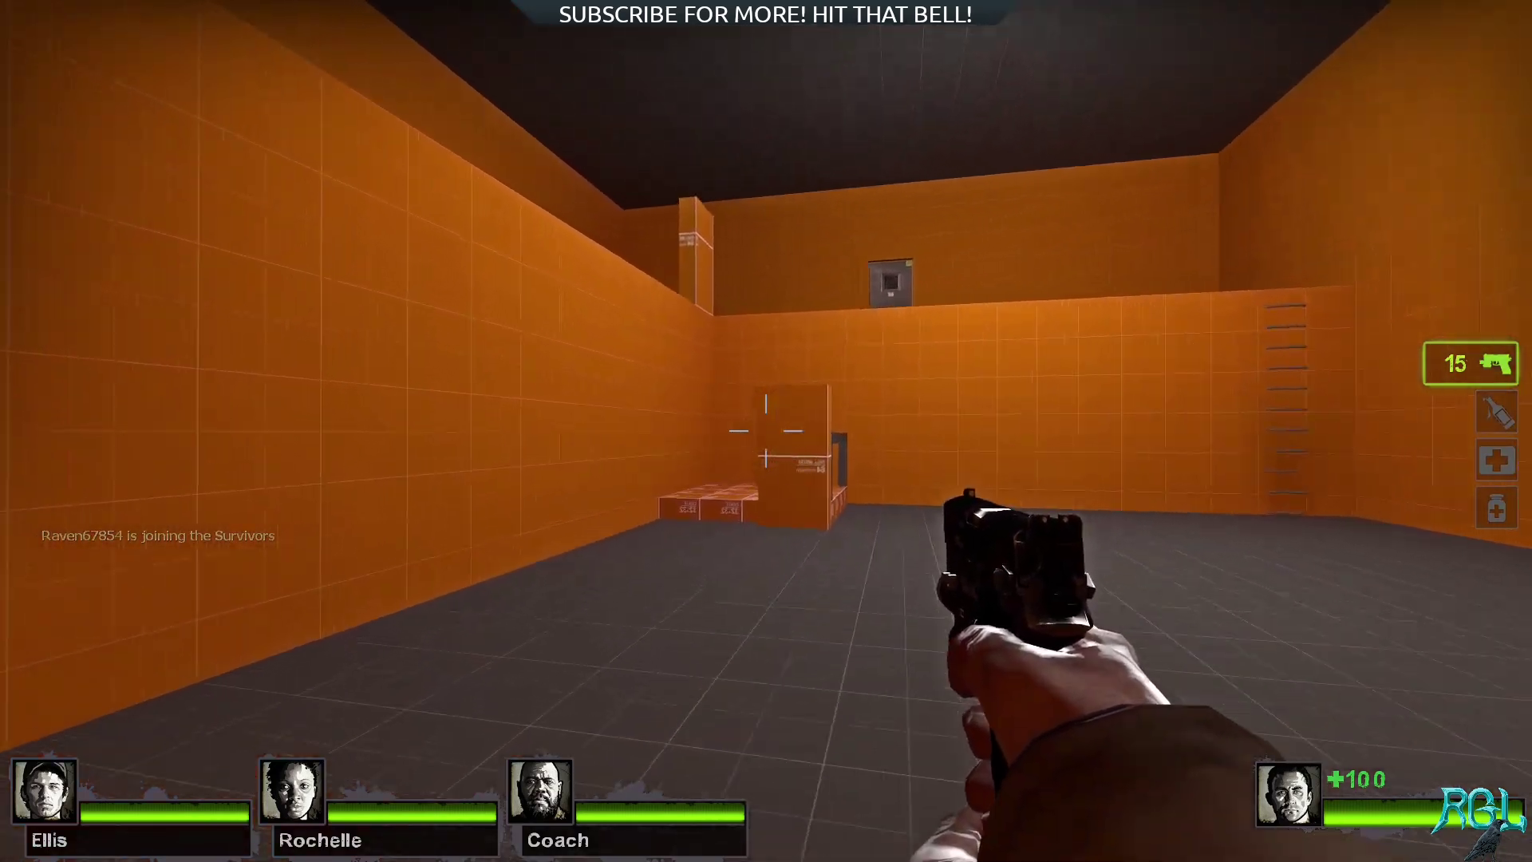
{"action": "key", "text": "w"}
{"action": "key", "text": "space"}
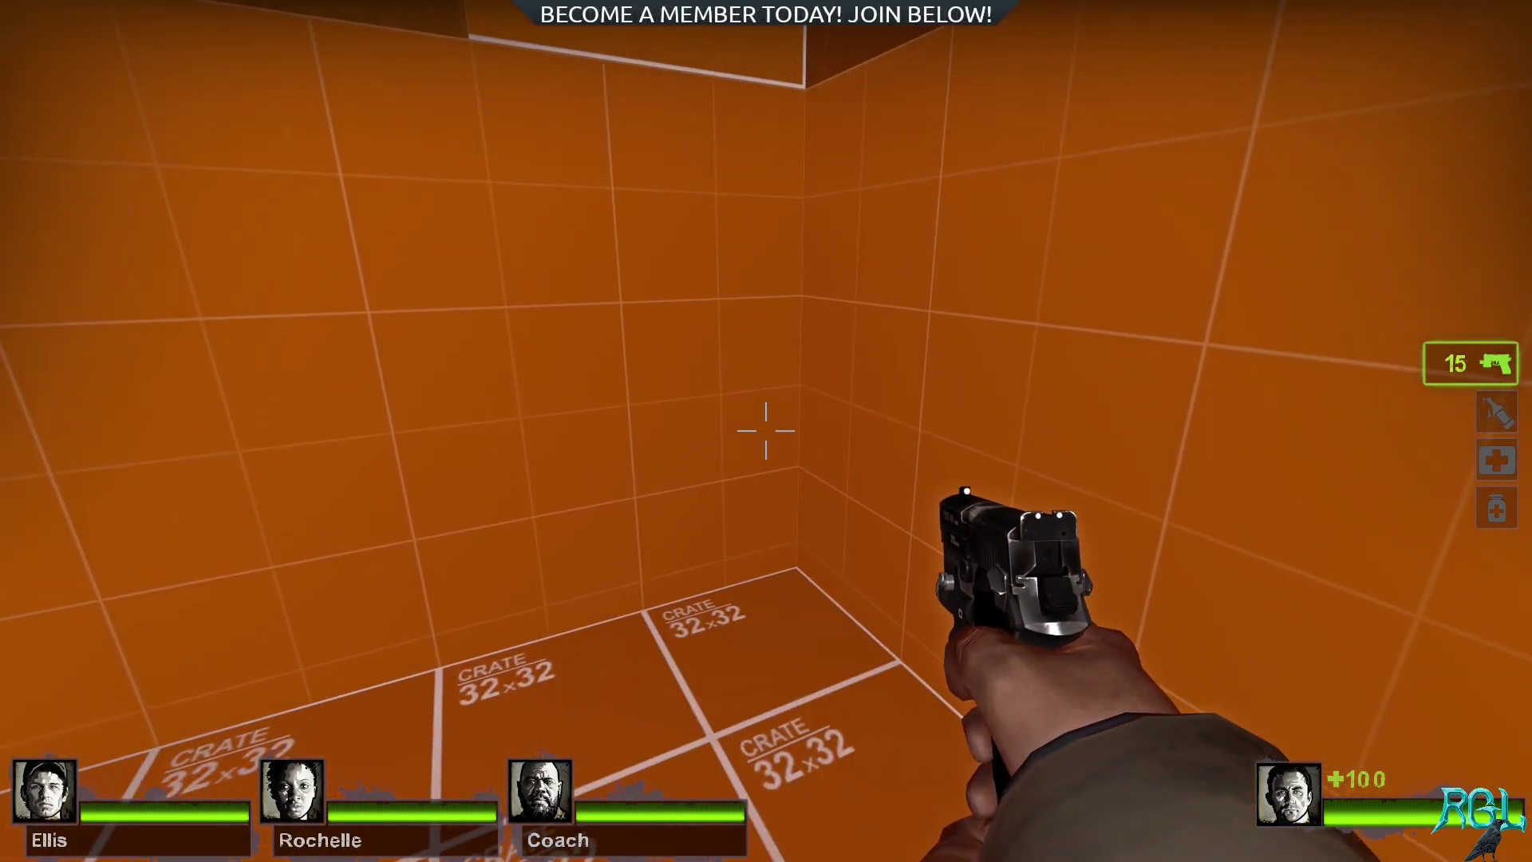
Test the elevator between the pit and upper floor, examining how the platform lines up with the upper floor
{"action": "key", "text": "s"}
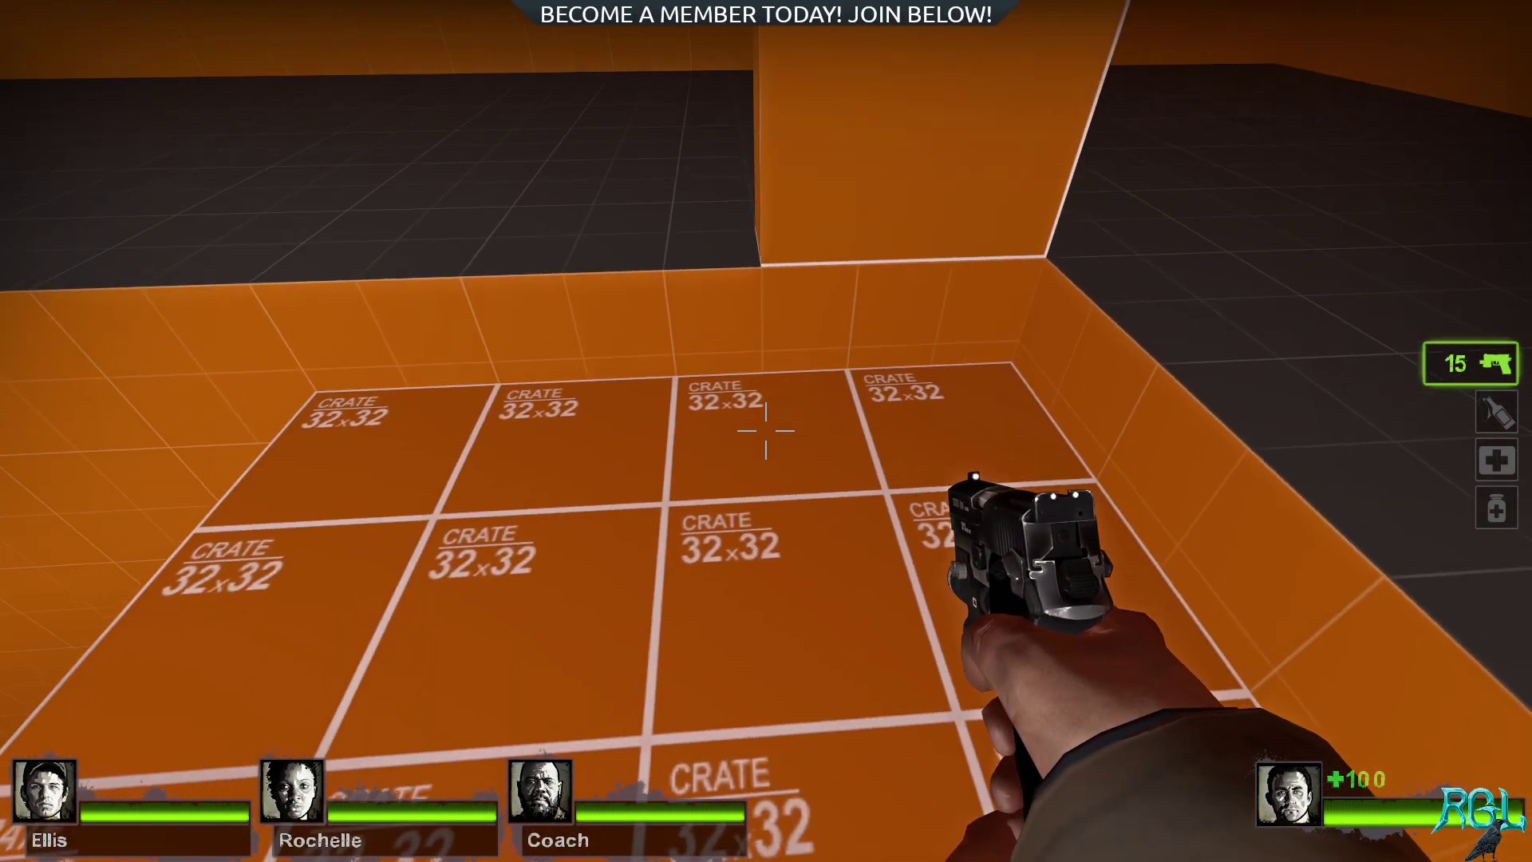
{"action": "key", "text": "s"}
{"action": "key", "text": "s"}
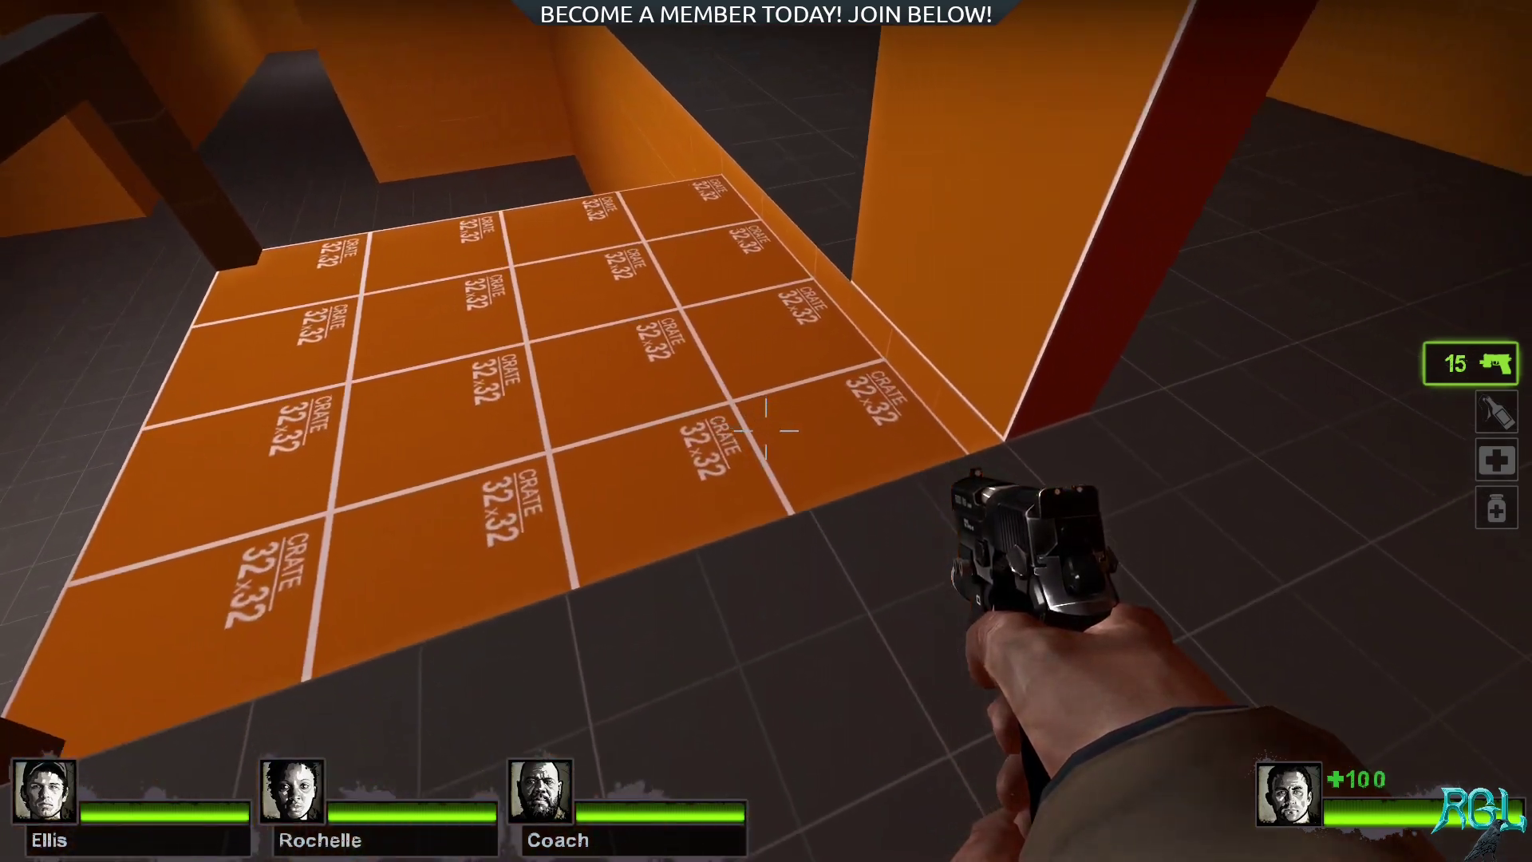
{"action": "key", "text": "s"}
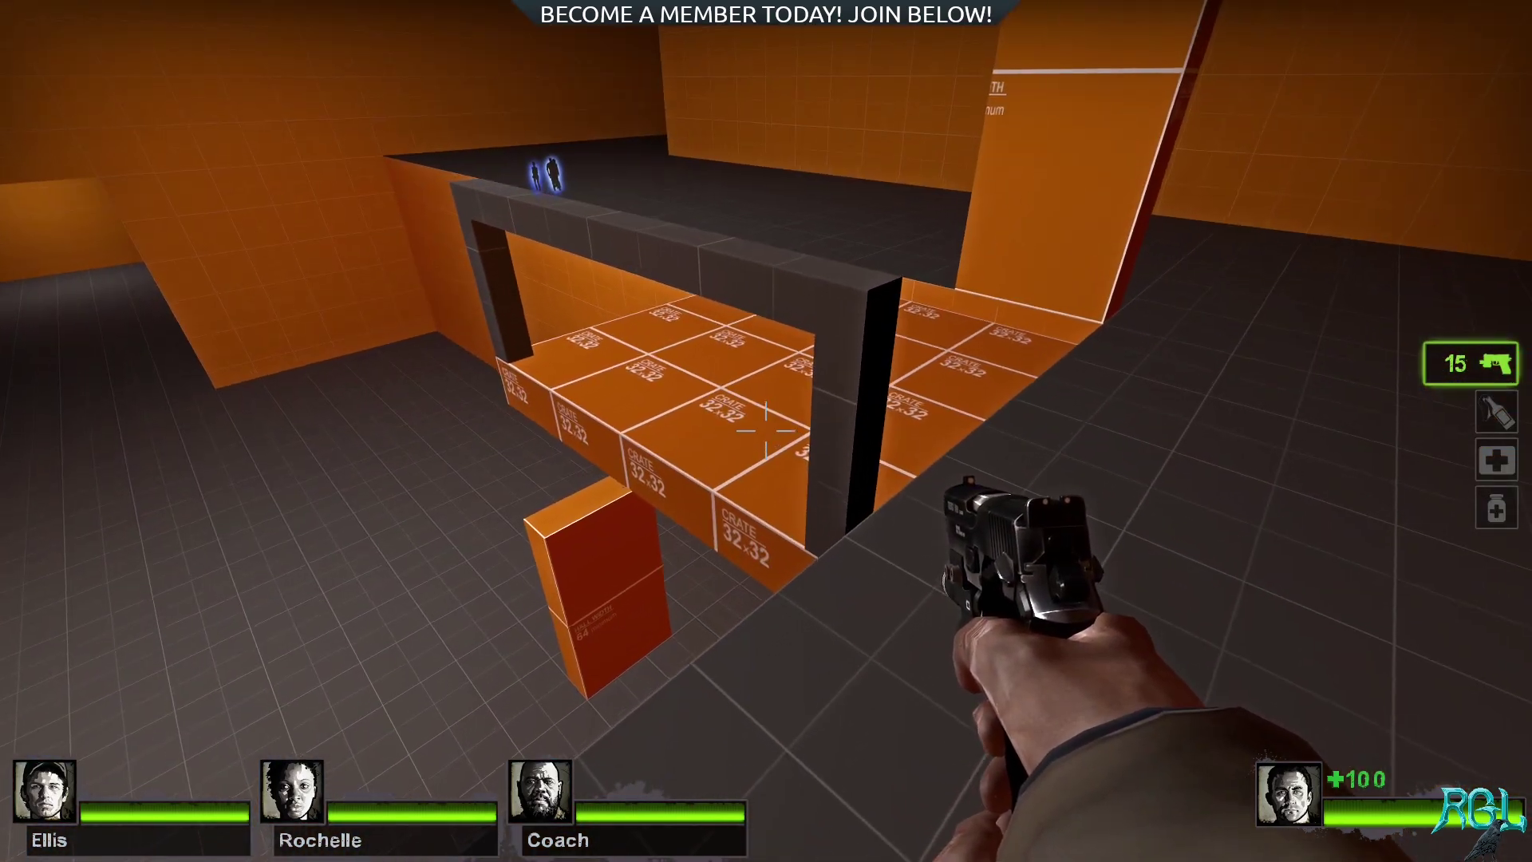
{"action": "key", "text": "w"}
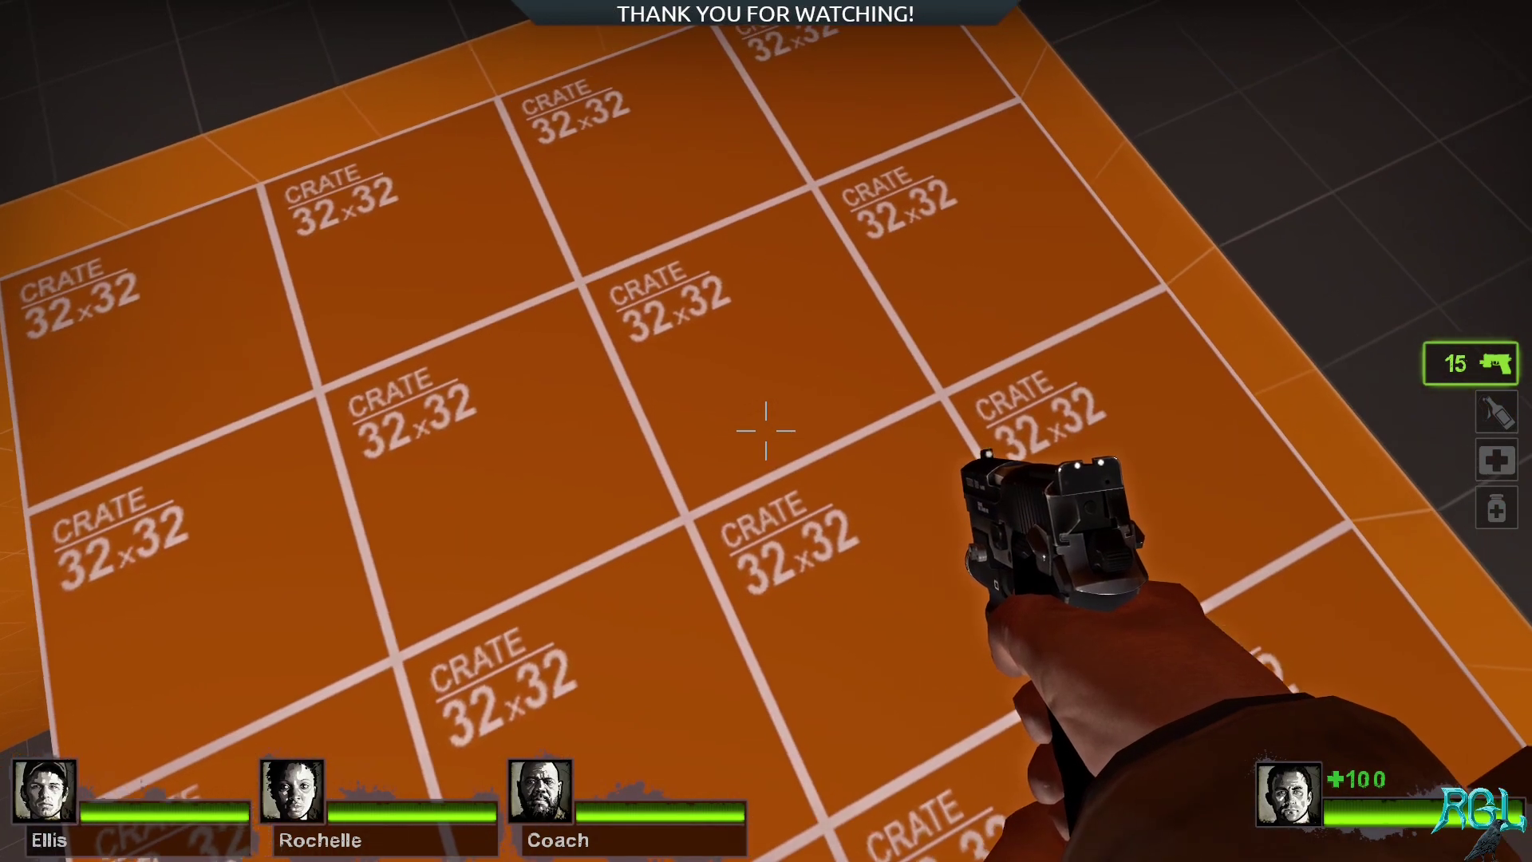
{"action": "key", "text": "s"}
{"action": "key", "text": "s"}
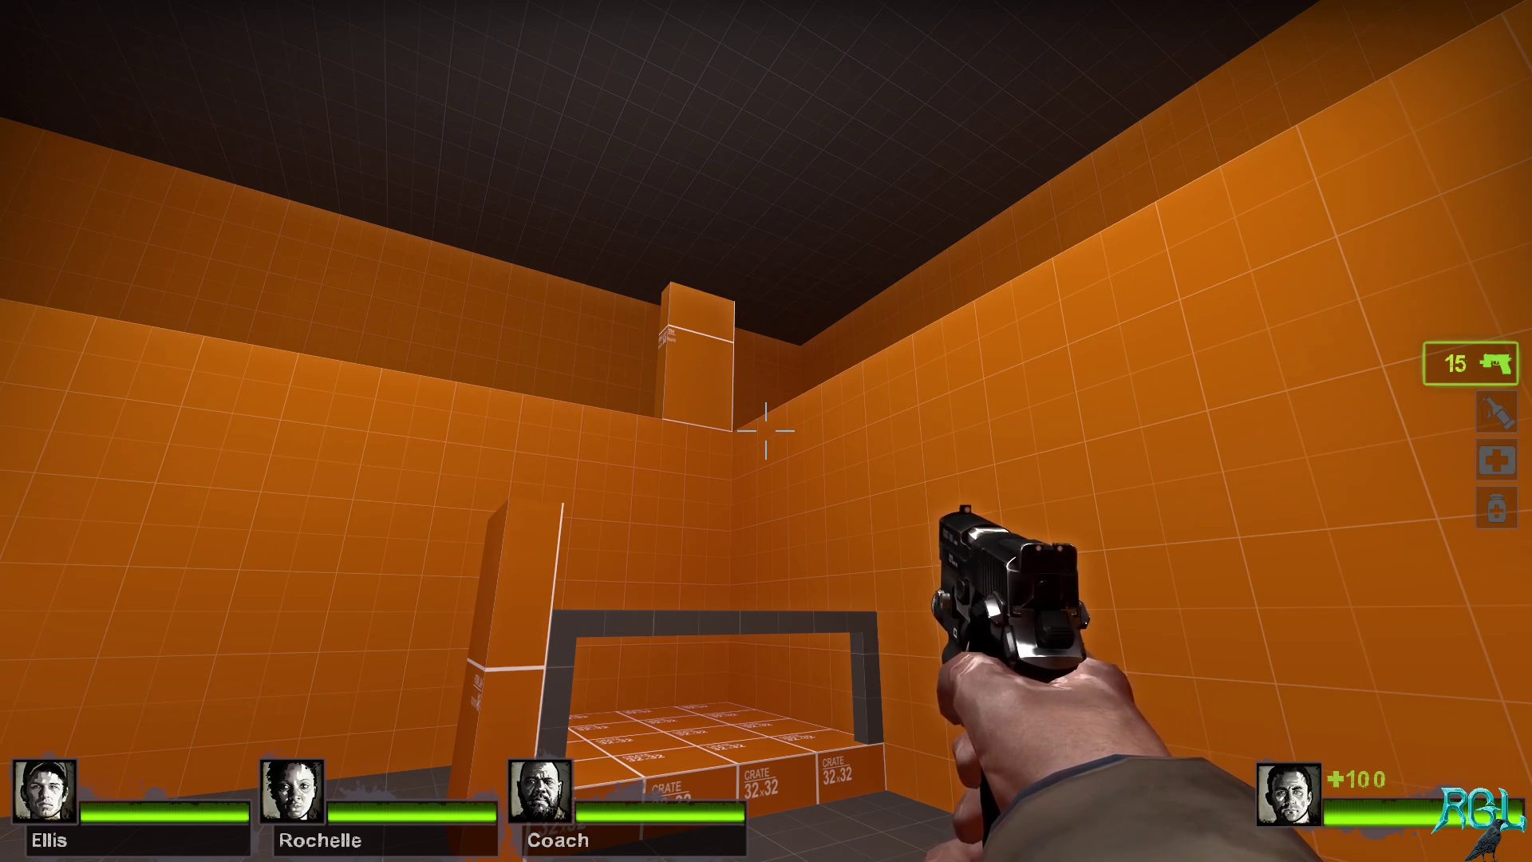
Quit the game with the exit console command and close the compile window to return to Hammer
{"action": "key", "text": "grave"}
{"action": "type", "text": "exit"}
{"action": "key", "text": "Return"}
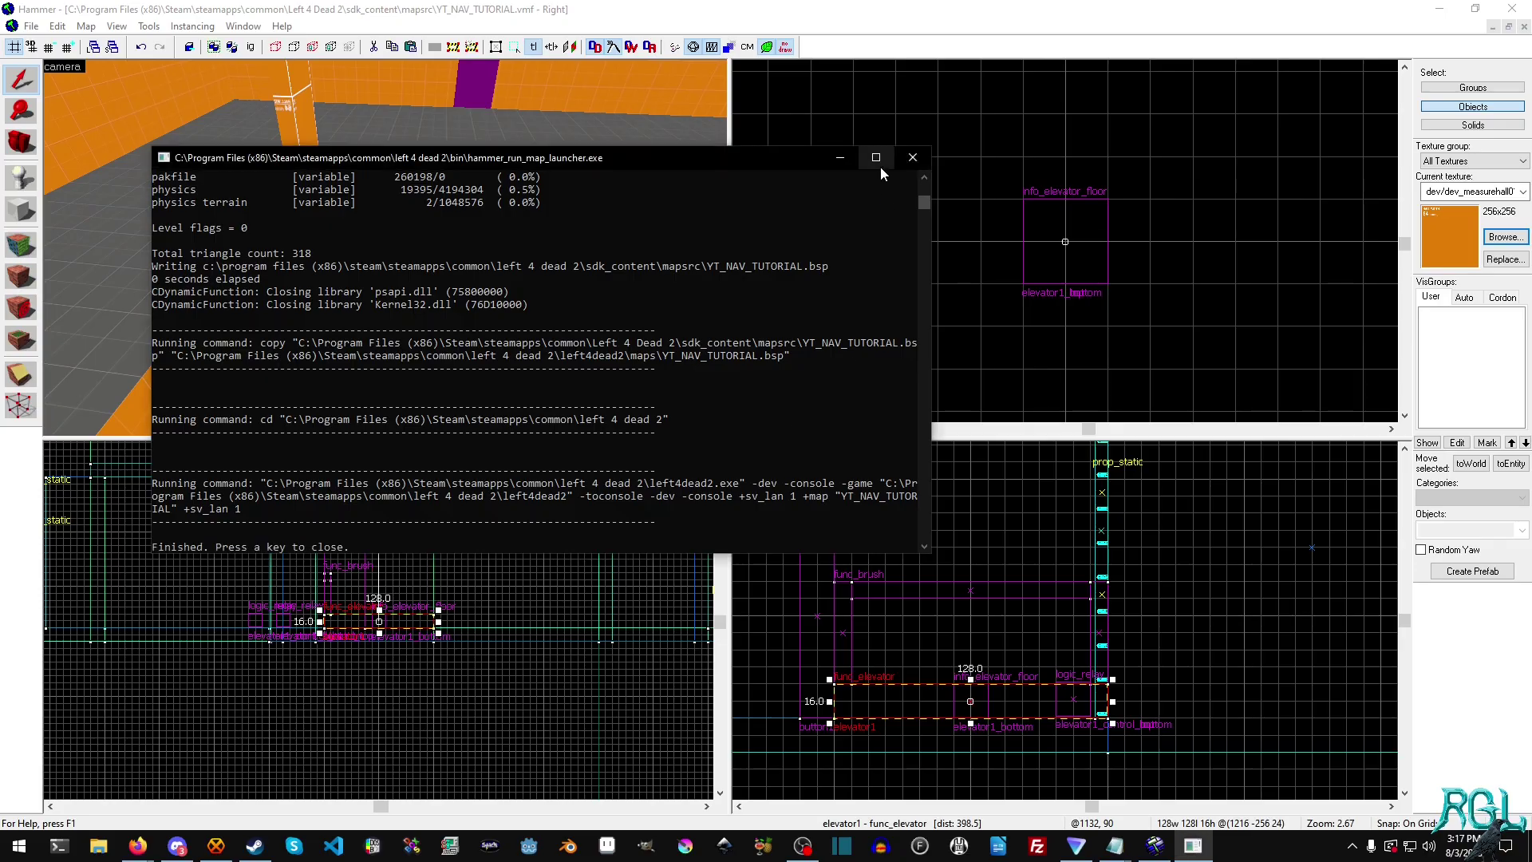
{"action": "left_click", "coordinate": [525, 407]}
{"action": "key", "text": "space"}
{"action": "key", "text": "Tab"}
{"action": "key", "text": "Tab"}
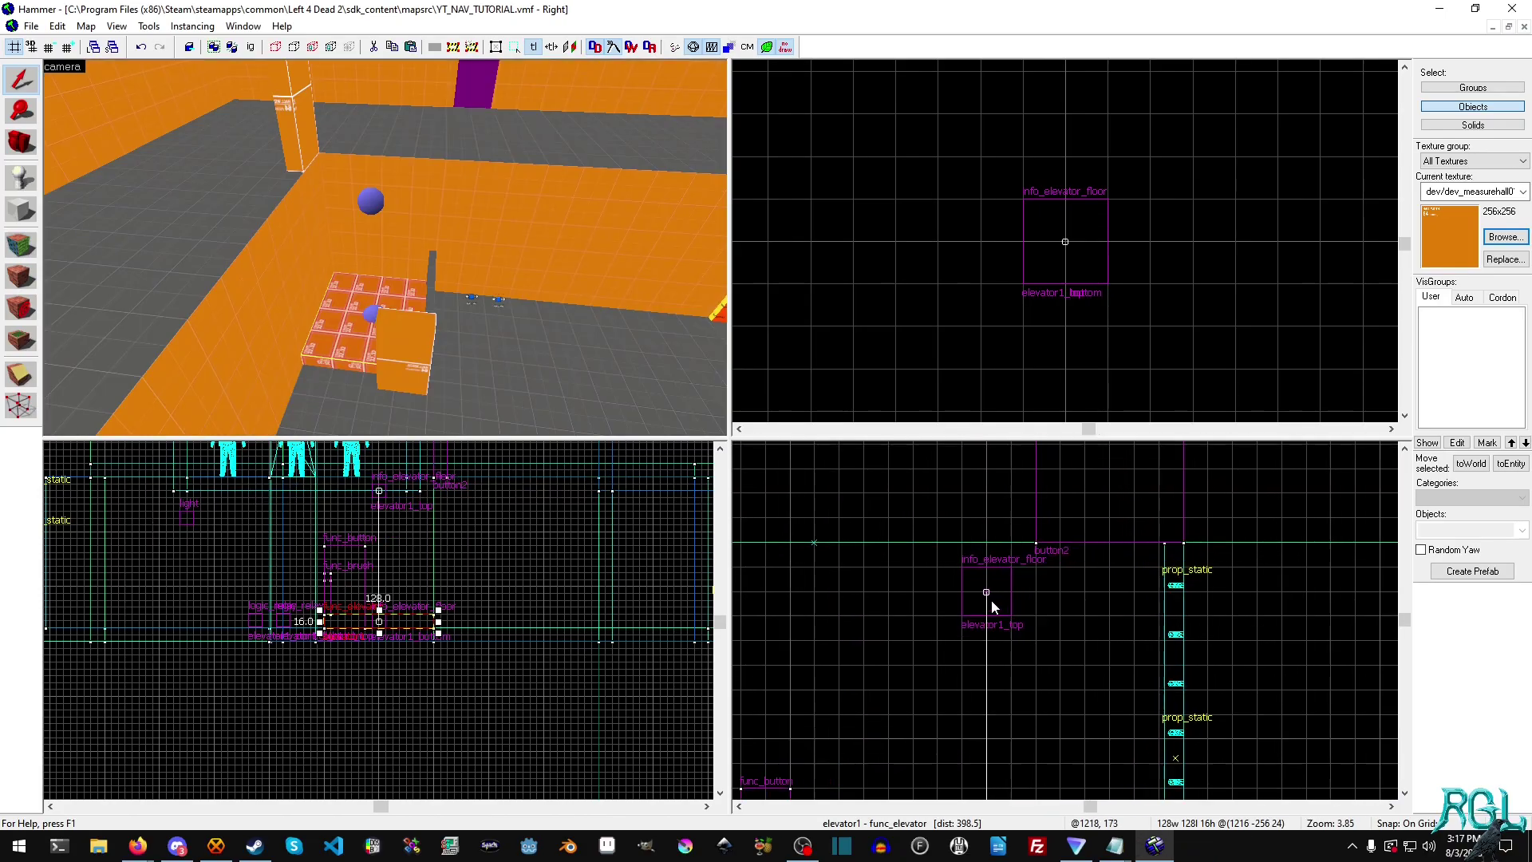
Raise the elevator1_top info_elevator_floor by about 4 units and deselect it
{"action": "left_click", "coordinate": [363, 210]}
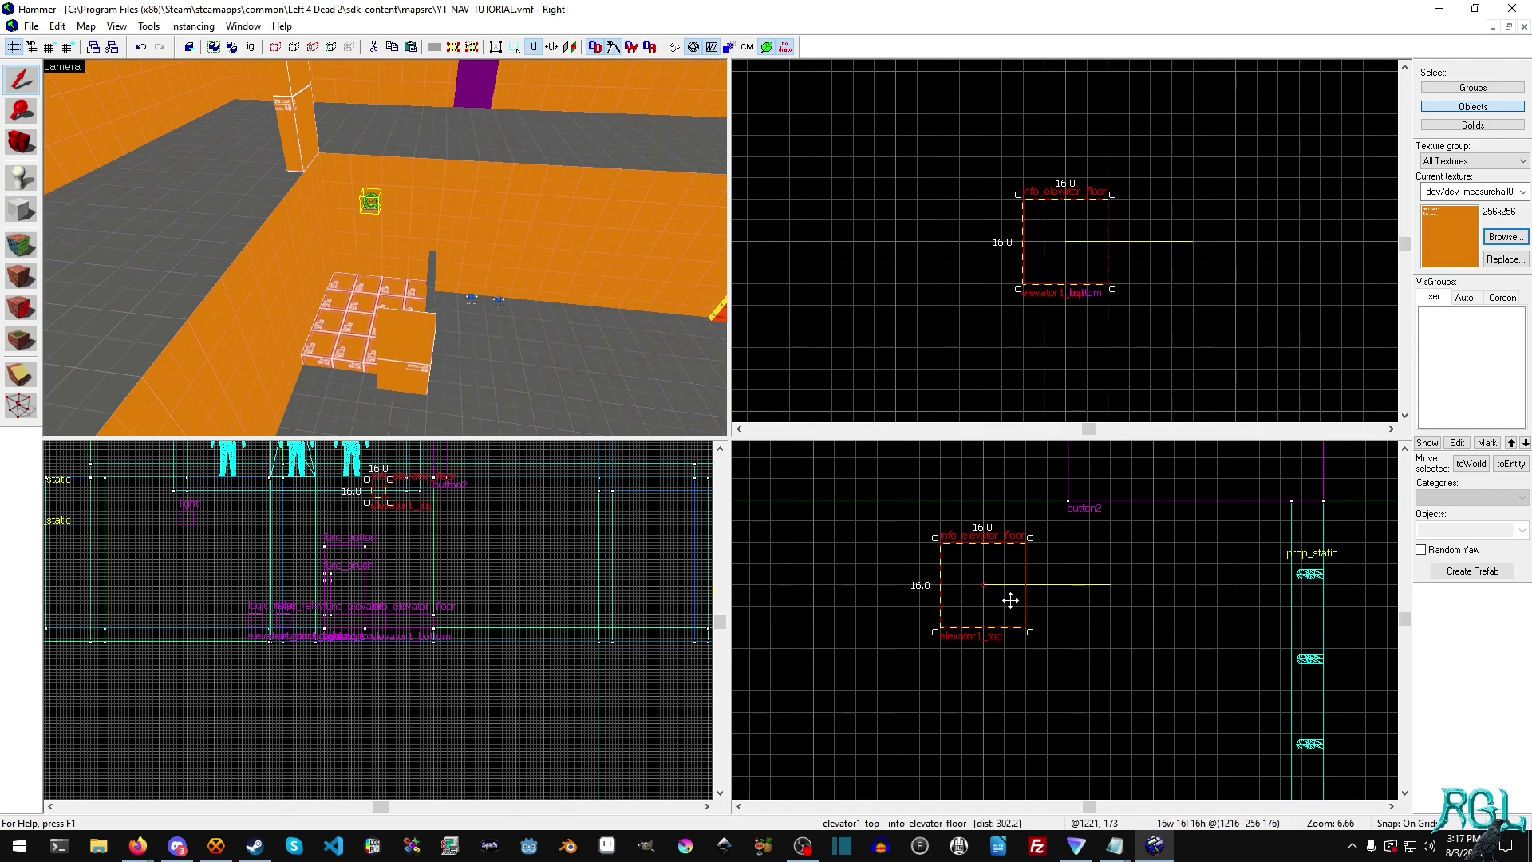
{"action": "left_click_drag", "start_coordinate": [1011, 600], "coordinate": [1006, 574]}
{"action": "left_click", "coordinate": [1060, 567]}
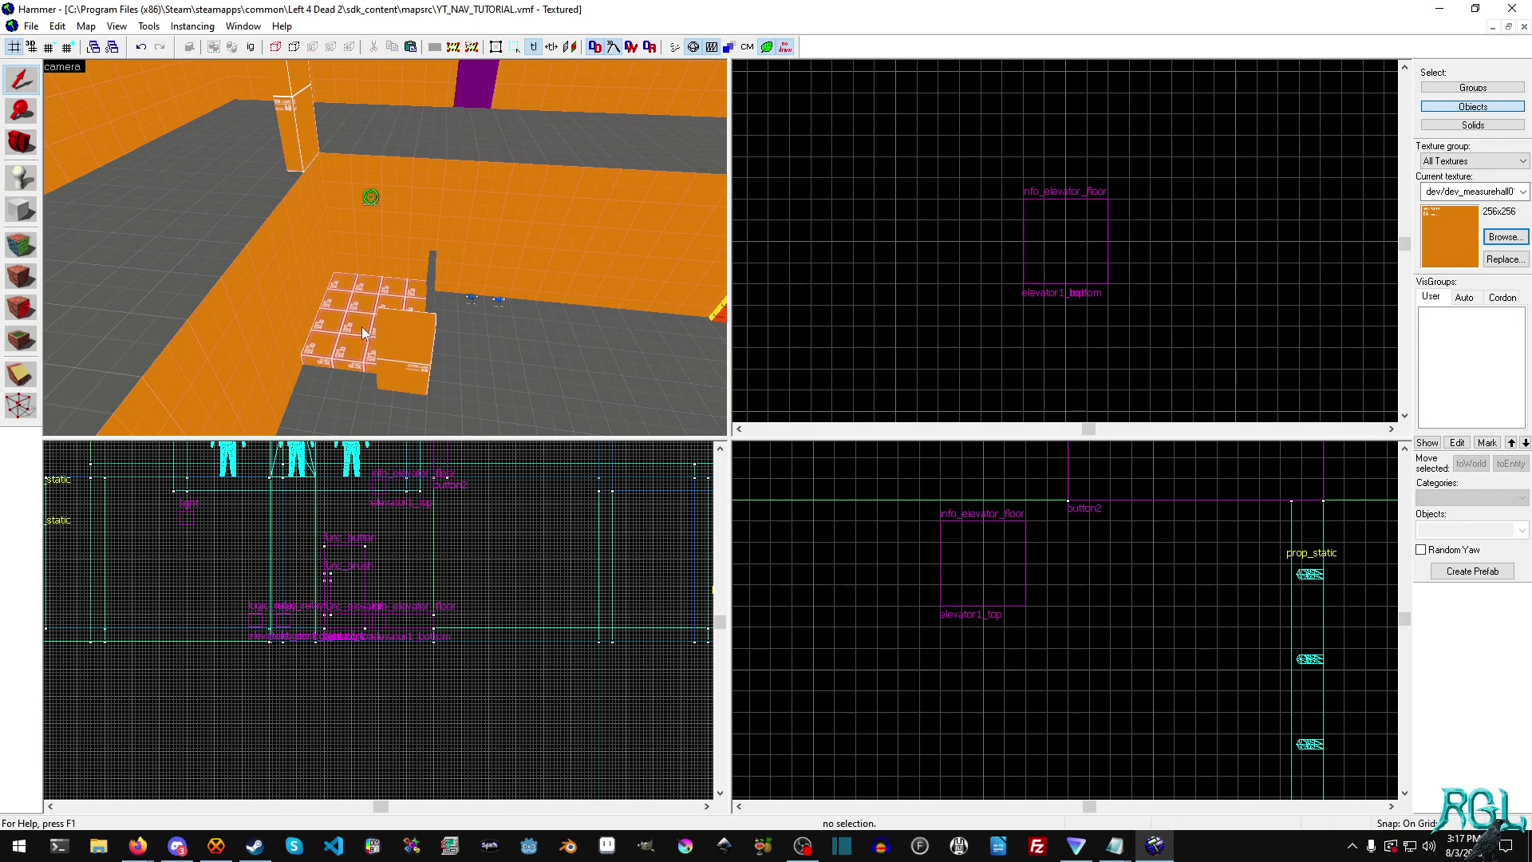
{"action": "left_click", "coordinate": [1040, 589]}
{"action": "key", "text": "shift+e"}
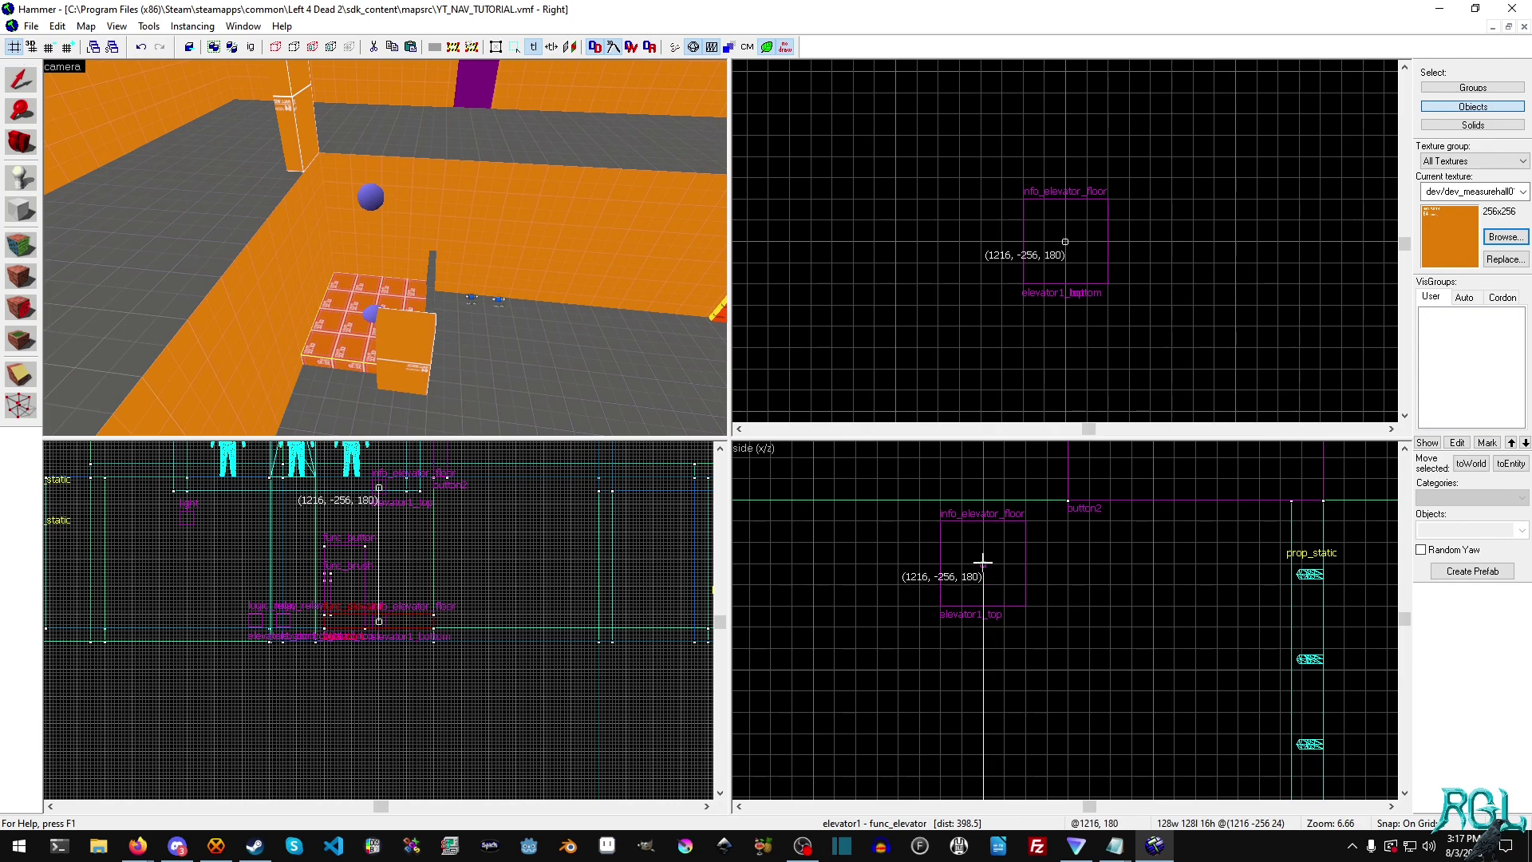
{"action": "key", "text": "shift+s"}
{"action": "left_click", "coordinate": [1142, 603]}
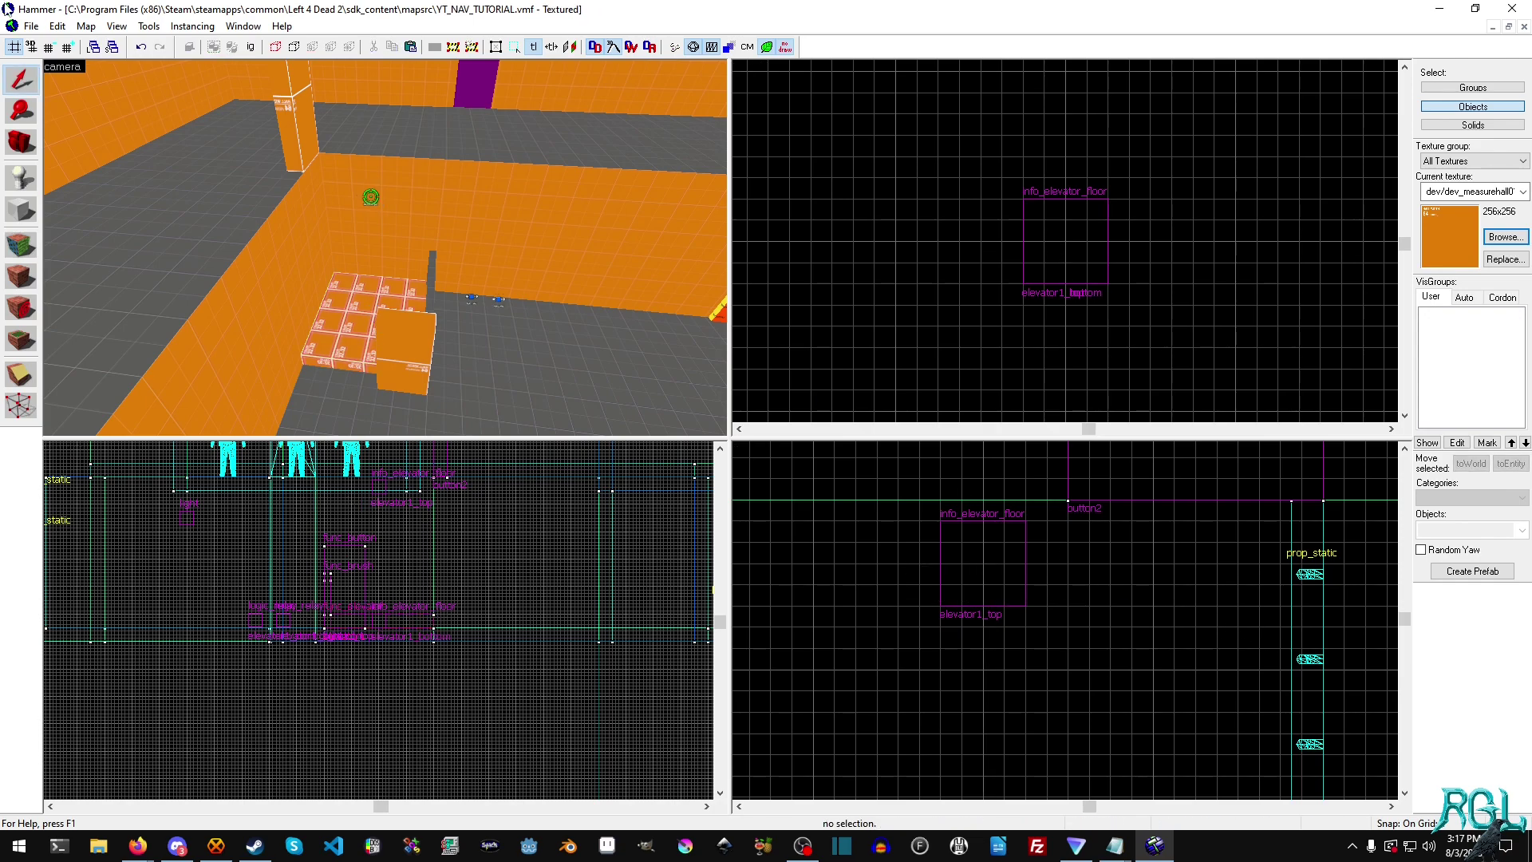
Recompile the map with Normal BSP, VIS and RAD and run it in the game
{"action": "left_click", "coordinate": [31, 26]}
{"action": "left_click", "coordinate": [72, 195]}
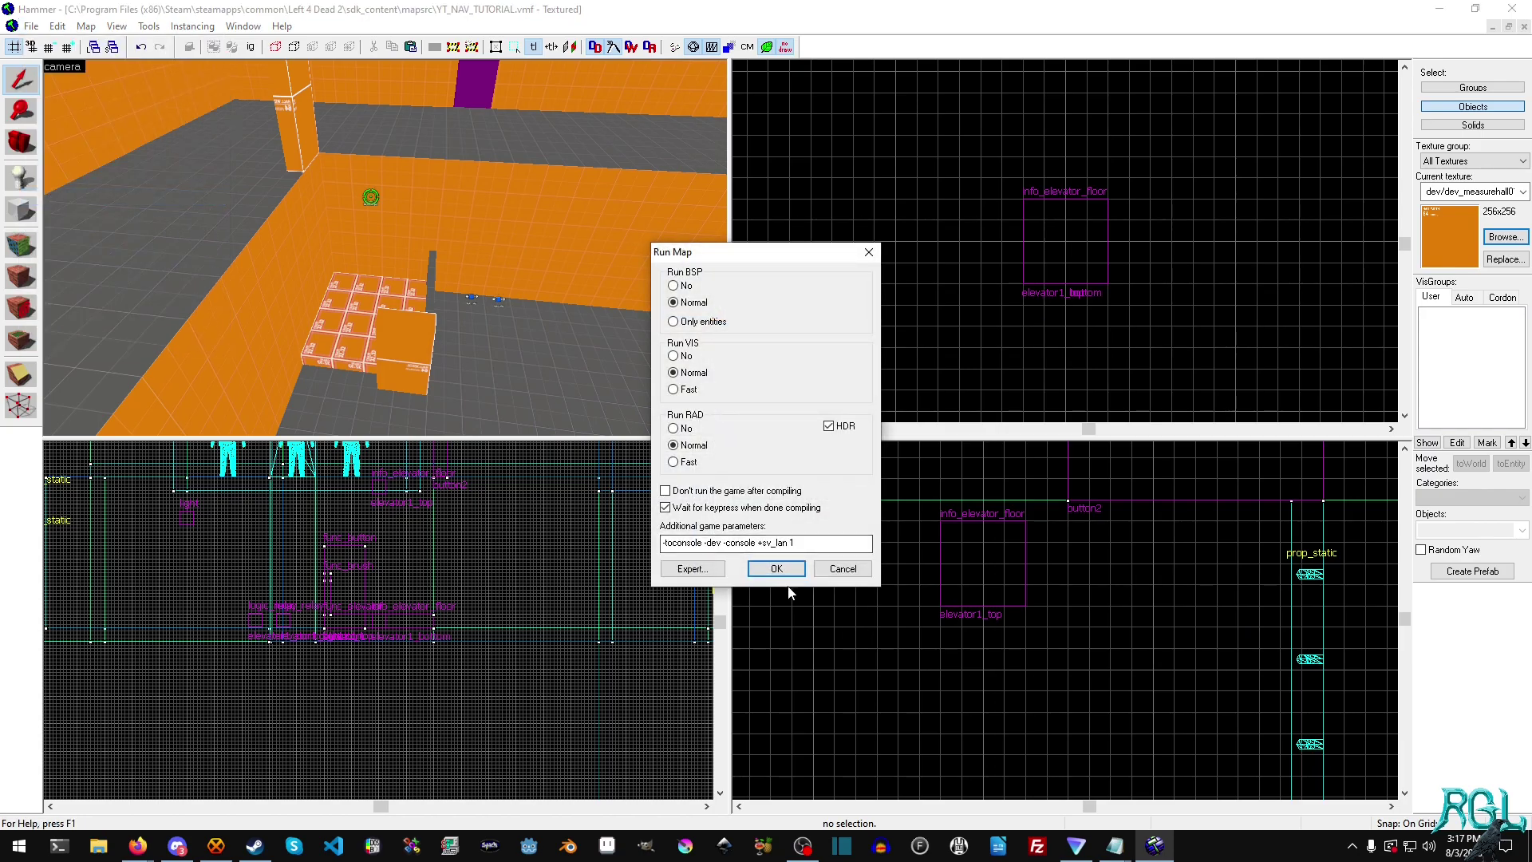
{"action": "left_click", "coordinate": [781, 566]}
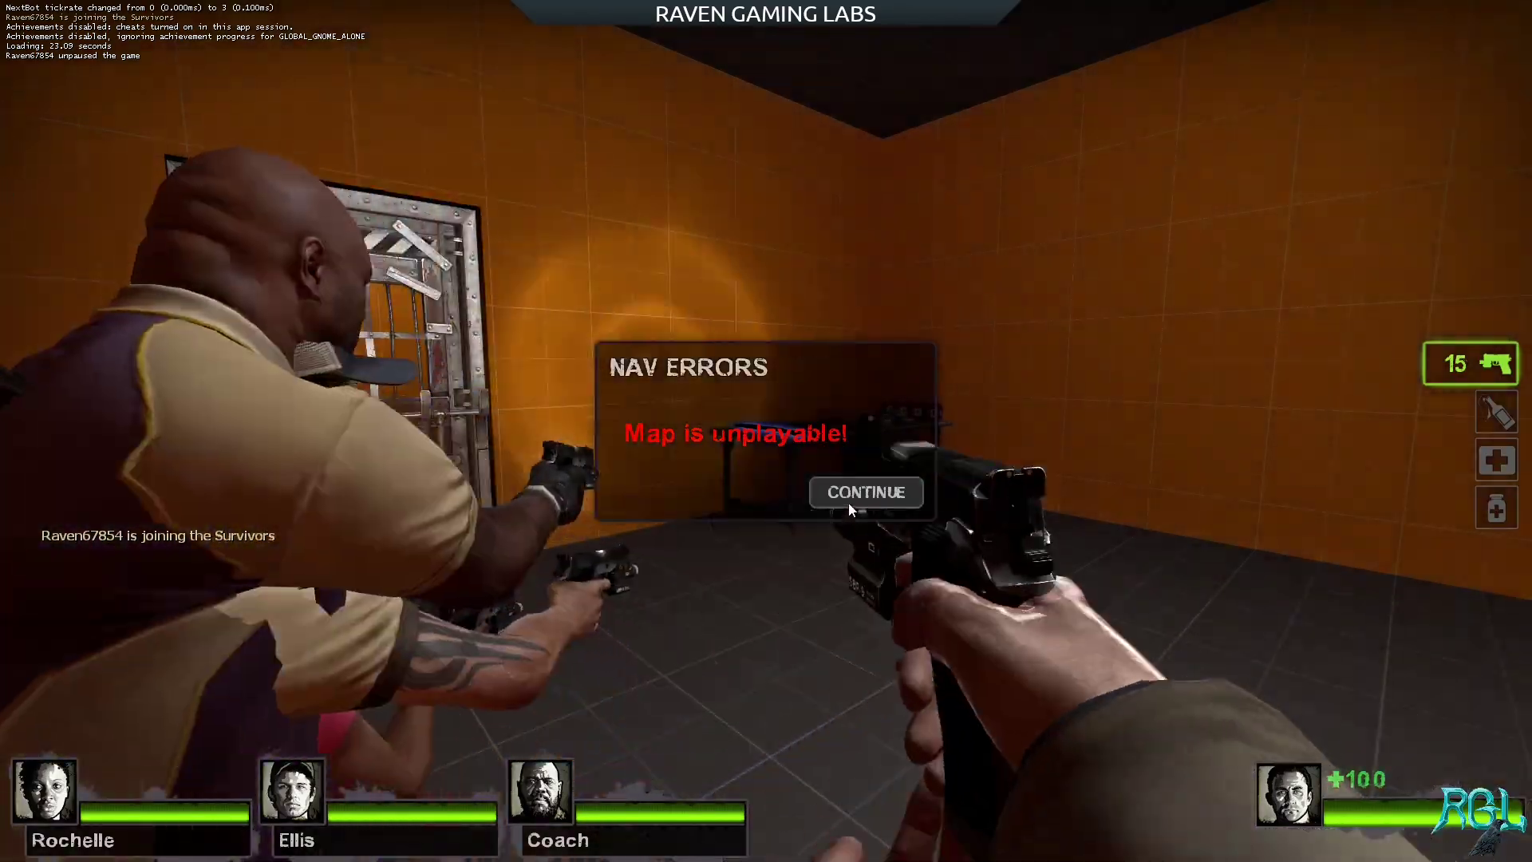
Dismiss the nav error notice and walk from the safe room through the corridor to the elevator pit
{"action": "left_click", "coordinate": [862, 492]}
{"action": "key", "text": "e"}
{"action": "key", "text": "w"}
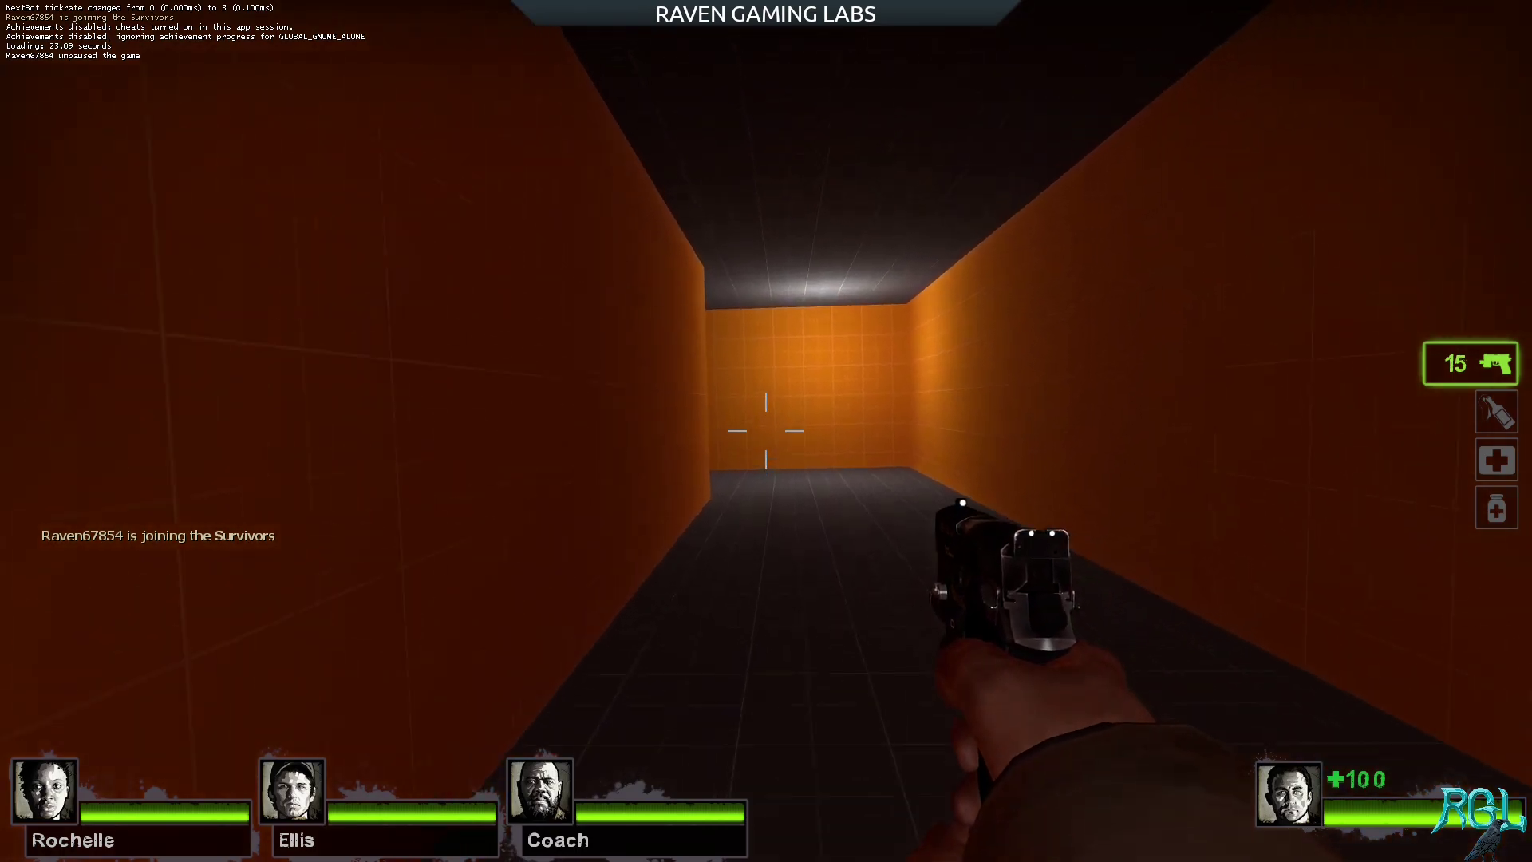
{"action": "left_click", "coordinate": [766, 431]}
{"action": "left_click", "coordinate": [766, 431]}
{"action": "left_click", "coordinate": [766, 431]}
{"action": "key", "text": "r"}
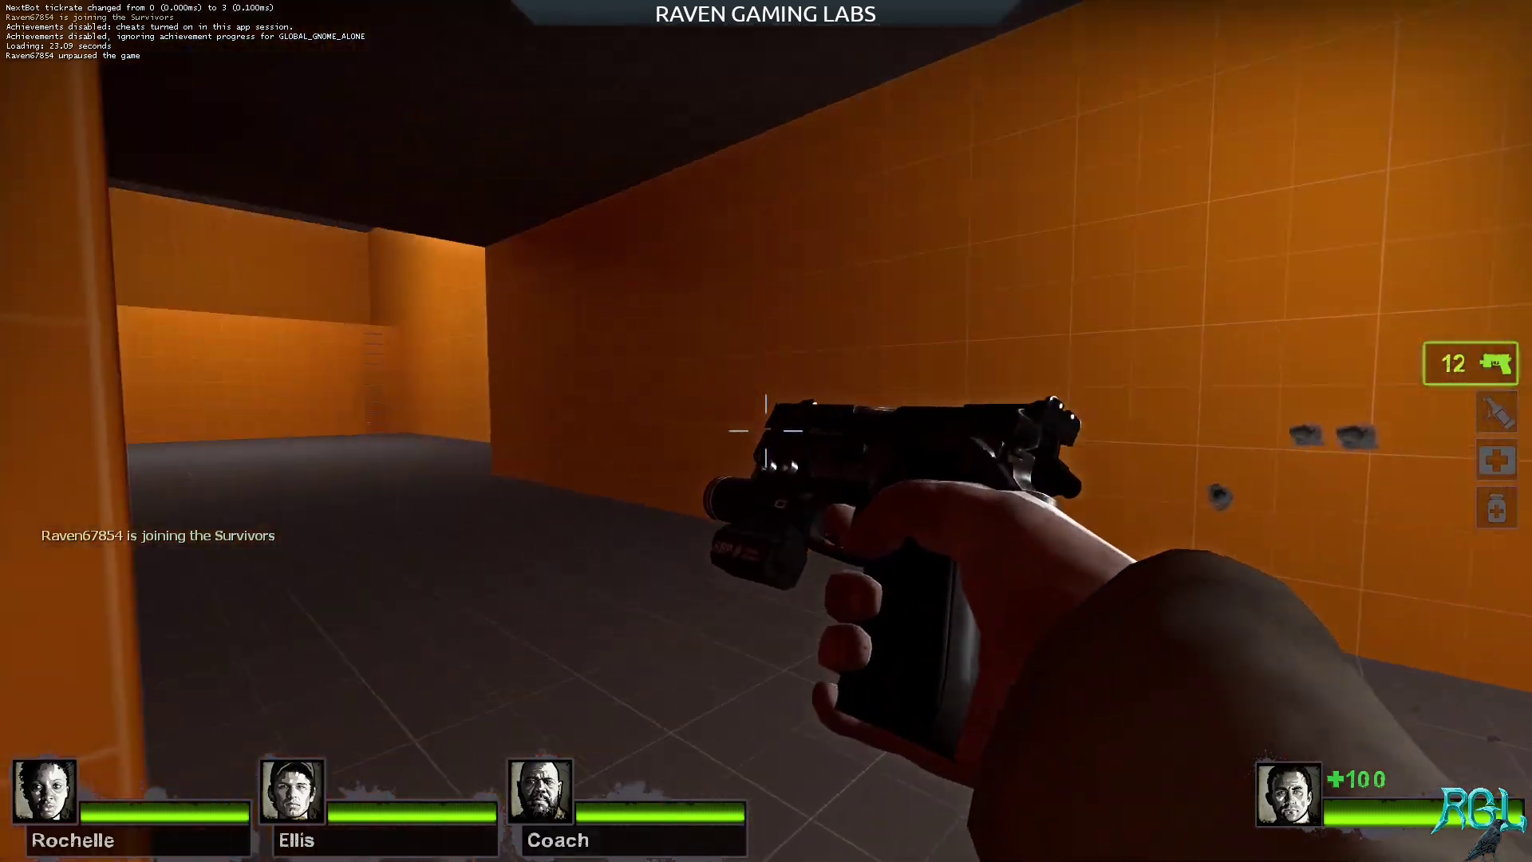
{"action": "key", "text": "w"}
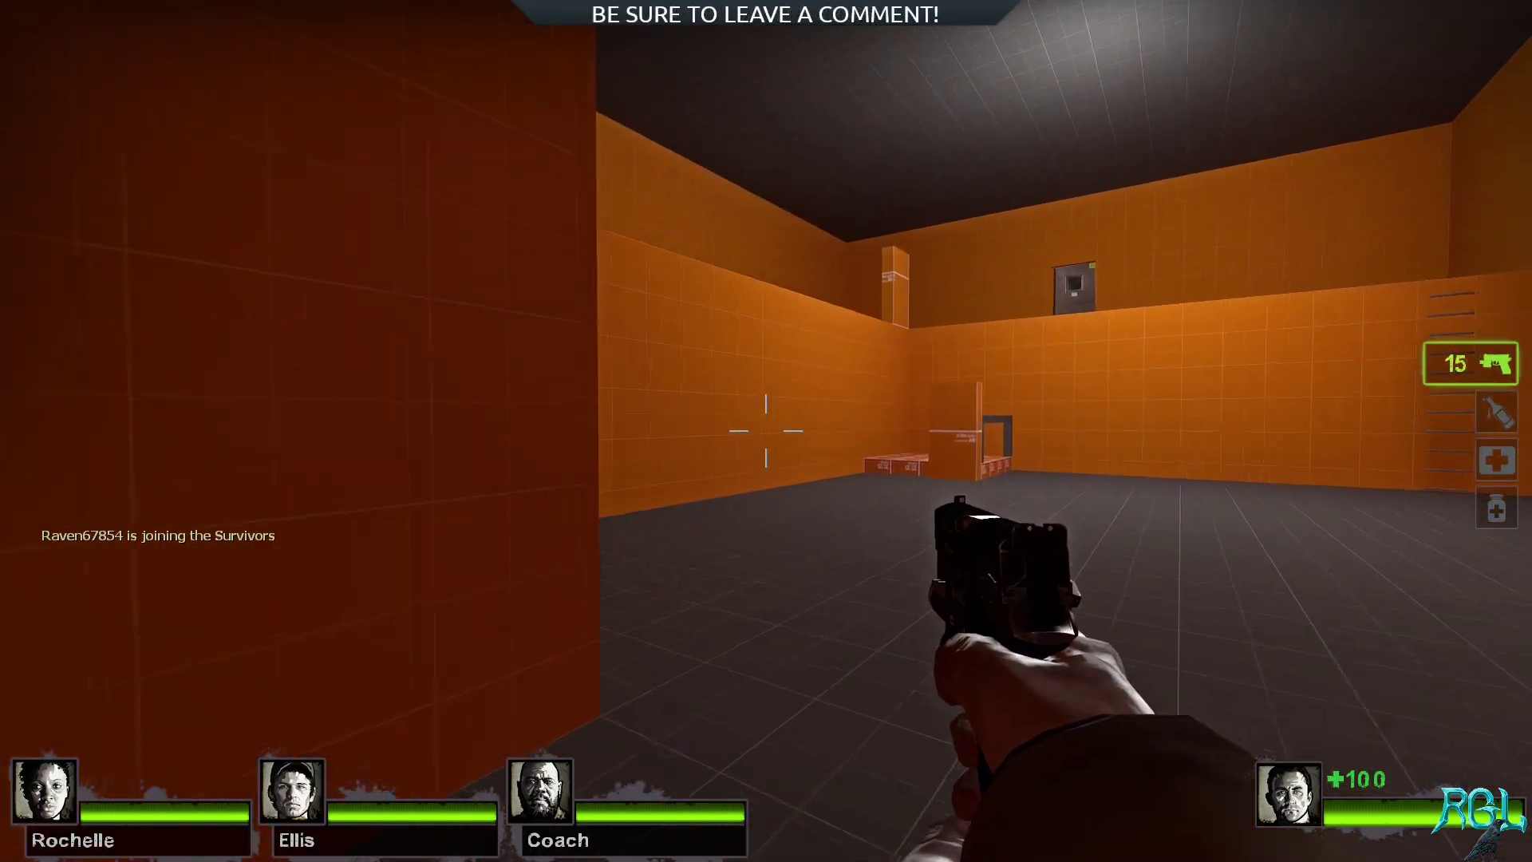
{"action": "key", "text": "w"}
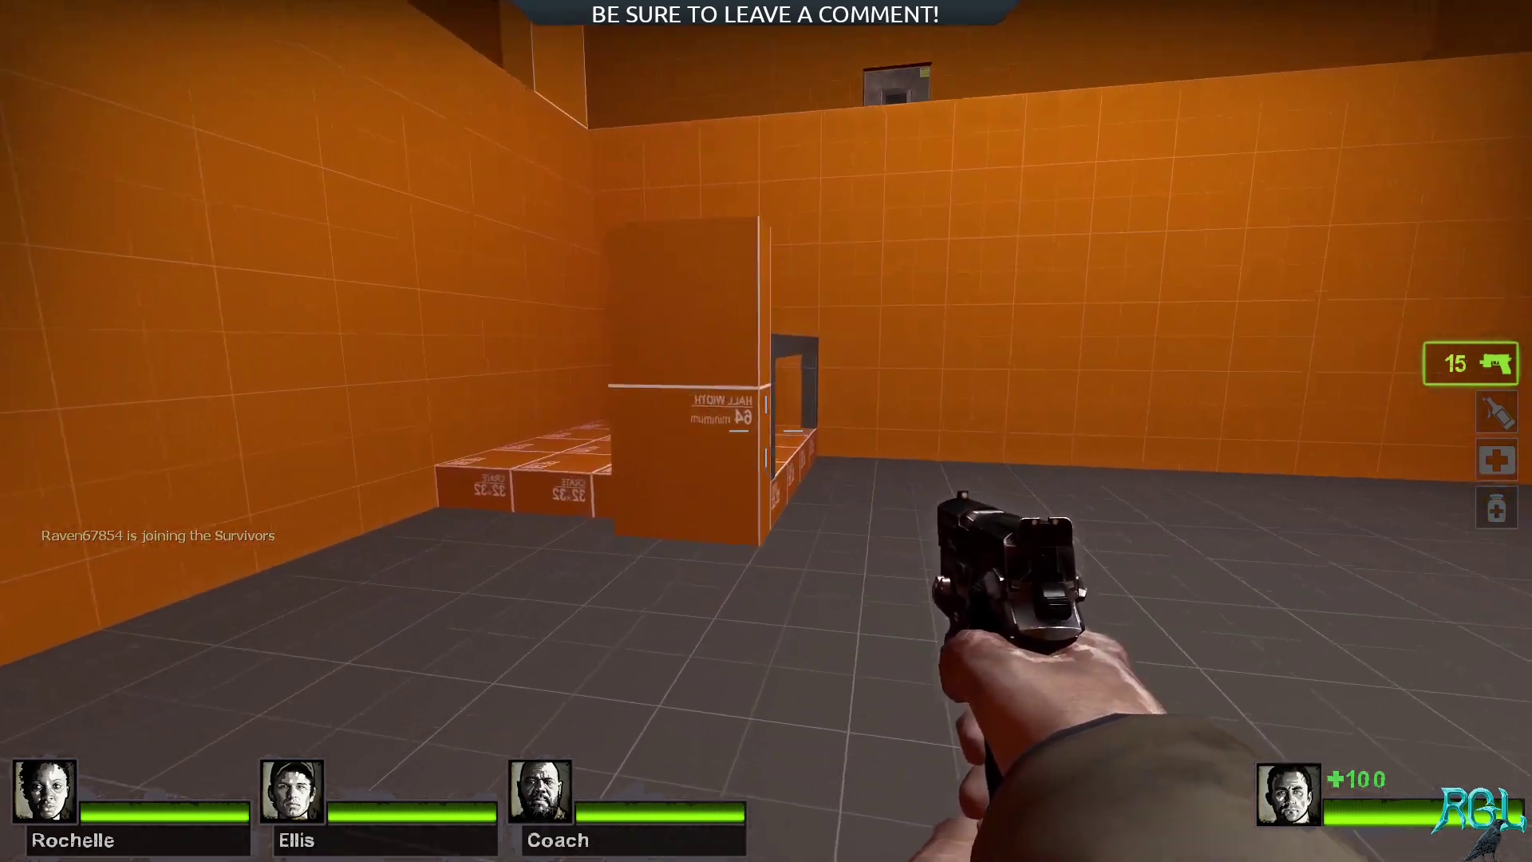
Ride the elevator up and check the platform's alignment from the upper floor
{"action": "key", "text": "w"}
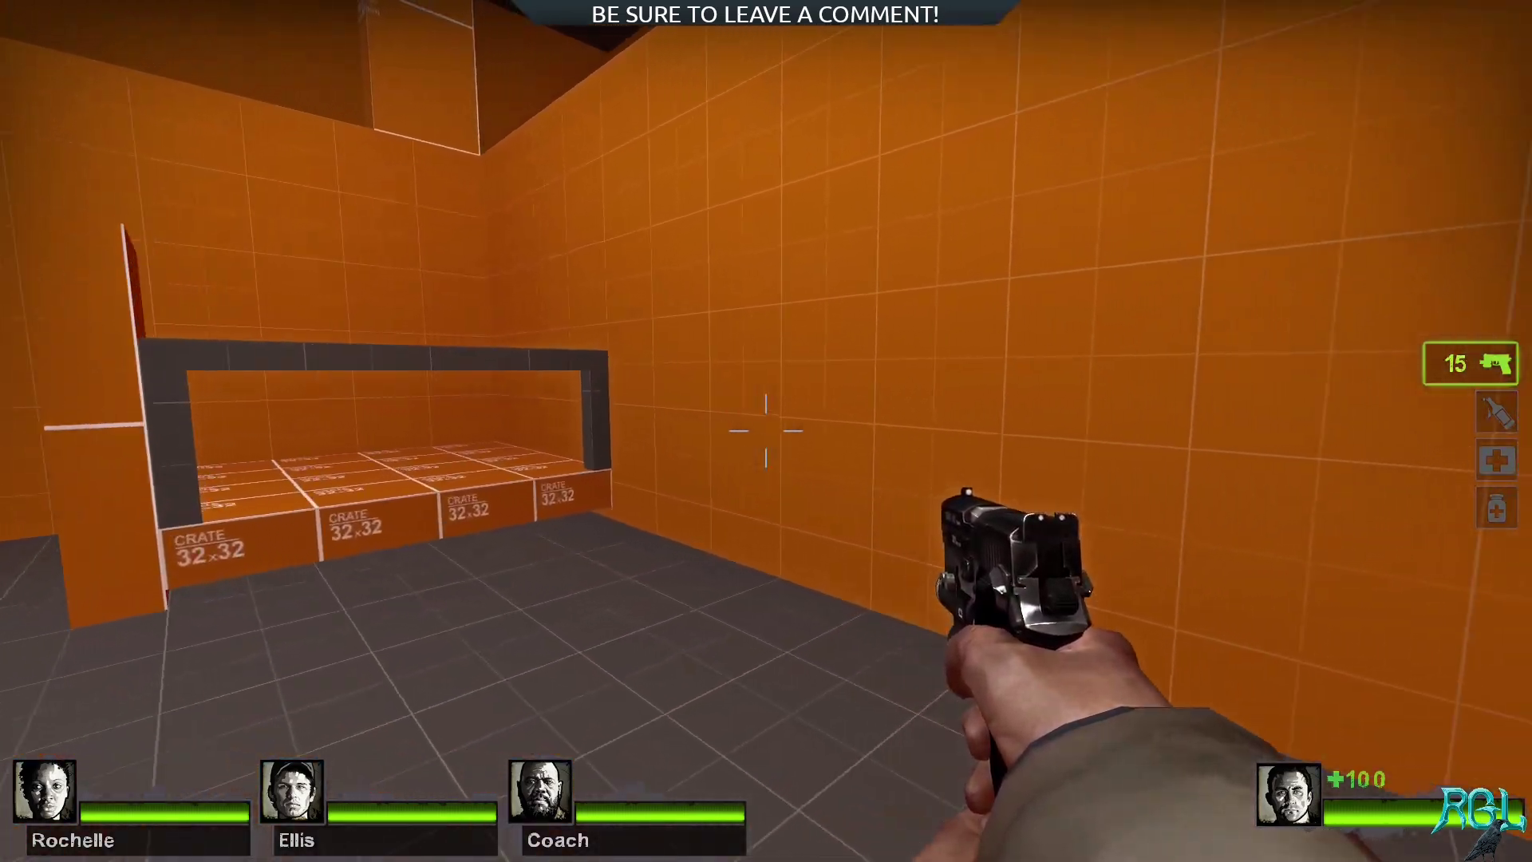
{"action": "key", "text": "w"}
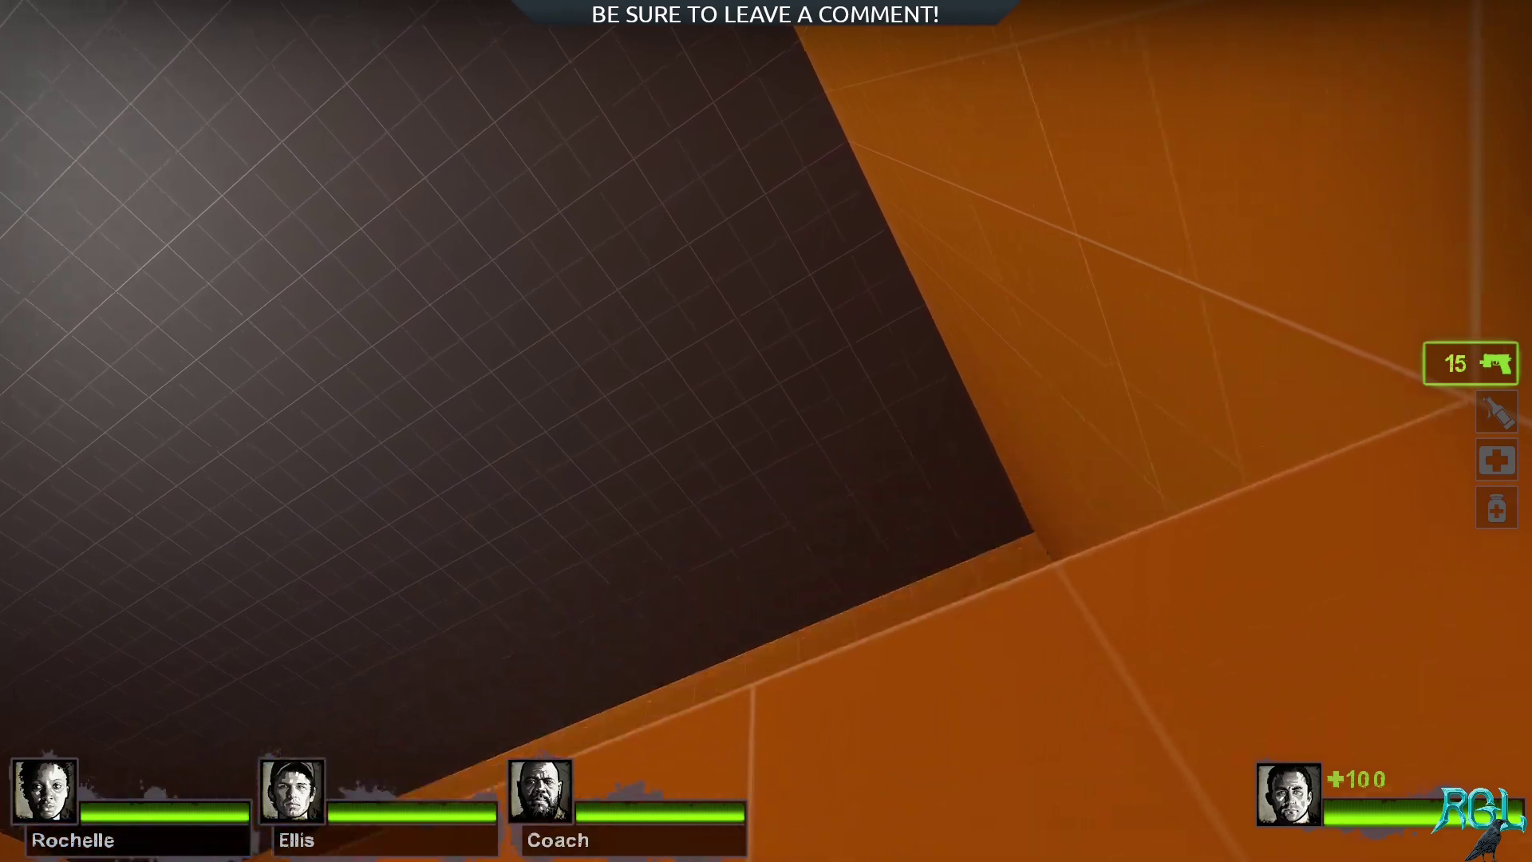
{"action": "key", "text": "w"}
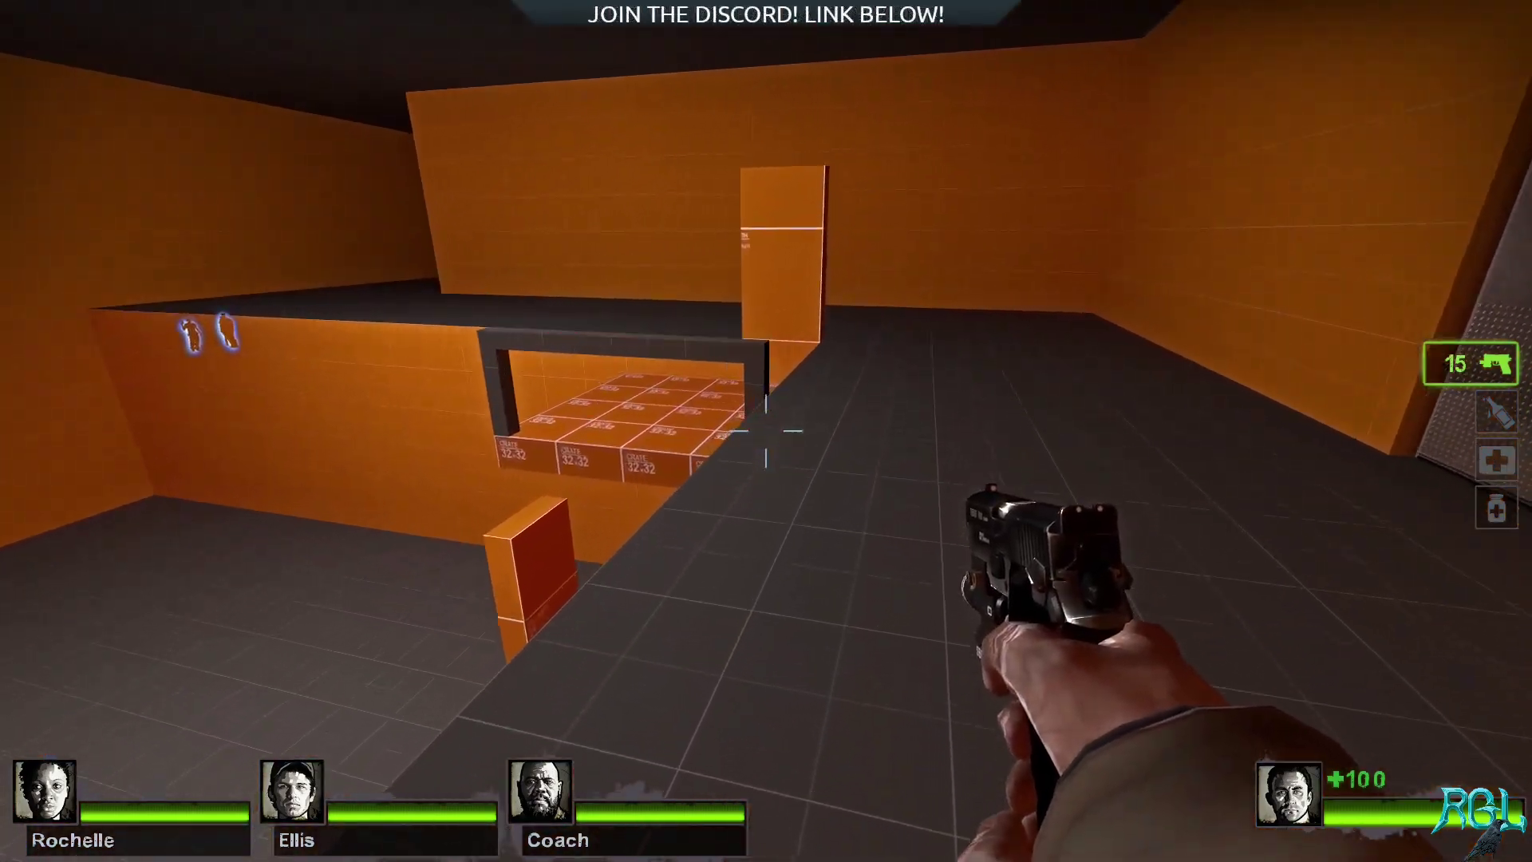
Check the raised platform's edges against the upper floor and quit the game with the exit console command
{"action": "key", "text": "w"}
{"action": "key", "text": "w"}
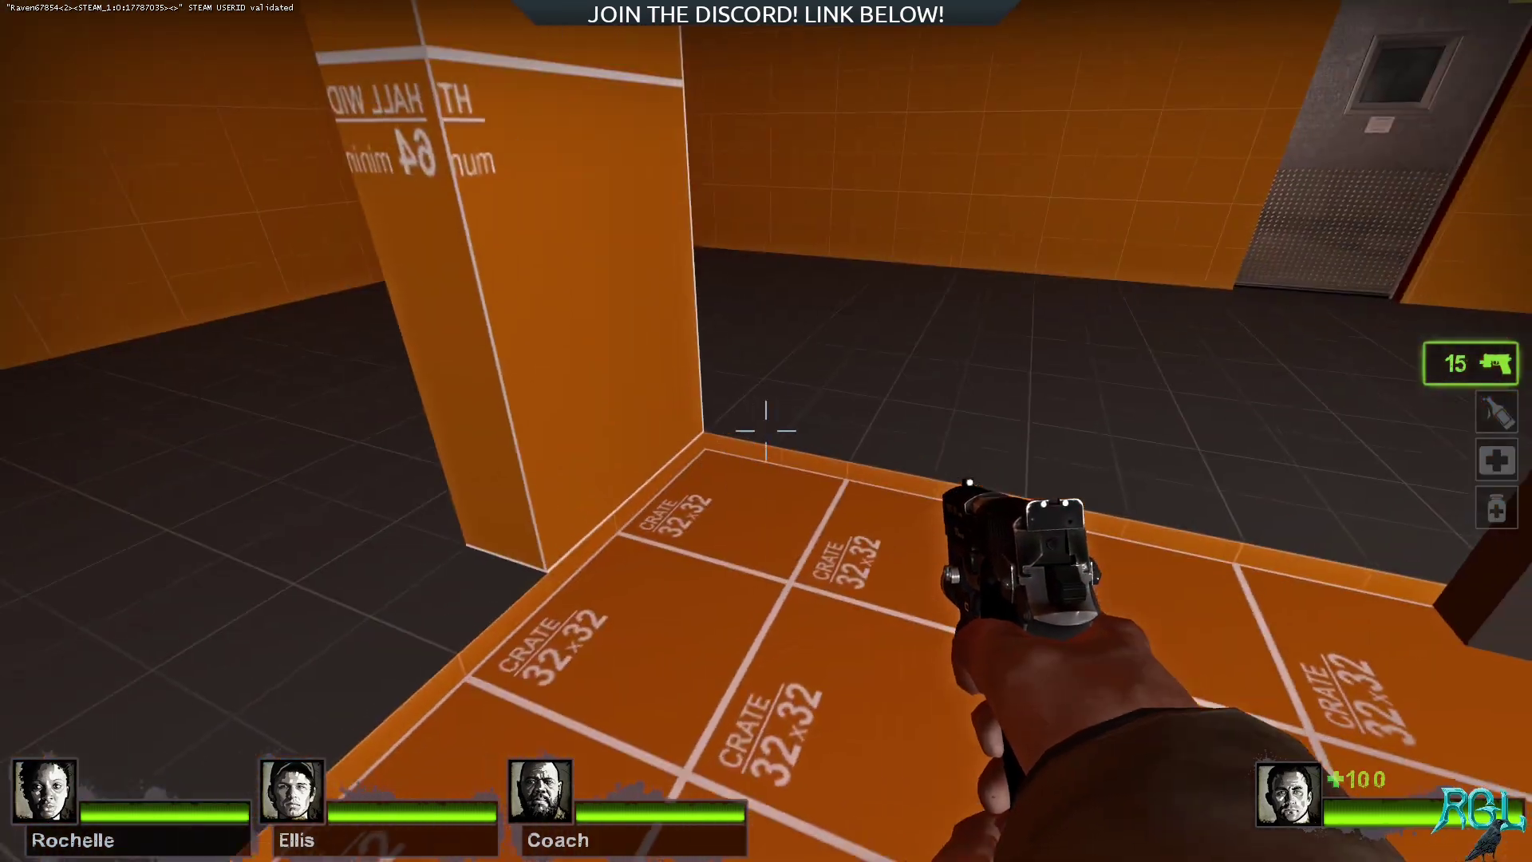
{"action": "key", "text": "grave"}
{"action": "type", "text": "exit"}
{"action": "key", "text": "Return"}
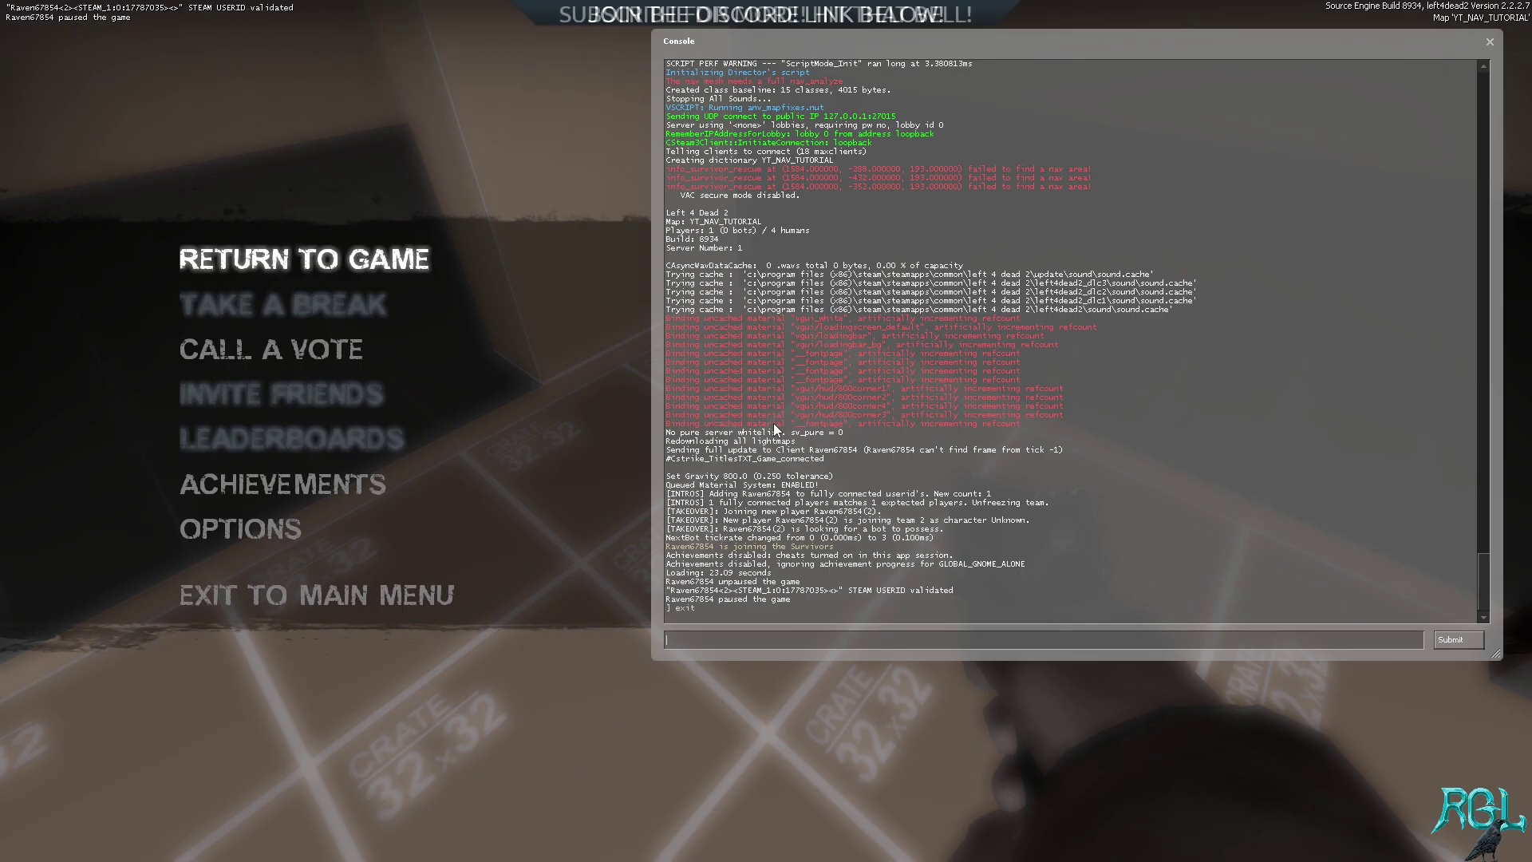
{"action": "key", "text": "Return"}
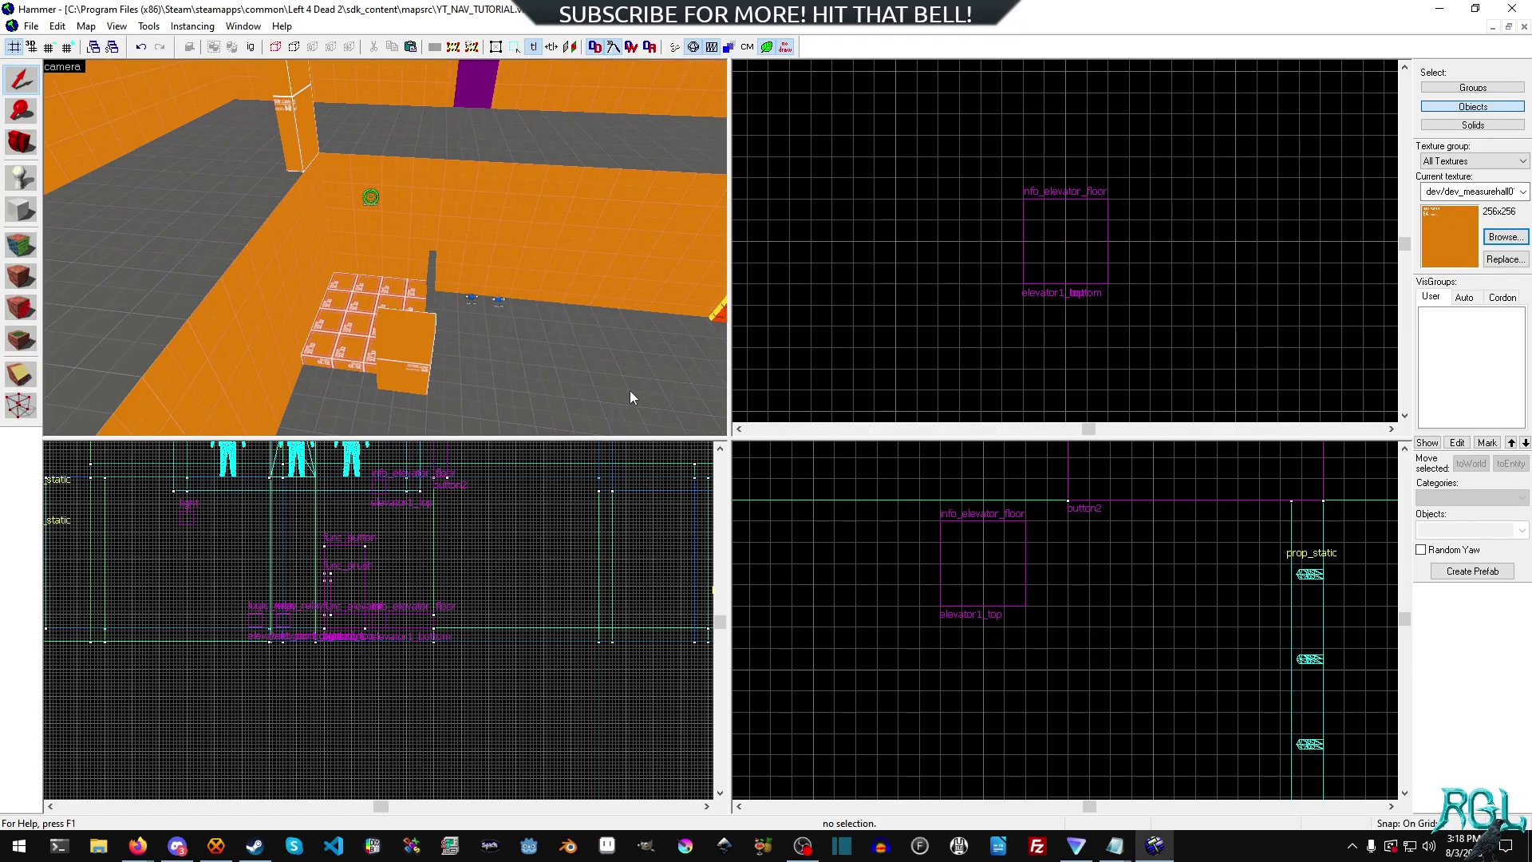
Raise the func_elevator's top floor position and the elevator1_top info_elevator_floor by about 4 units, and clear the selection
{"action": "left_click", "coordinate": [320, 318]}
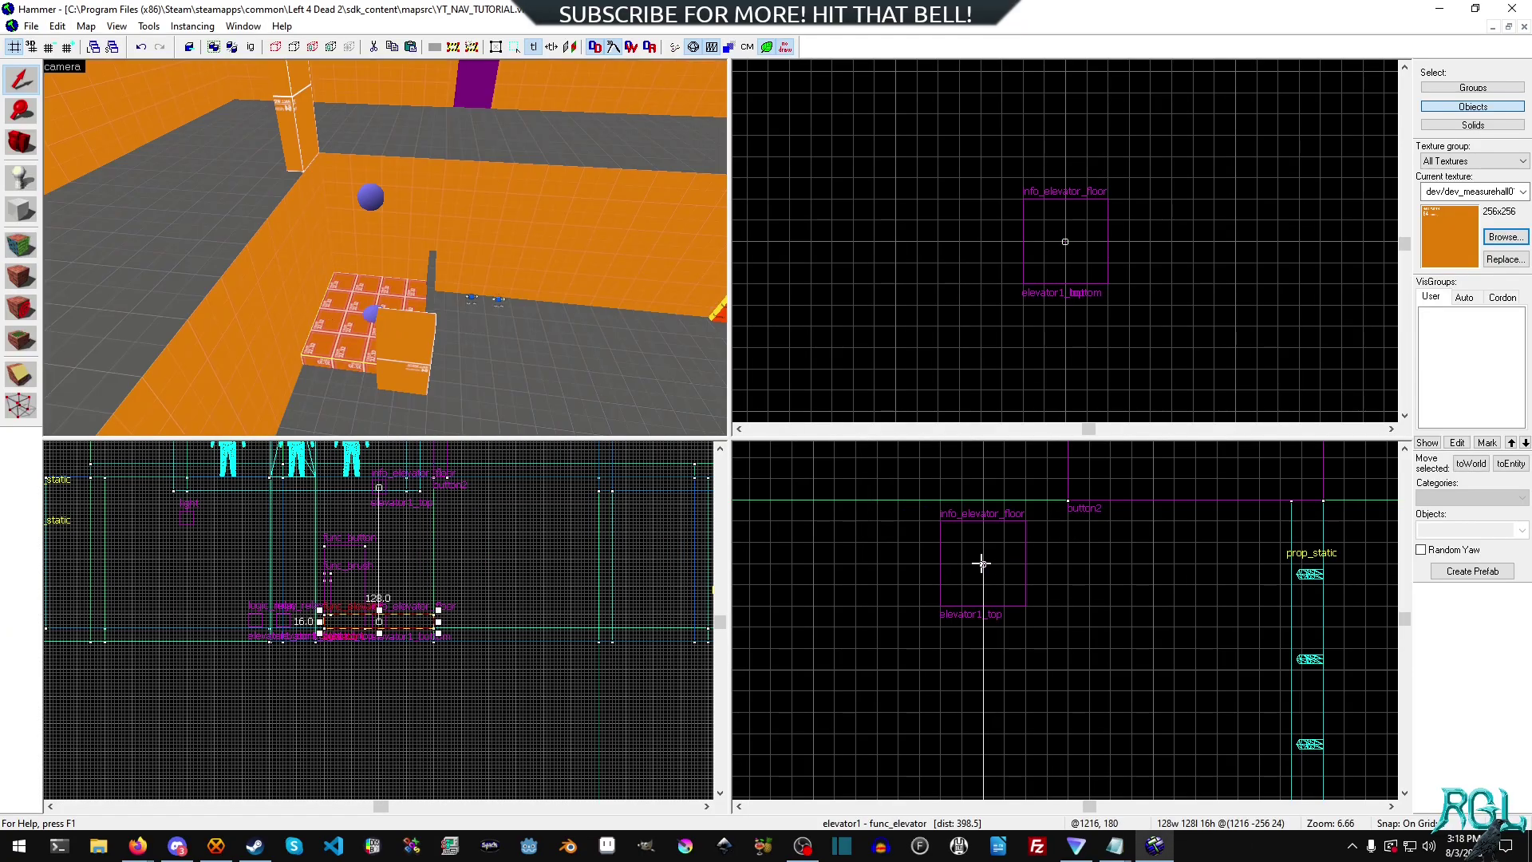
{"action": "key", "text": "shift+e"}
{"action": "key", "text": "shift+s"}
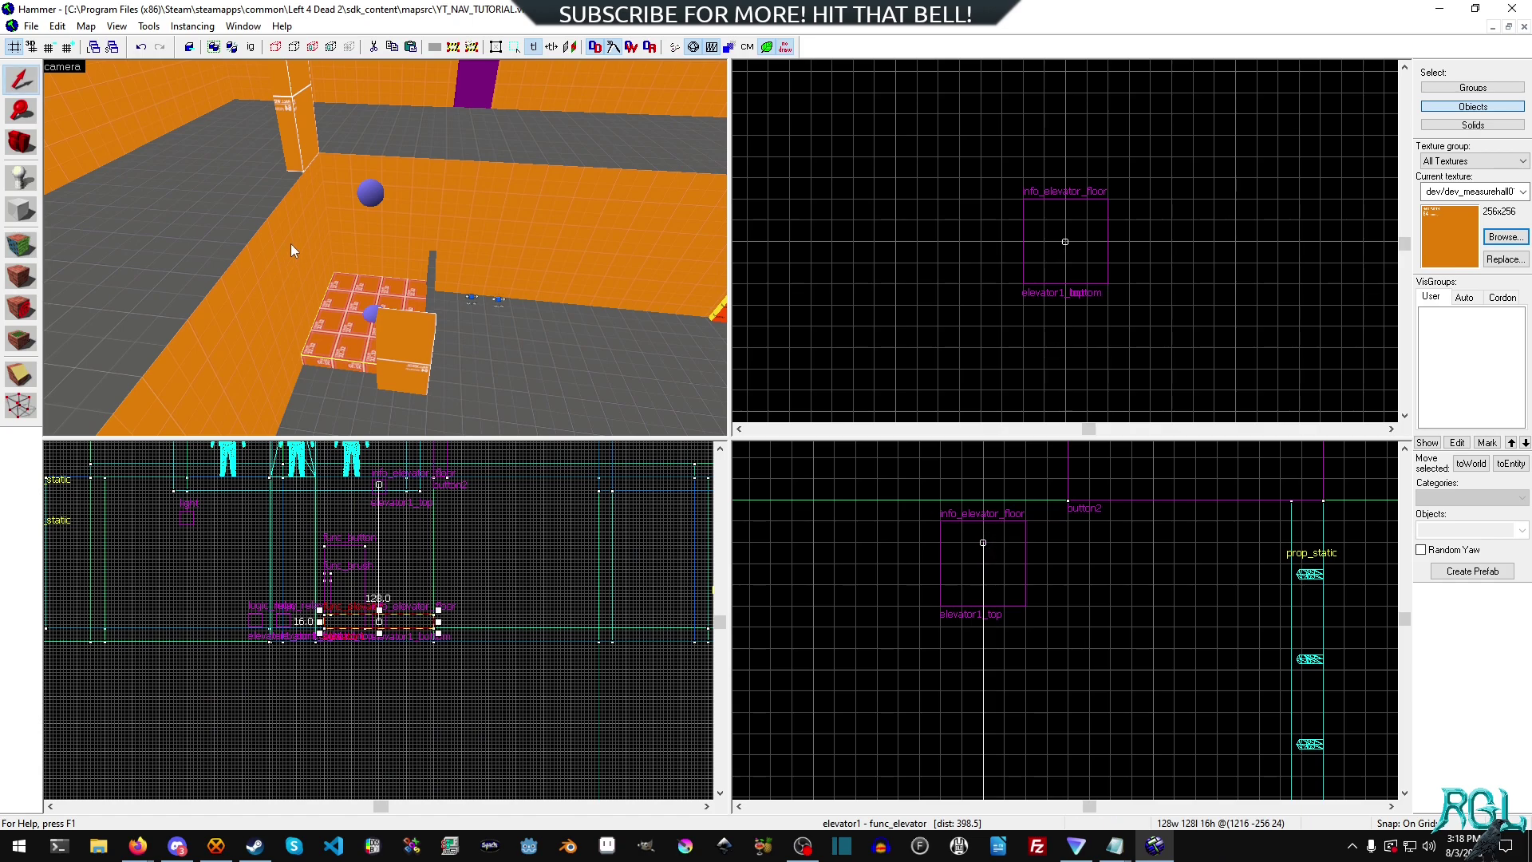
{"action": "left_click", "coordinate": [377, 198]}
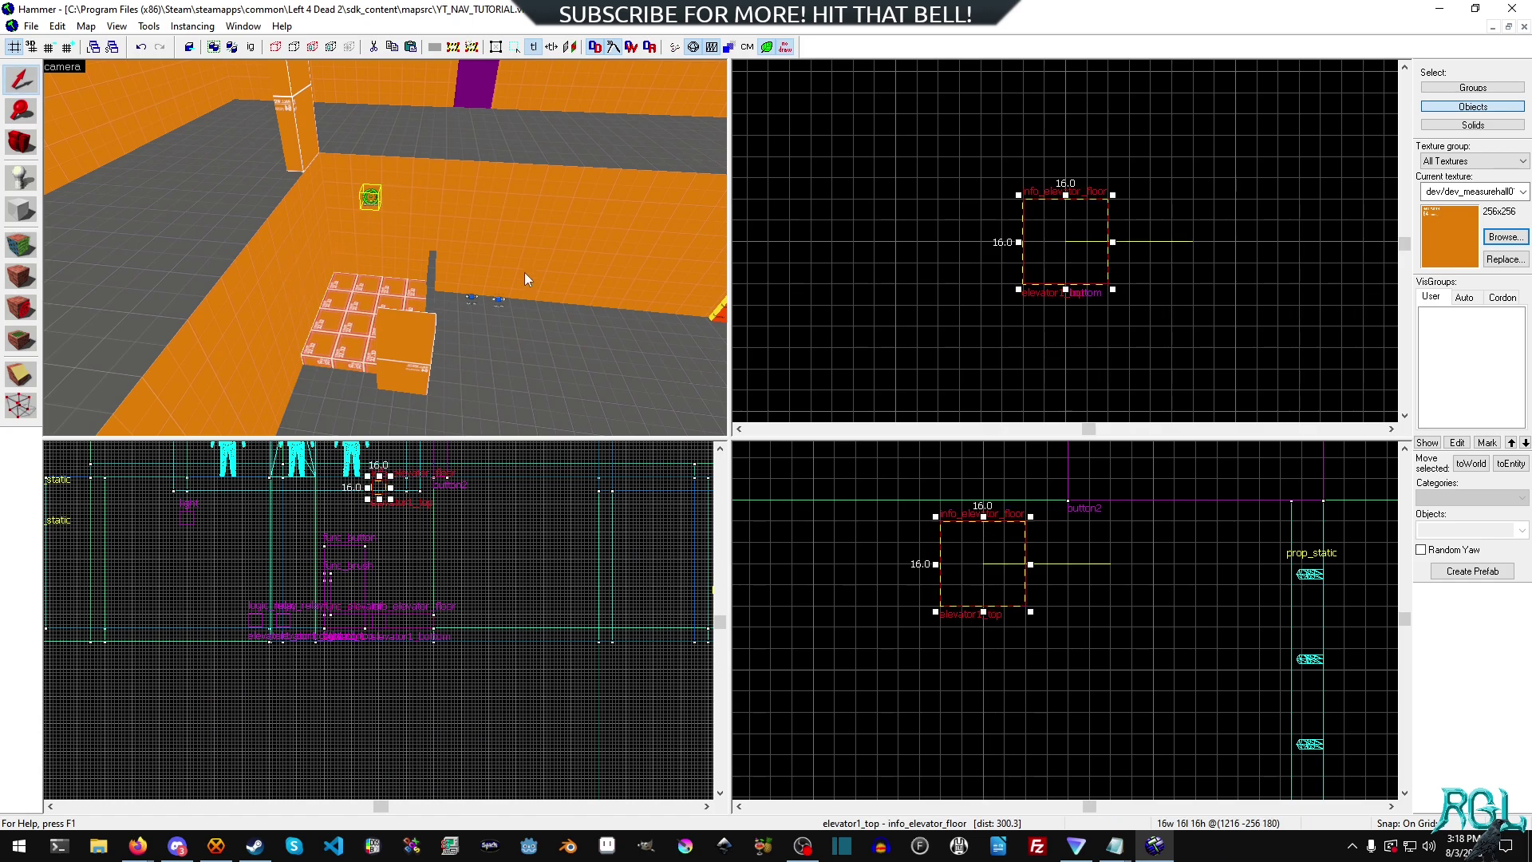
{"action": "left_click", "coordinate": [1164, 598]}
Recompile the map and run it in the game to test the raised upper stop
{"action": "left_click", "coordinate": [31, 25]}
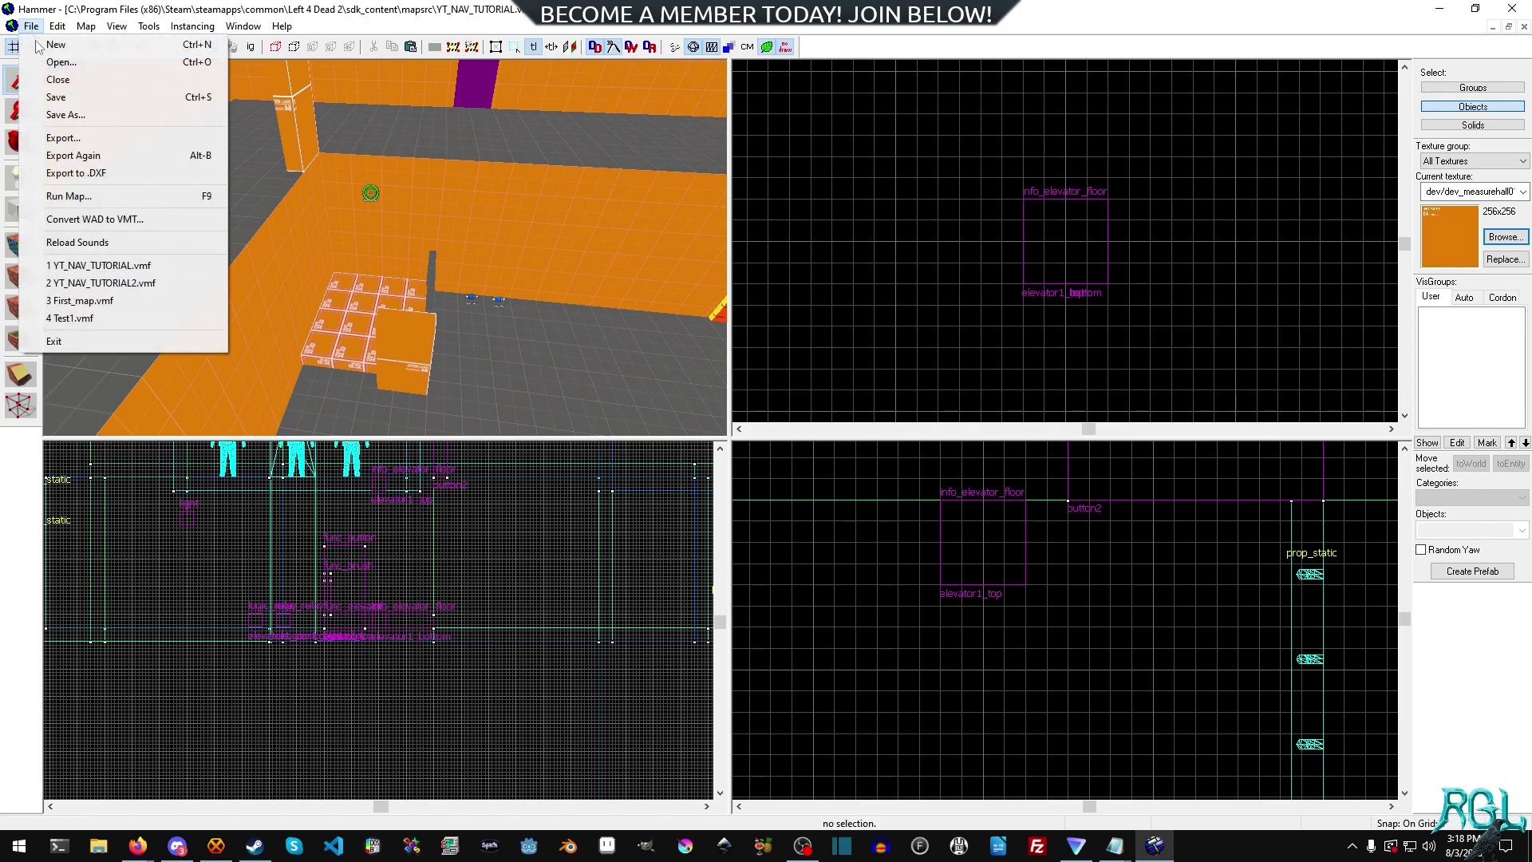
{"action": "left_click", "coordinate": [64, 196]}
{"action": "left_click", "coordinate": [775, 569]}
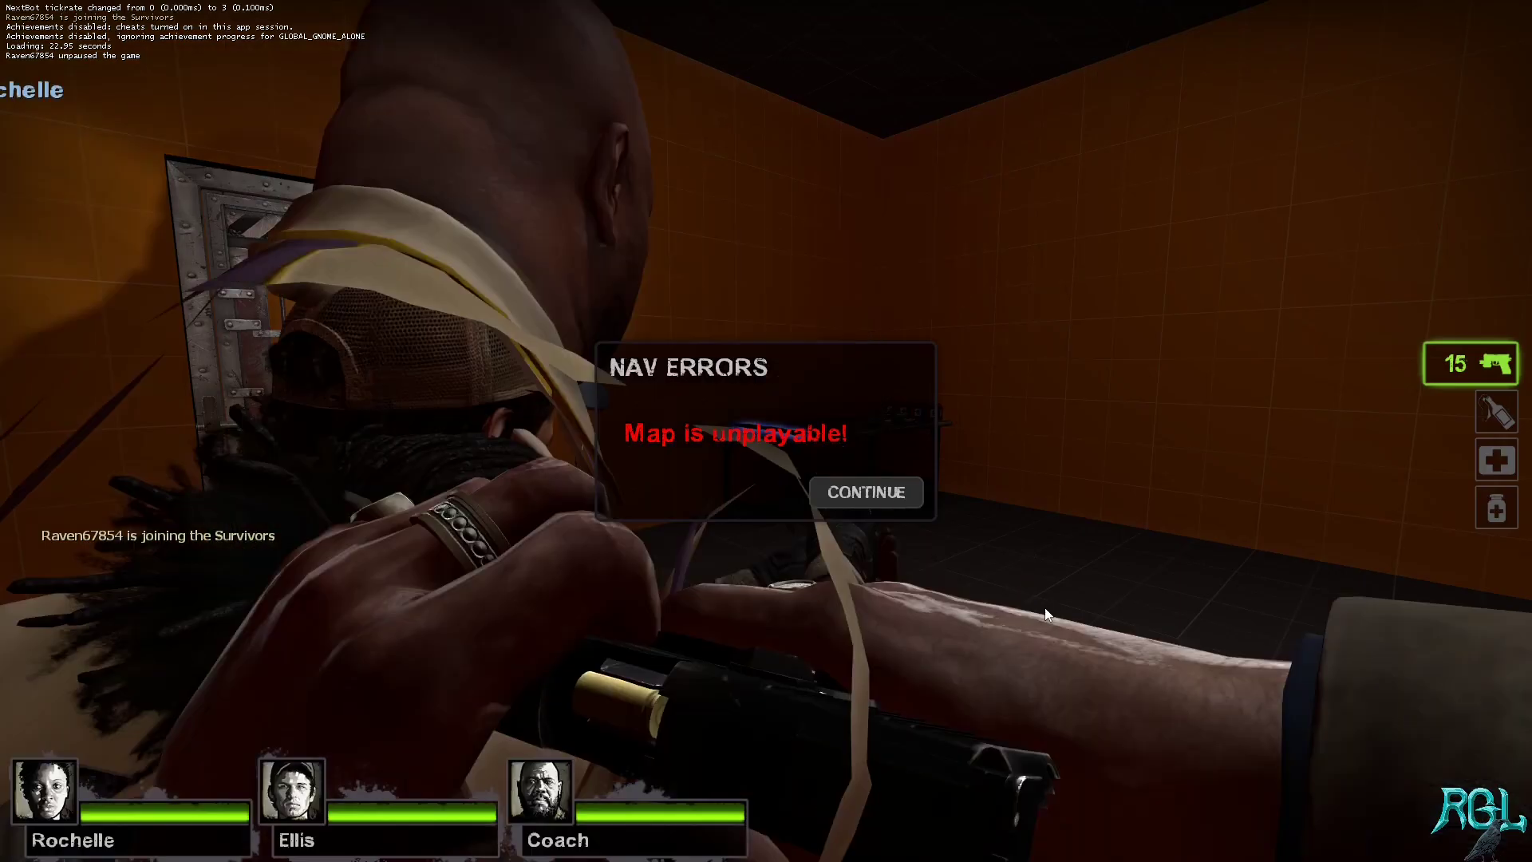
Dismiss the nav errors notice and walk from the safe room through the corridor to the elevator pit
{"action": "key", "text": "Return"}
{"action": "key", "text": "w"}
{"action": "key", "text": "w"}
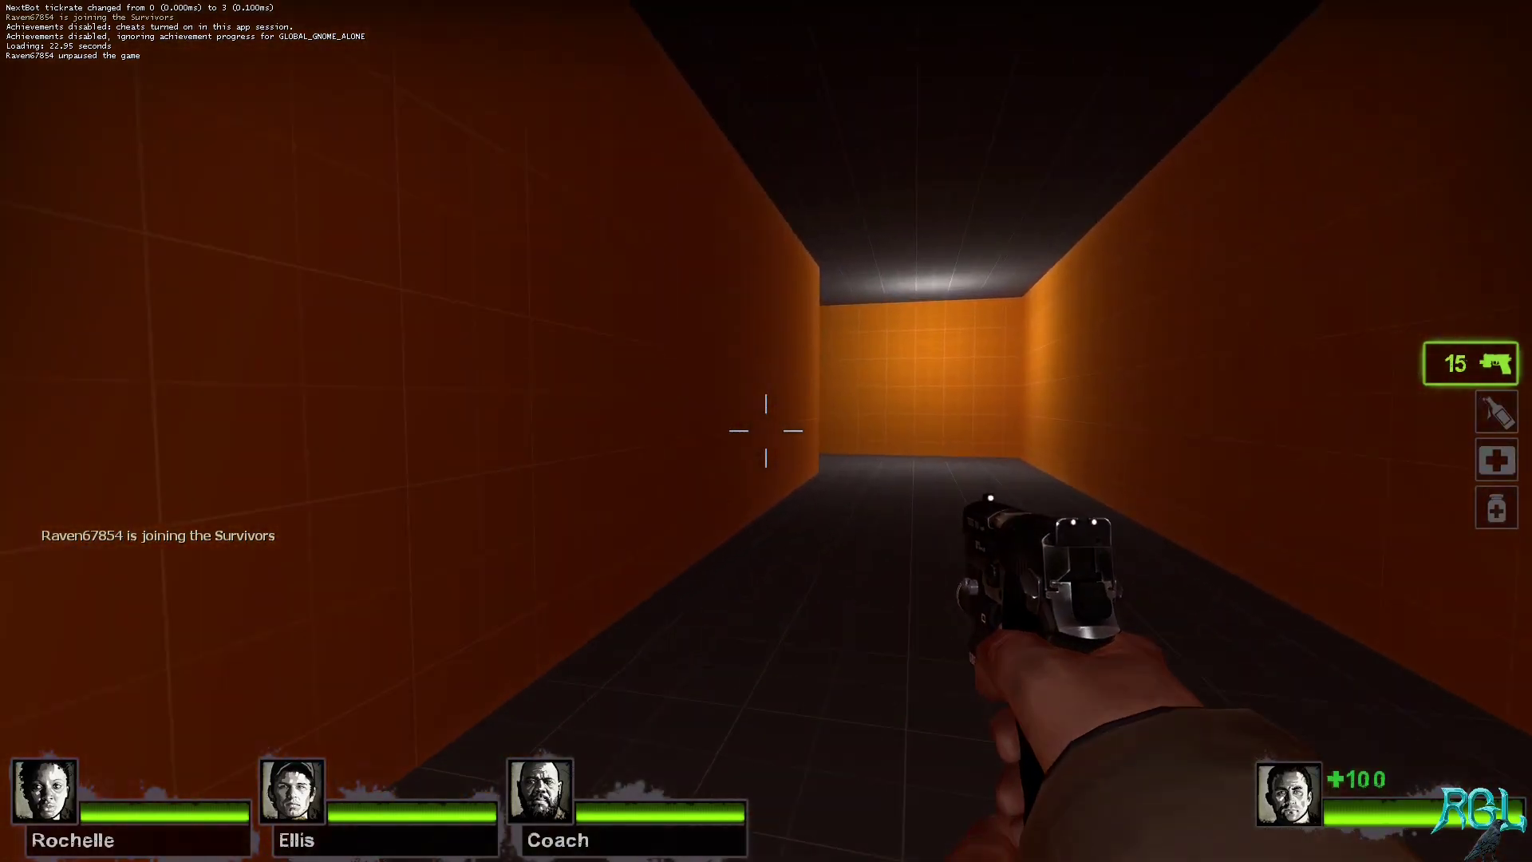
{"action": "key", "text": "w"}
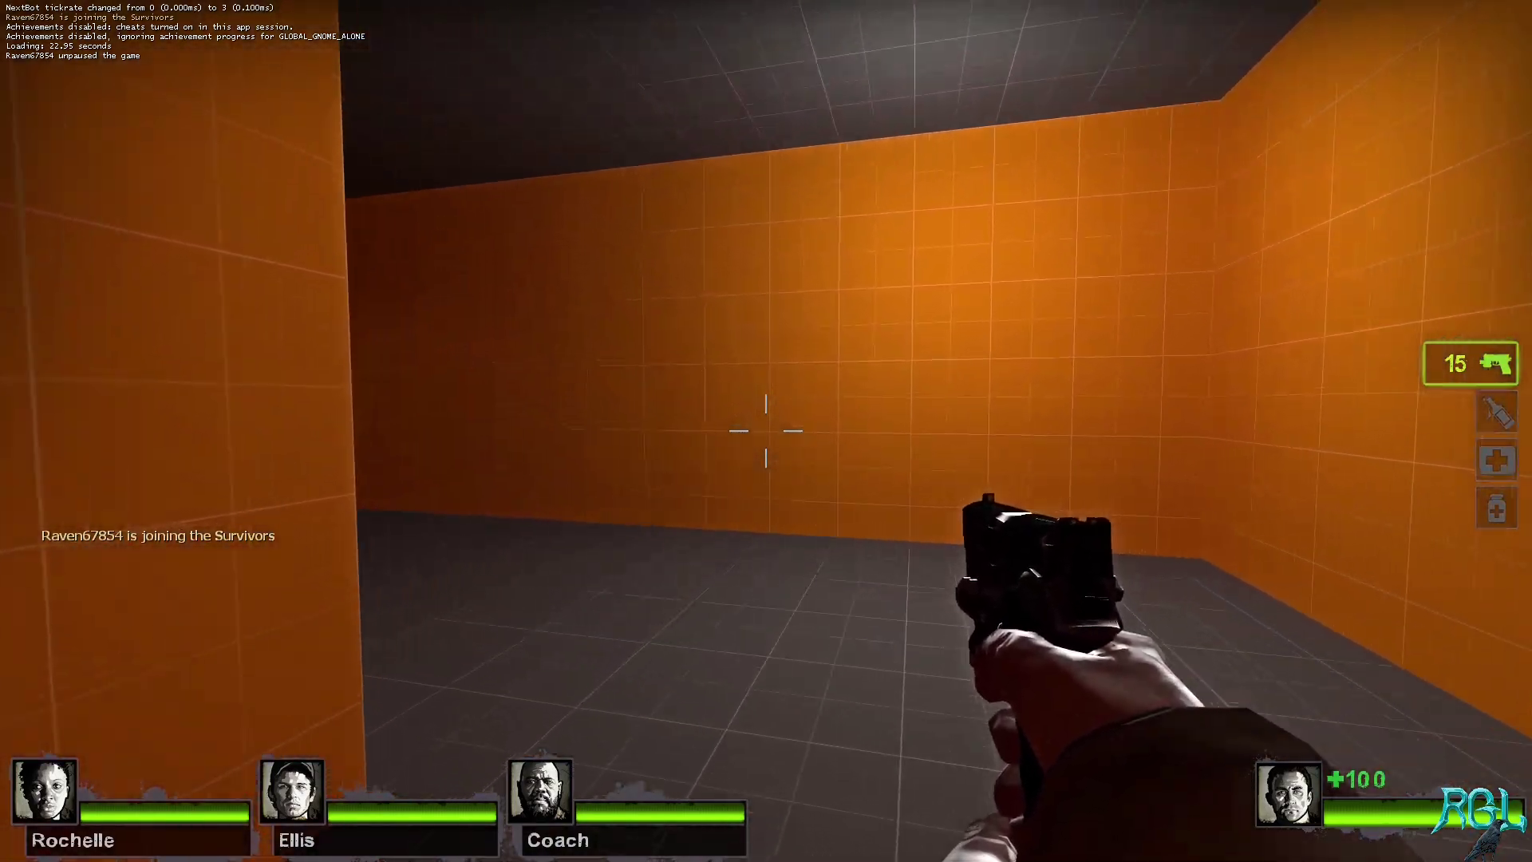
{"action": "key", "text": "w"}
{"action": "key", "text": "w"}
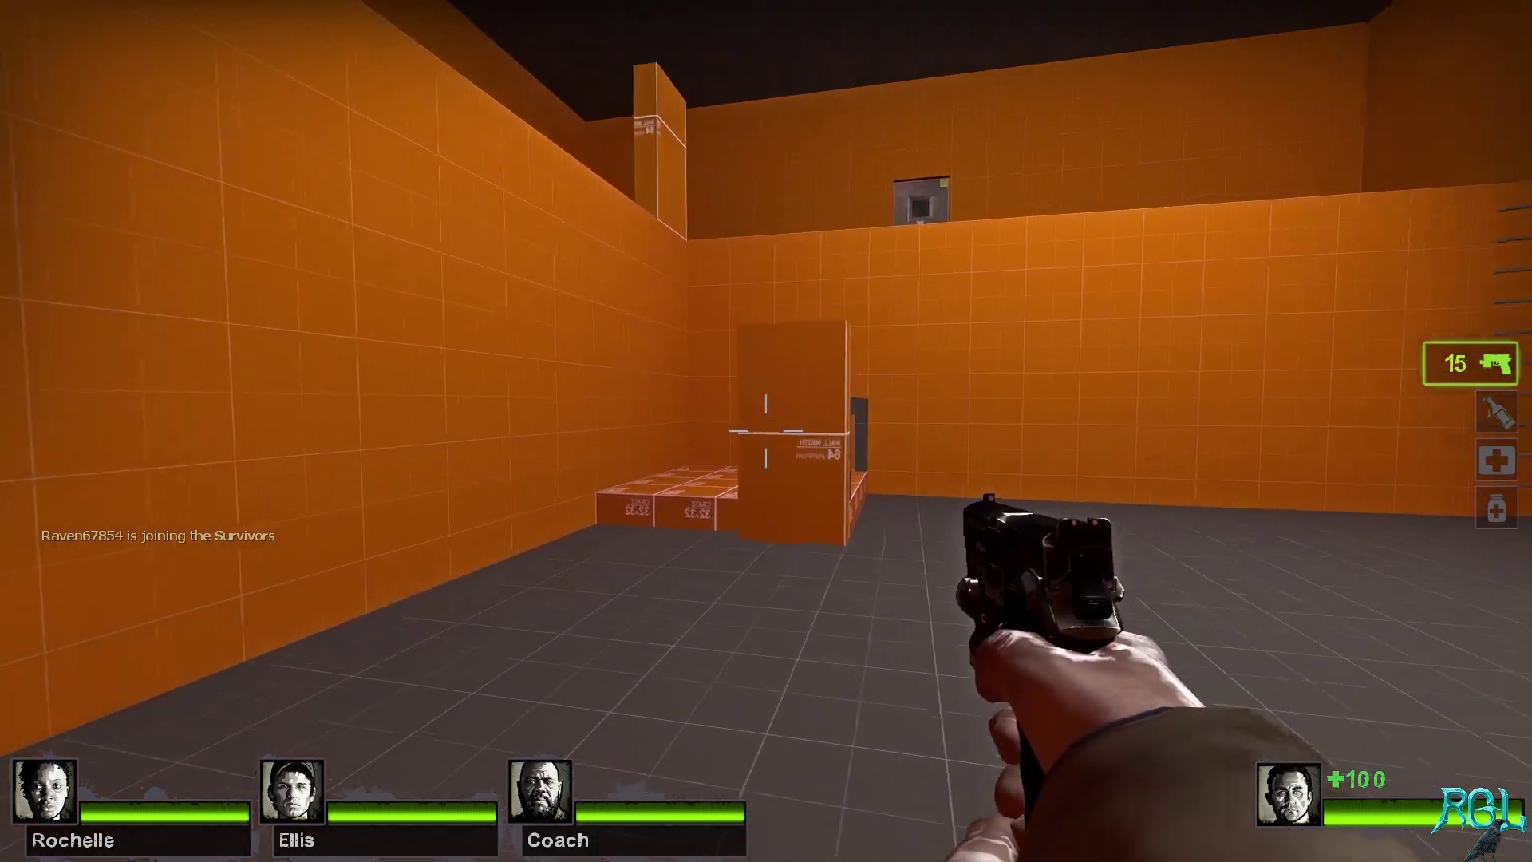
Board the elevator platform and ride it up, jumping while it travels
{"action": "key", "text": "space"}
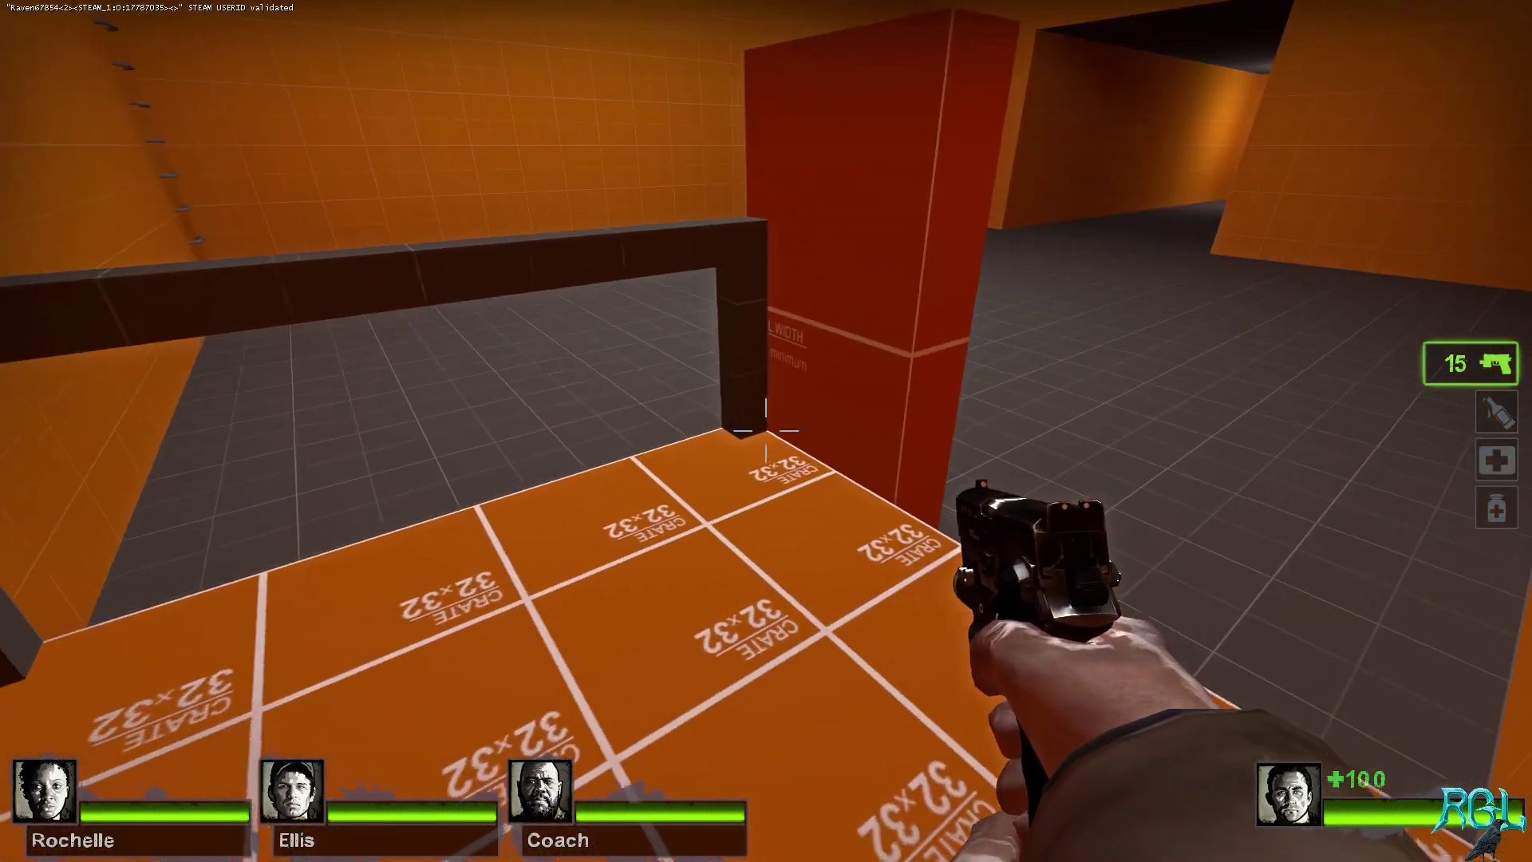
{"action": "key", "text": "w"}
{"action": "key", "text": "space"}
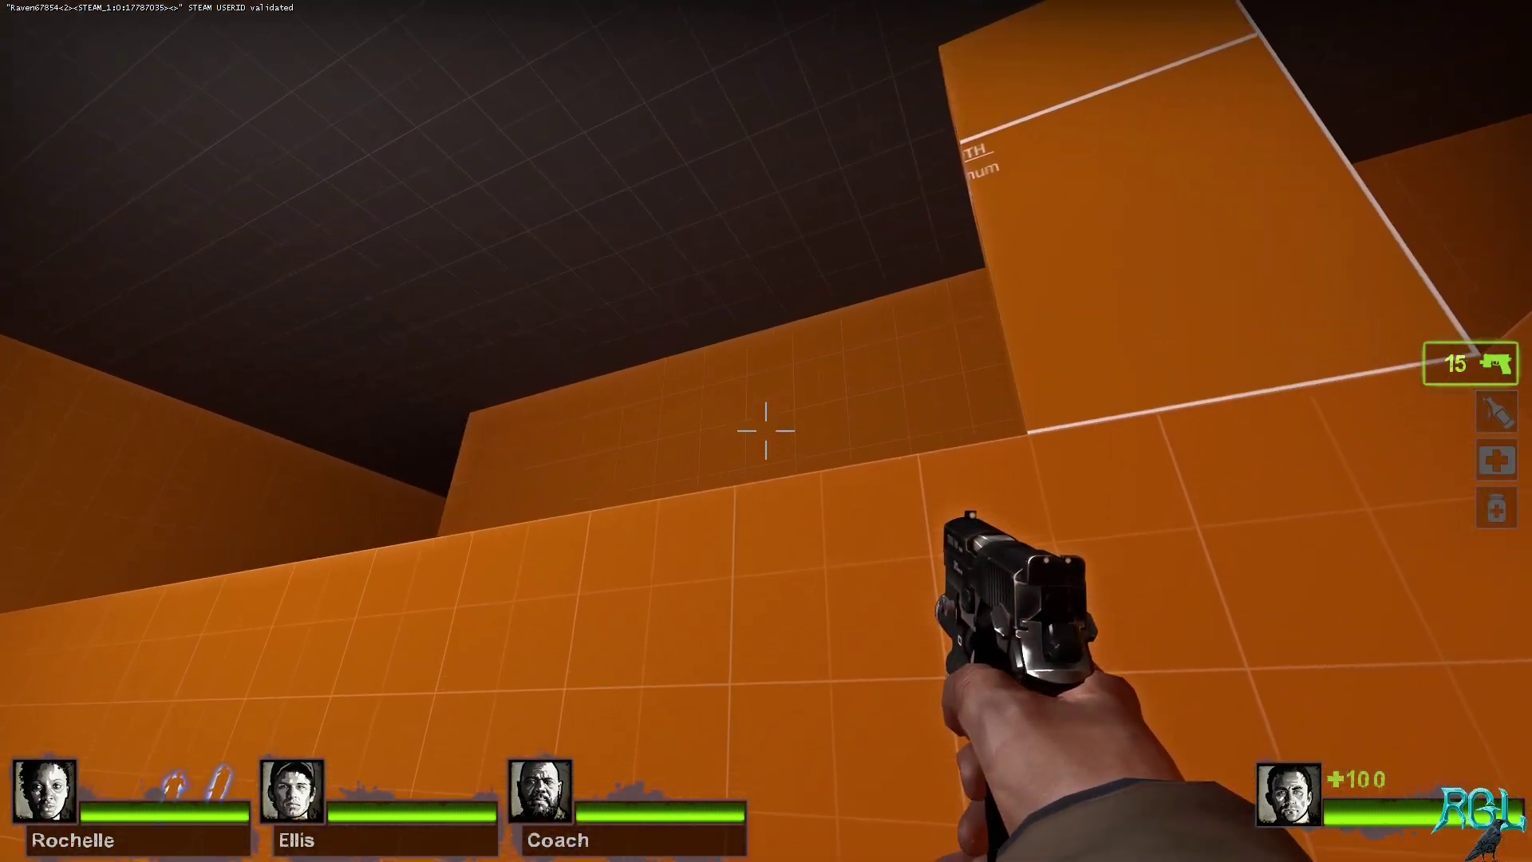
{"action": "key", "text": "w"}
{"action": "key", "text": "space"}
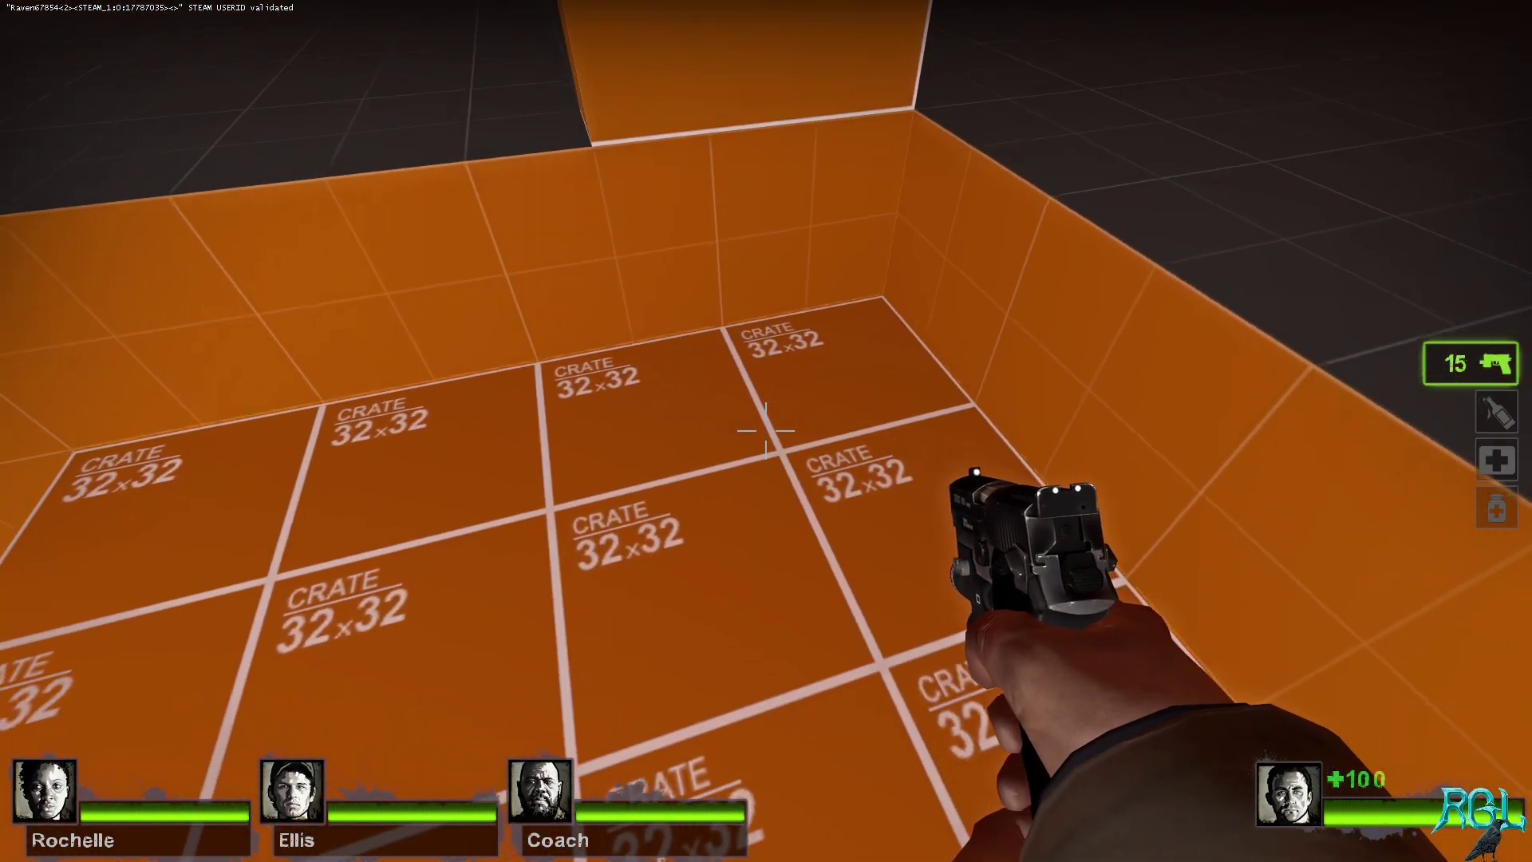
Check the platform's alignment with the upper floor and fire the pistol at the block beside the shaft
{"action": "key", "text": "w"}
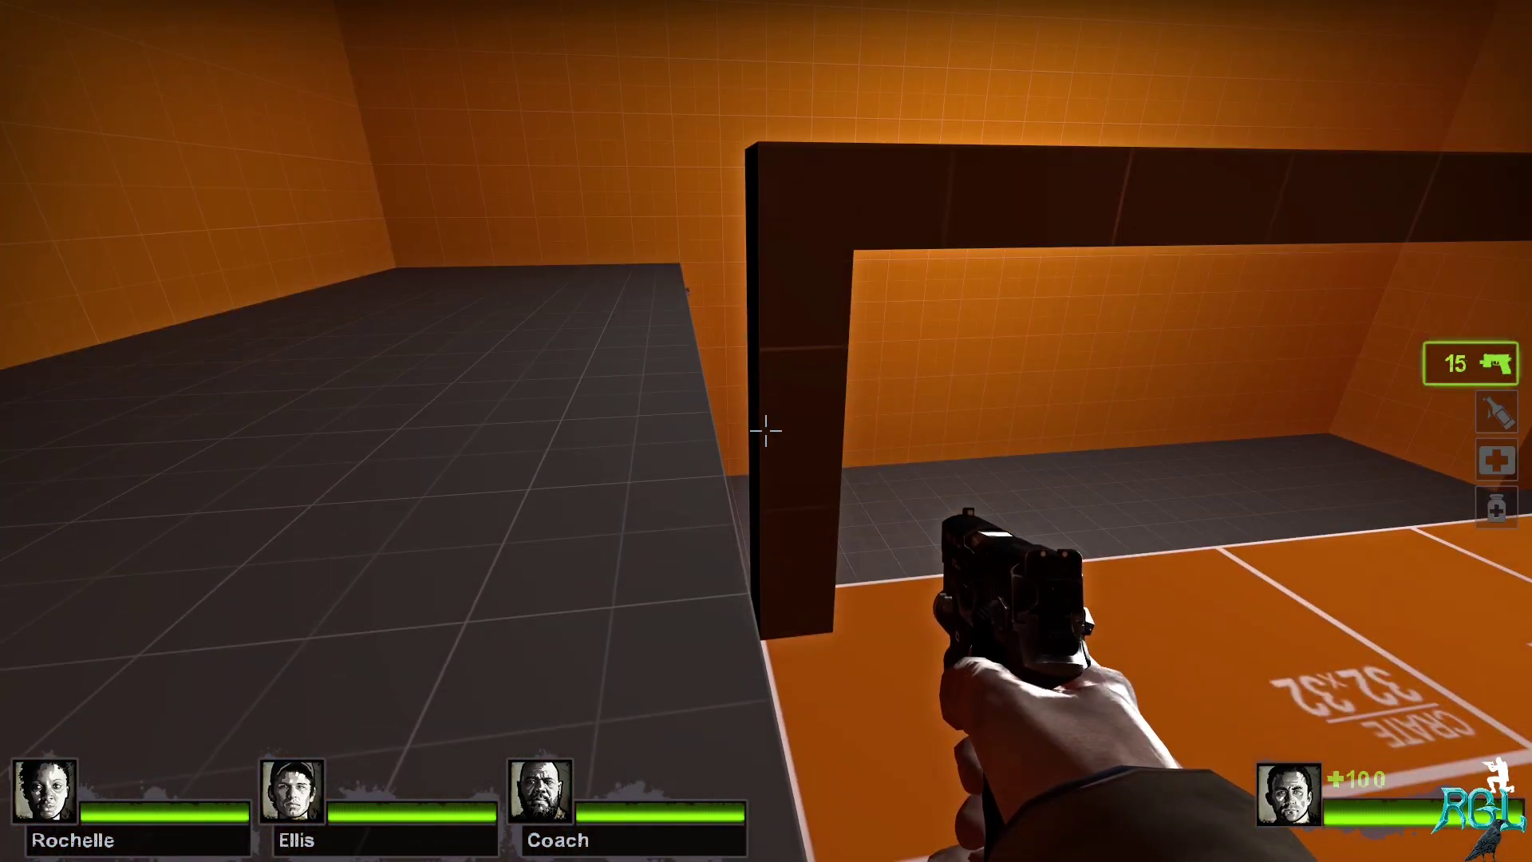
{"action": "key", "text": "w"}
{"action": "left_click", "coordinate": [766, 431]}
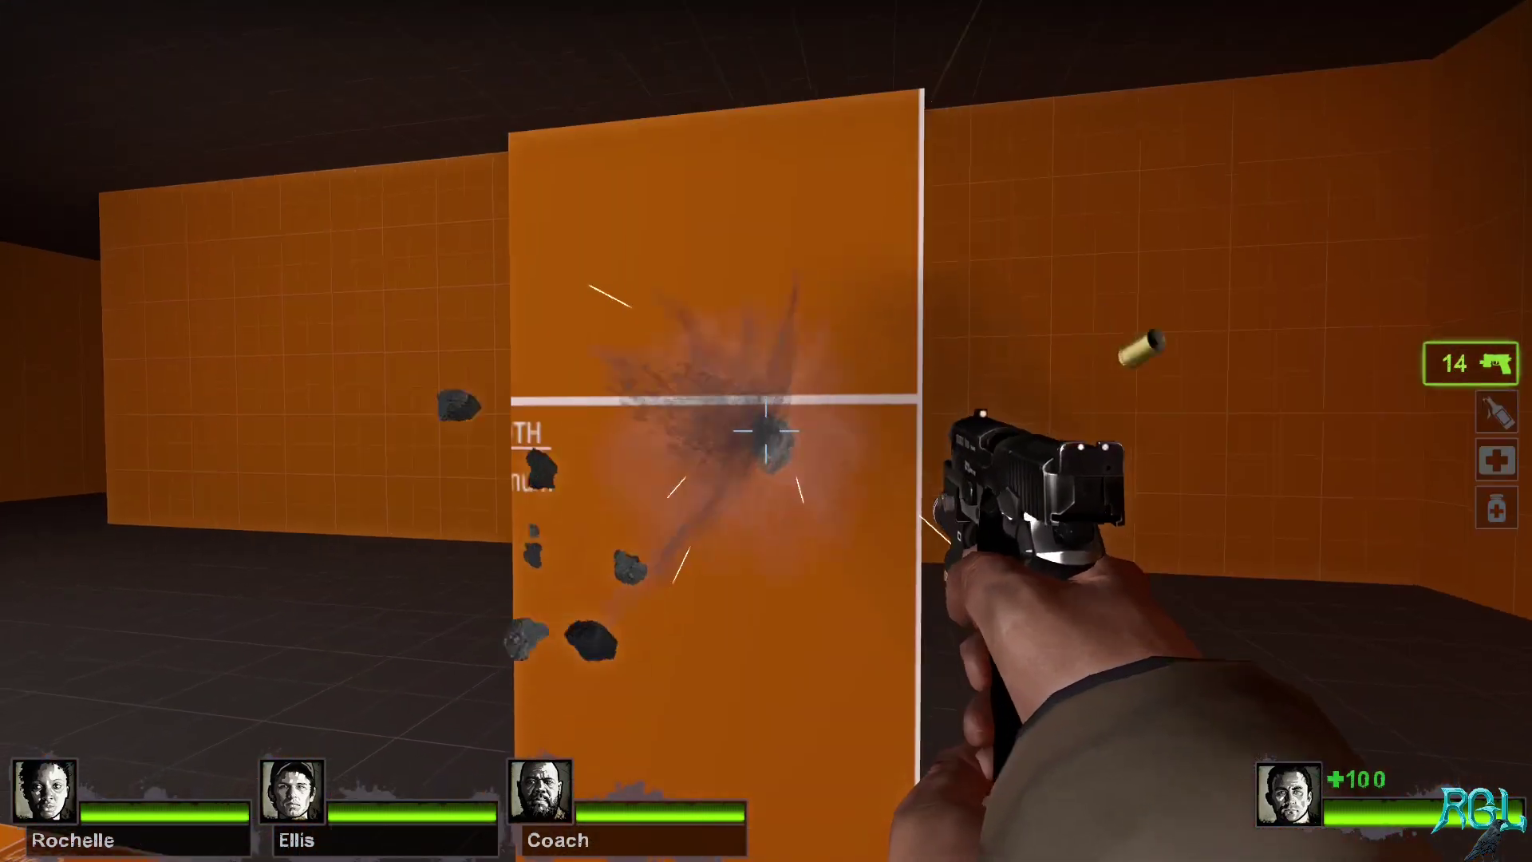
{"action": "left_click", "coordinate": [766, 431]}
{"action": "left_click", "coordinate": [766, 431]}
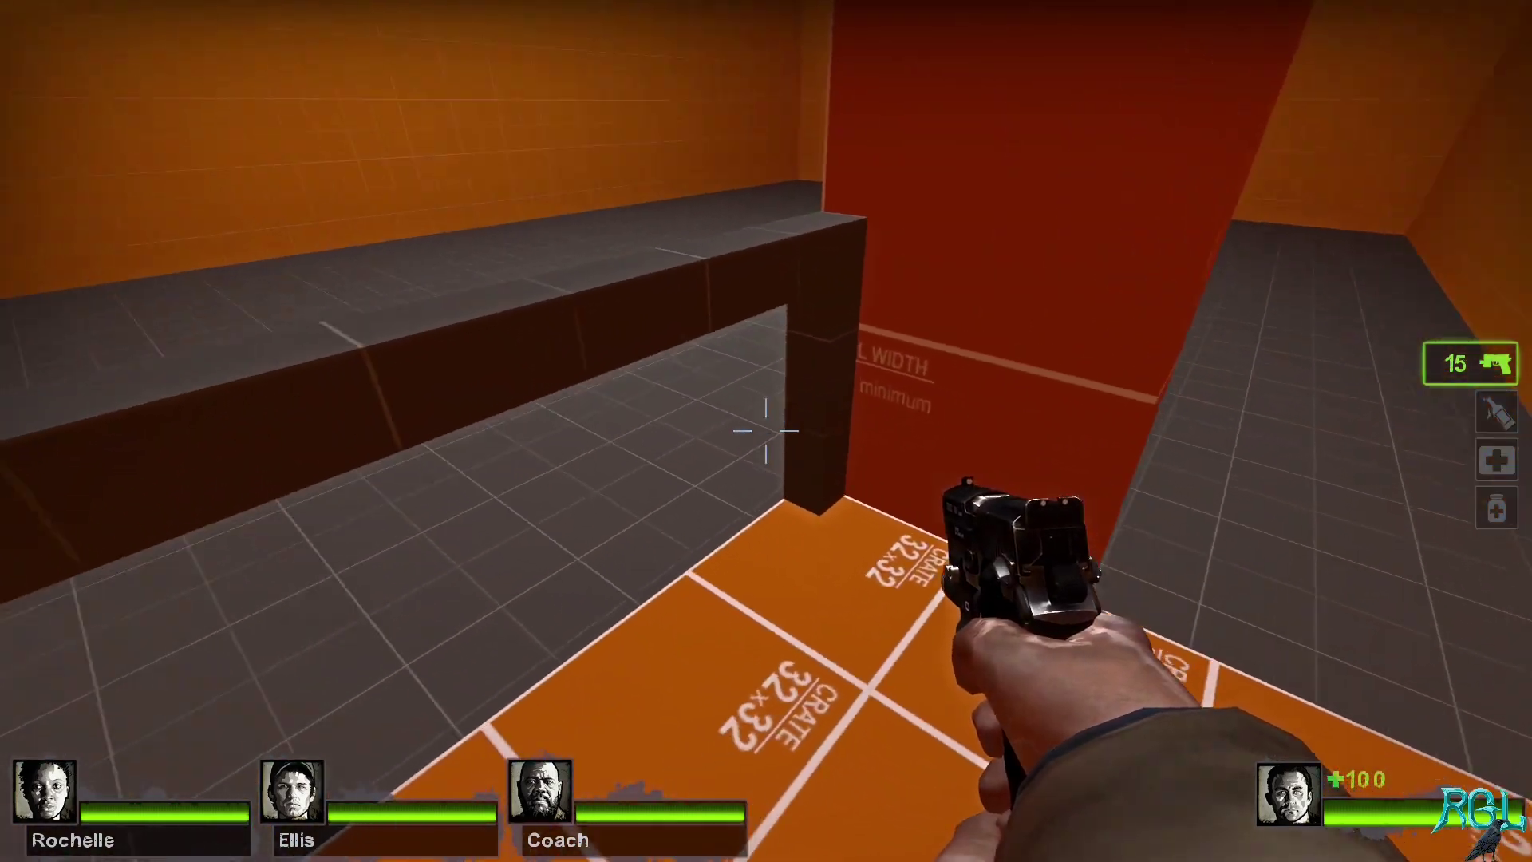
Walk around the elevator at the lower floor, examining its platform, railing and button block up close and from a distance
{"action": "key", "text": "w"}
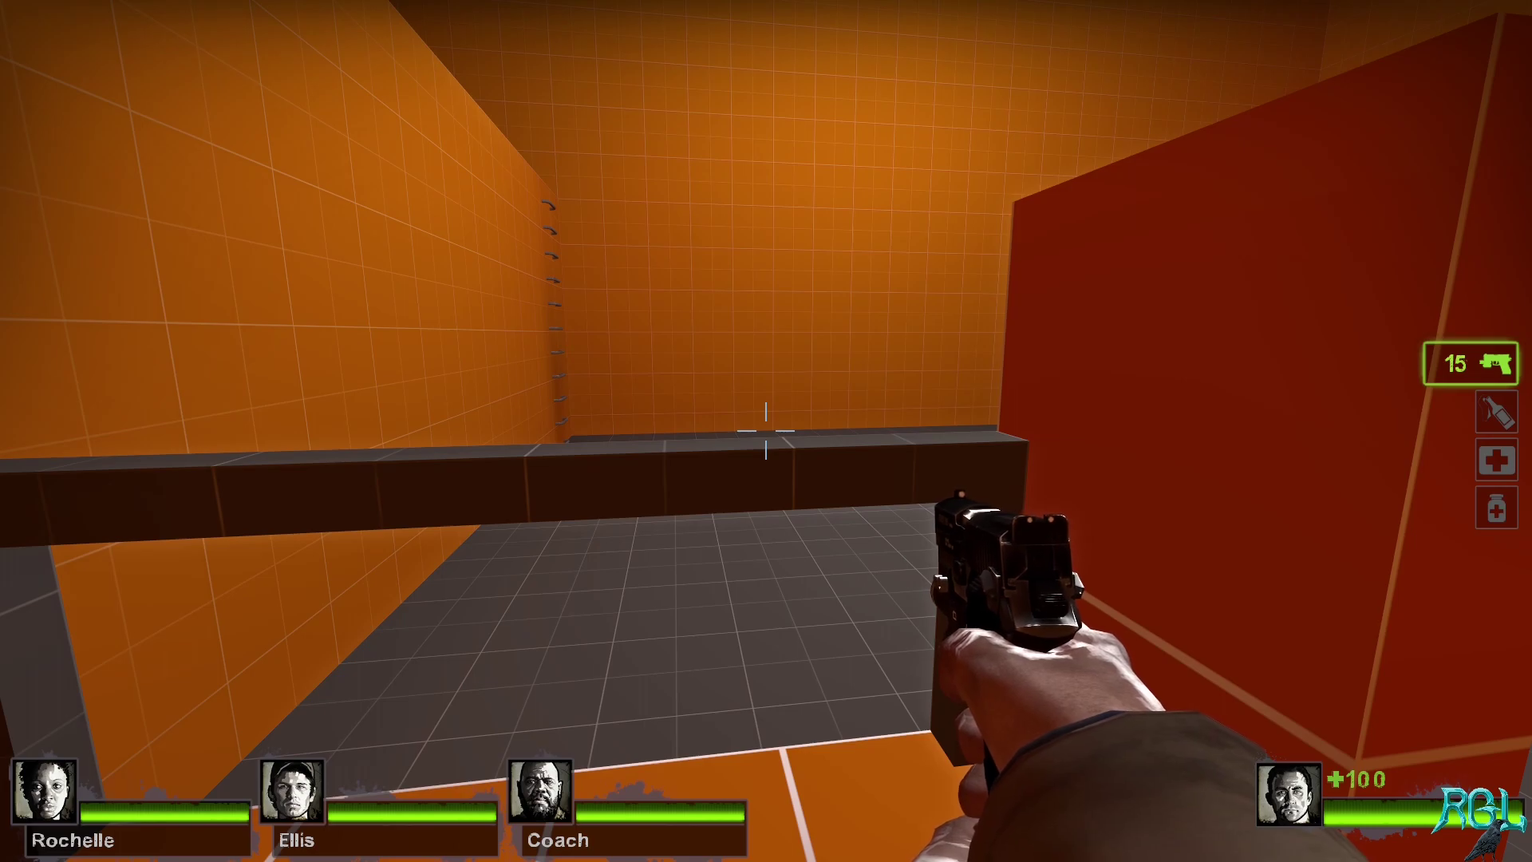
{"action": "key", "text": "w"}
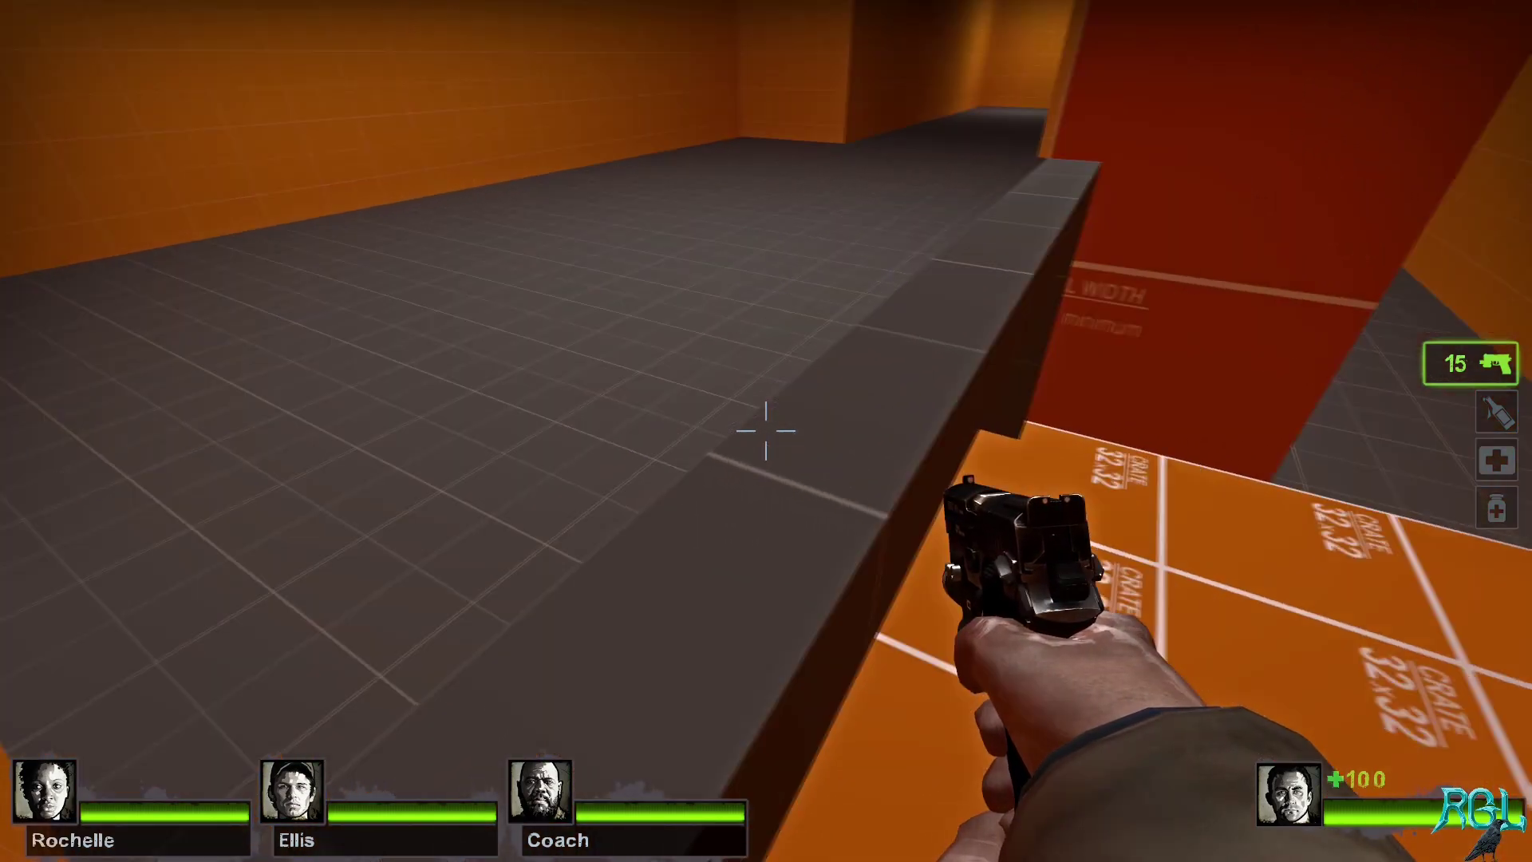
{"action": "key", "text": "w"}
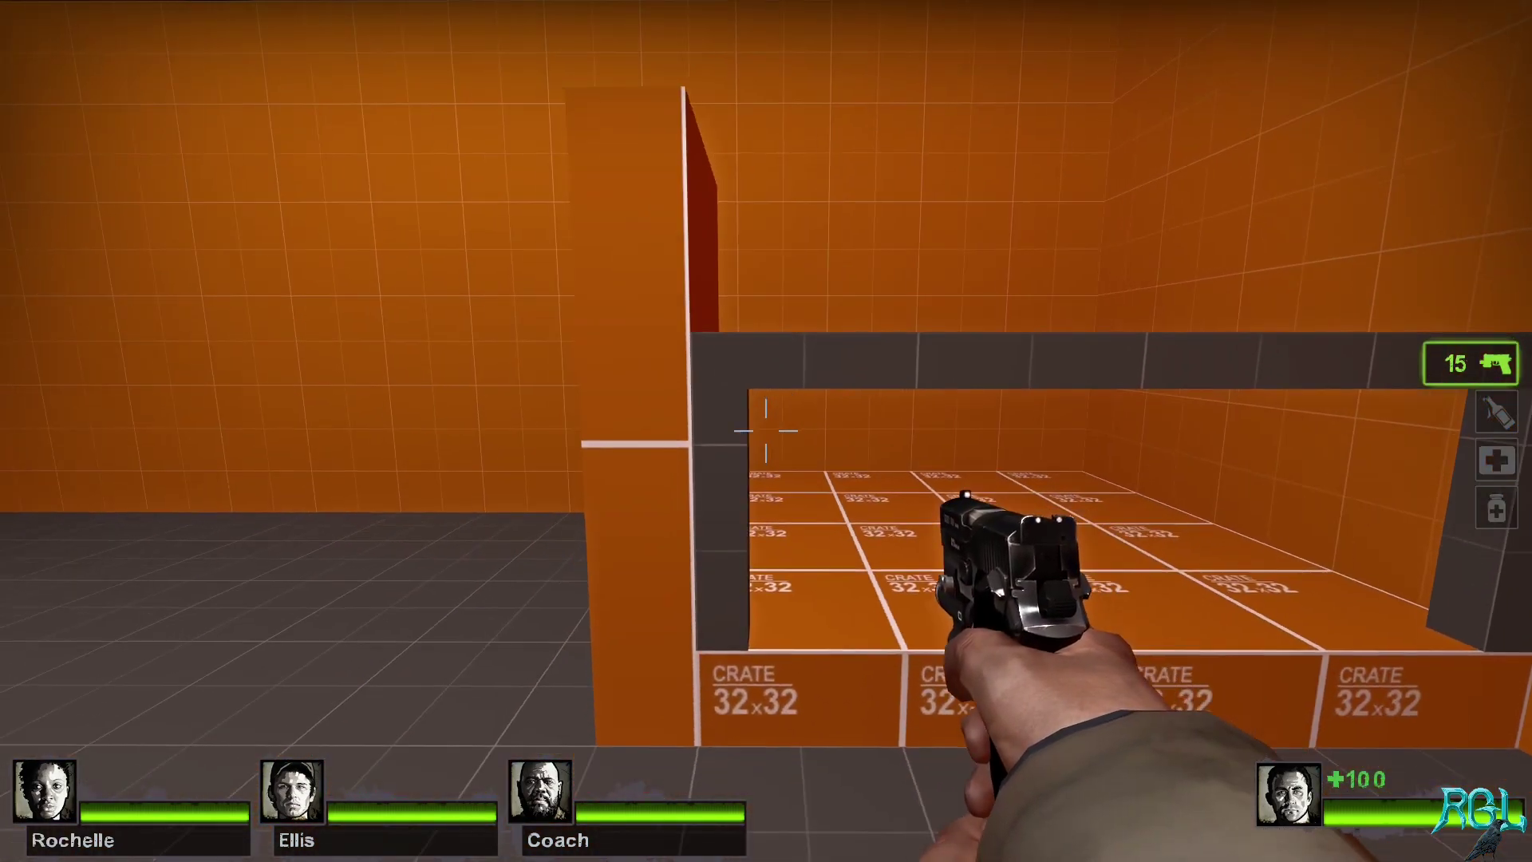
{"action": "key", "text": "w"}
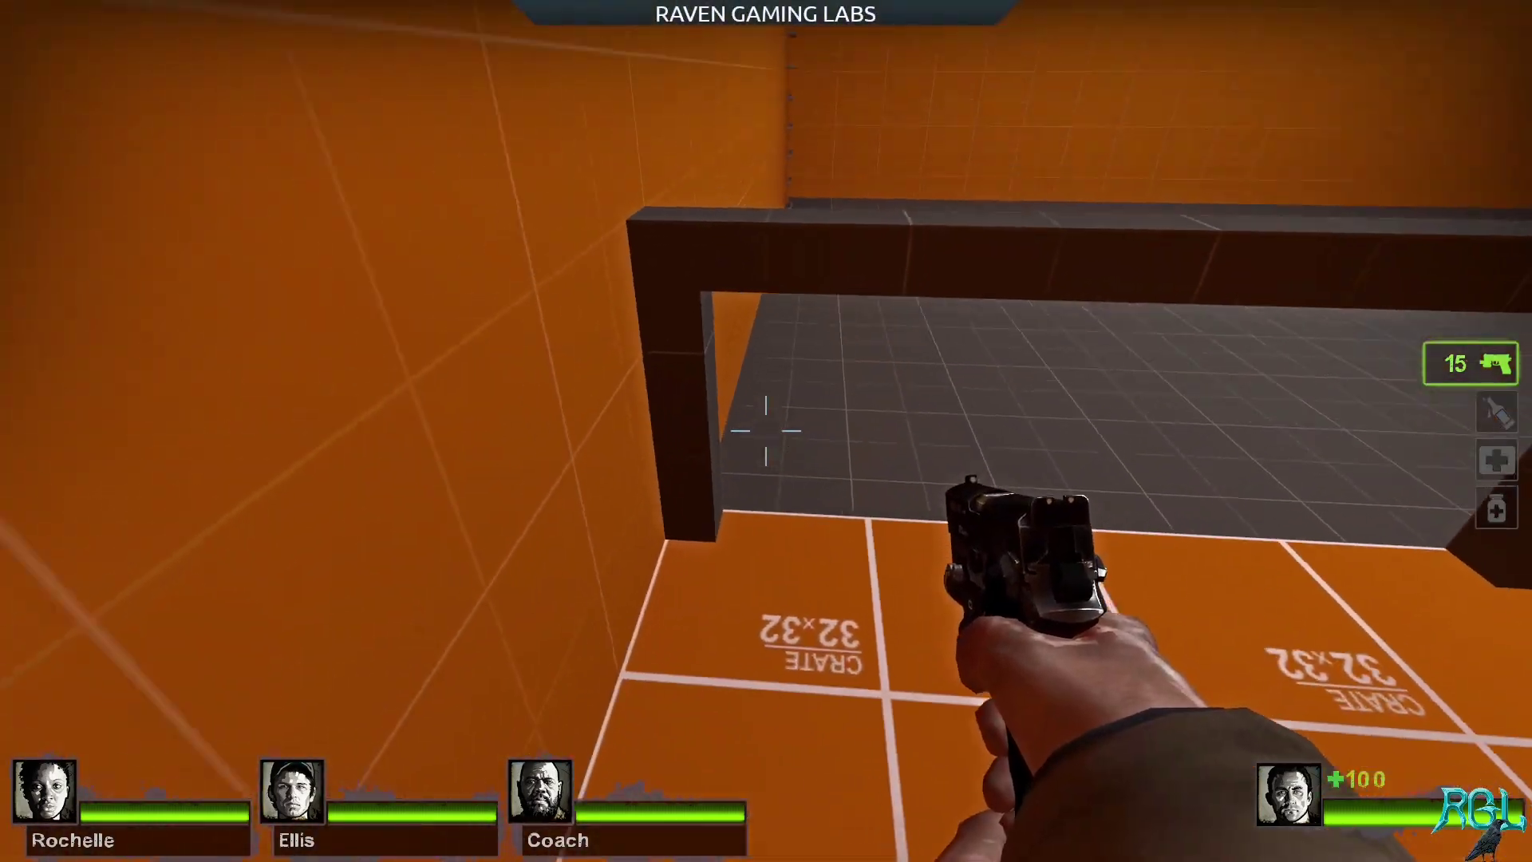
{"action": "key", "text": "w"}
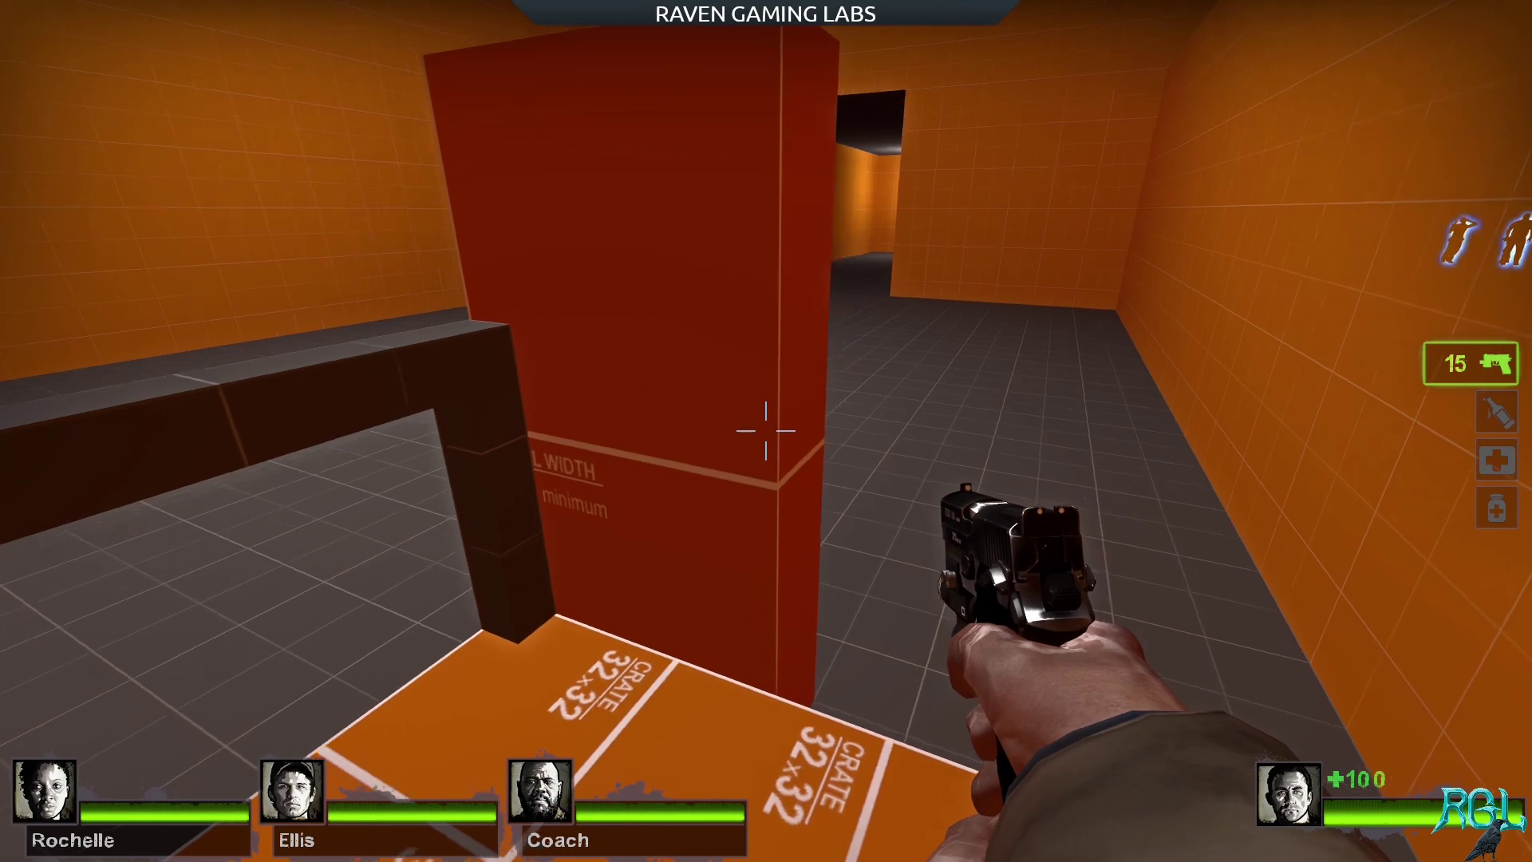
{"action": "key", "text": "w"}
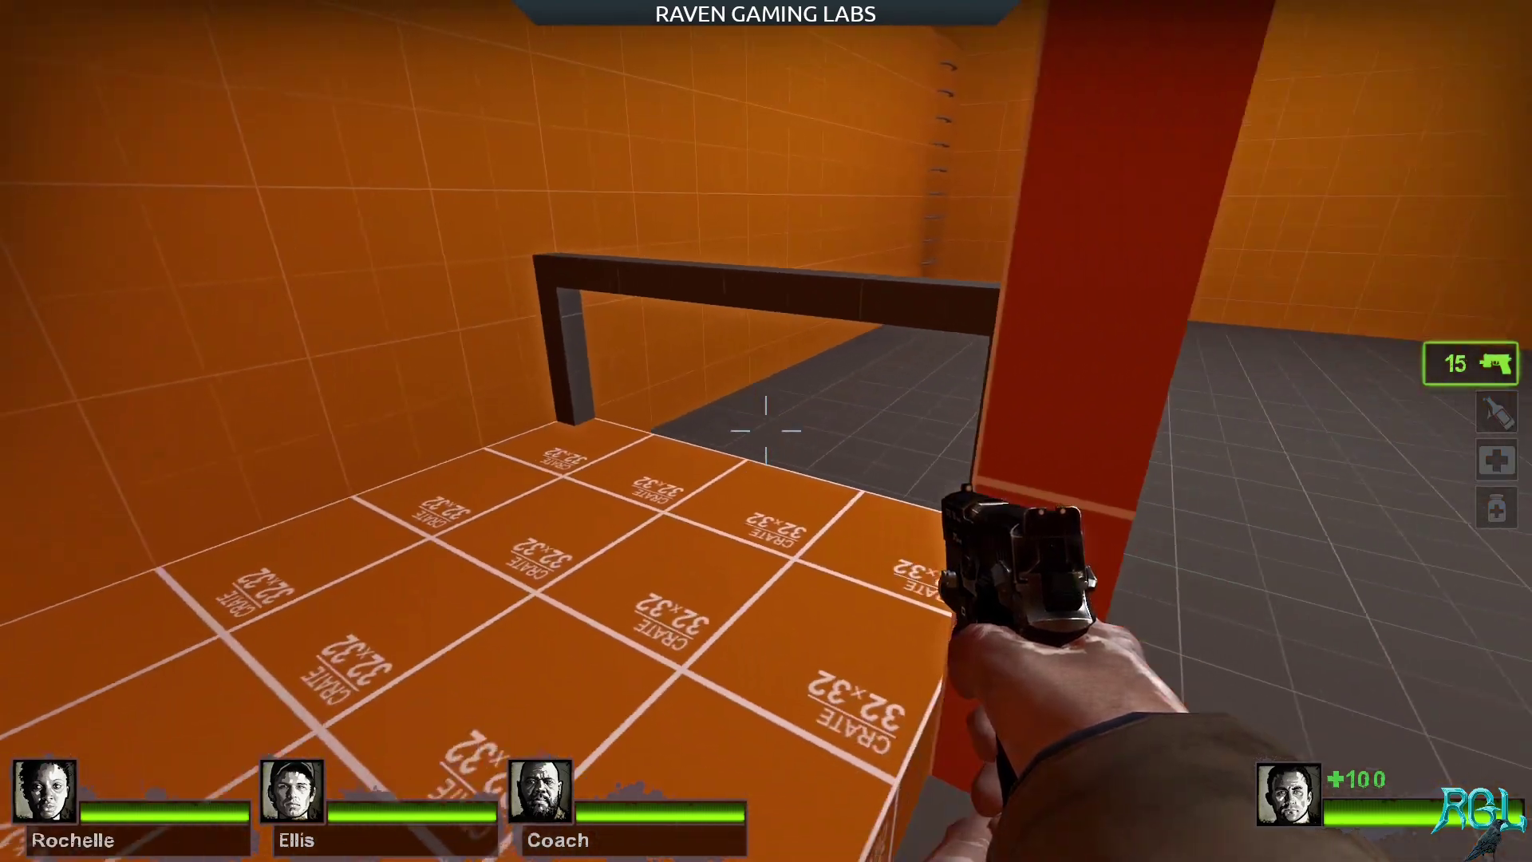
{"action": "key", "text": "s"}
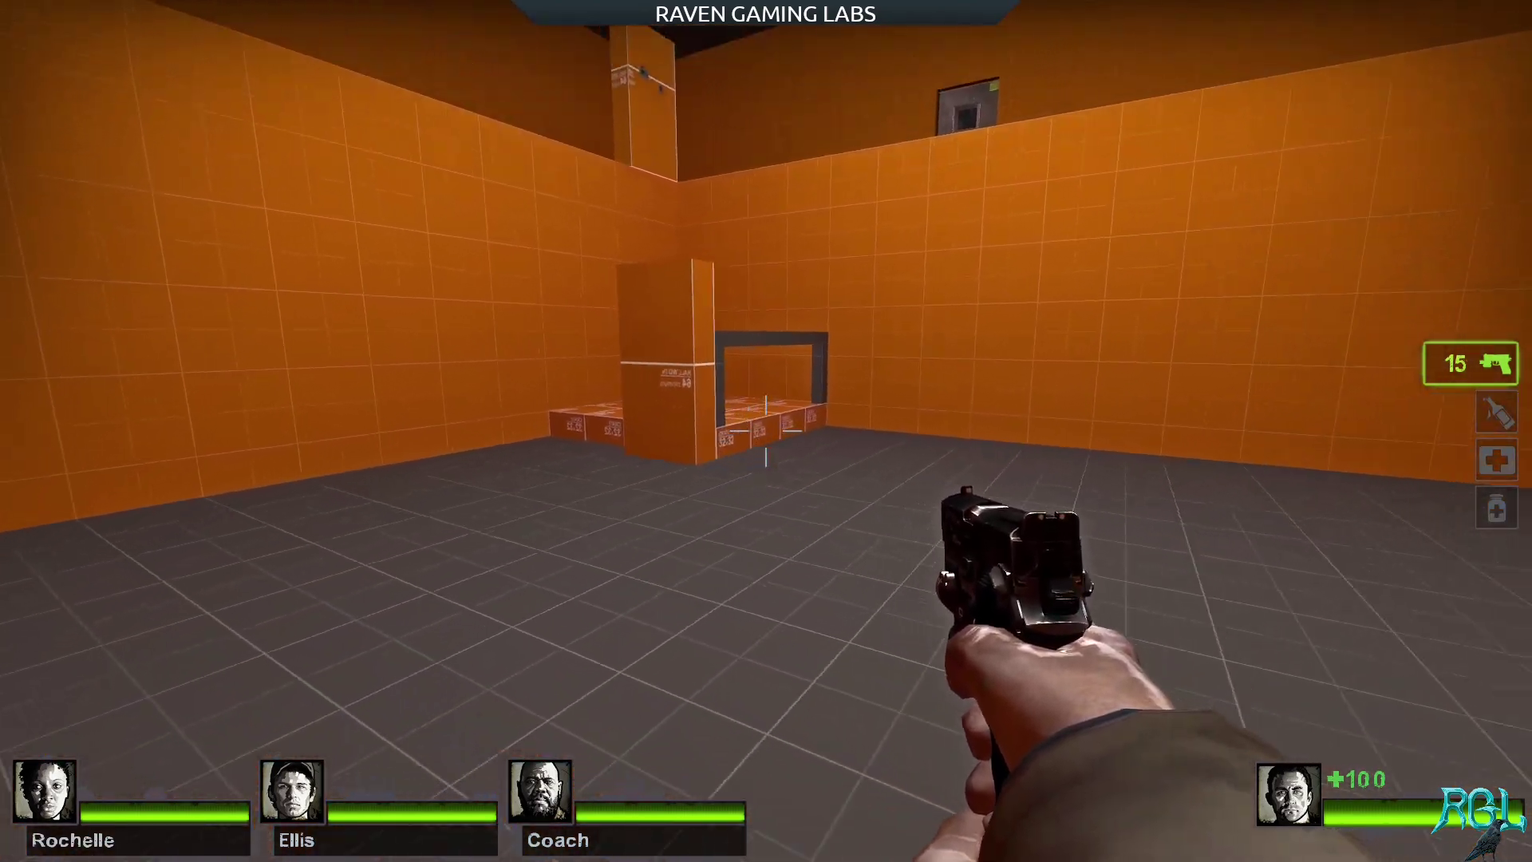
Quit the game with the exit console command and bring the map's 3D view back up in Hammer
{"action": "key", "text": "grave"}
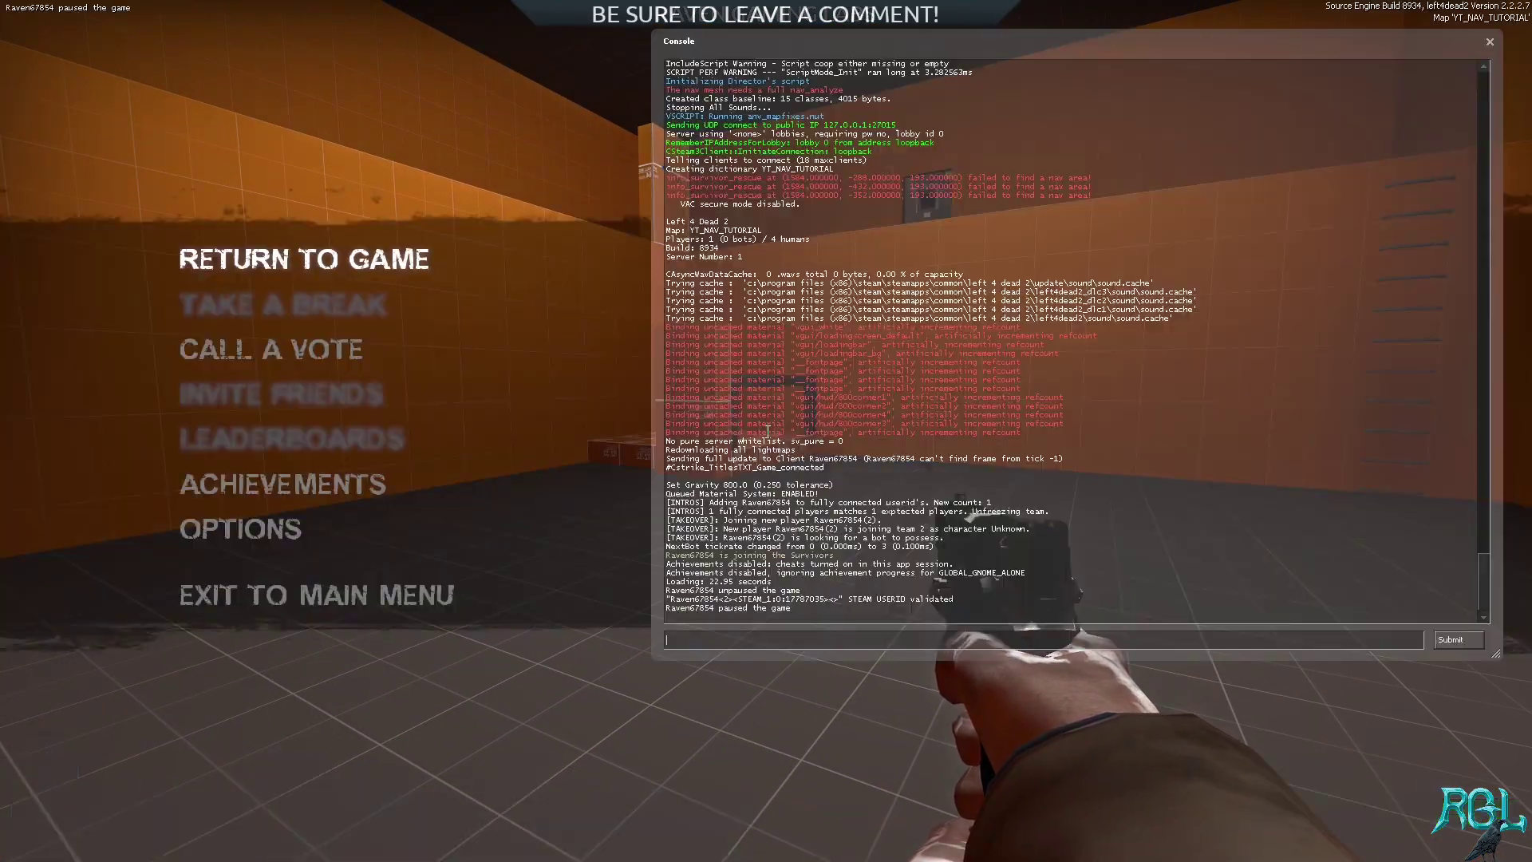
{"action": "type", "text": "exit"}
{"action": "key", "text": "Return"}
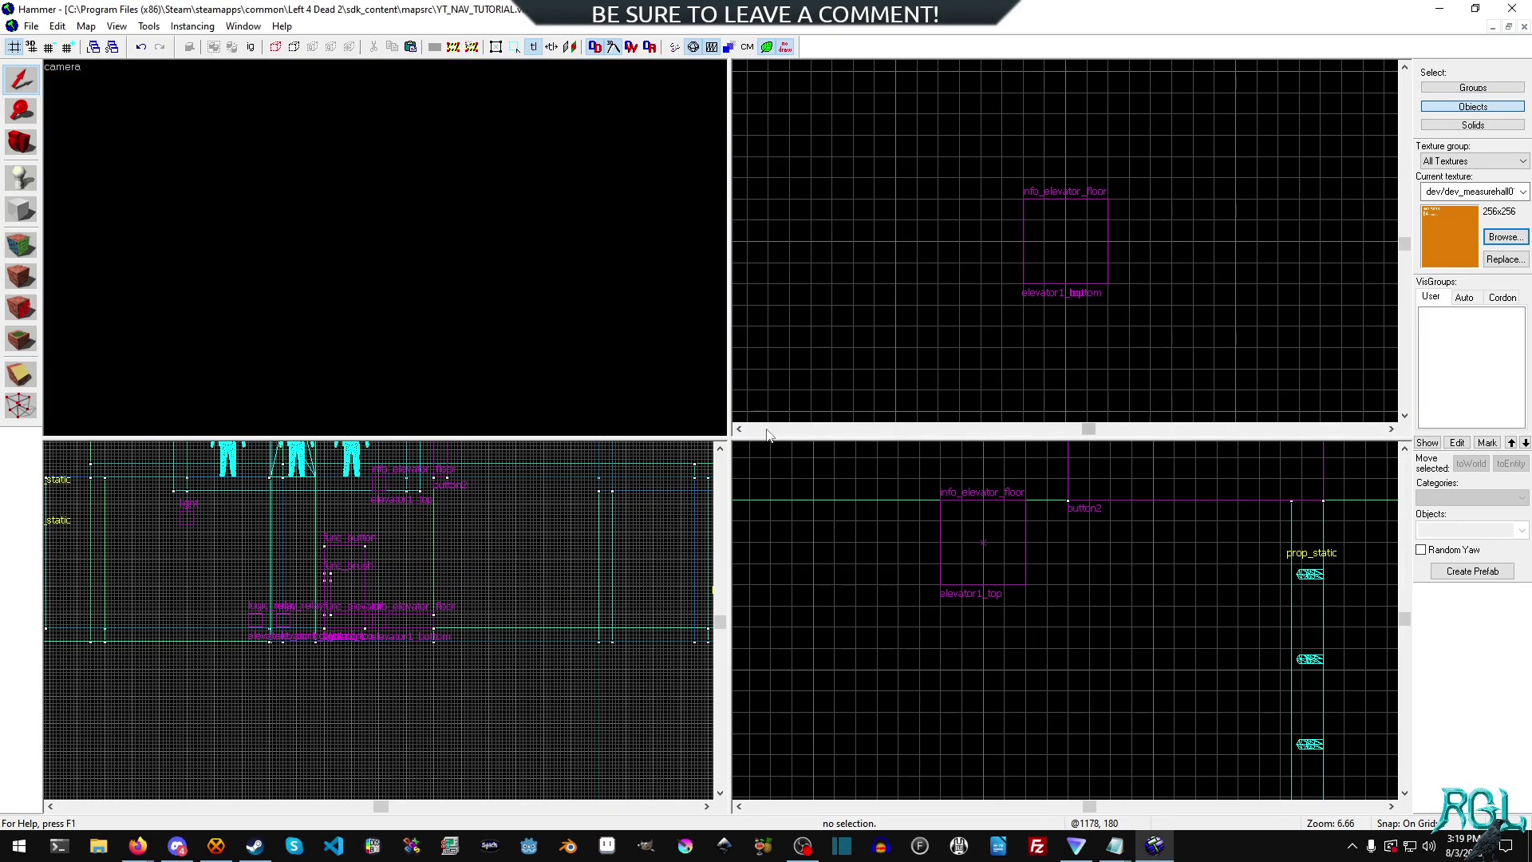
{"action": "left_click", "coordinate": [528, 294]}
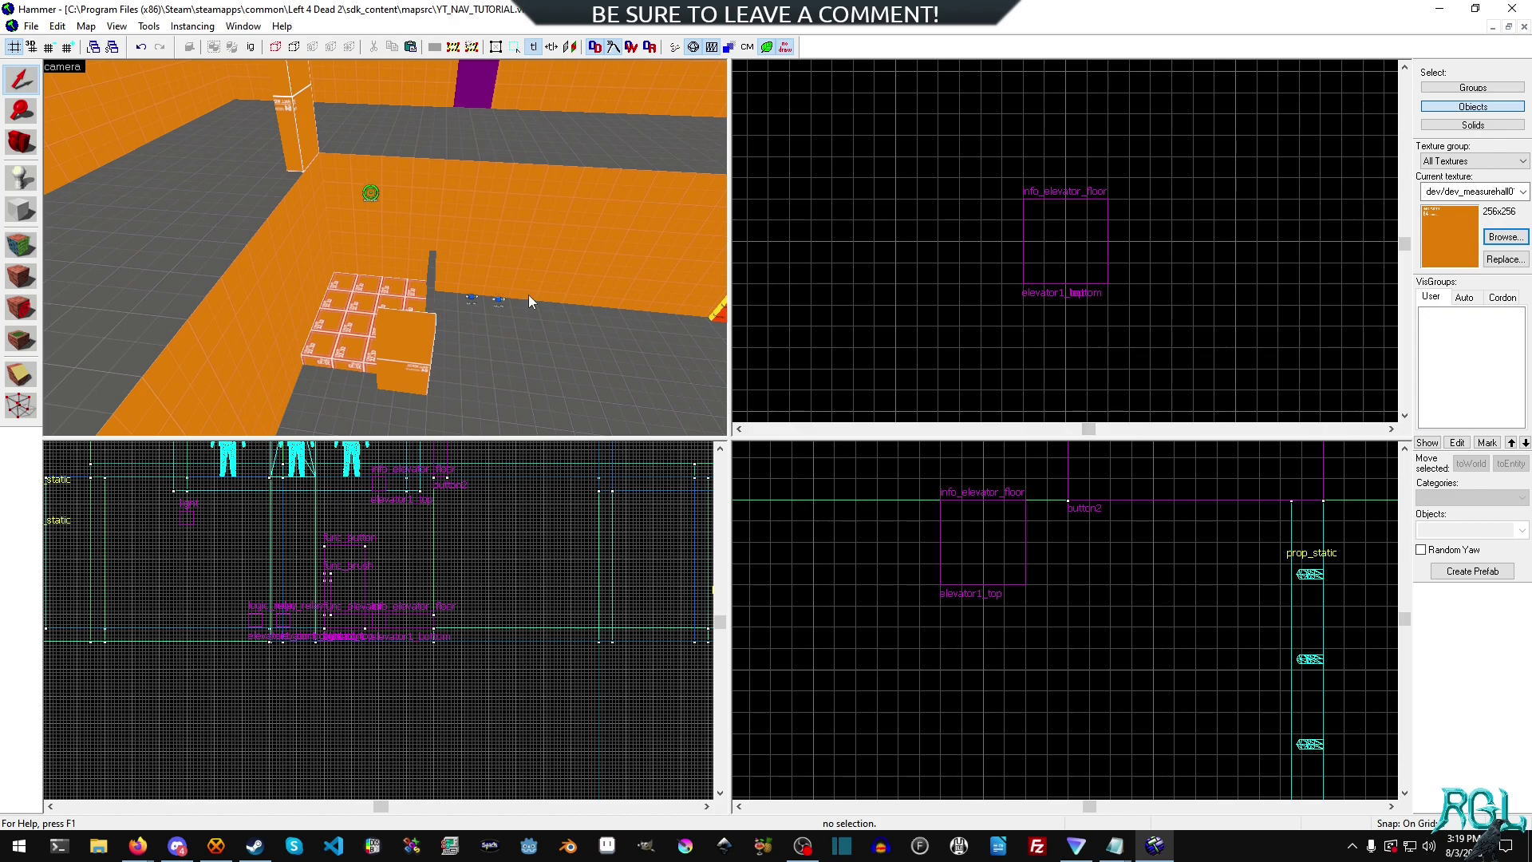